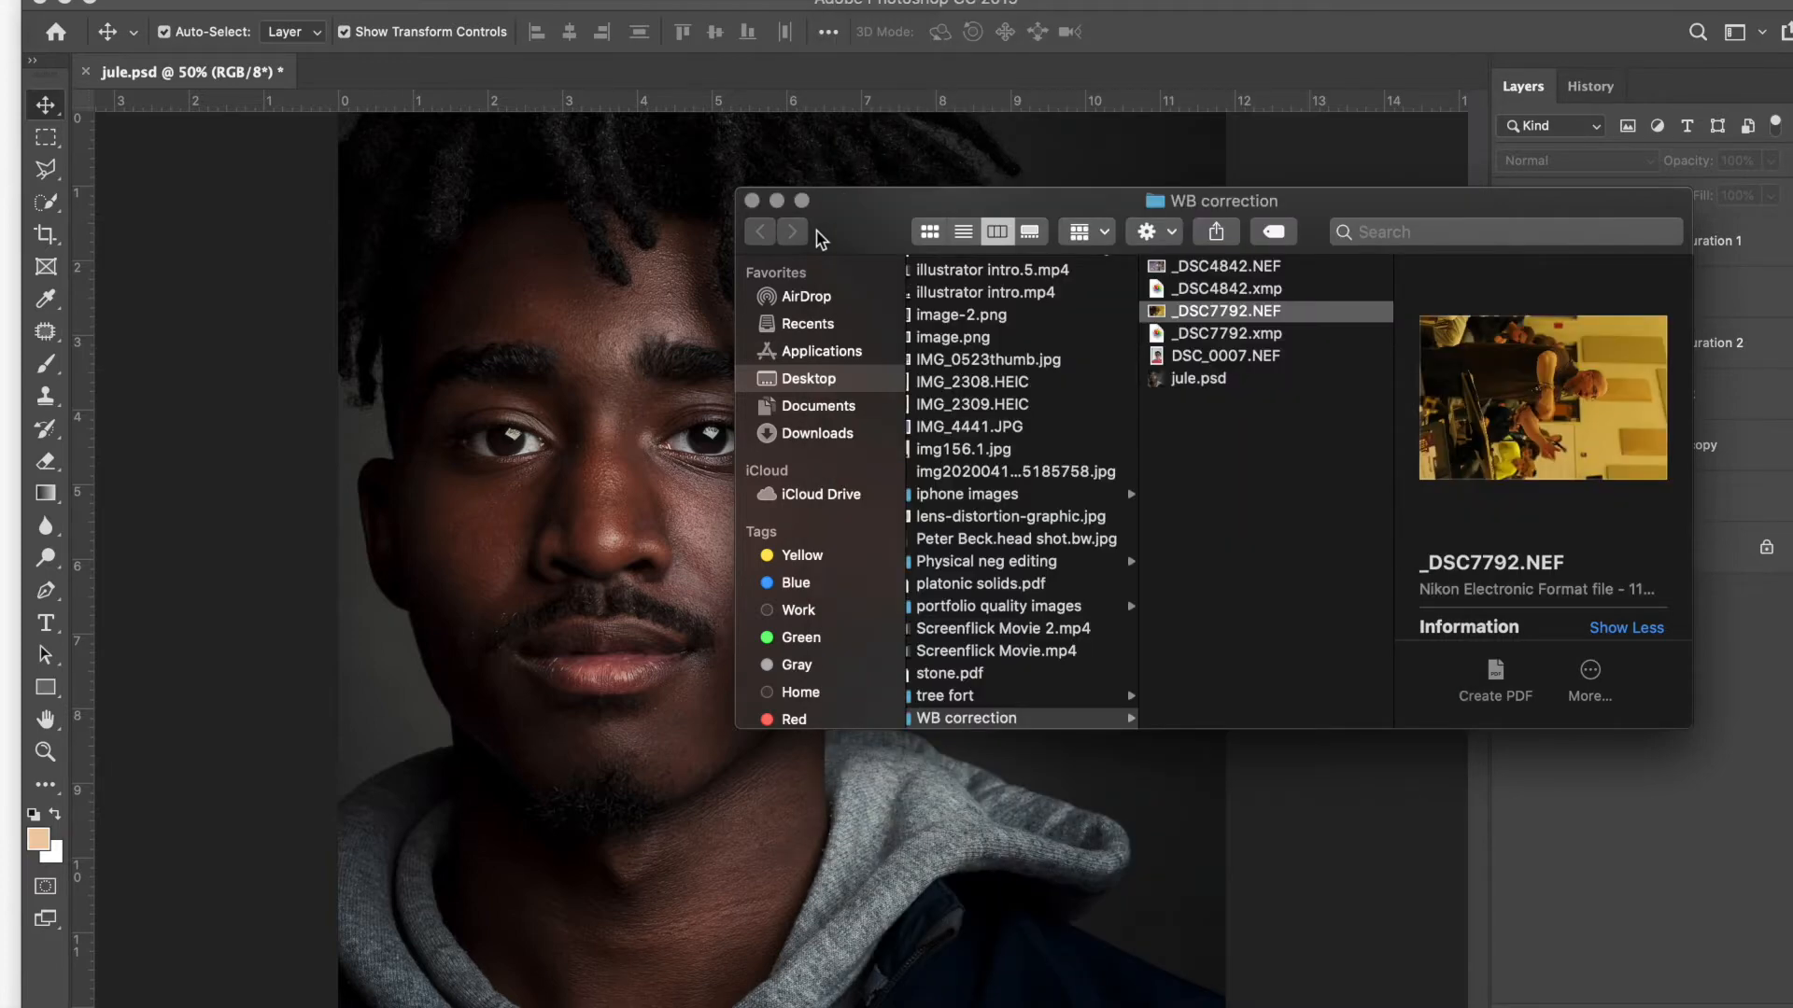
# Preview _DSC7792.NEF from the WB correction folder and open it in Camera Raw.
pyautogui.press('space')
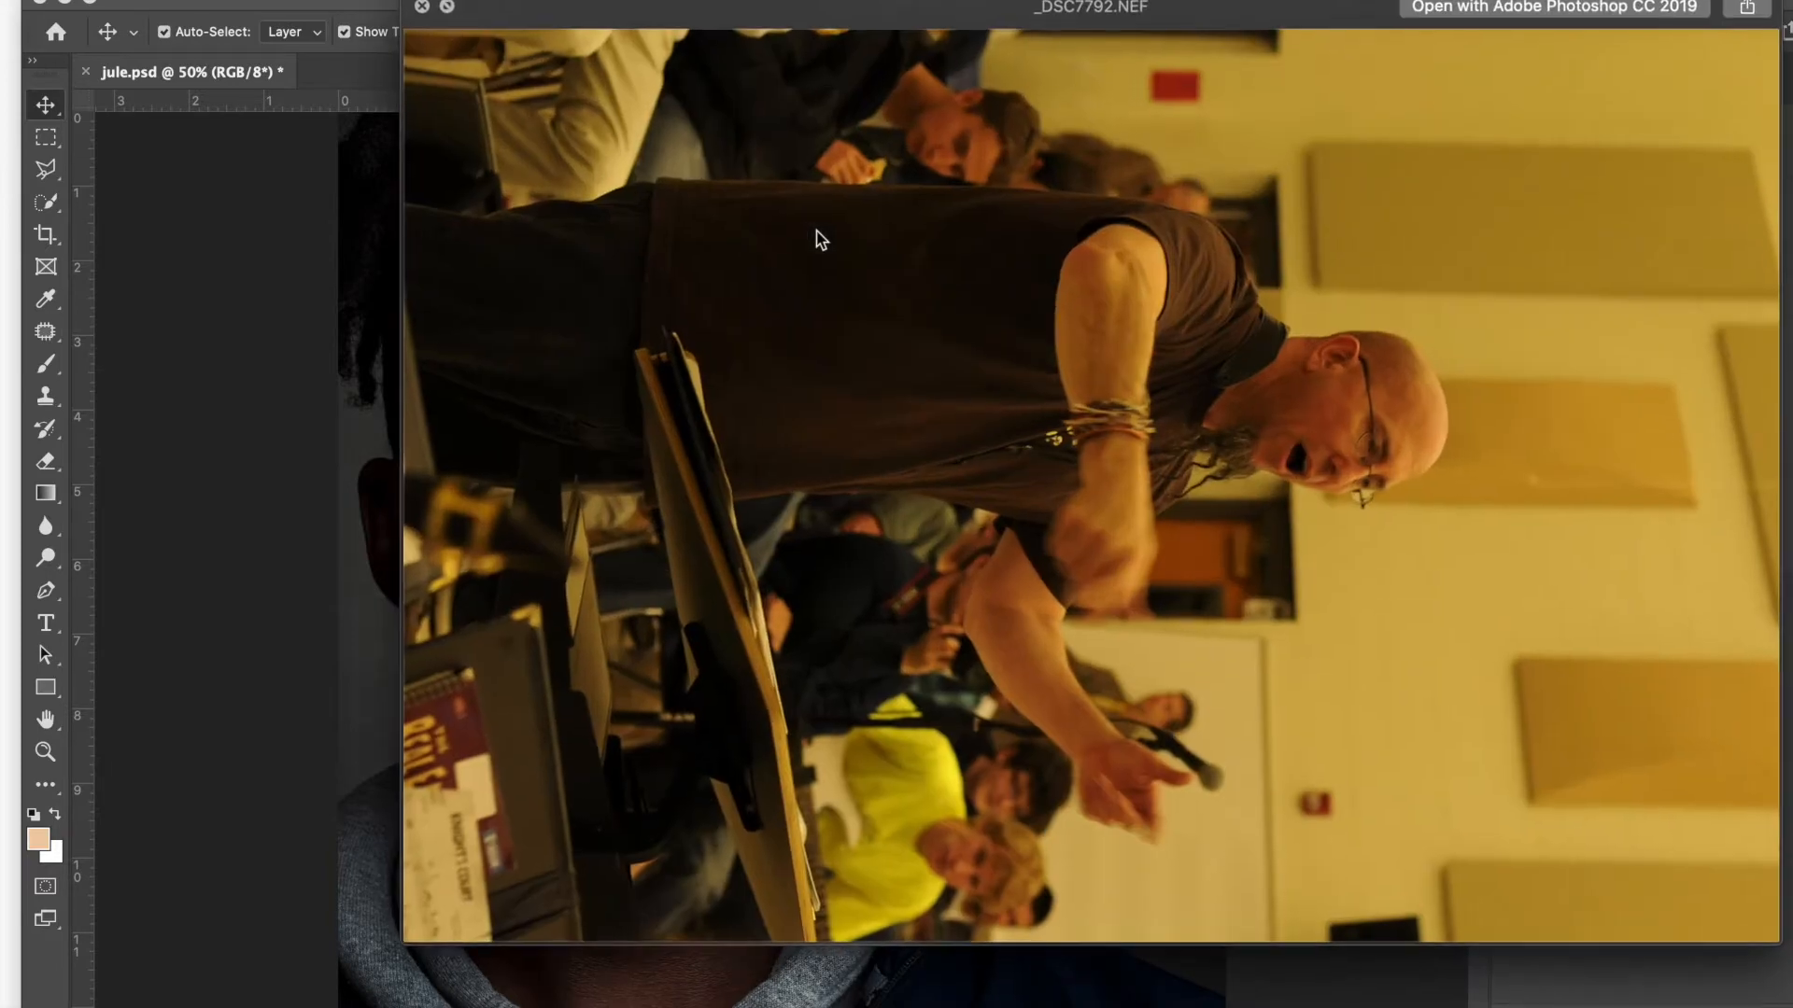
pyautogui.moveTo(620, 9); pyautogui.dragTo(461, 8)
pyautogui.press('space')
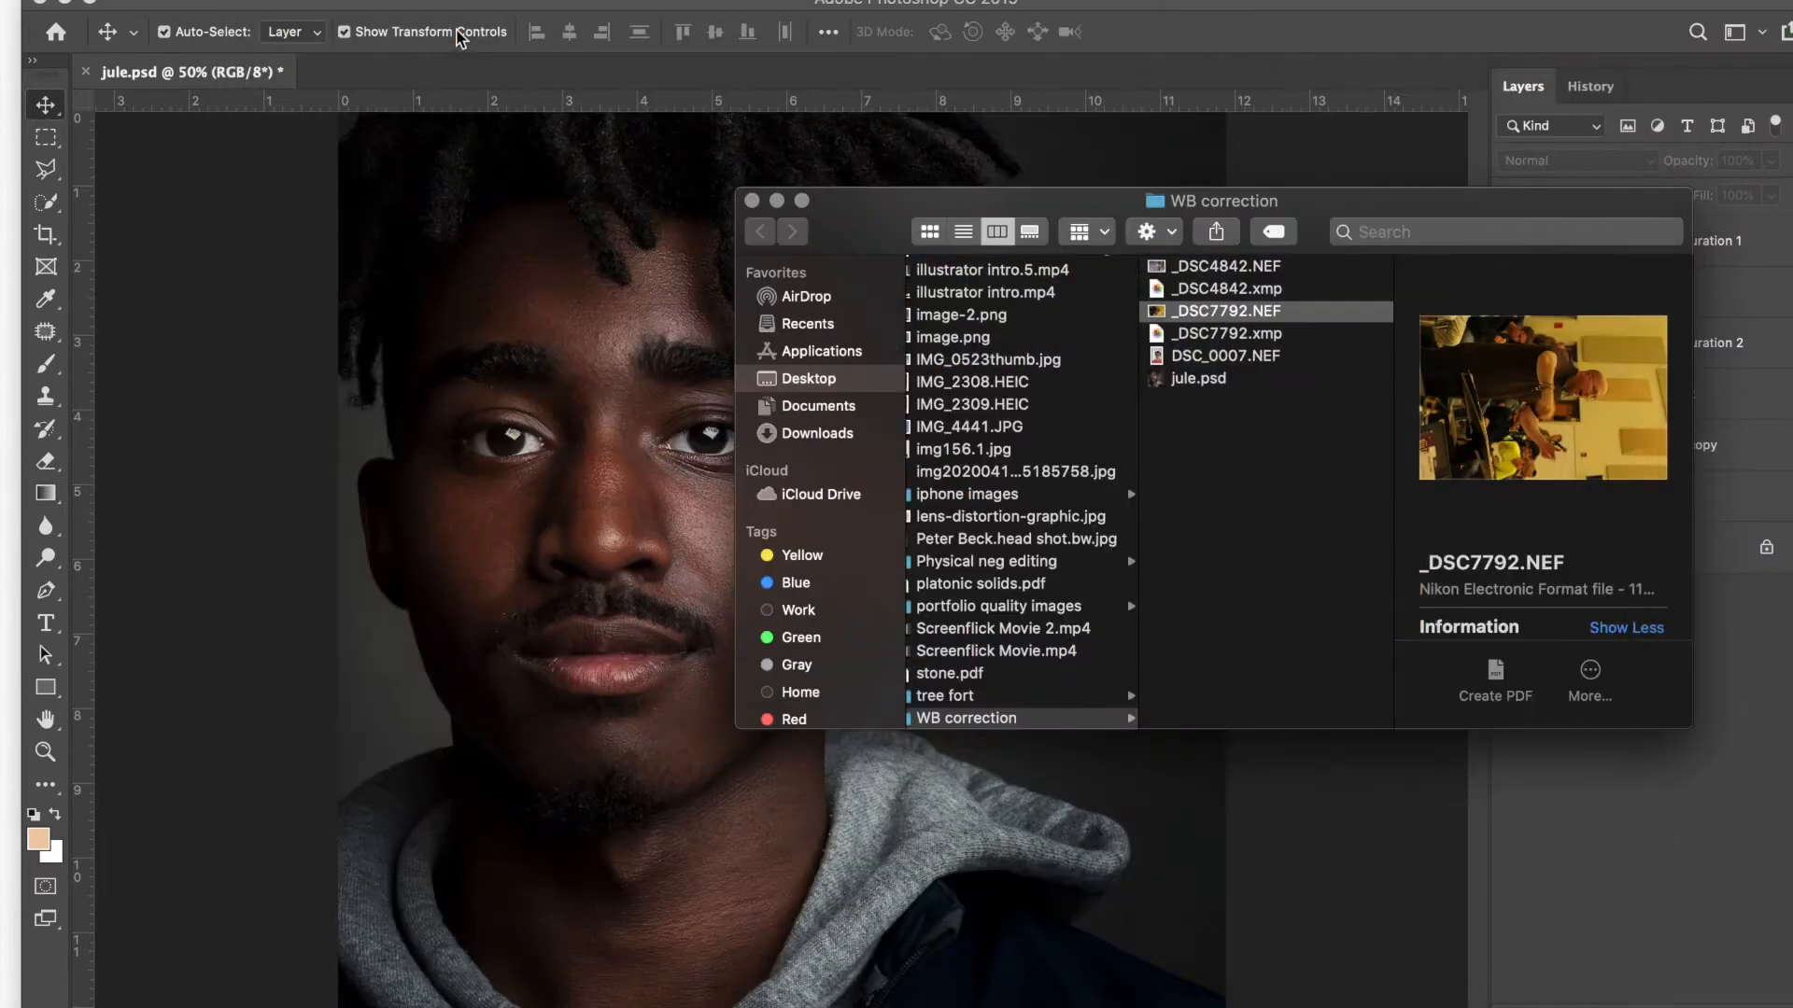
pyautogui.press('super+o')
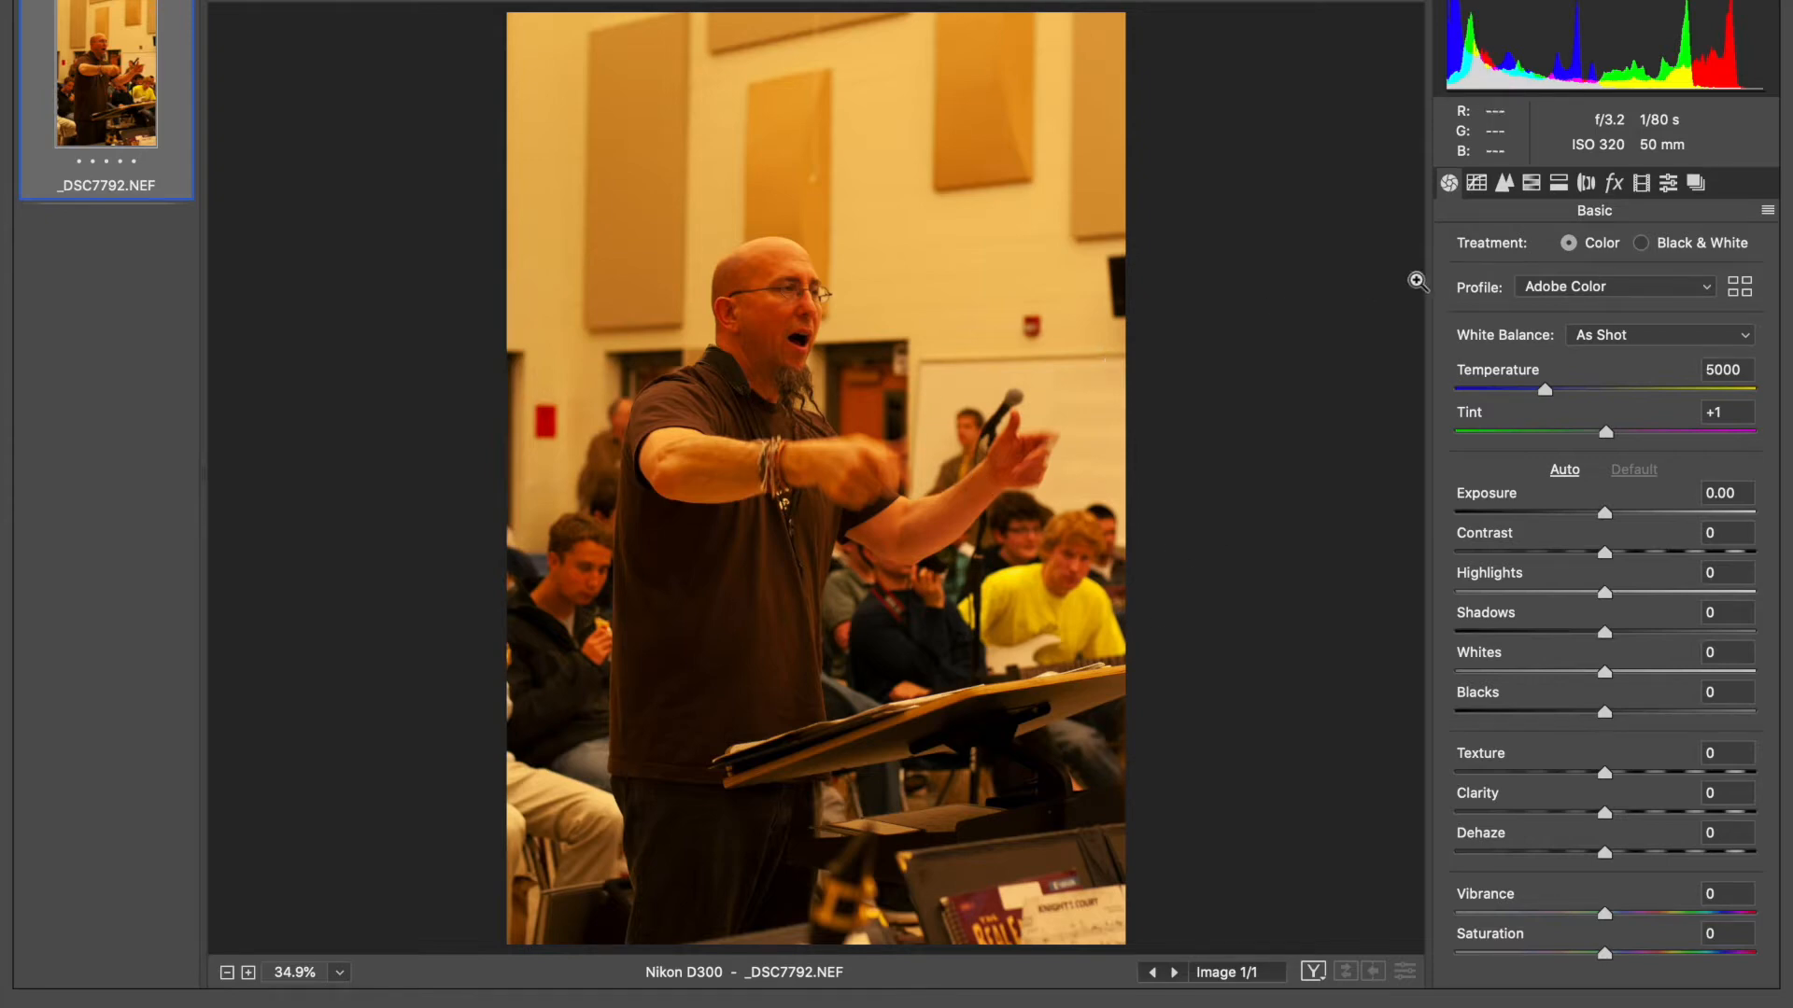
# Try the Shade, Tungsten and Fluorescent white balance presets on the photo, and restore As Shot.
pyautogui.click(1649, 336)
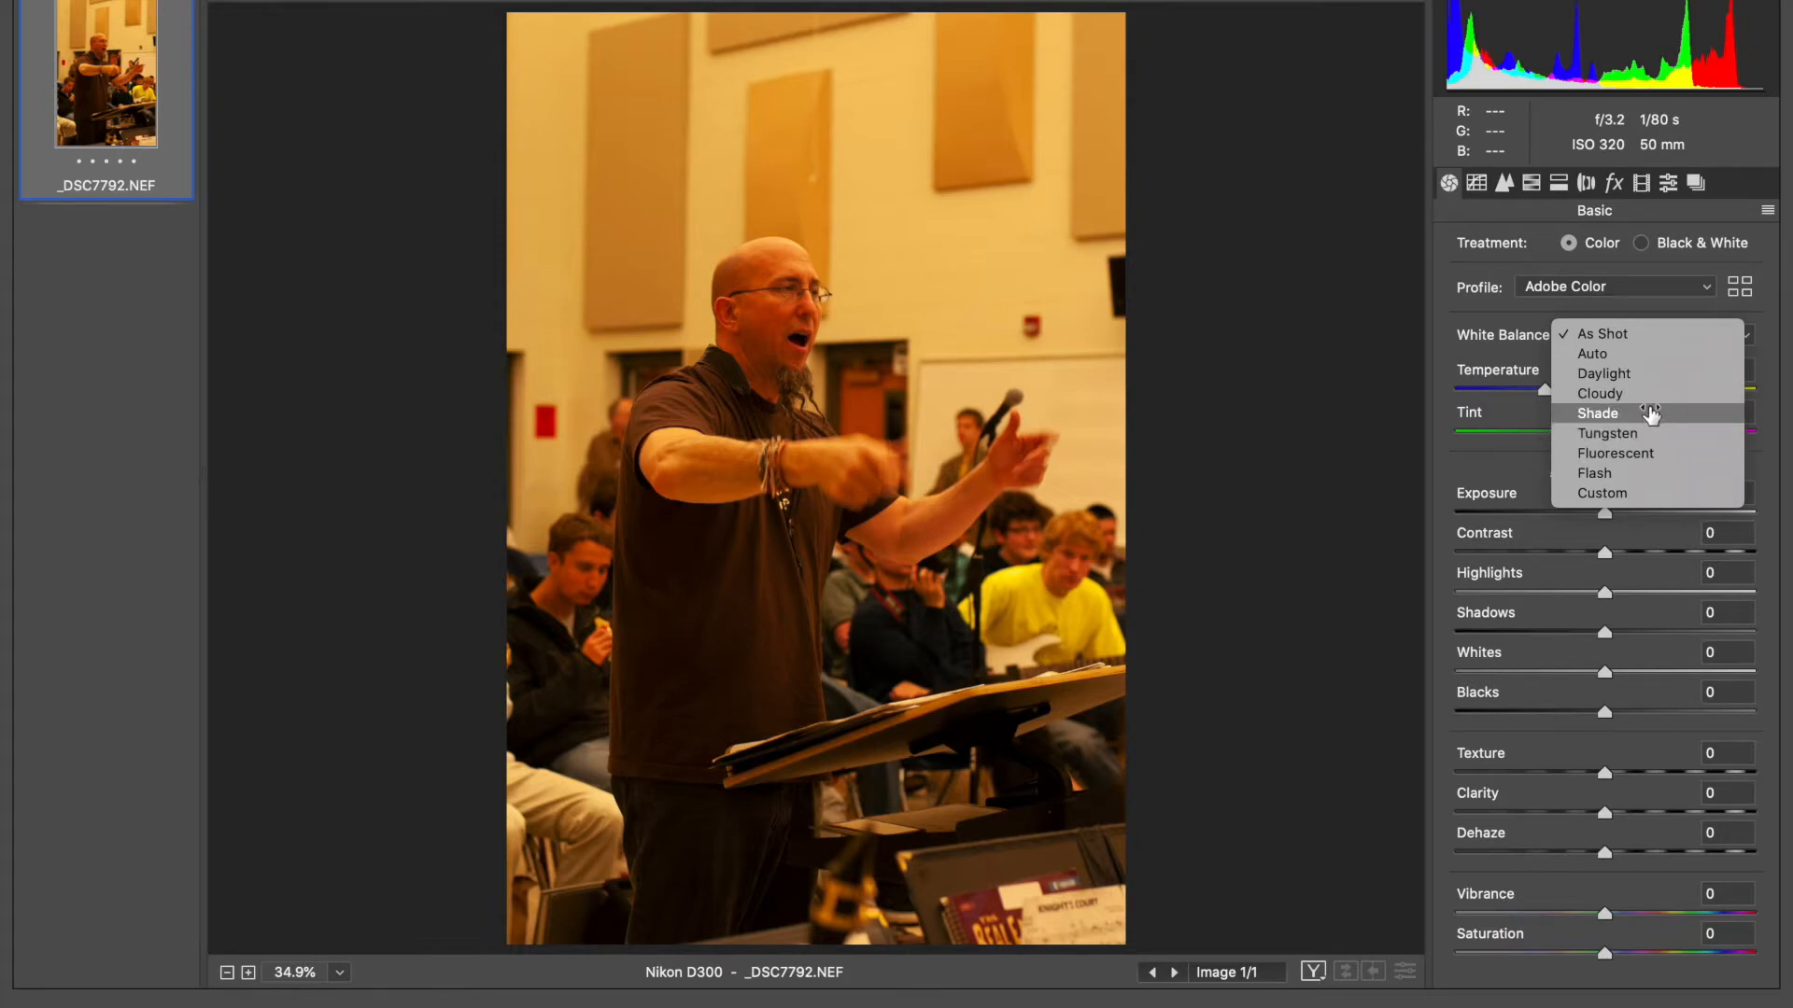
pyautogui.click(1636, 374)
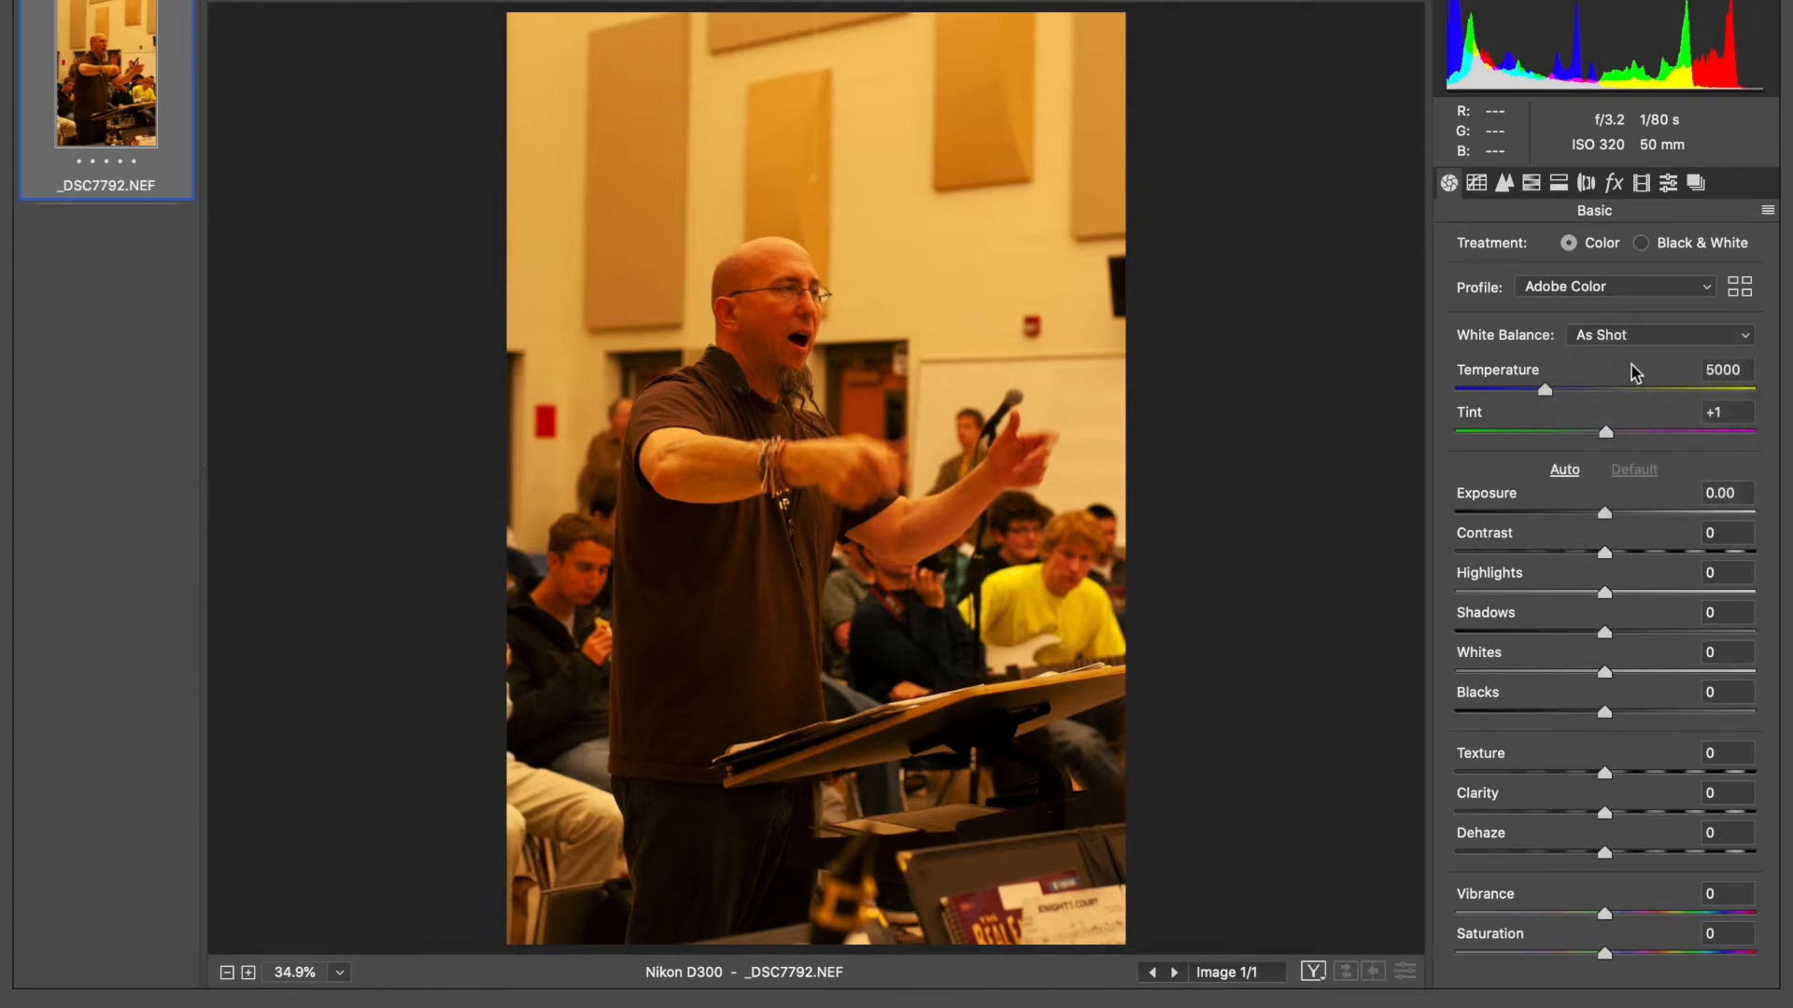
pyautogui.click(1622, 346)
pyautogui.click(1624, 372)
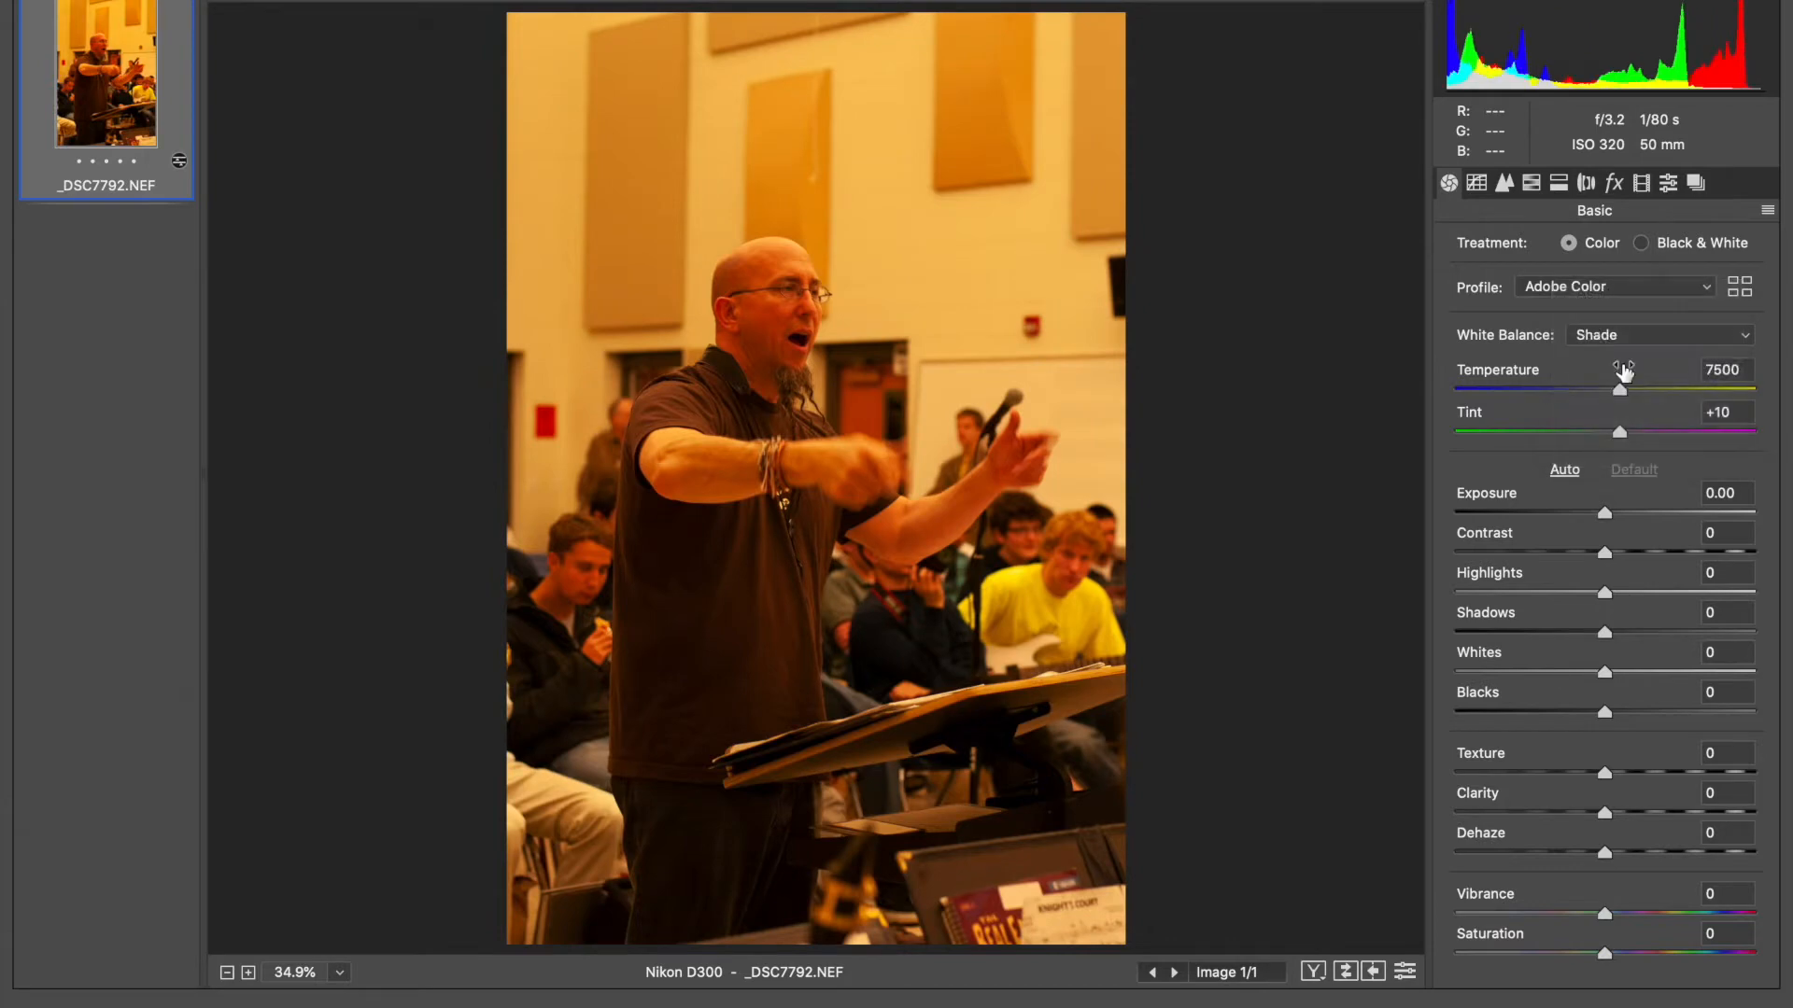
pyautogui.click(1612, 343)
pyautogui.click(1606, 353)
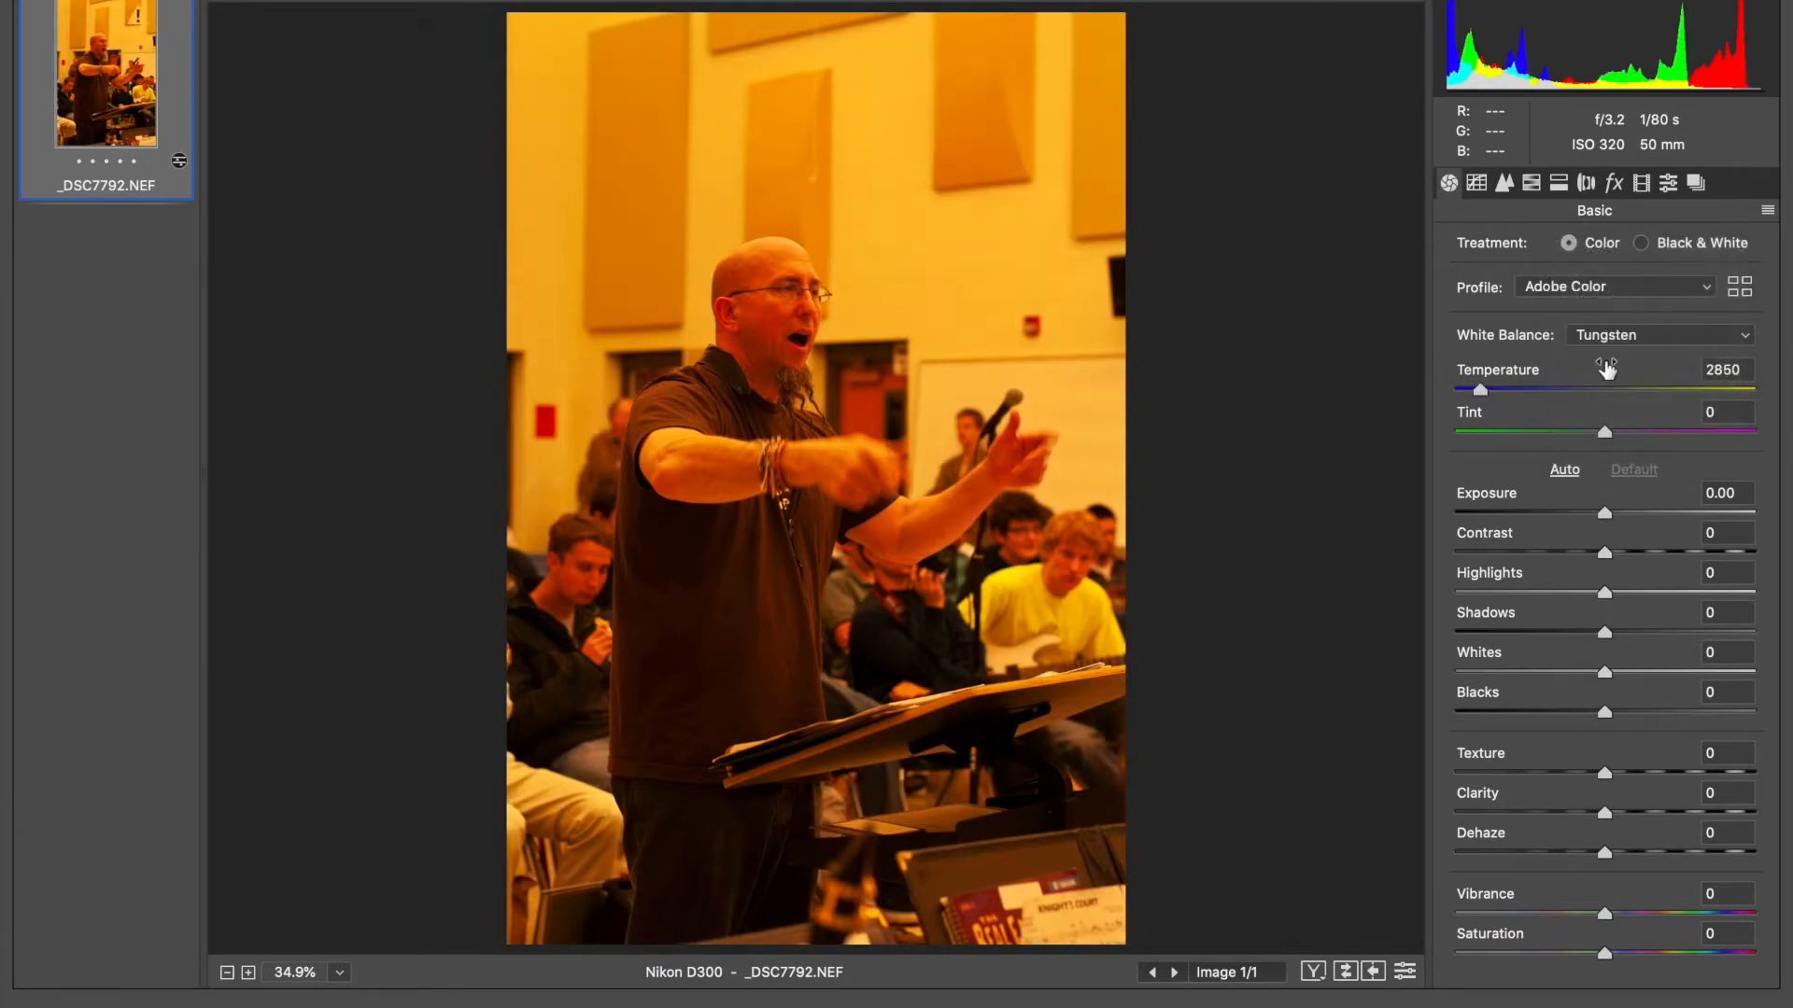
pyautogui.click(1605, 342)
pyautogui.click(1600, 350)
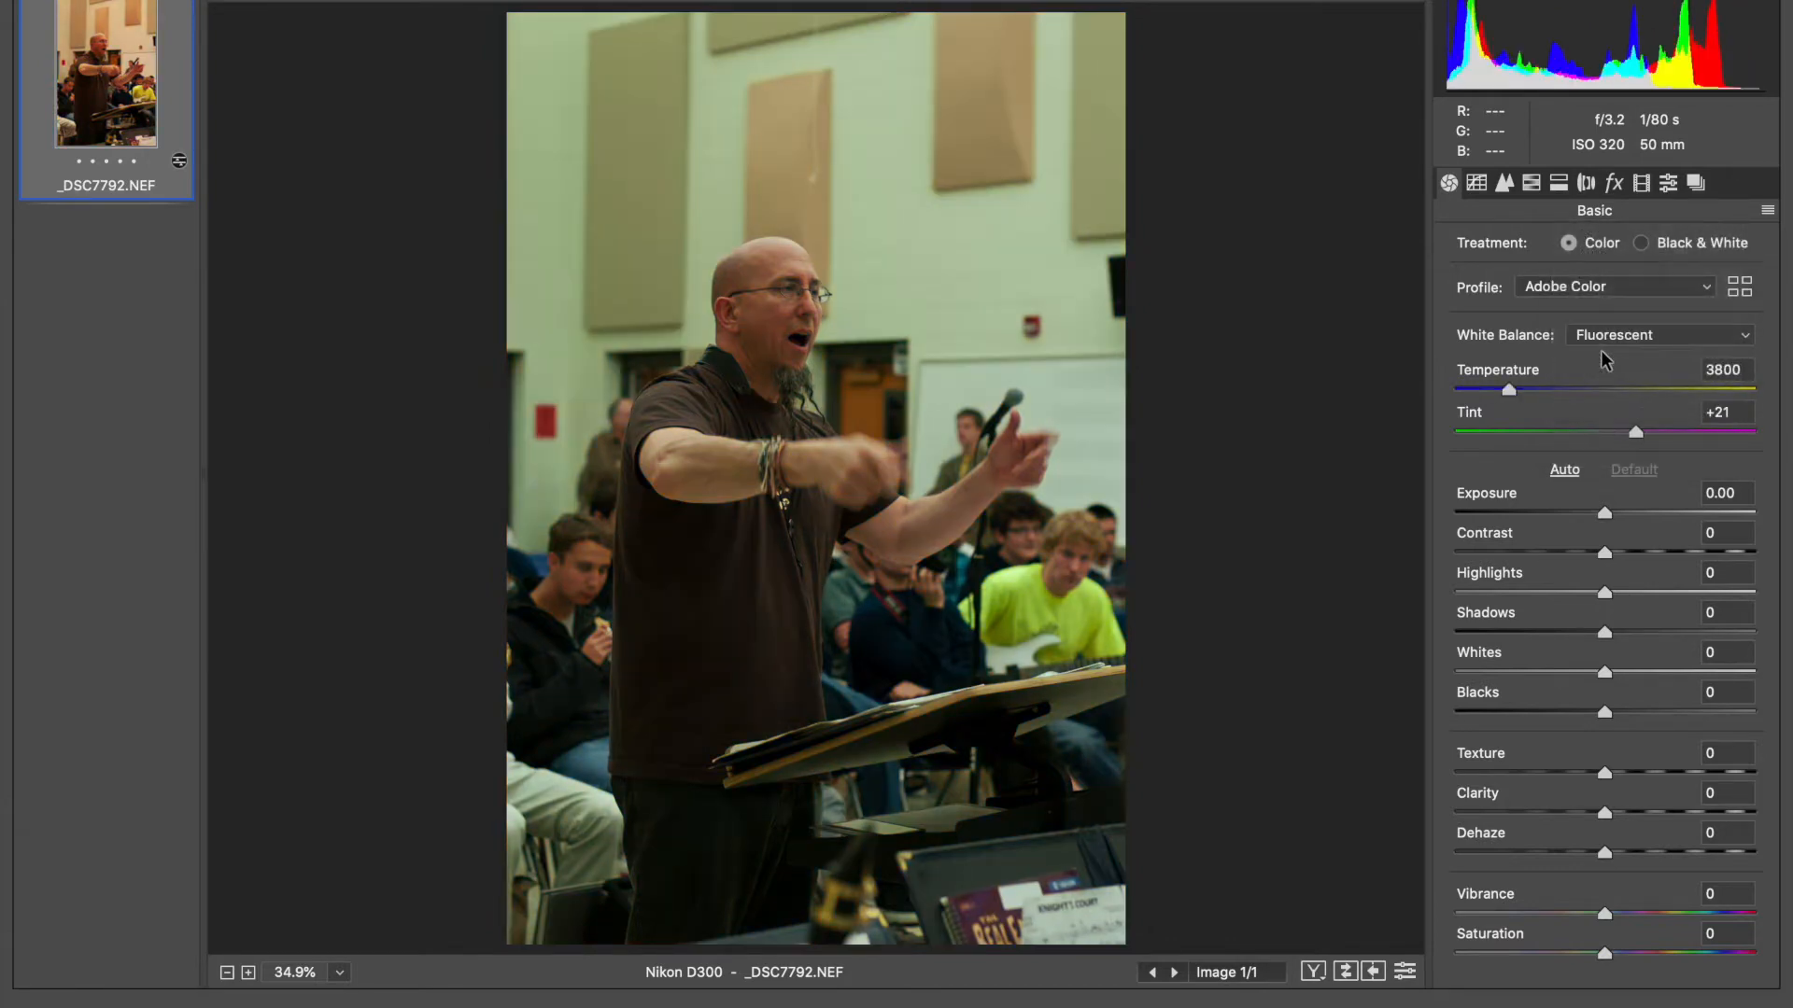
pyautogui.click(1600, 336)
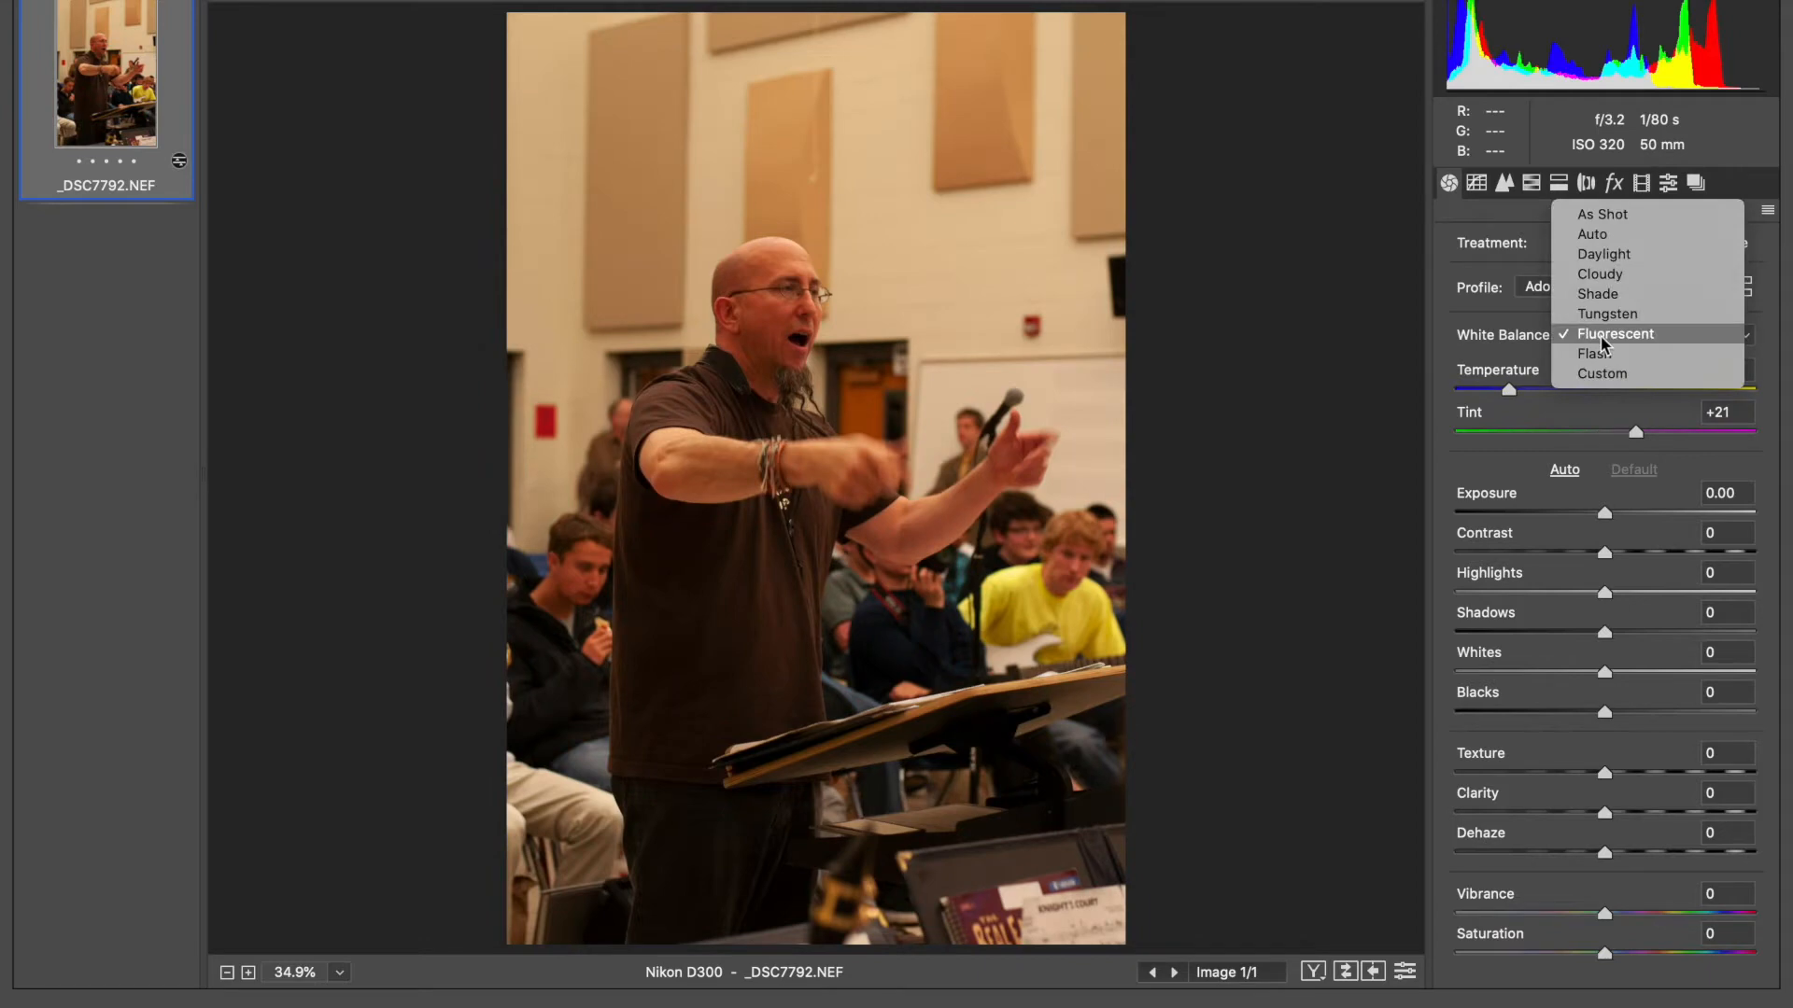
pyautogui.click(1597, 217)
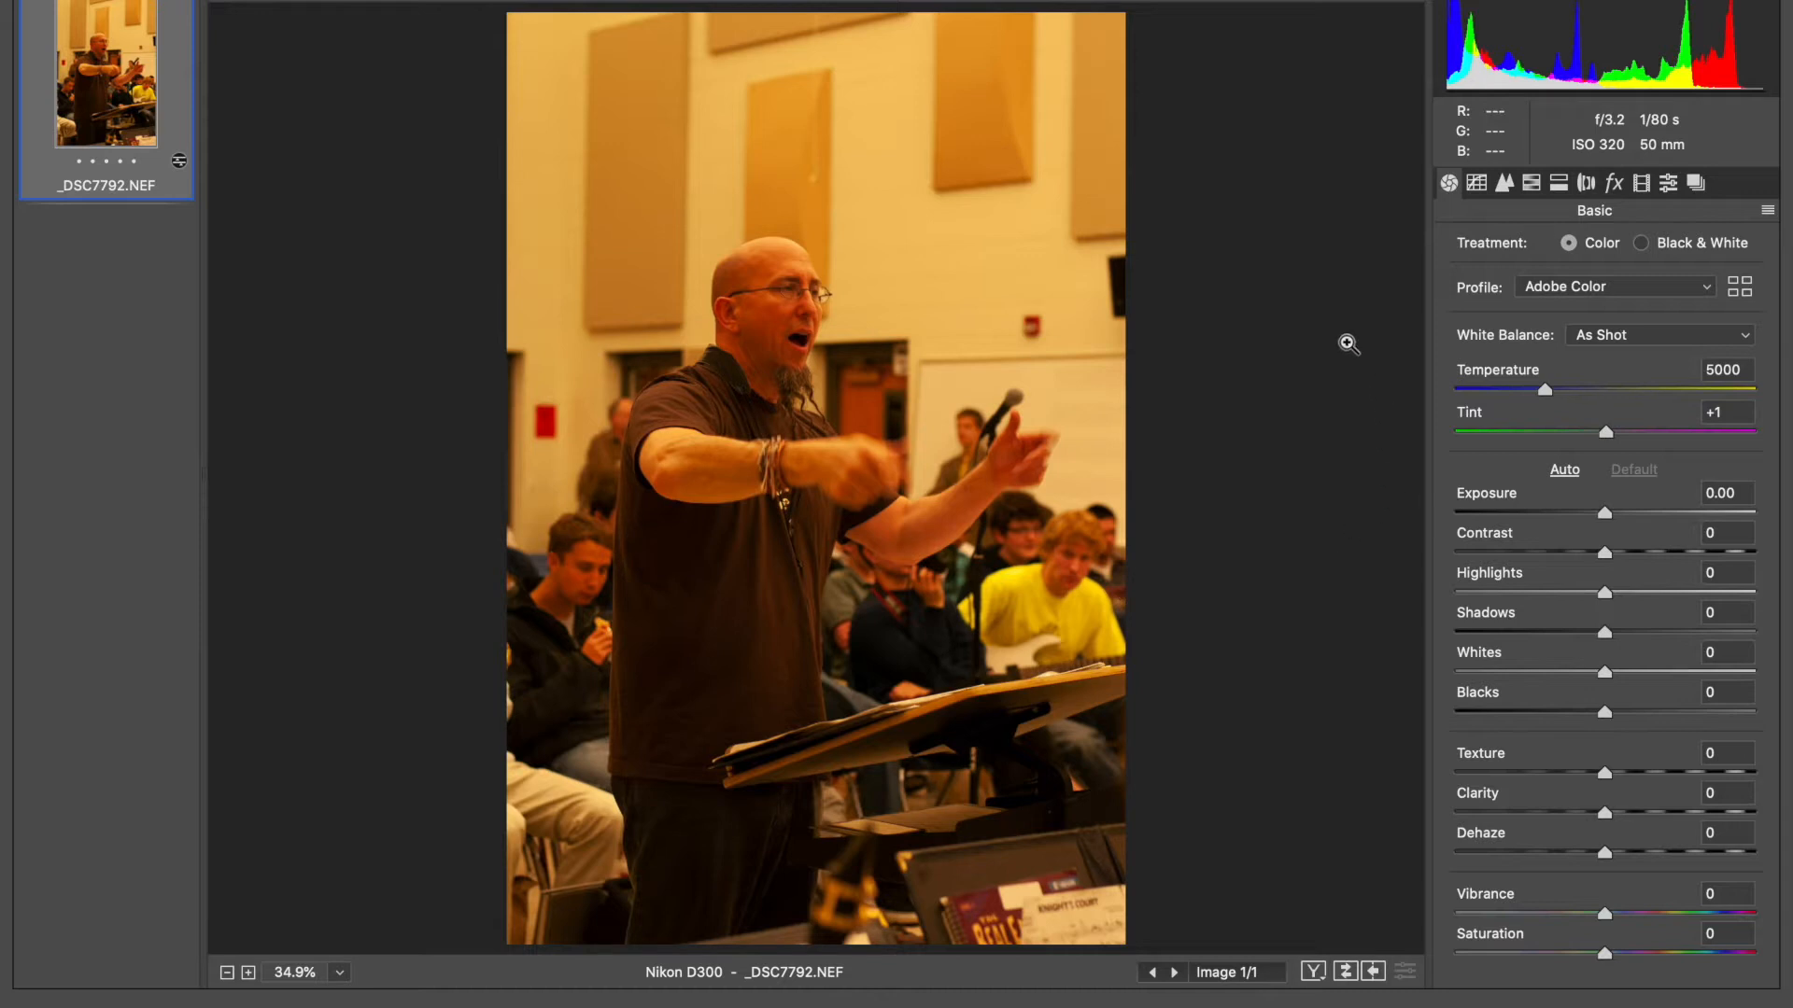
# Compare the Tungsten white balance preset with As Shot several times, ending on As Shot.
pyautogui.click(1639, 336)
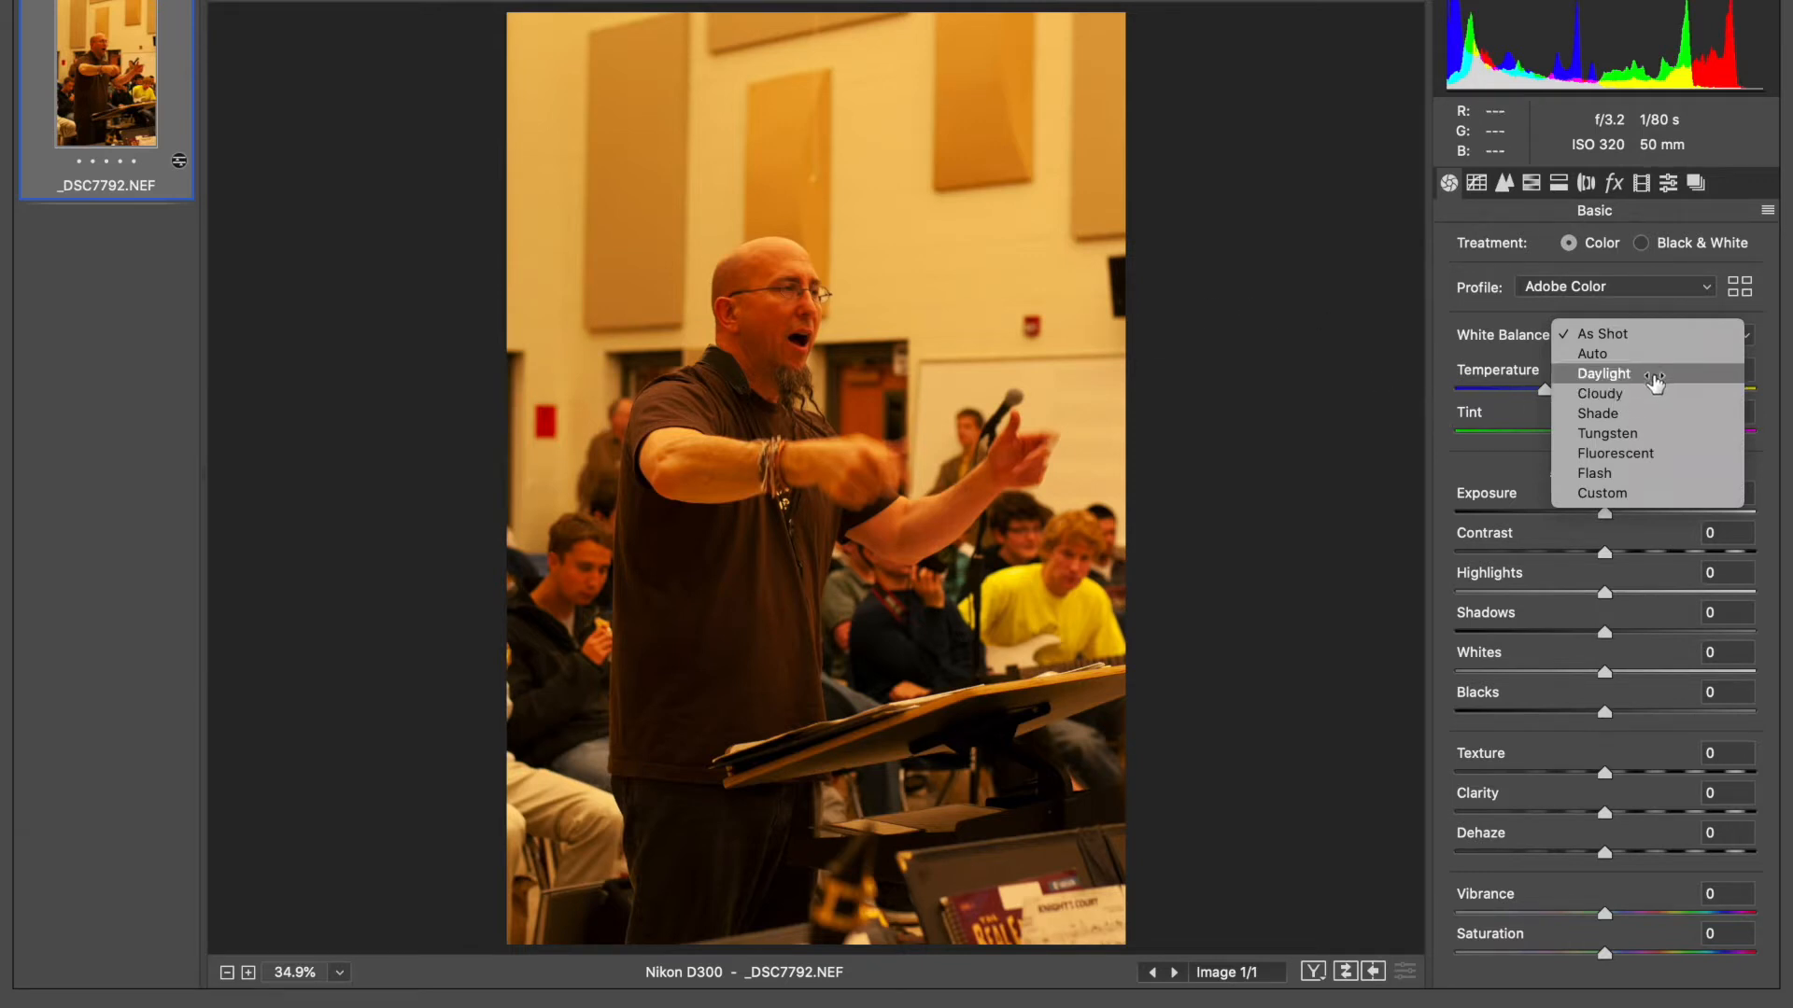
pyautogui.click(1624, 433)
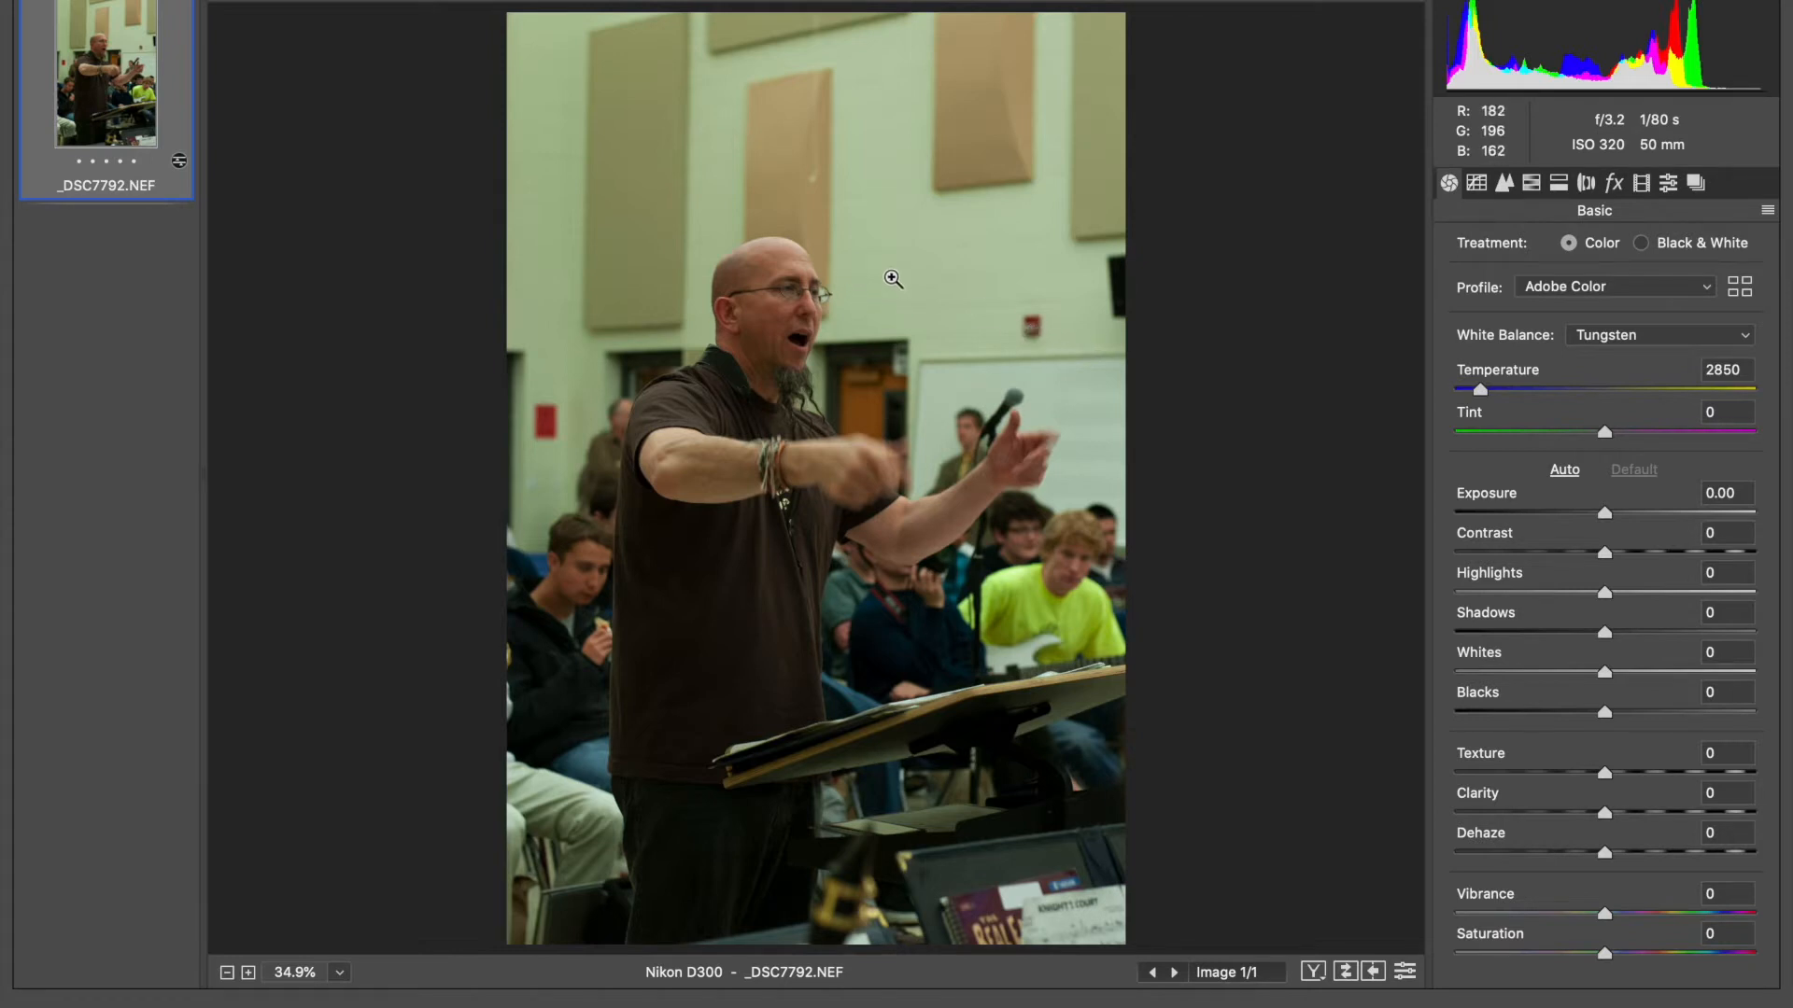
pyautogui.click(1639, 344)
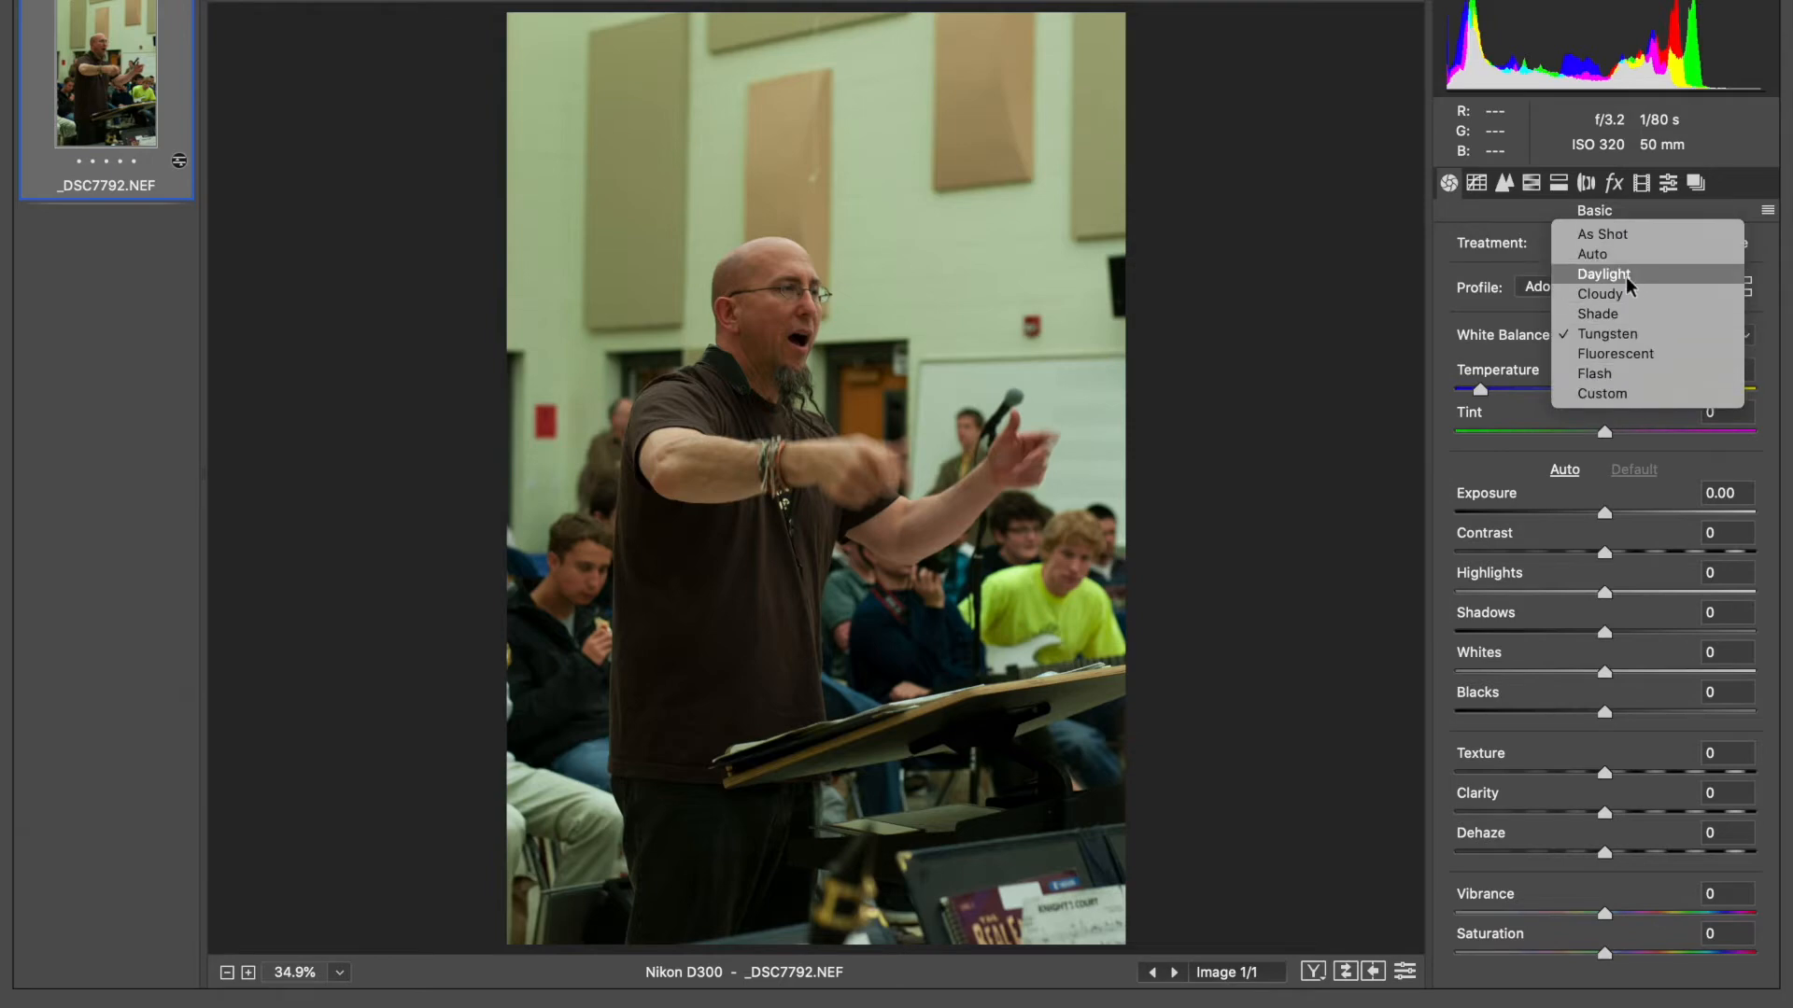
pyautogui.click(1630, 233)
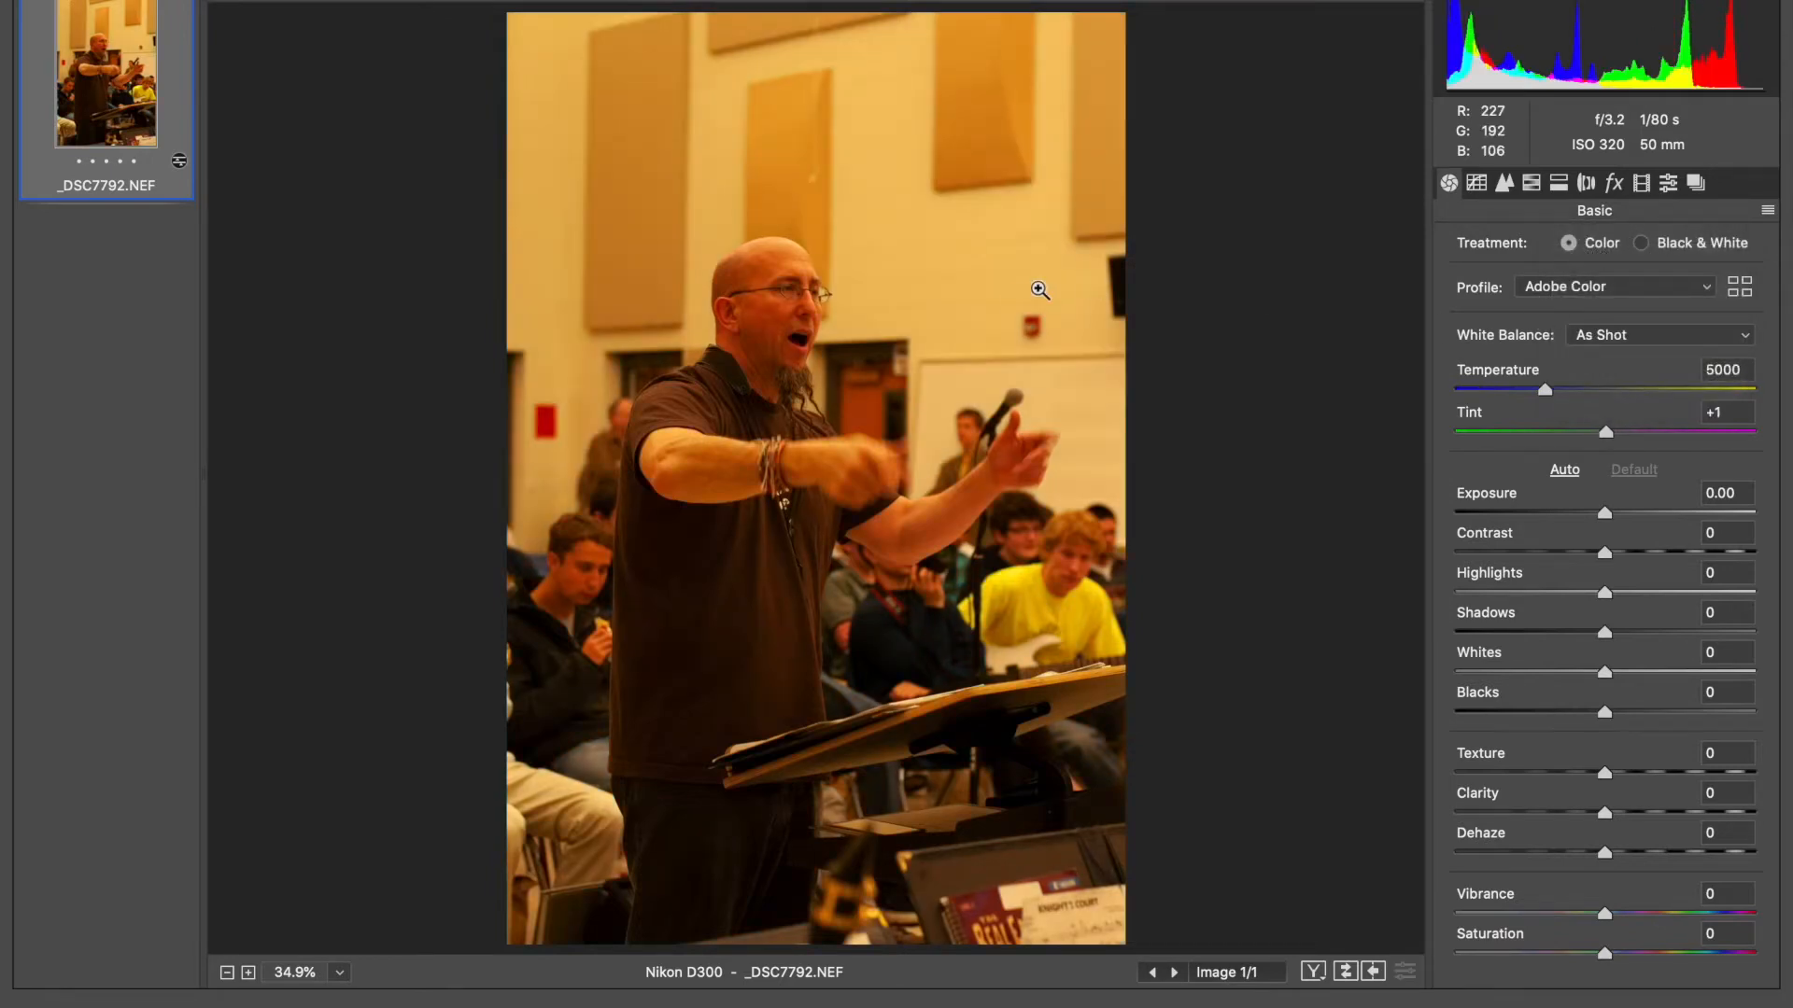
pyautogui.click(1674, 343)
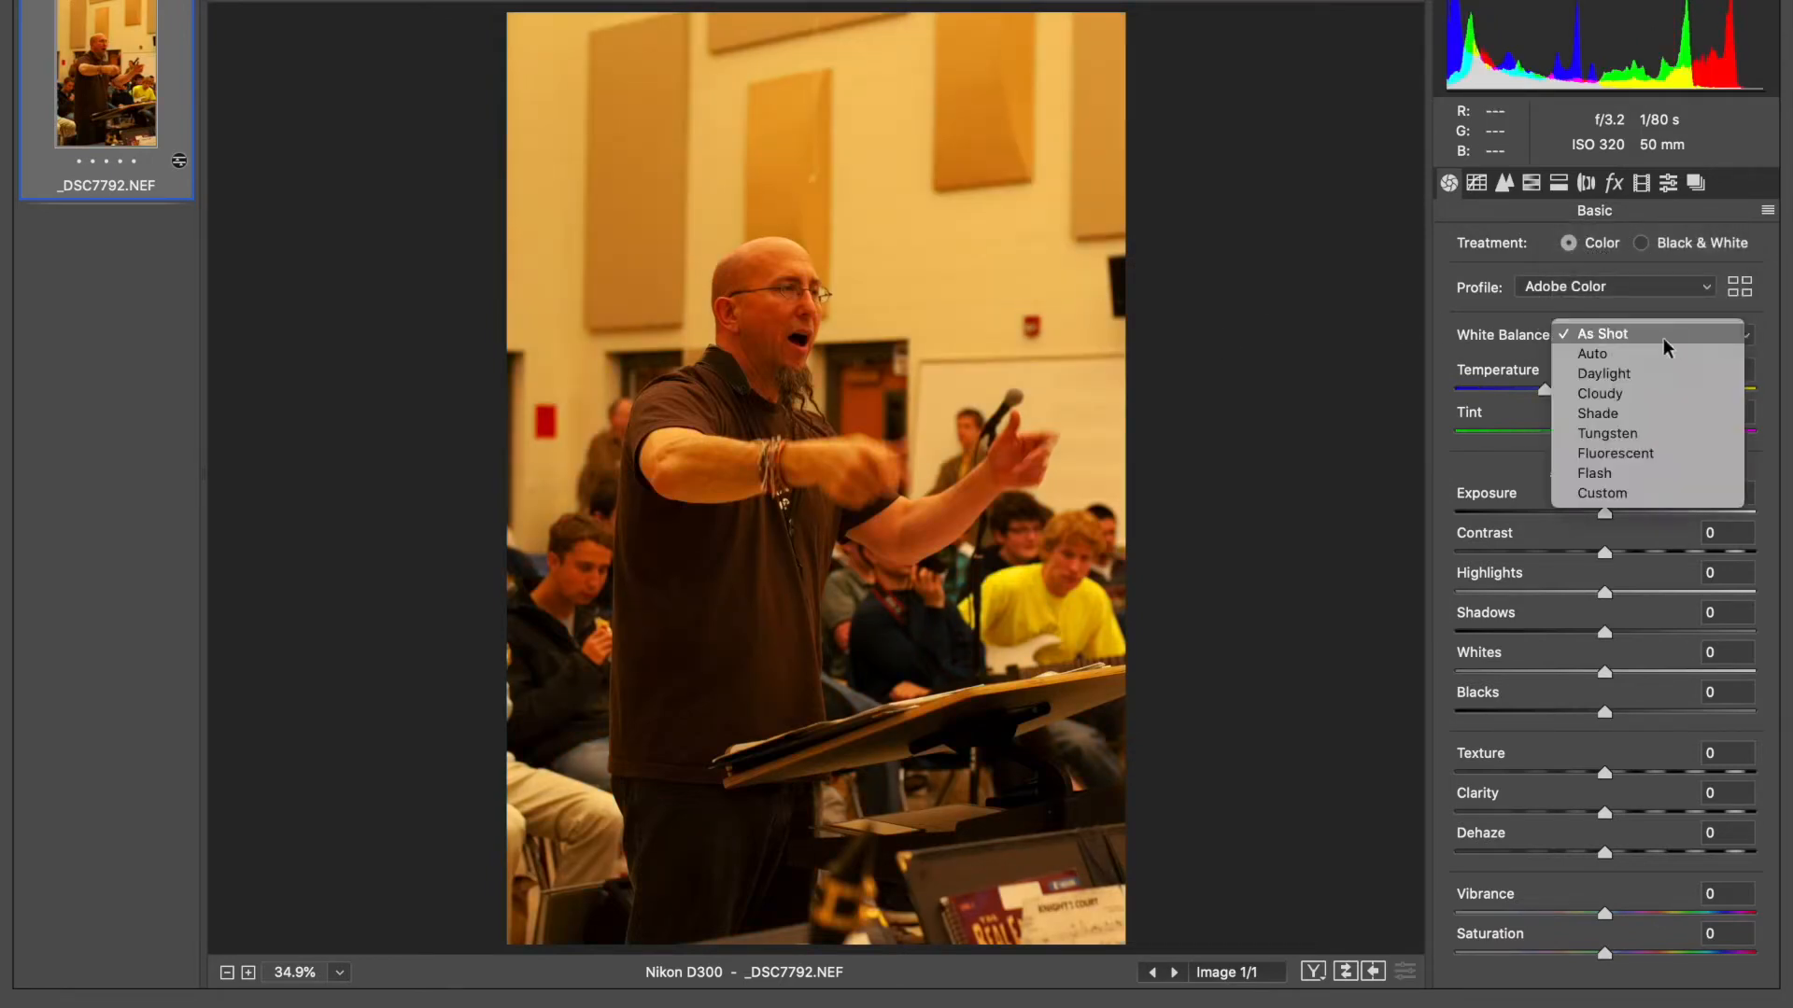
pyautogui.click(1627, 435)
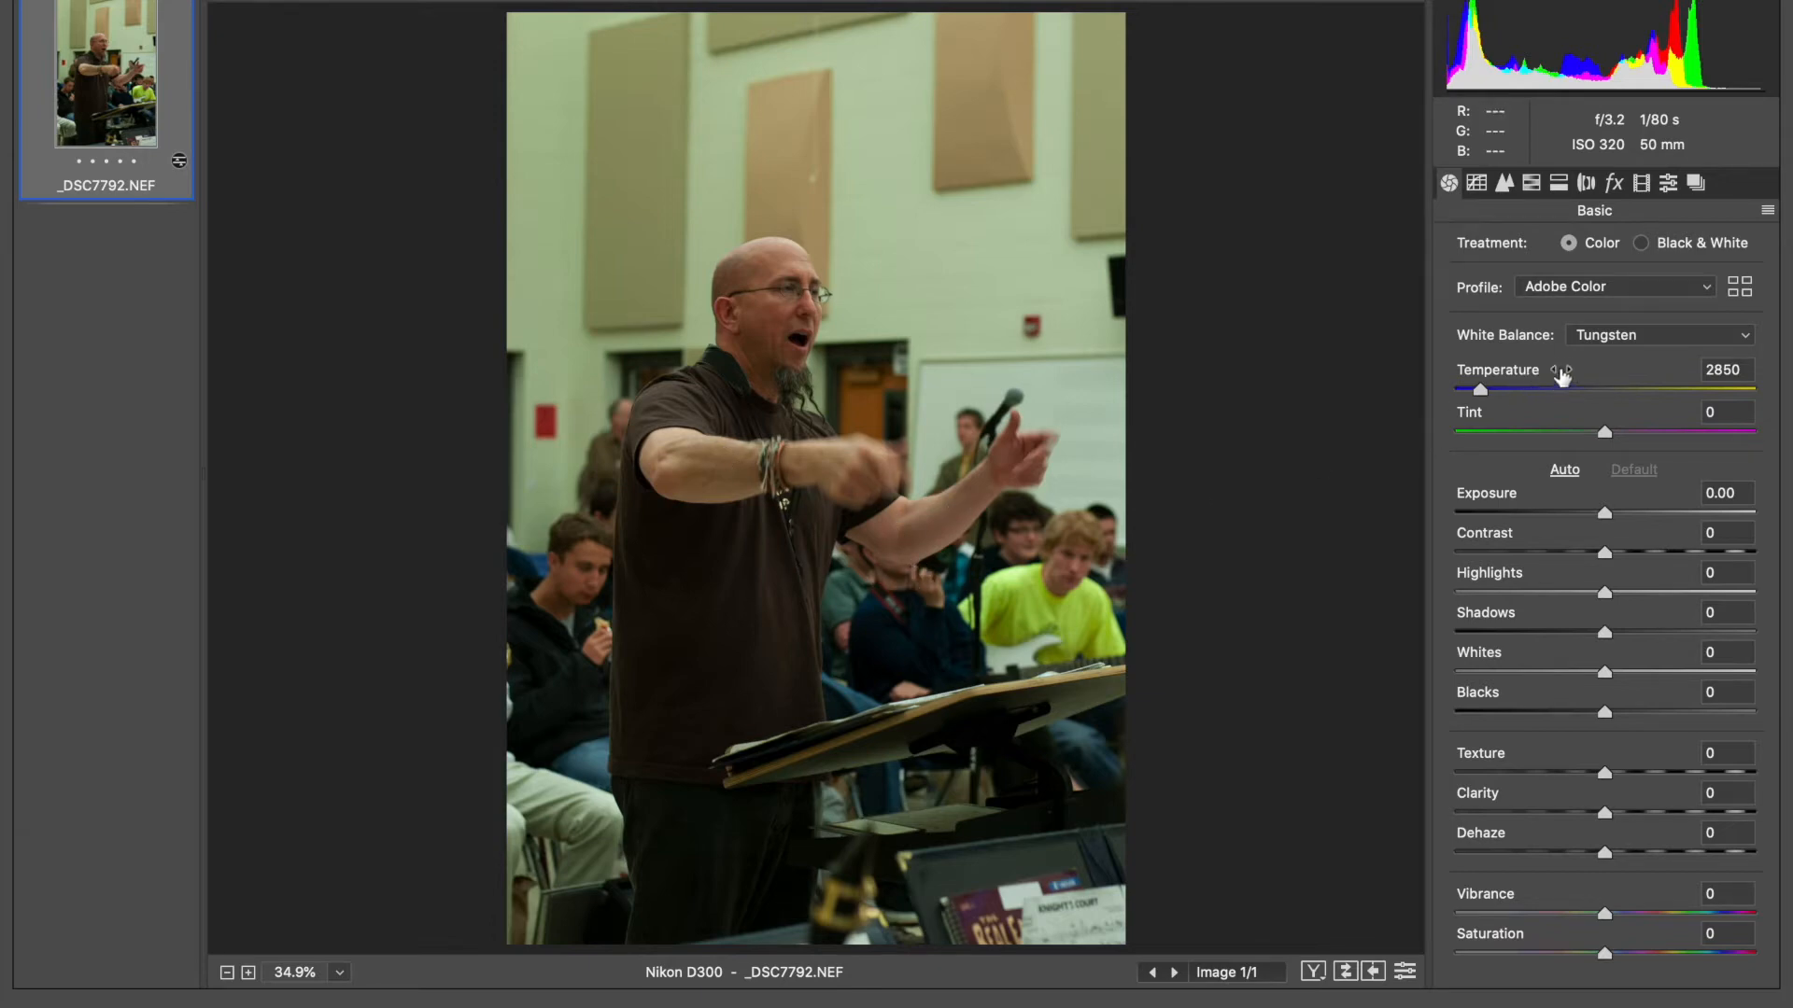
pyautogui.click(1600, 335)
pyautogui.click(1600, 235)
pyautogui.click(1594, 333)
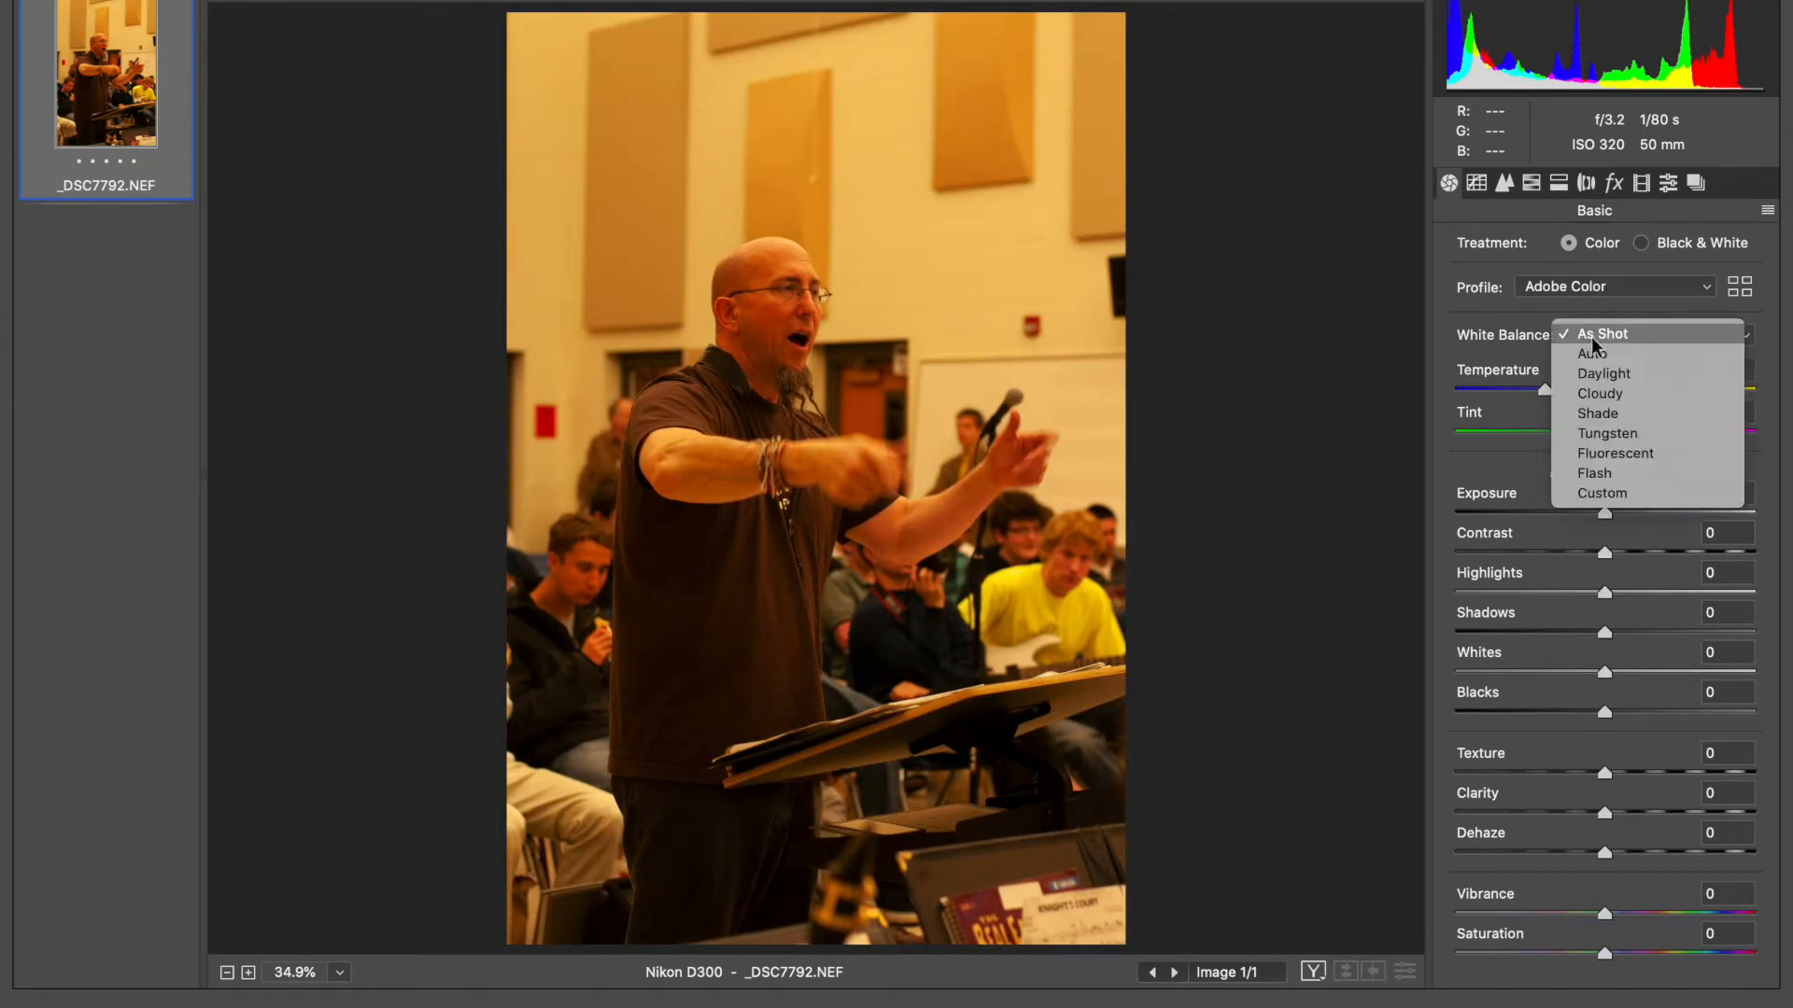
pyautogui.click(1594, 434)
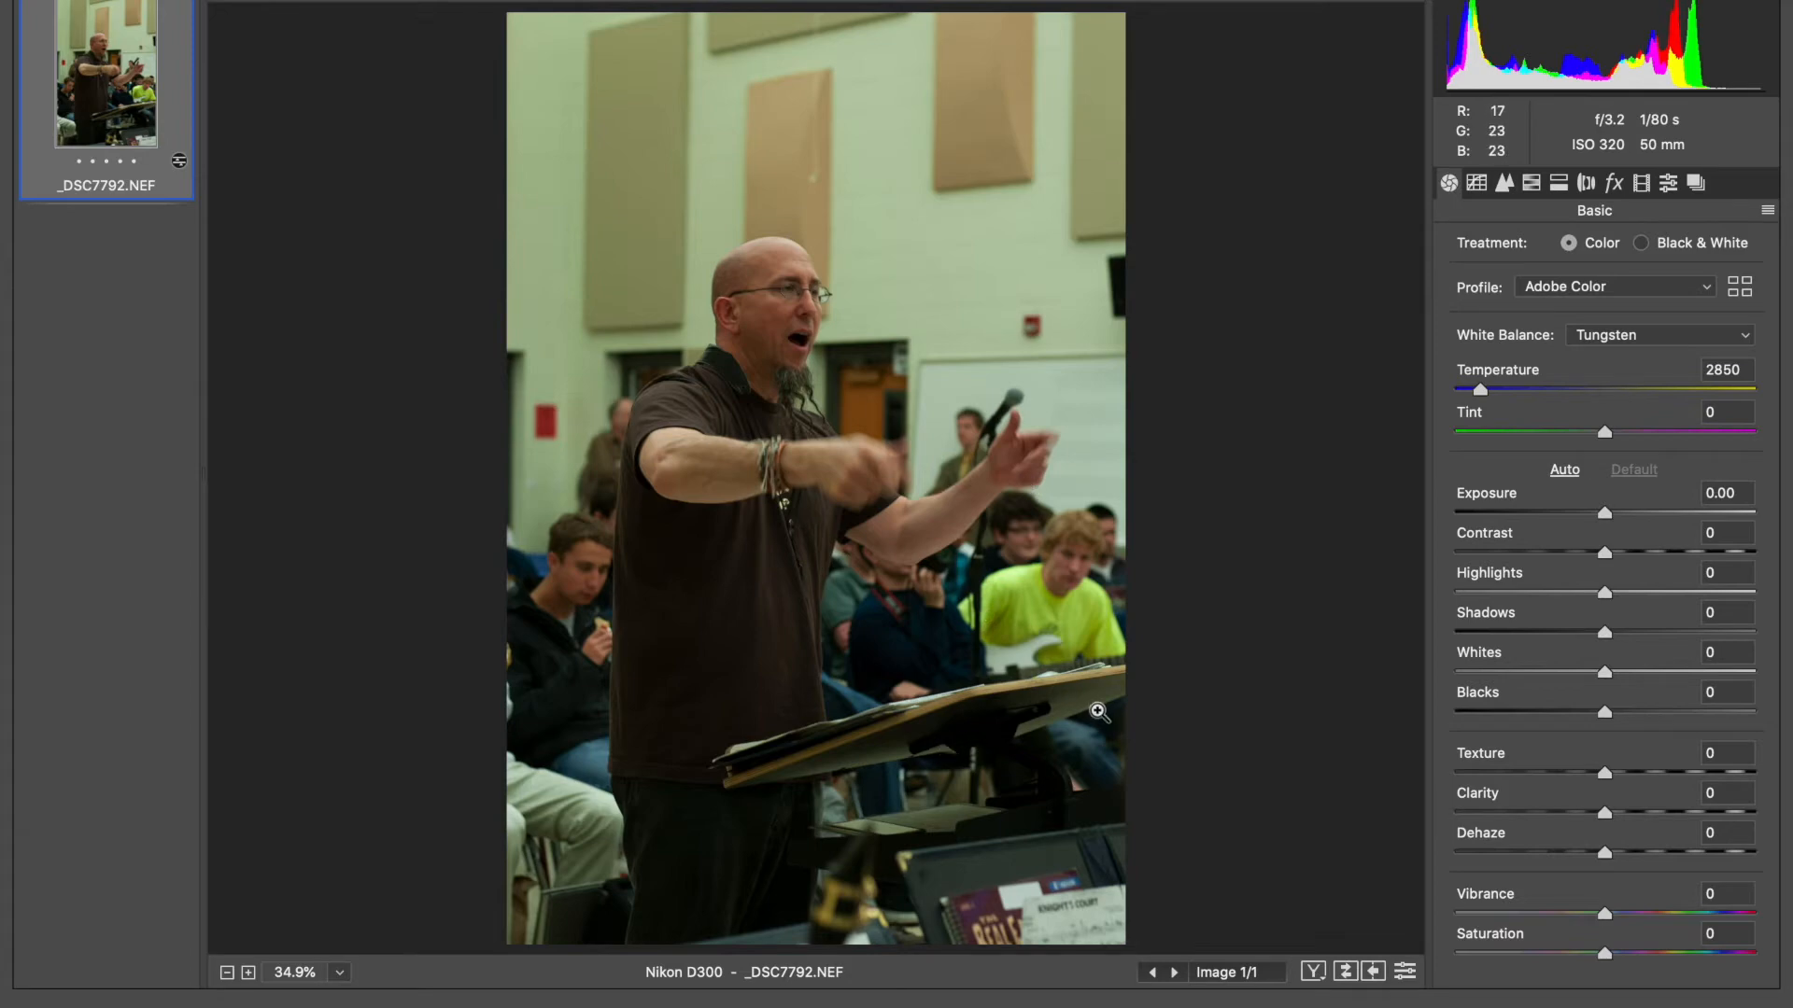
pyautogui.click(1600, 334)
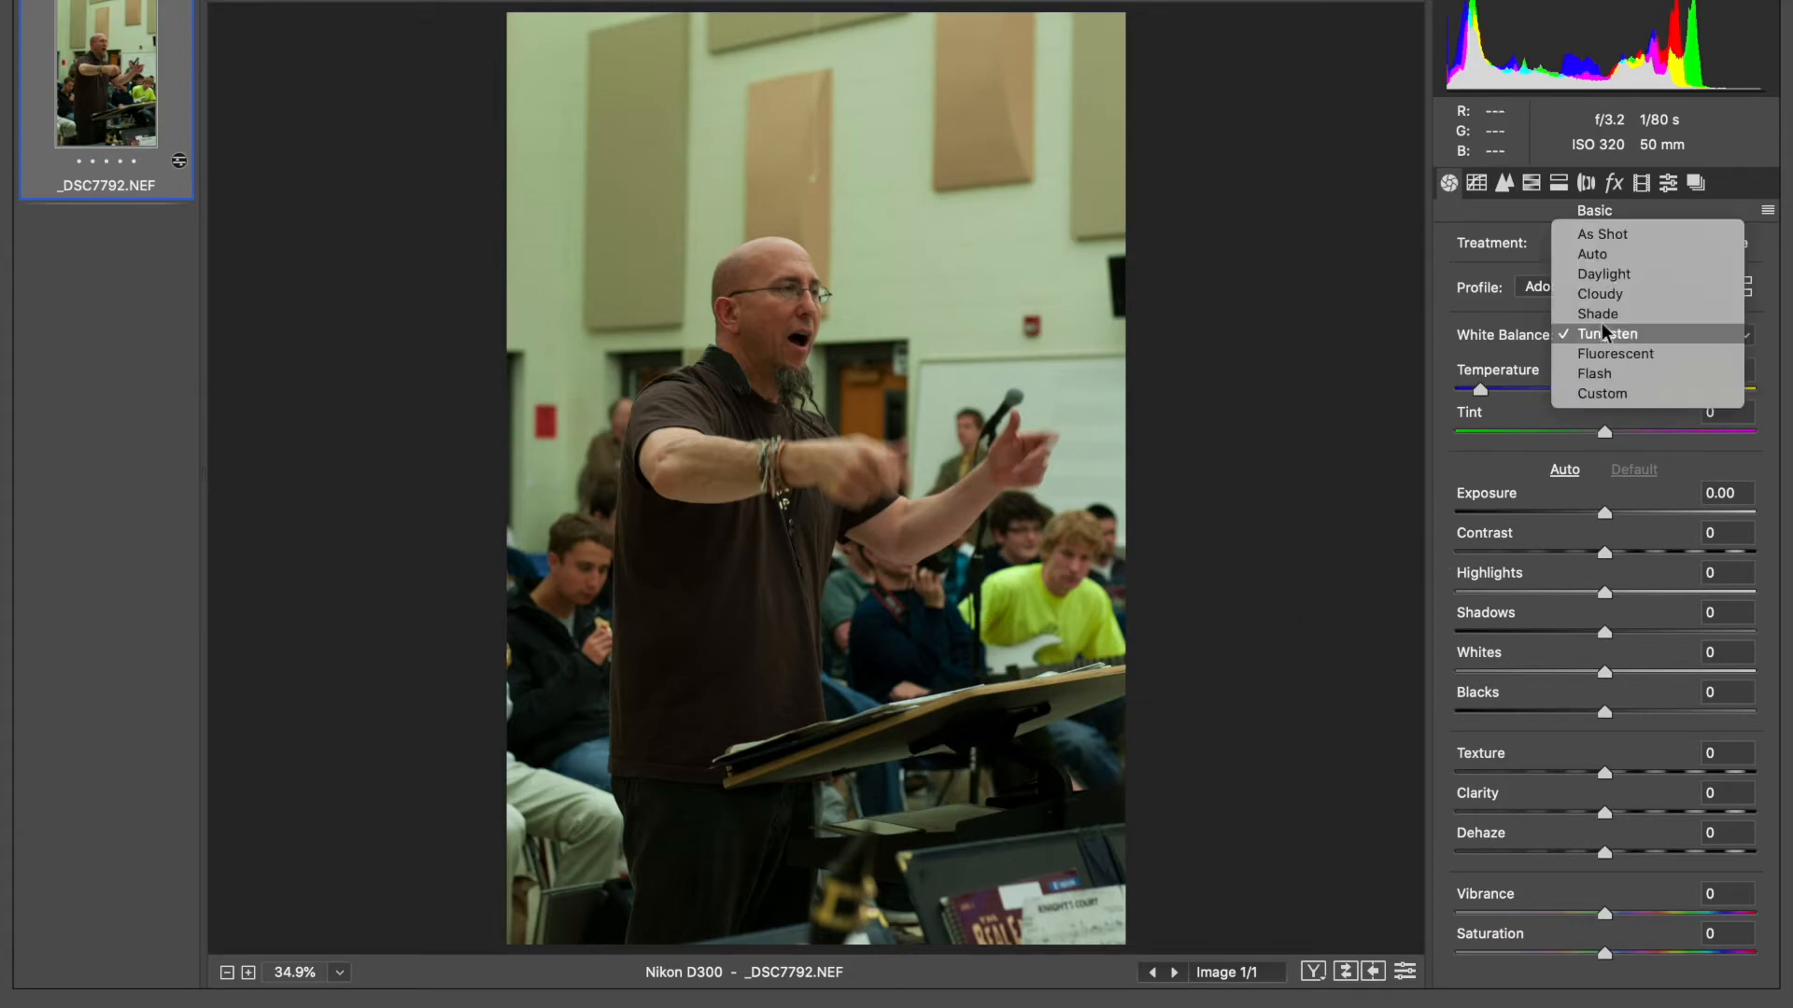
pyautogui.click(1604, 235)
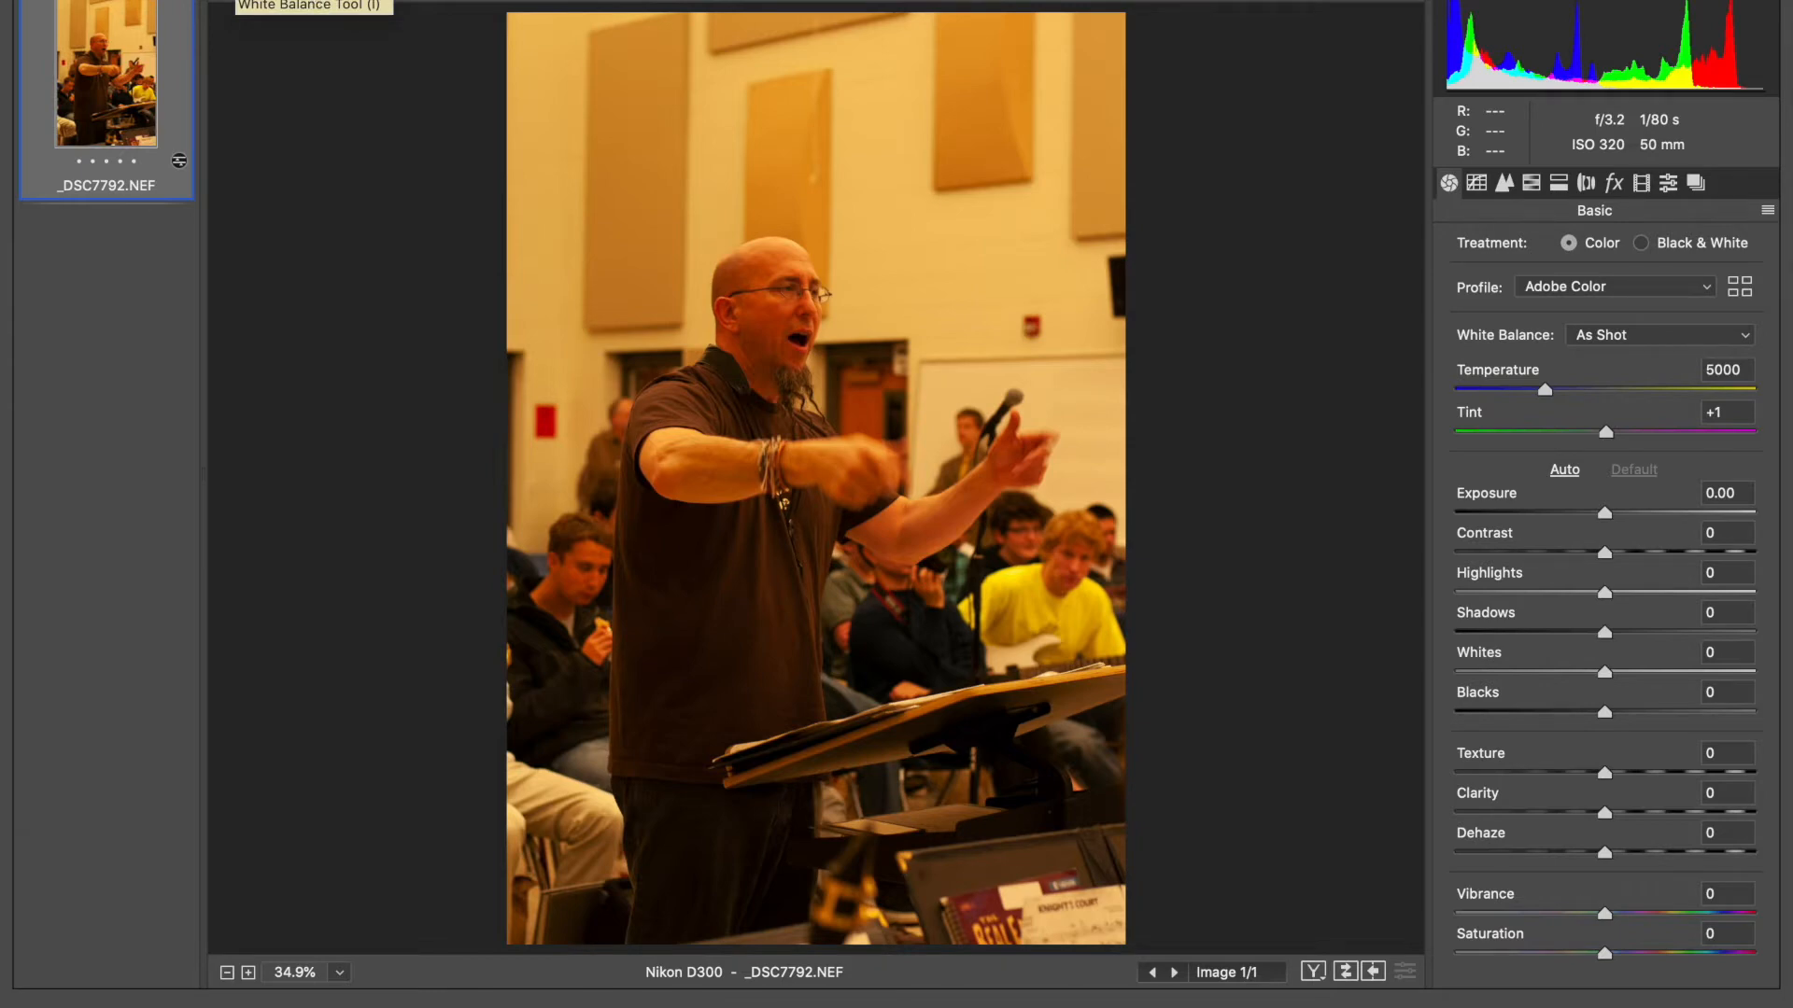
# Sample the light wall beside the conductor's head with the White Balance tool at 66.7% view.
pyautogui.click(233, 1)
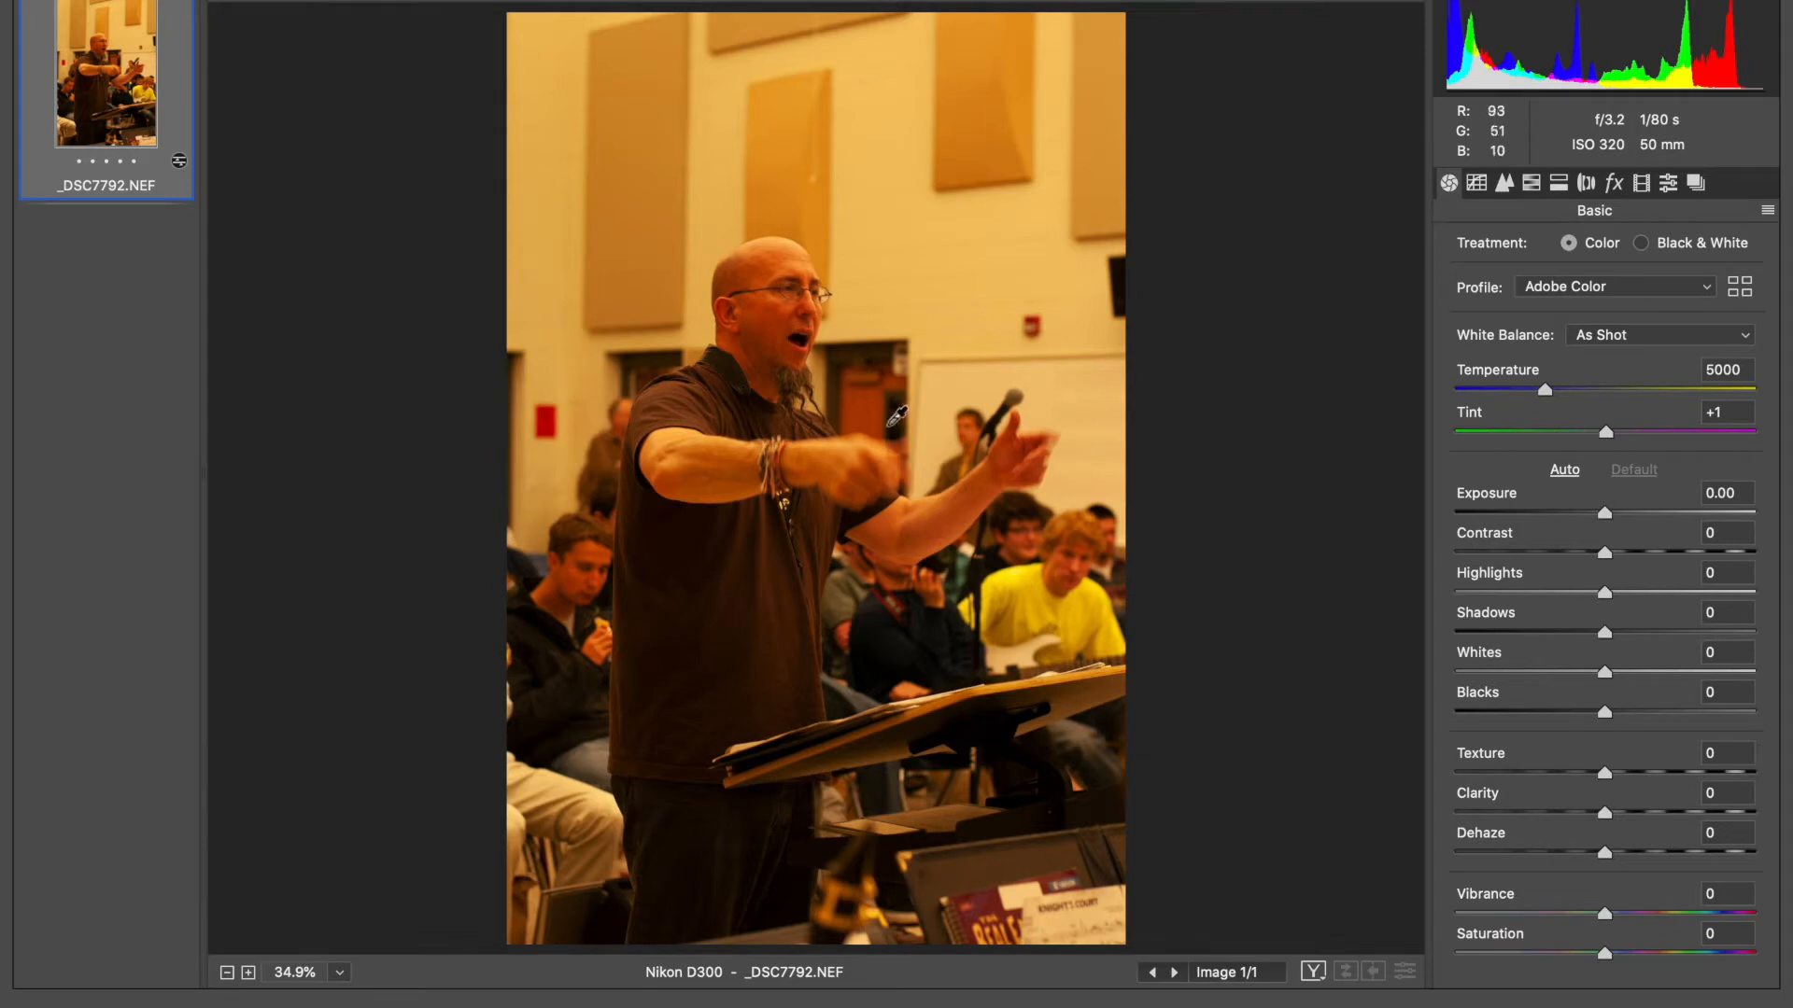
pyautogui.press('super+equal')
pyautogui.press('super+equal')
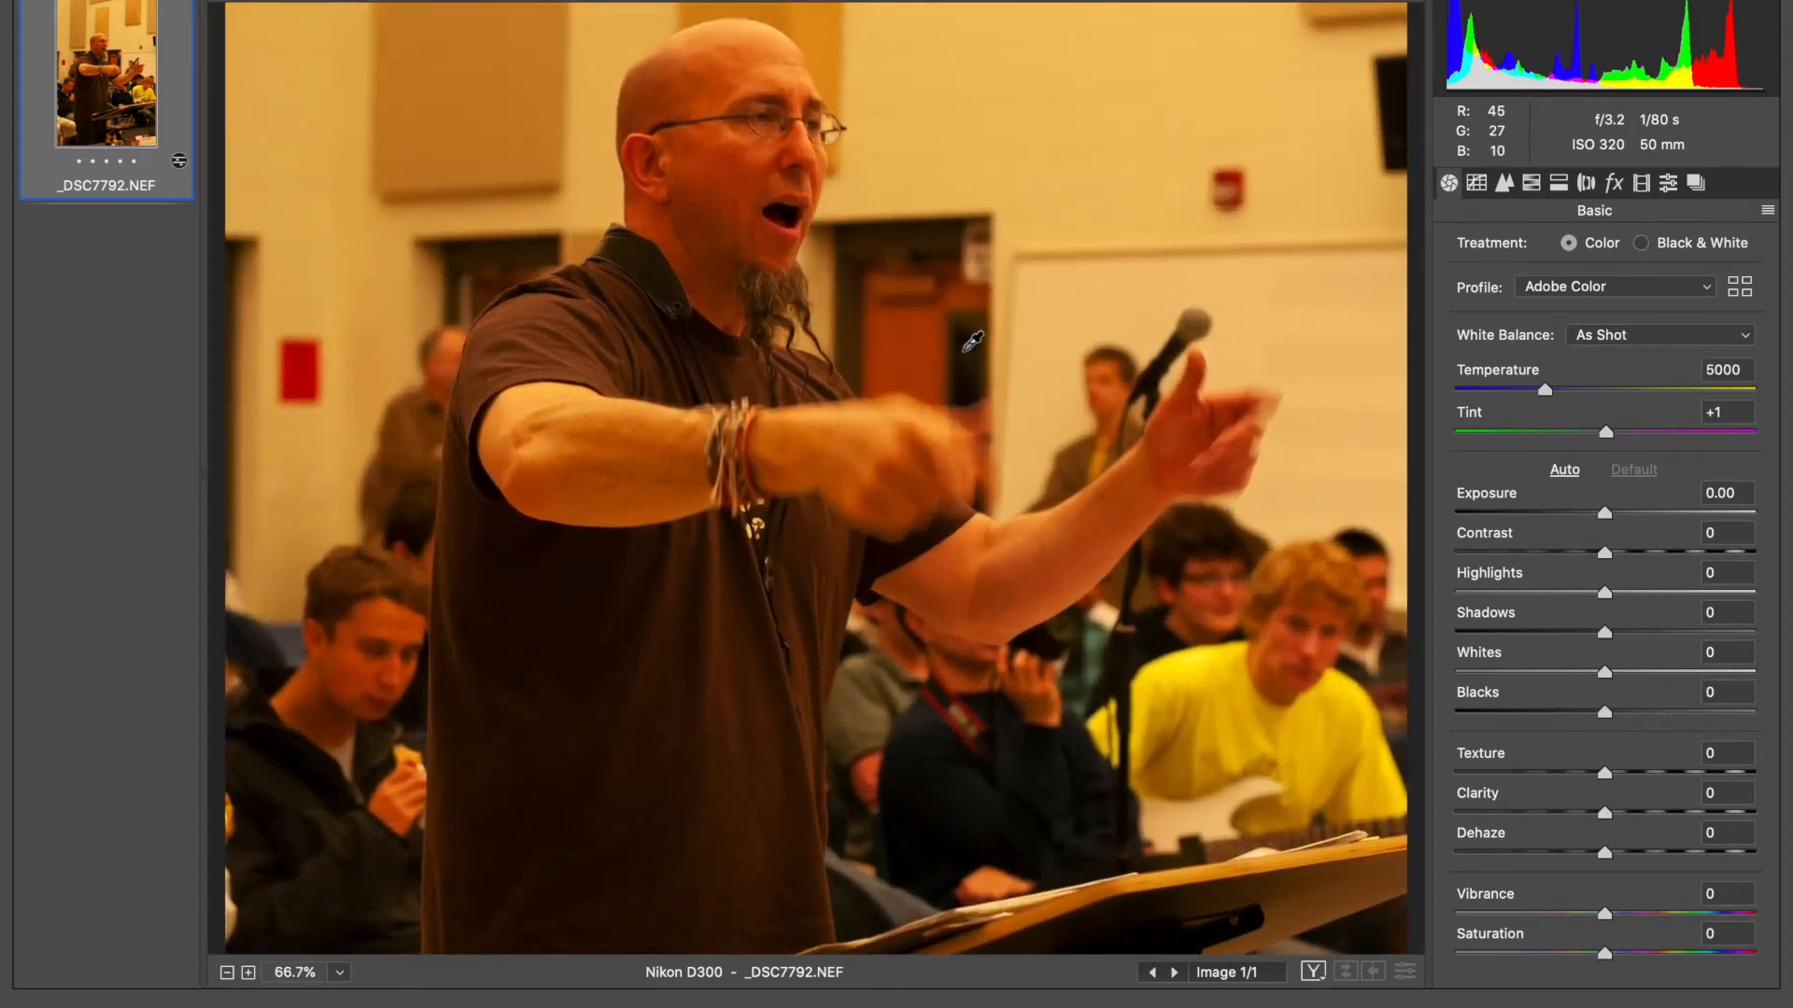
pyautogui.click(1006, 138)
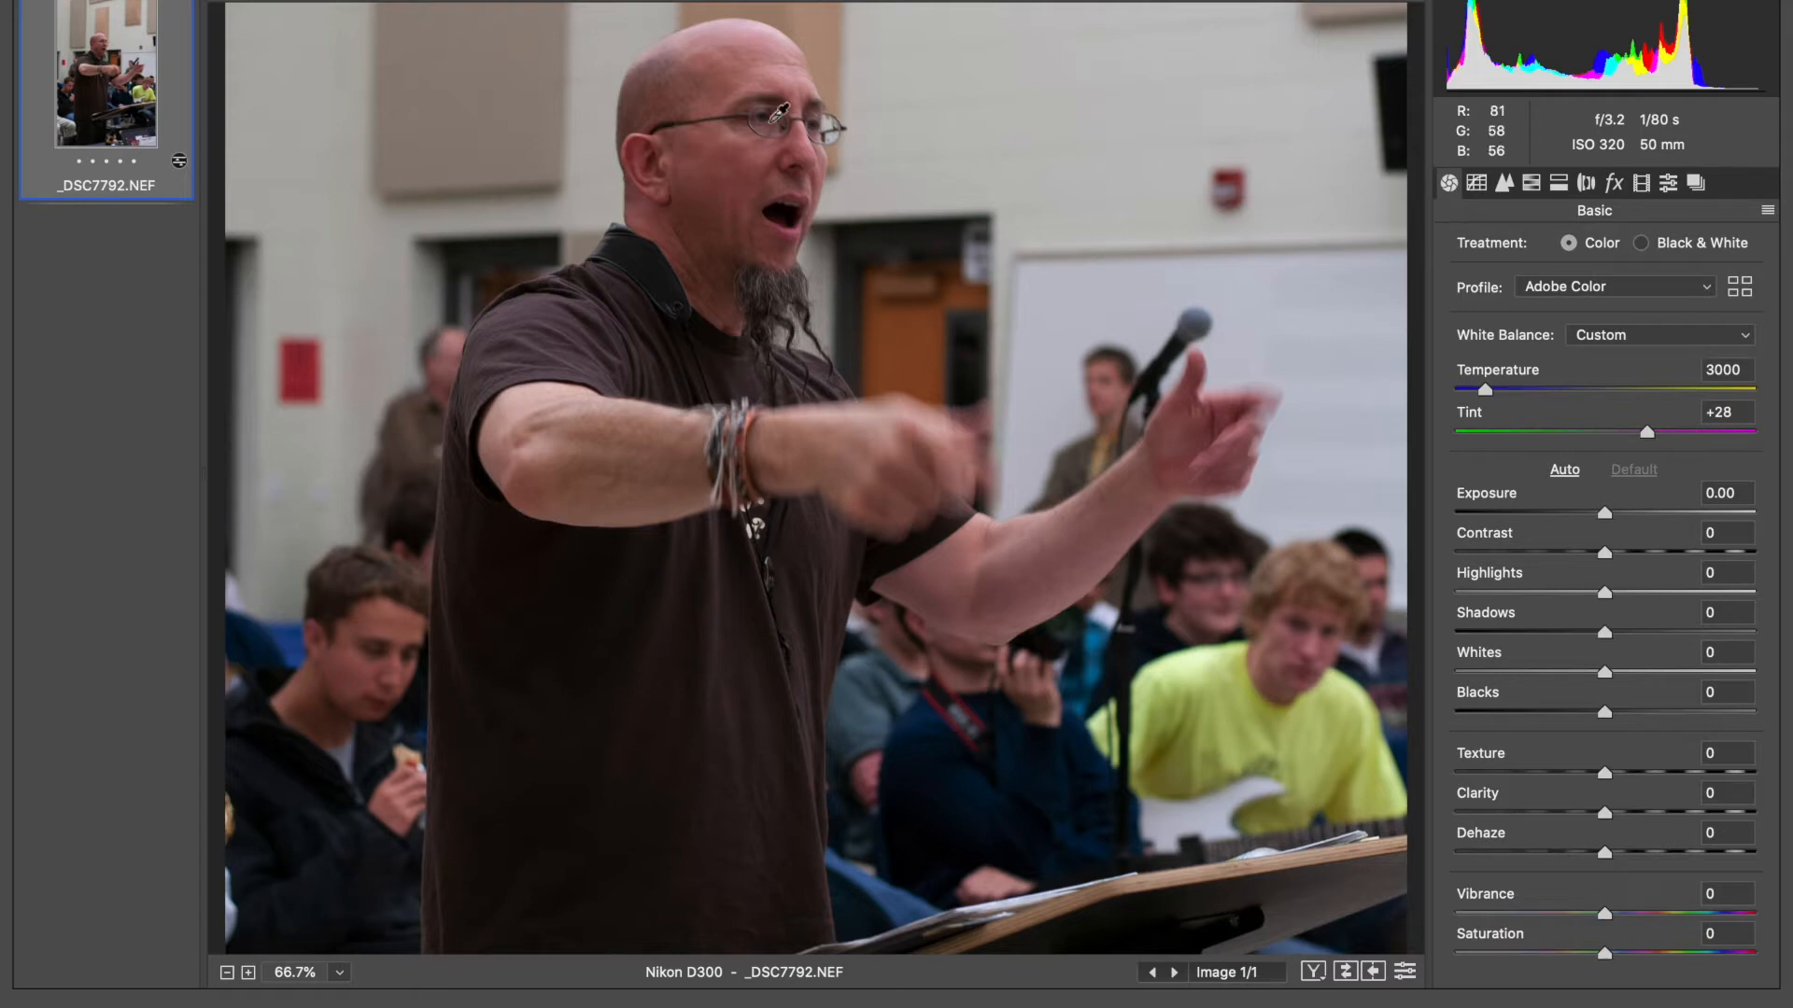
# Try sampling the white balance from the conductor's shirt and several spots on the seated students.
pyautogui.click(561, 318)
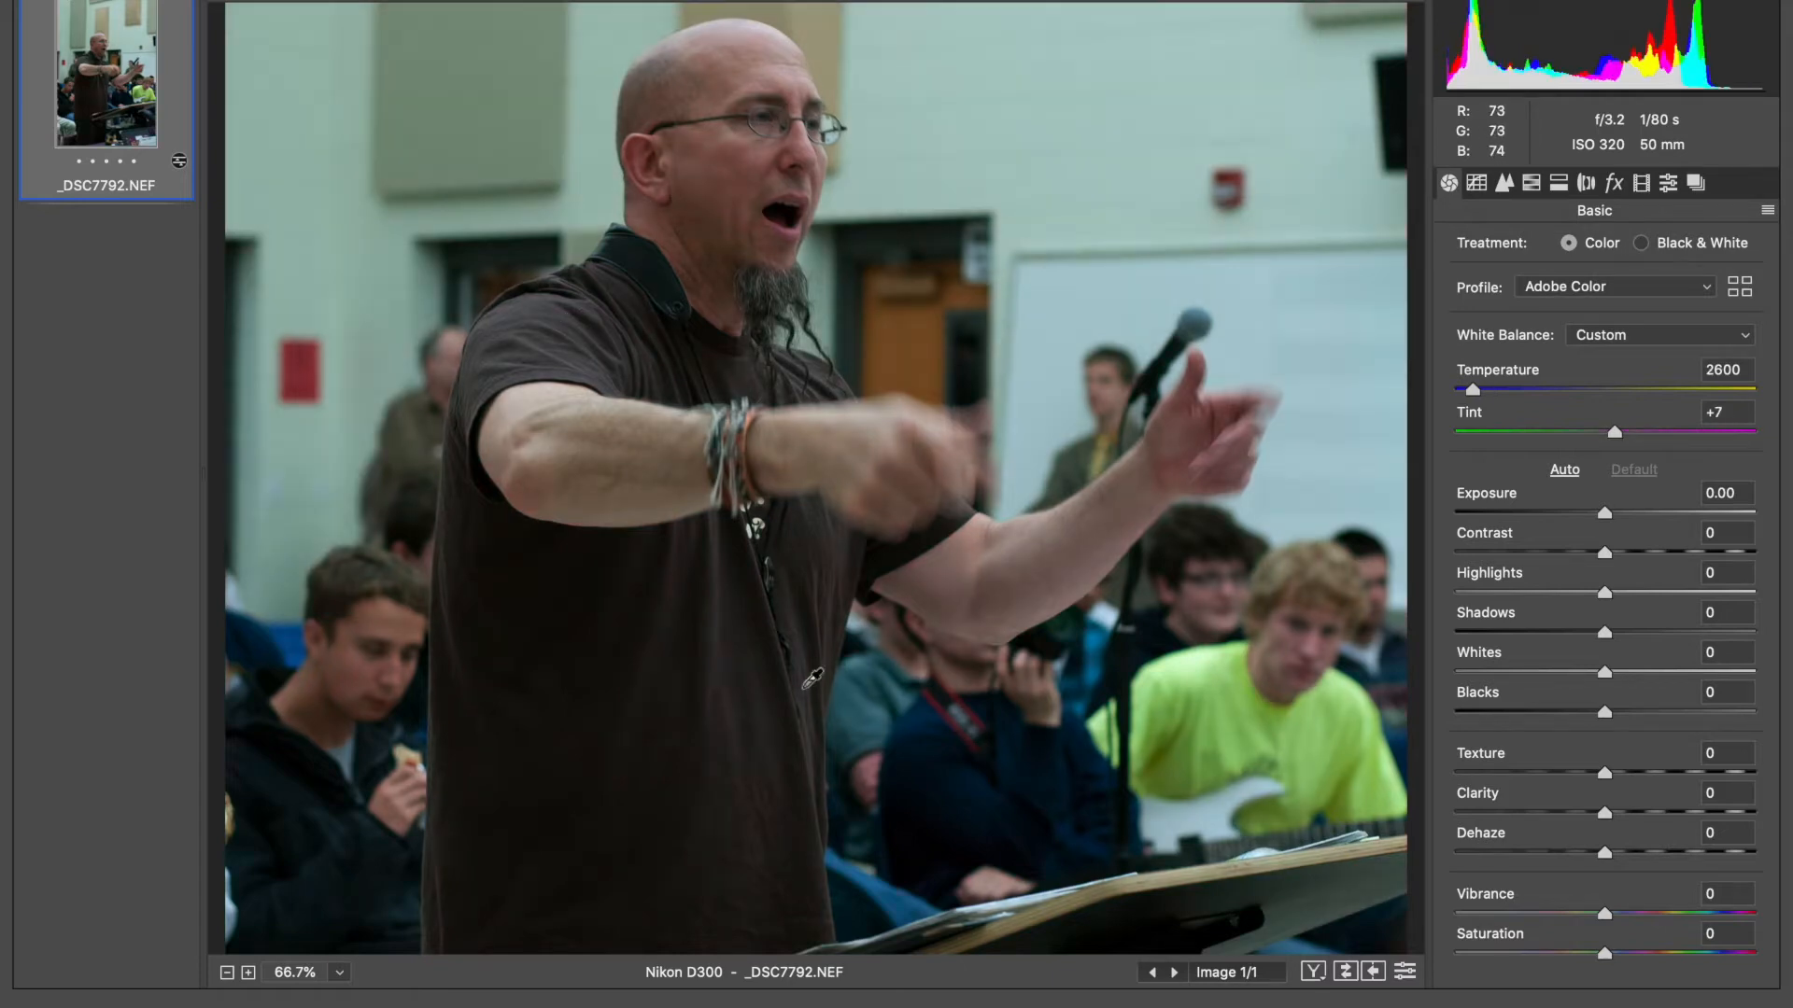
pyautogui.click(734, 713)
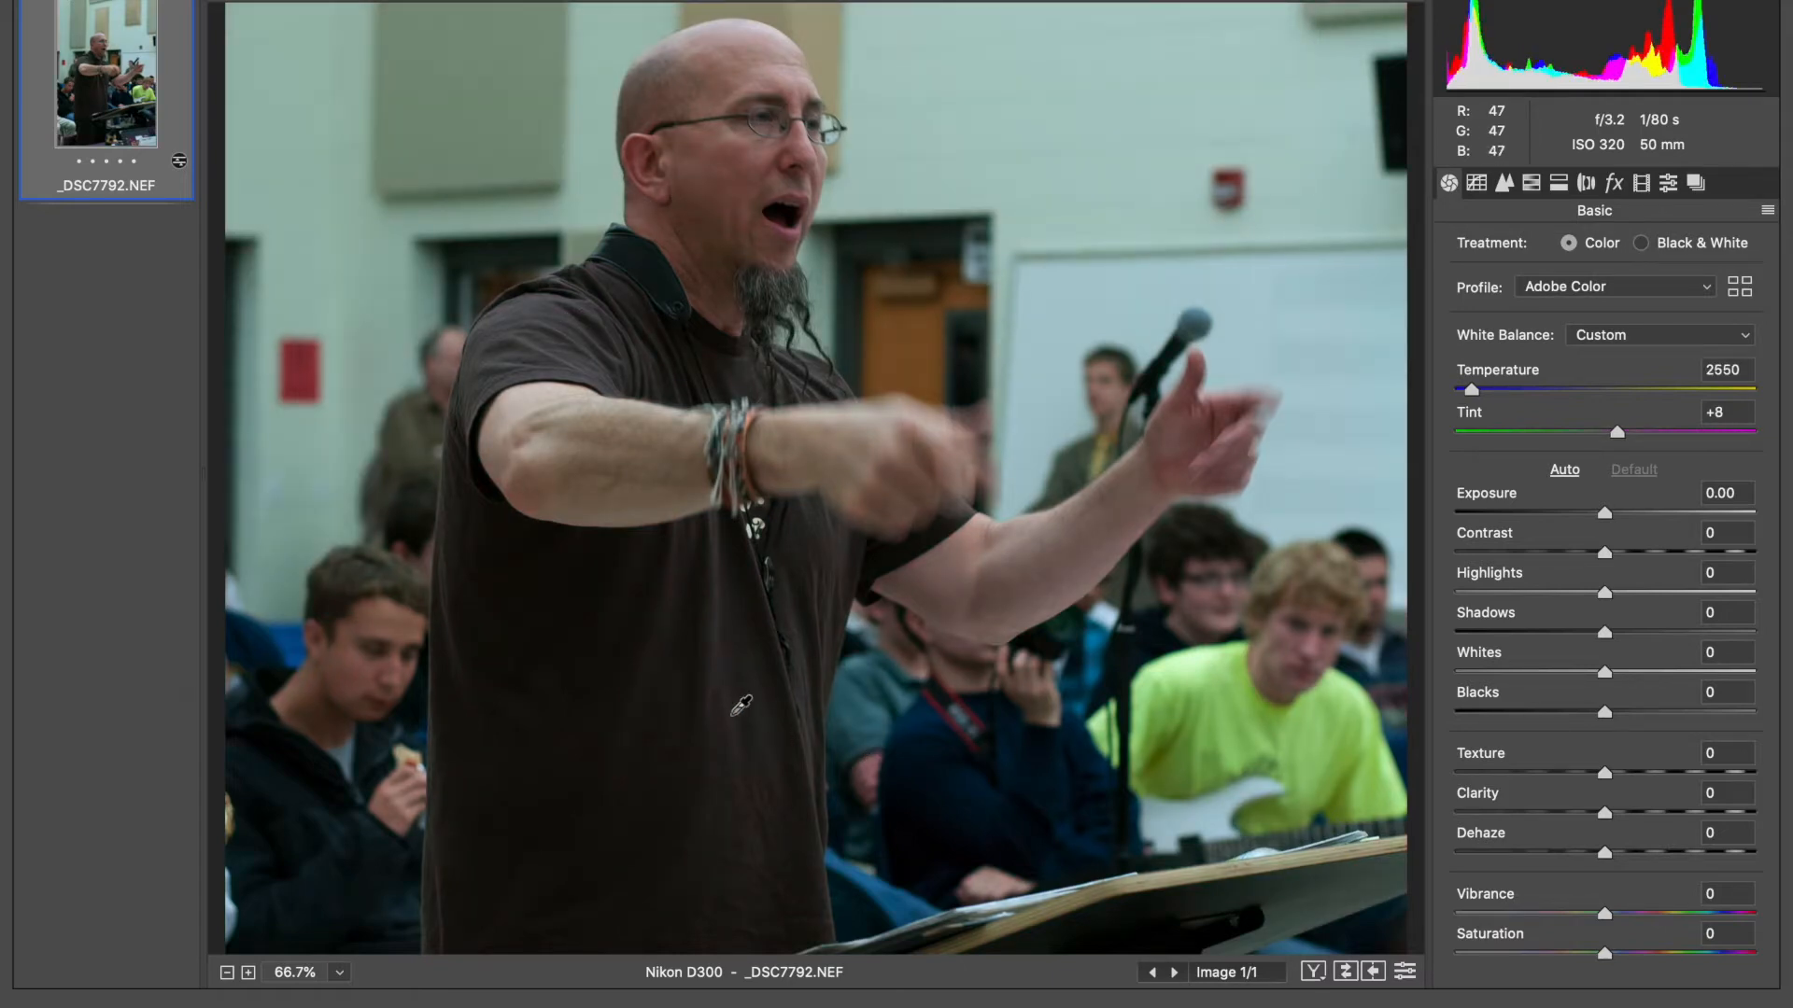
pyautogui.click(927, 791)
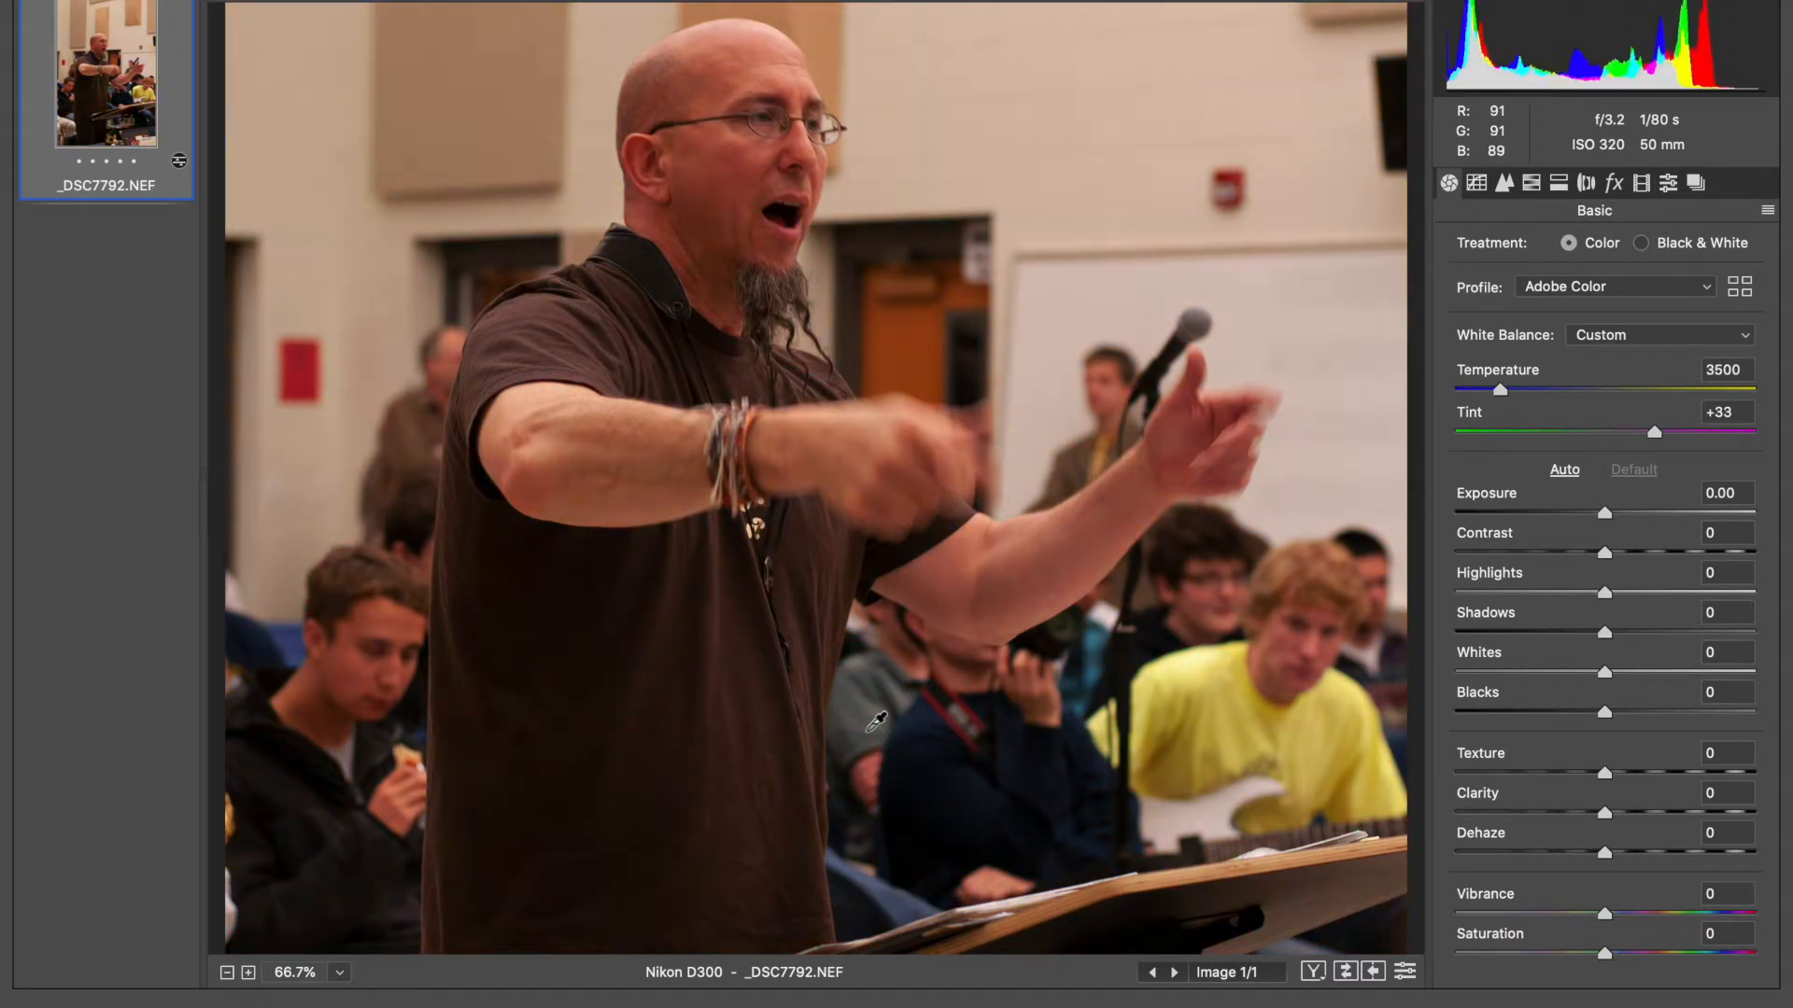
pyautogui.click(299, 772)
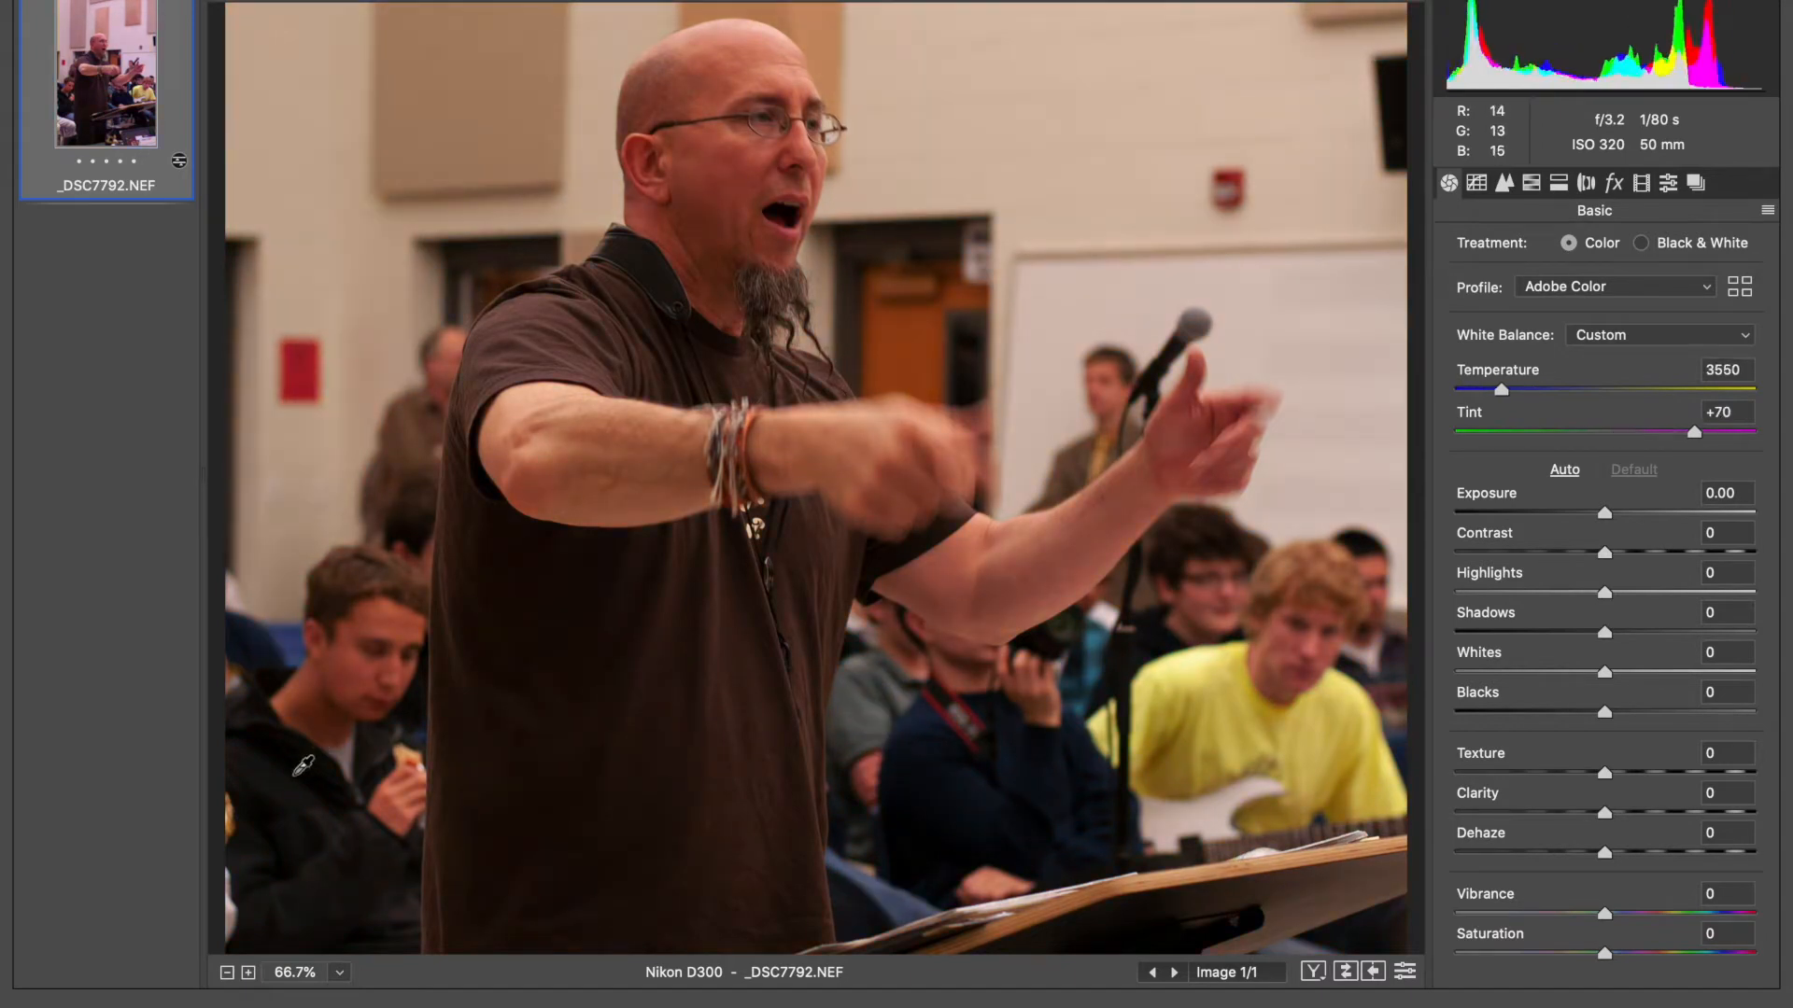
pyautogui.click(322, 704)
pyautogui.click(1176, 710)
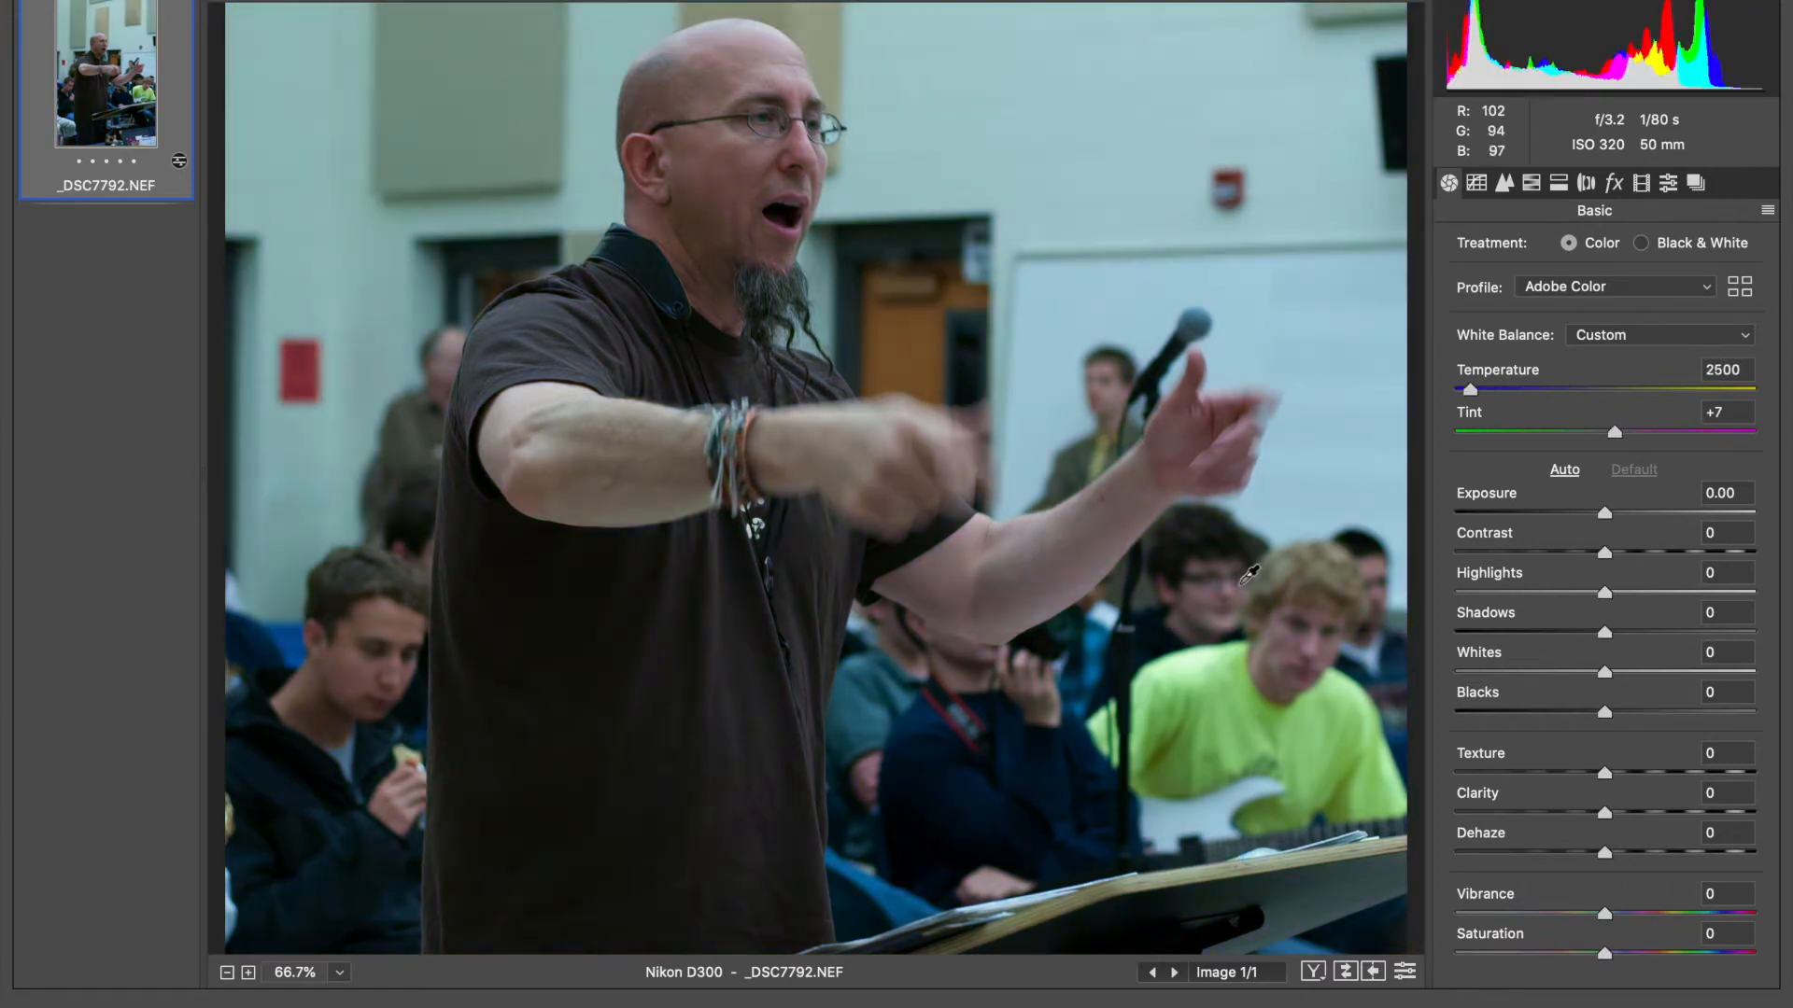
pyautogui.click(1251, 546)
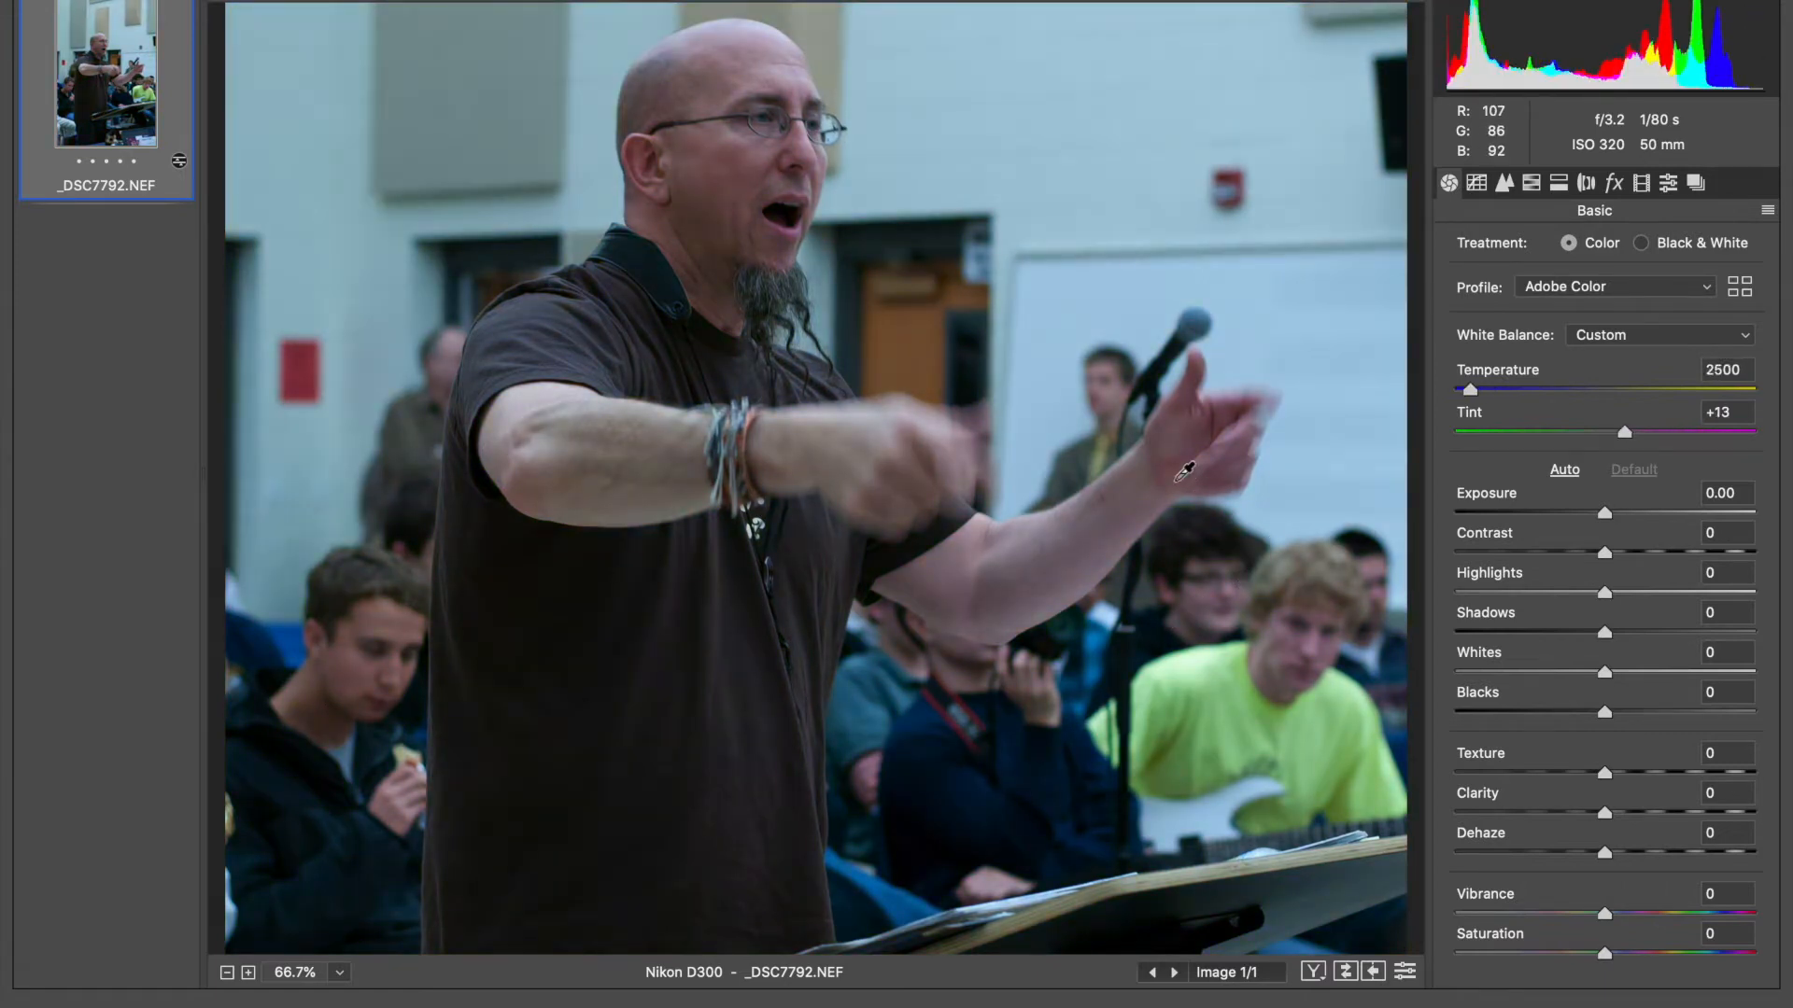
# Sample the white balance from the whiteboard and from the light wall just above it.
pyautogui.click(1066, 295)
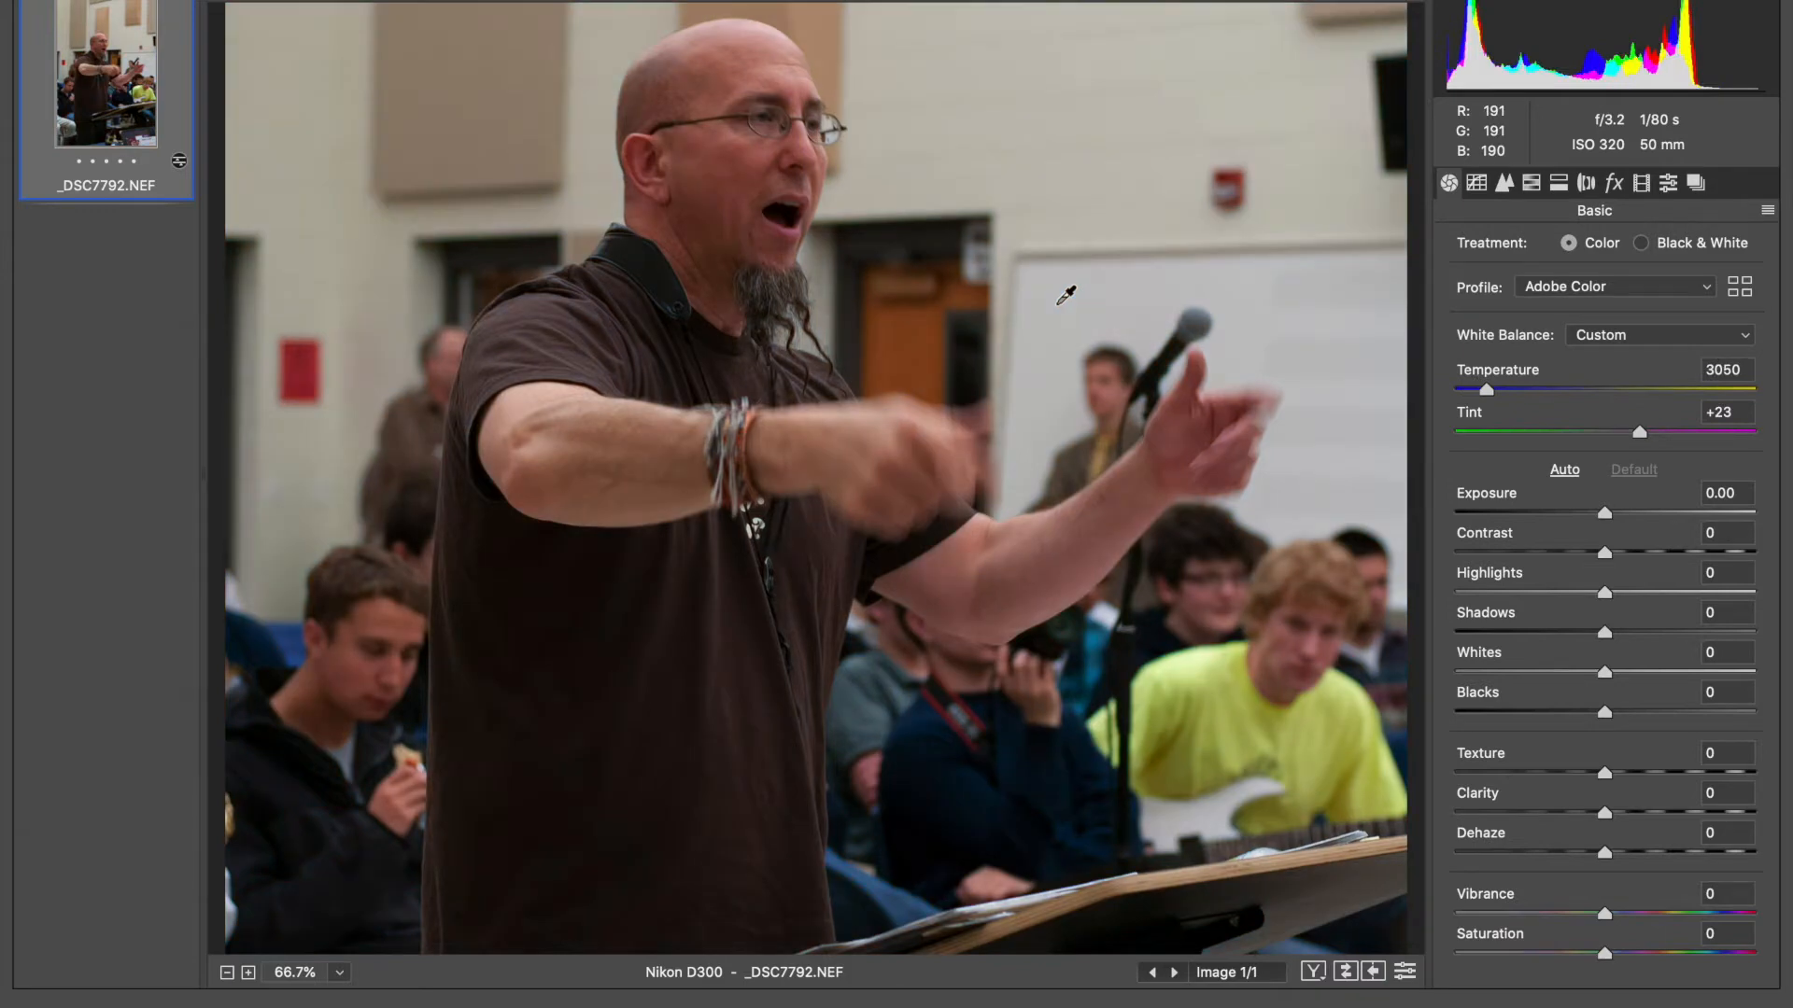
pyautogui.click(1062, 222)
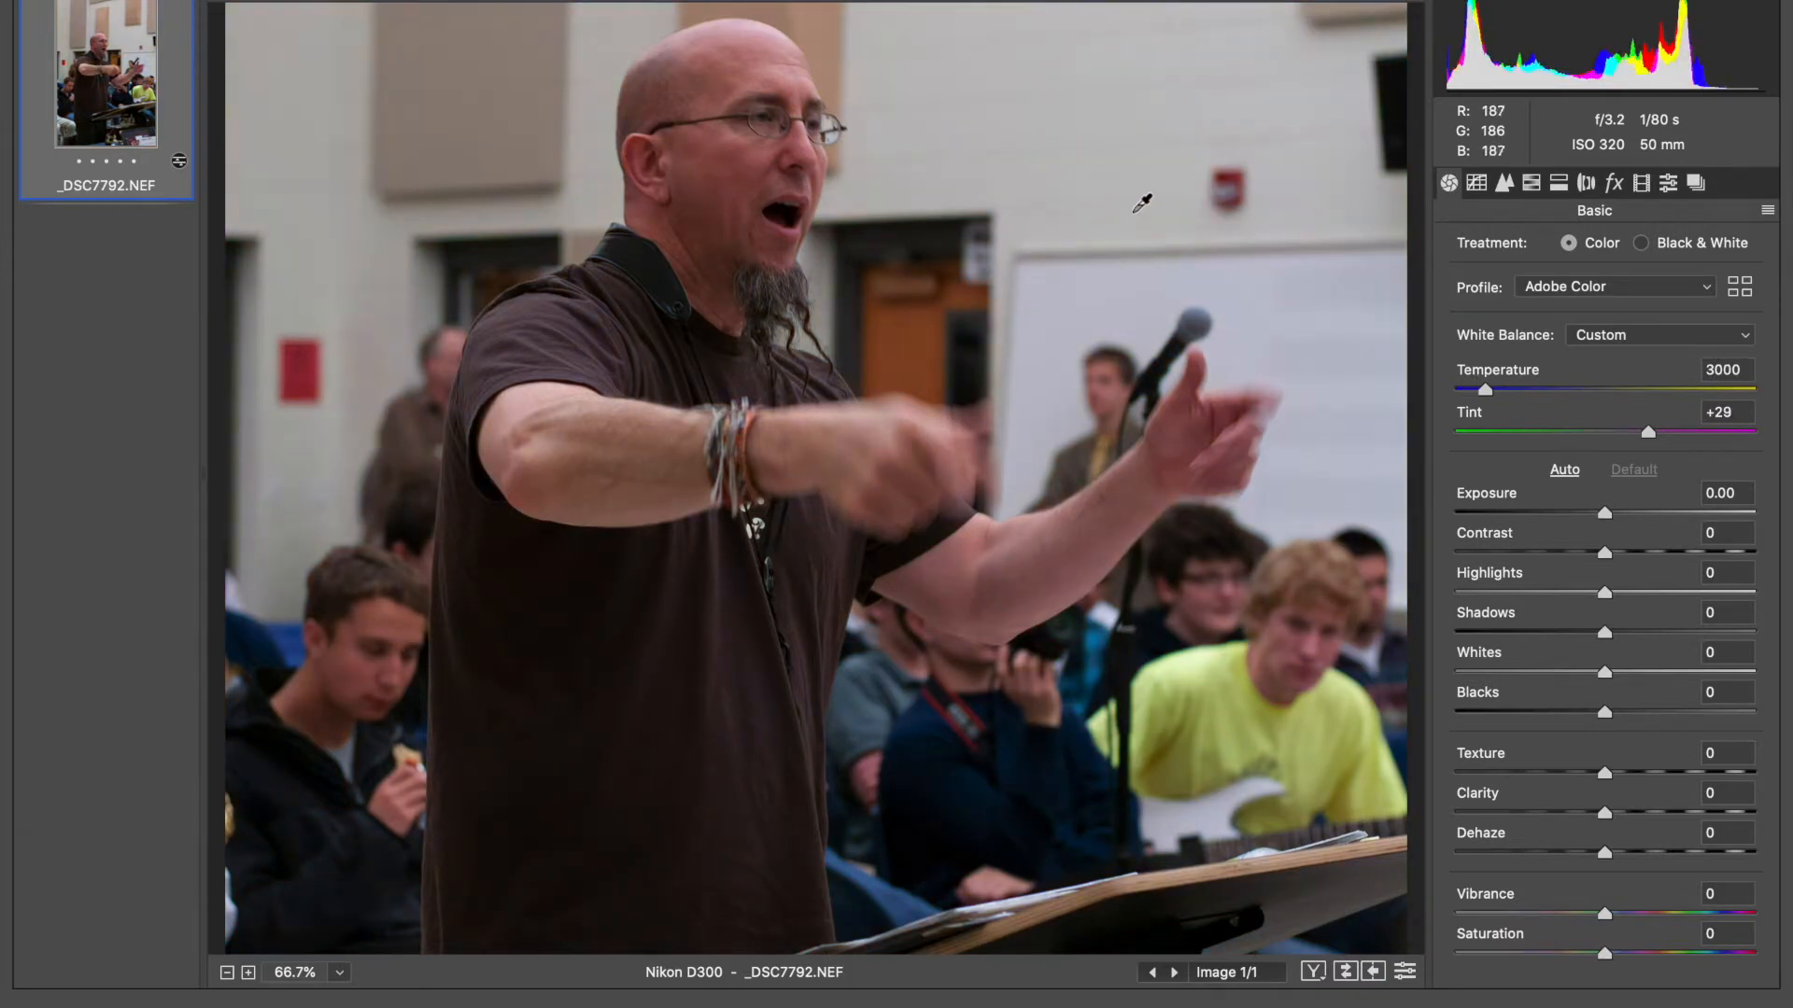
# Fine-tune the custom white balance with Tint +17 and Temperature 2850.
pyautogui.press('super+minus')
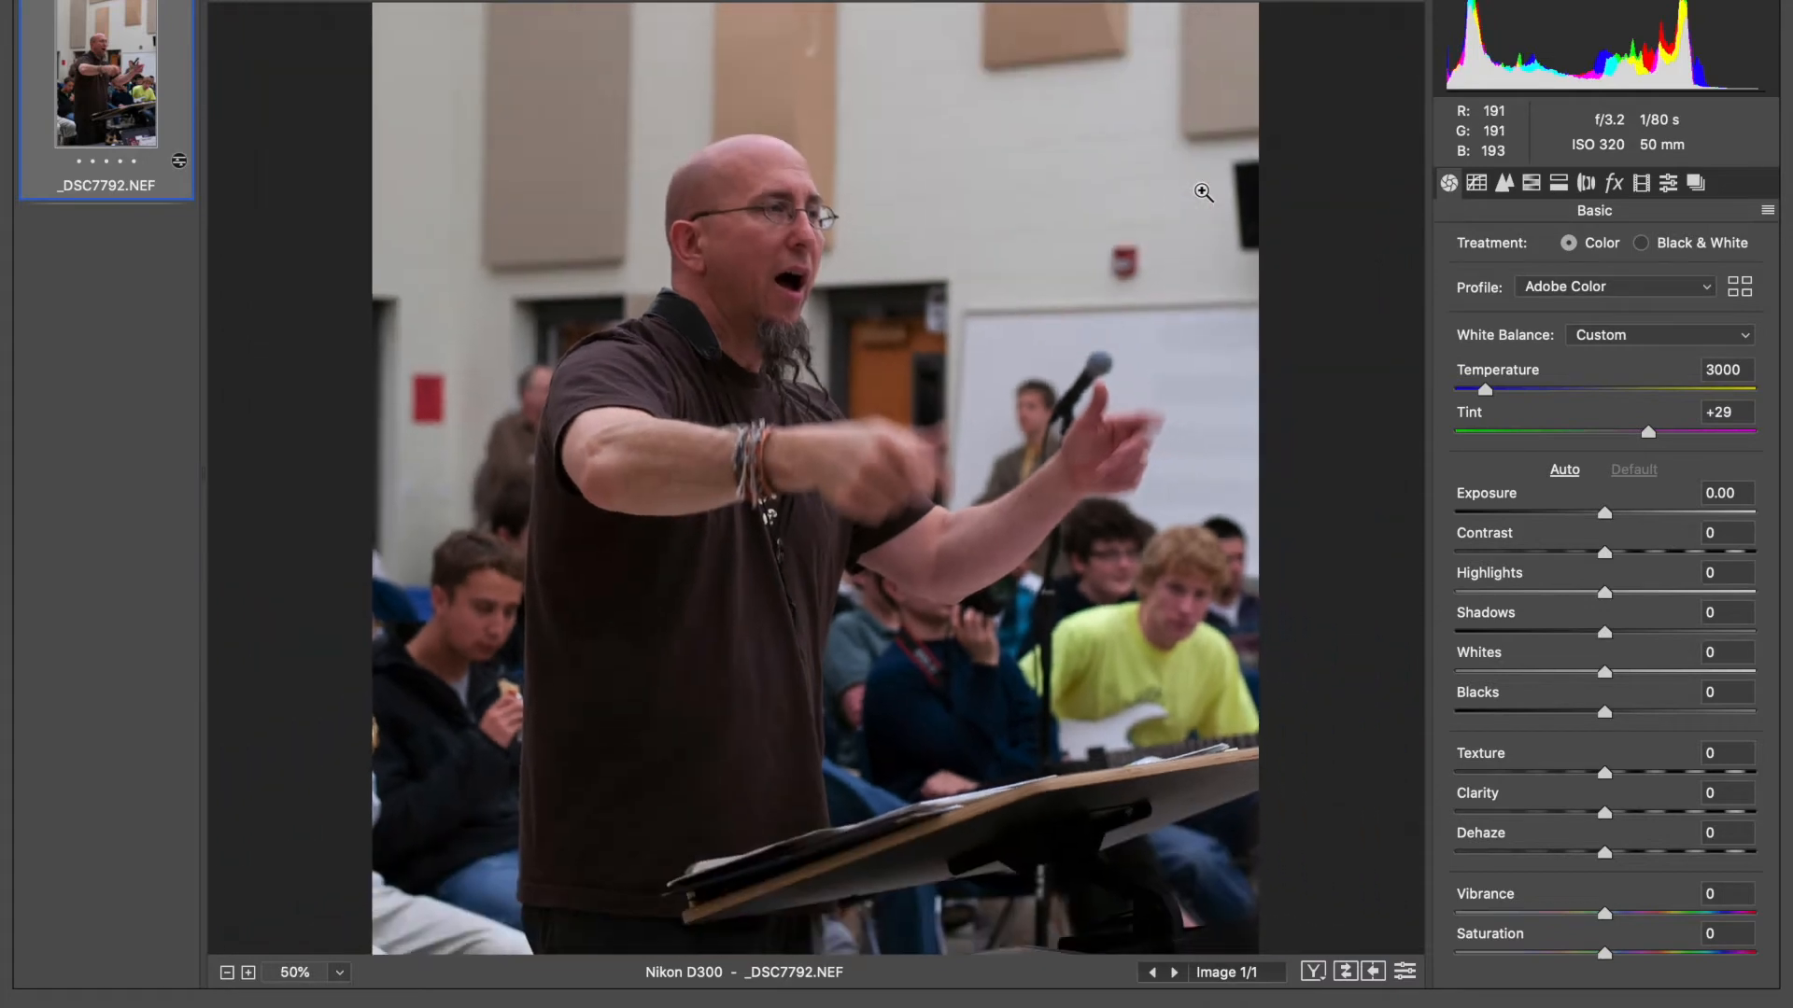
pyautogui.press('super+minus')
pyautogui.press('super+plus')
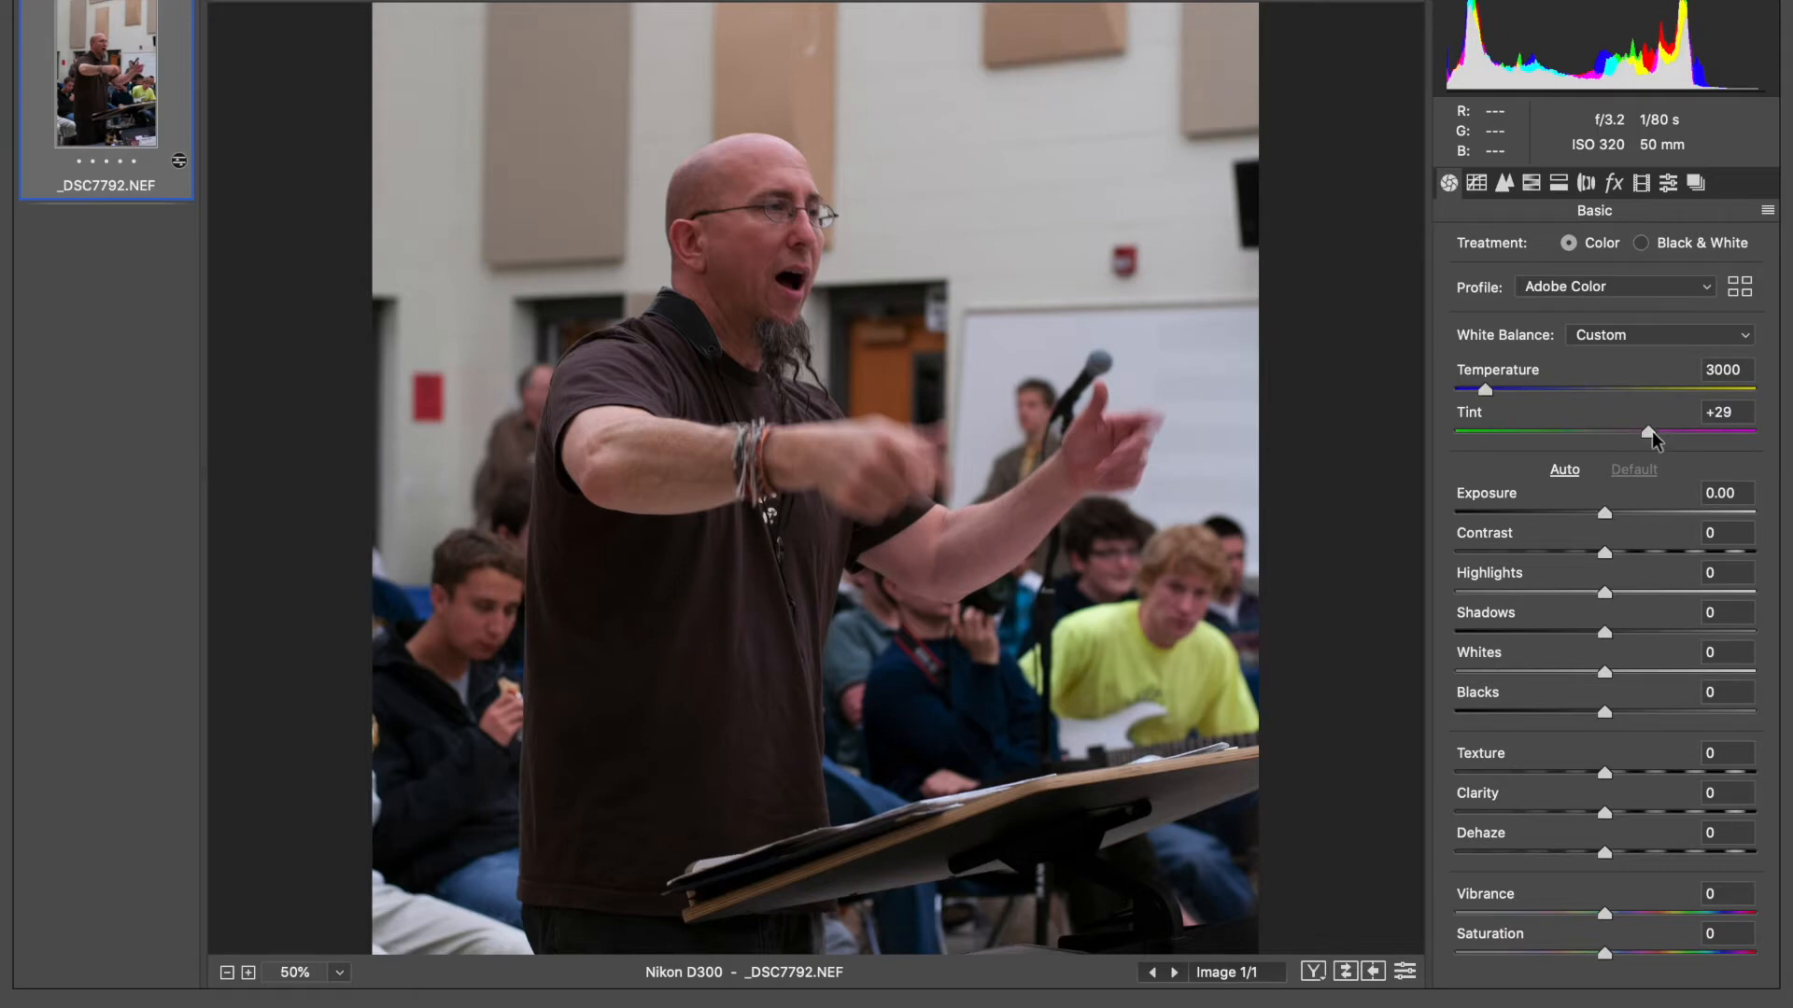
pyautogui.moveTo(1651, 432); pyautogui.dragTo(1633, 435)
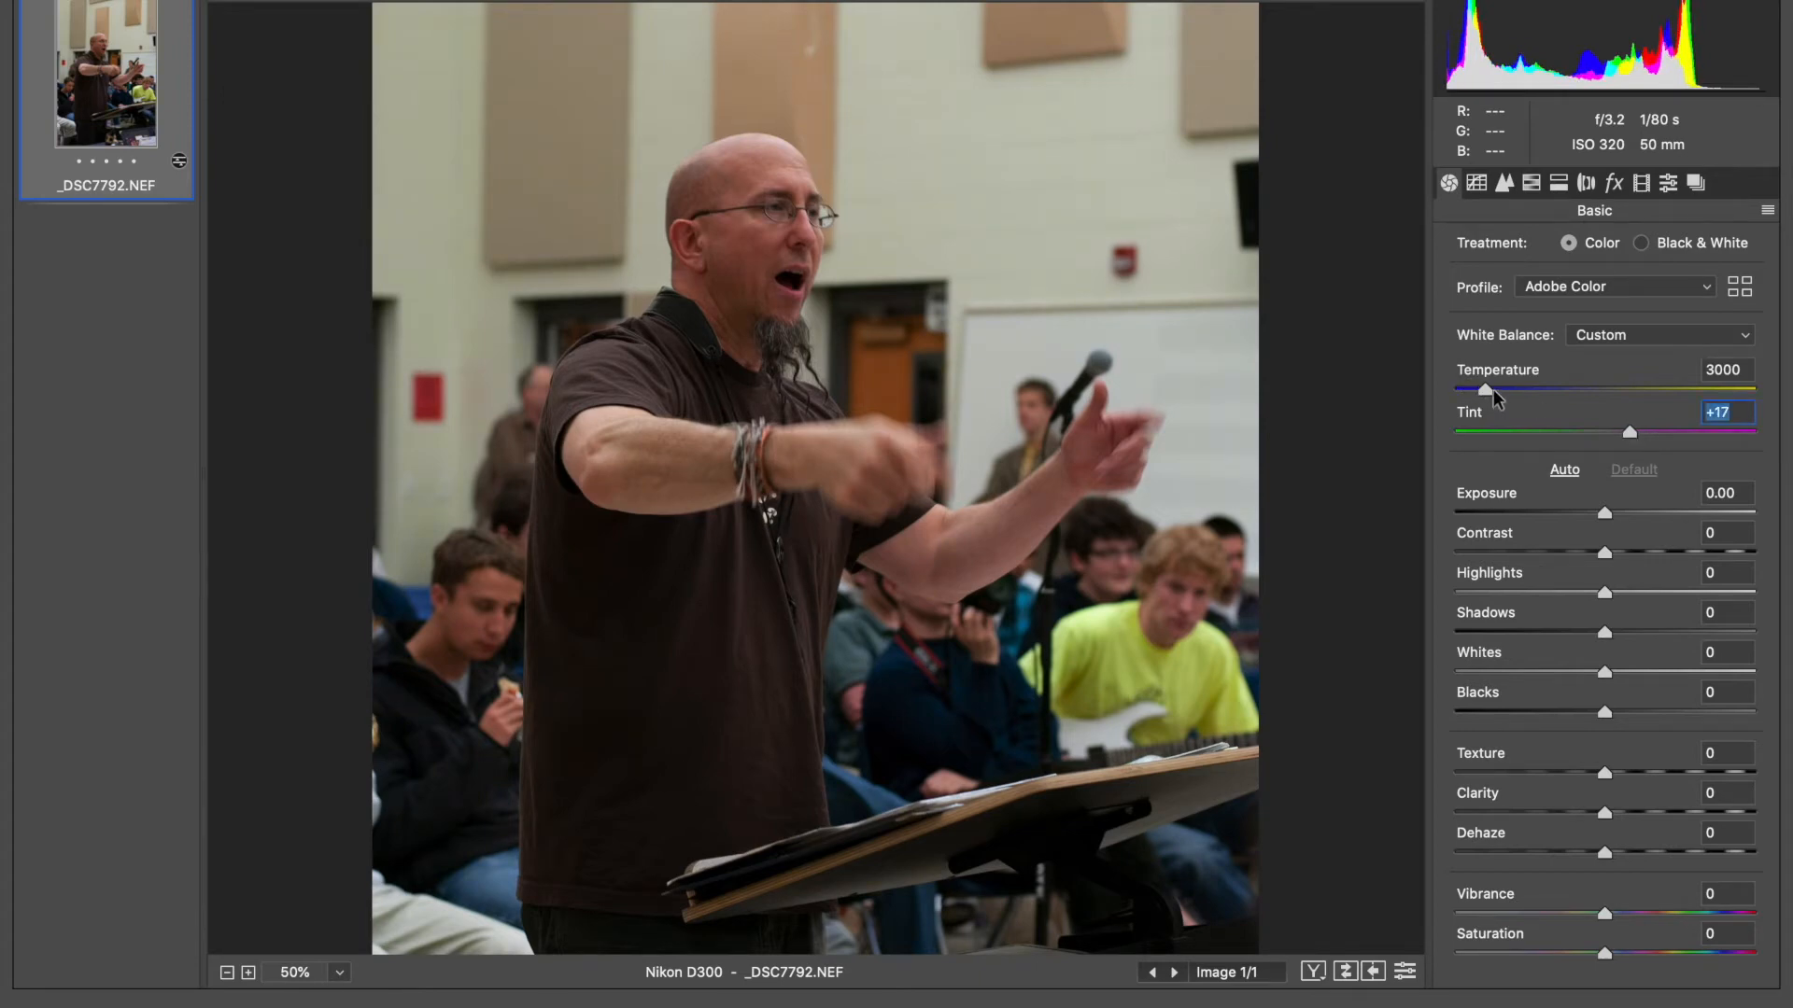
pyautogui.moveTo(1485, 391); pyautogui.dragTo(1481, 391)
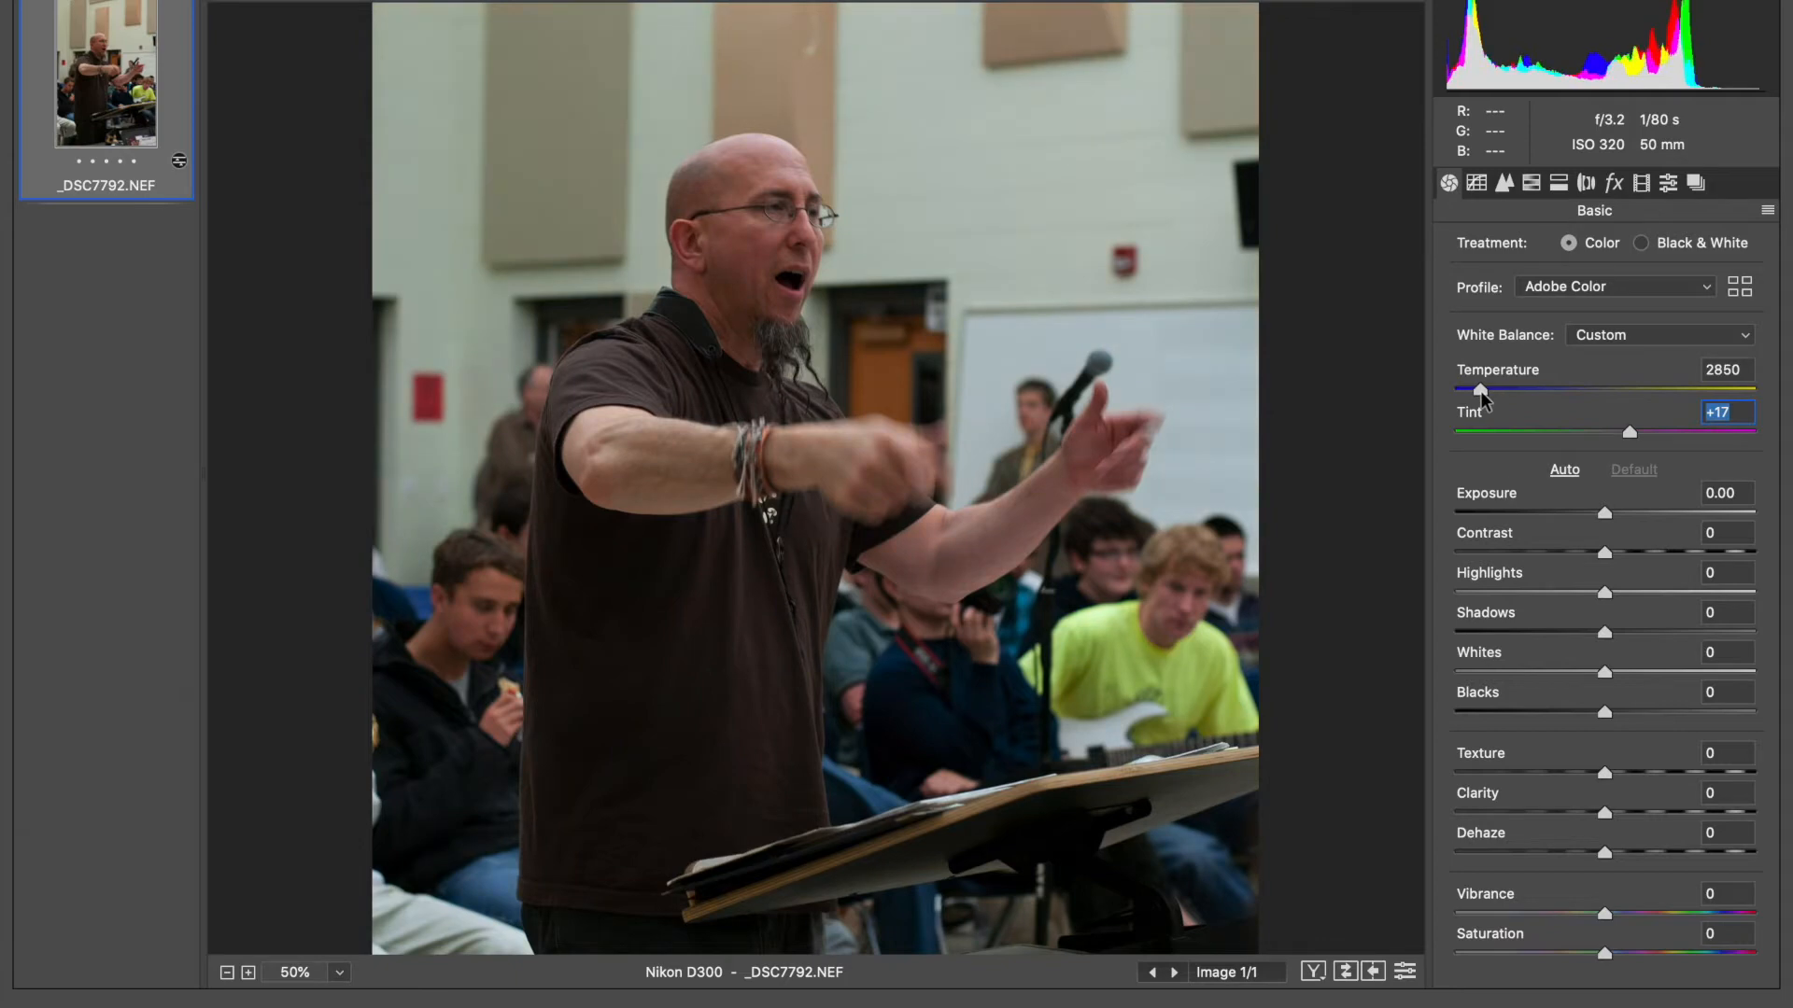
# Leave the conductor photo and open DSC_0007.NEF from the WB correction folder.
pyautogui.moveTo(1481, 393); pyautogui.dragTo(1481, 392)
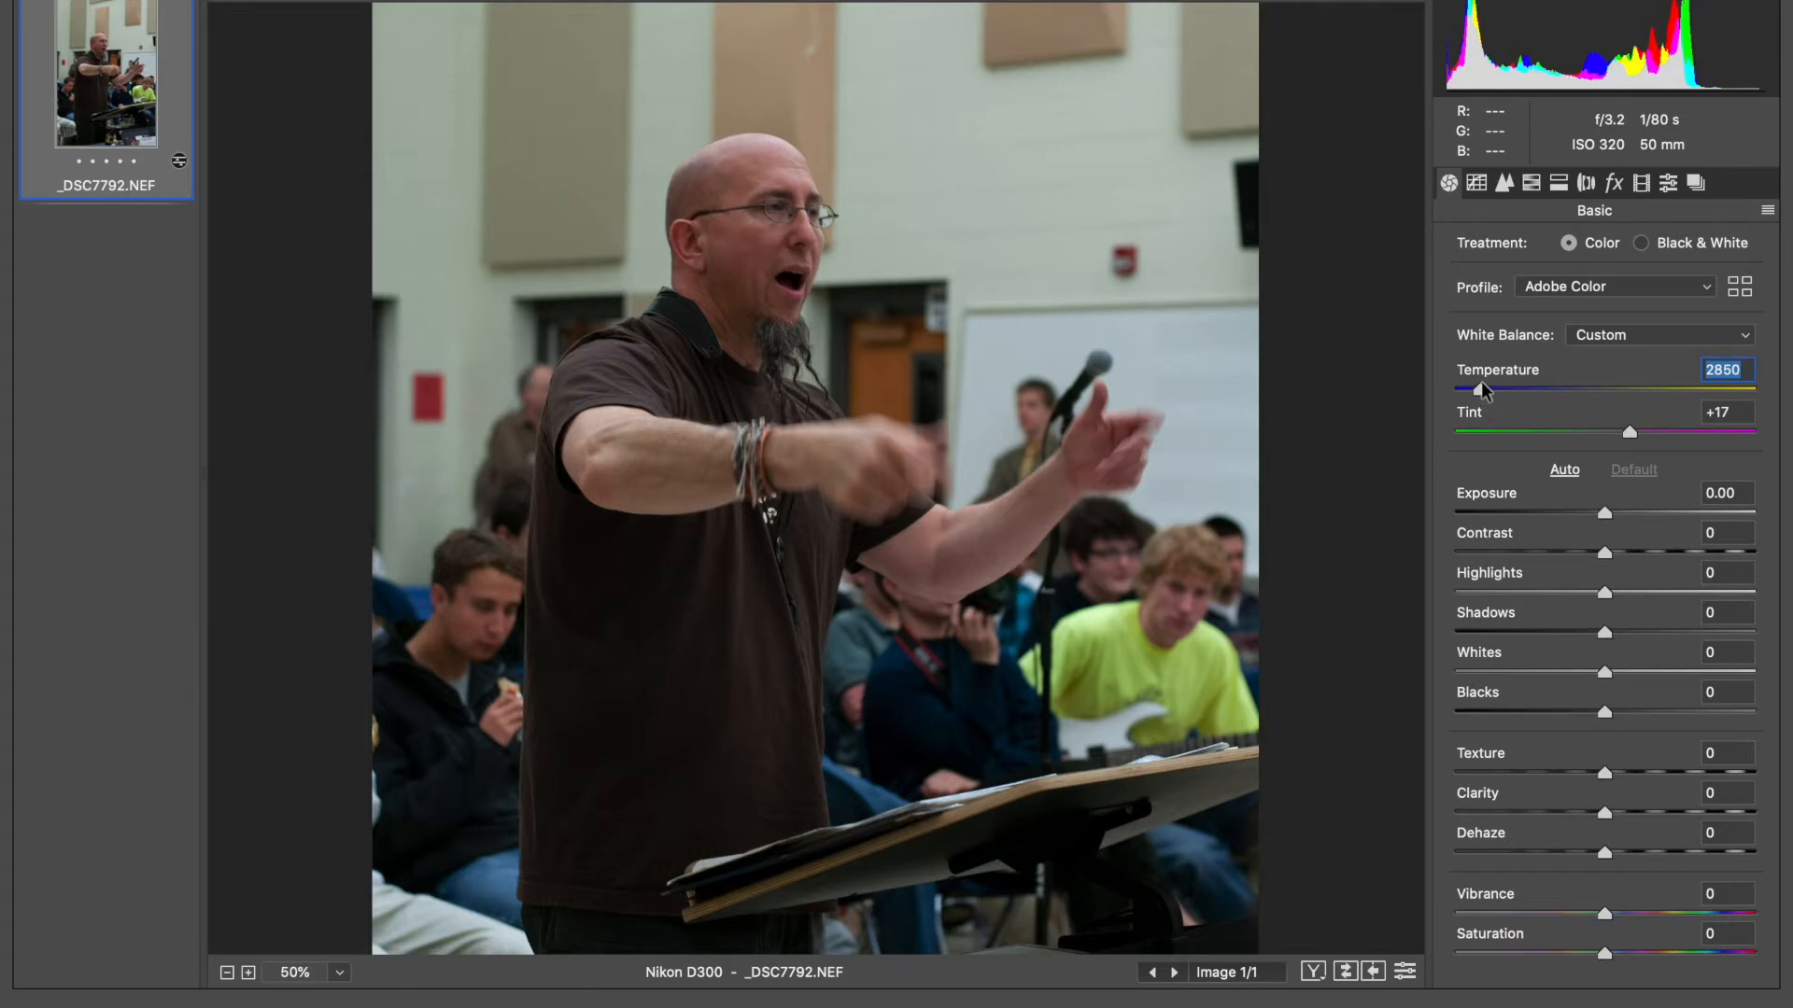
pyautogui.press('Down')
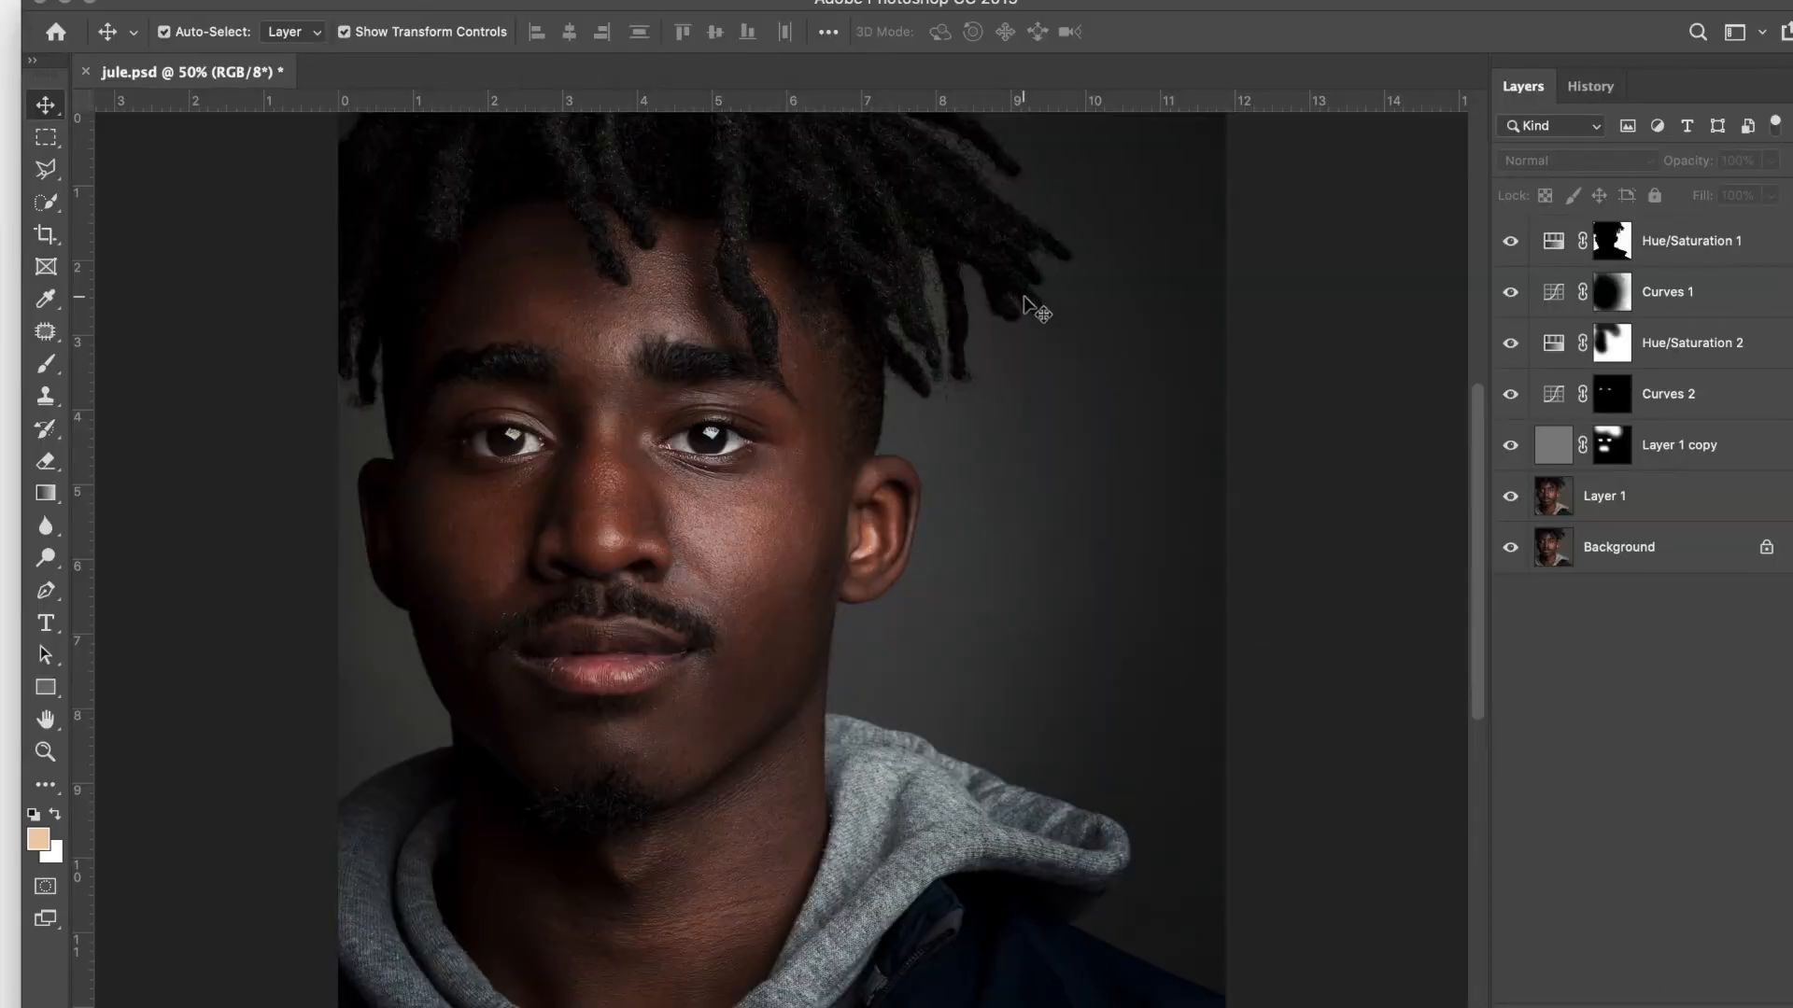
pyautogui.hotkey('ctrl', 'Up')
pyautogui.click(1499, 277)
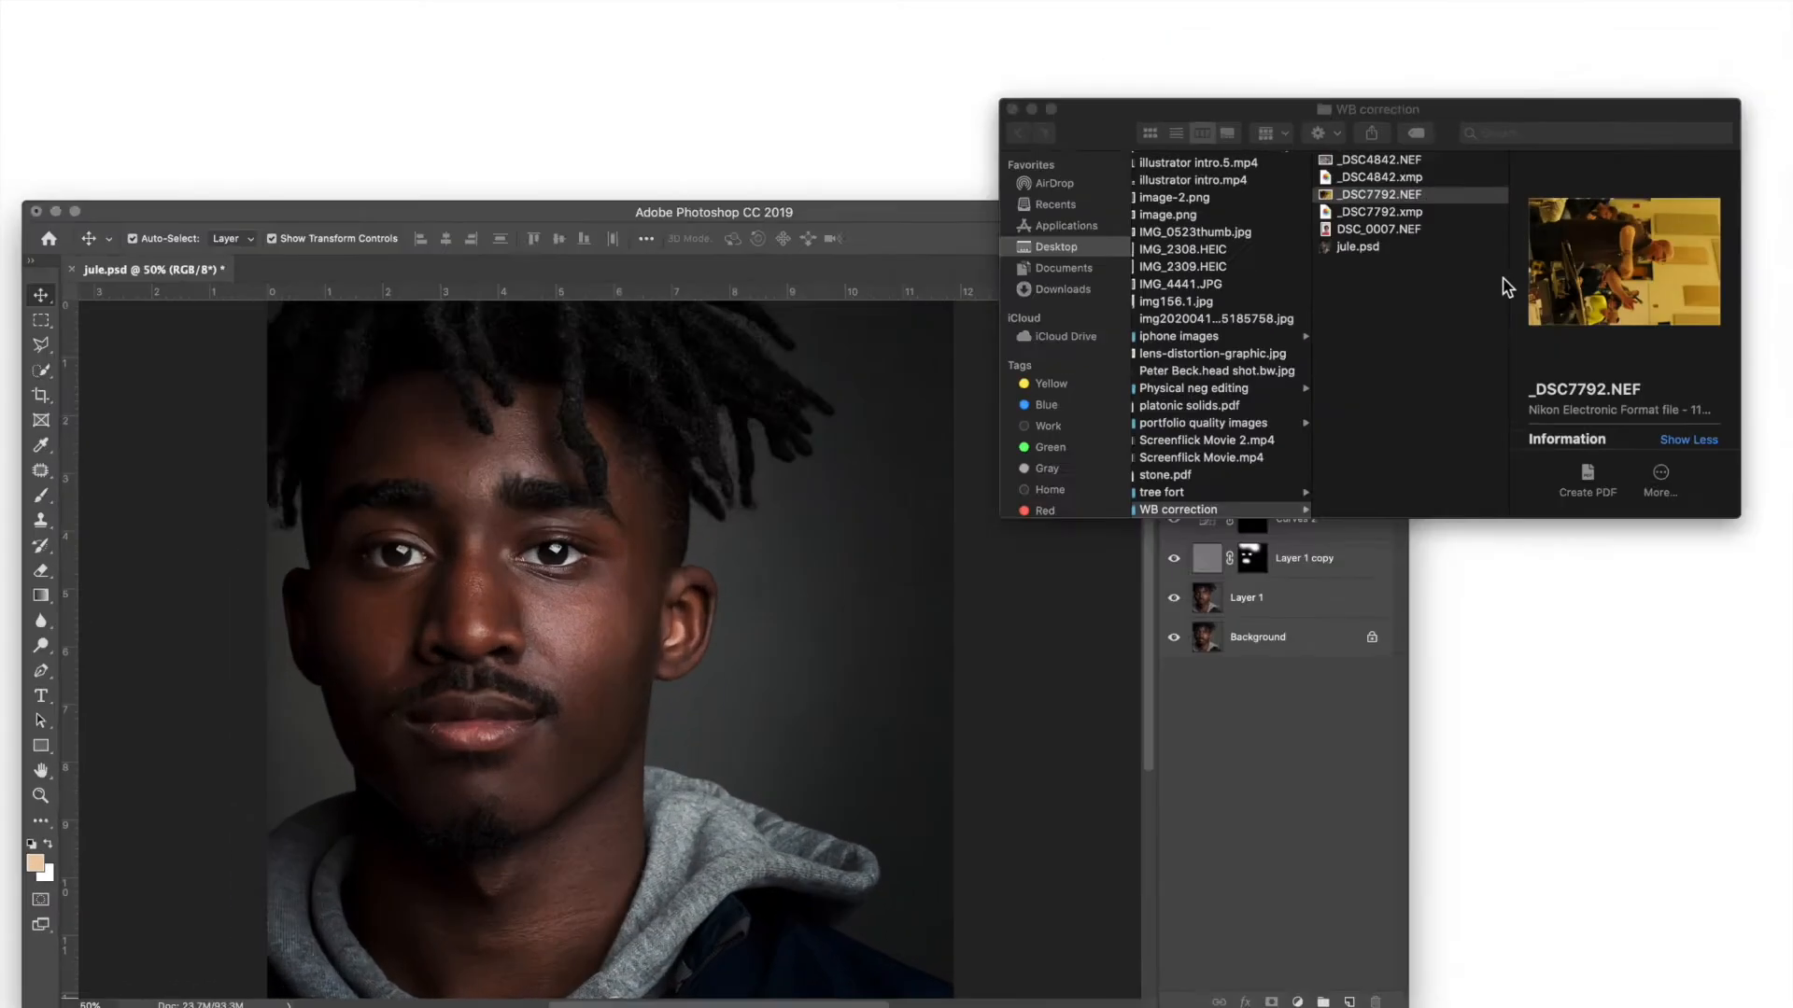
pyautogui.click(1218, 359)
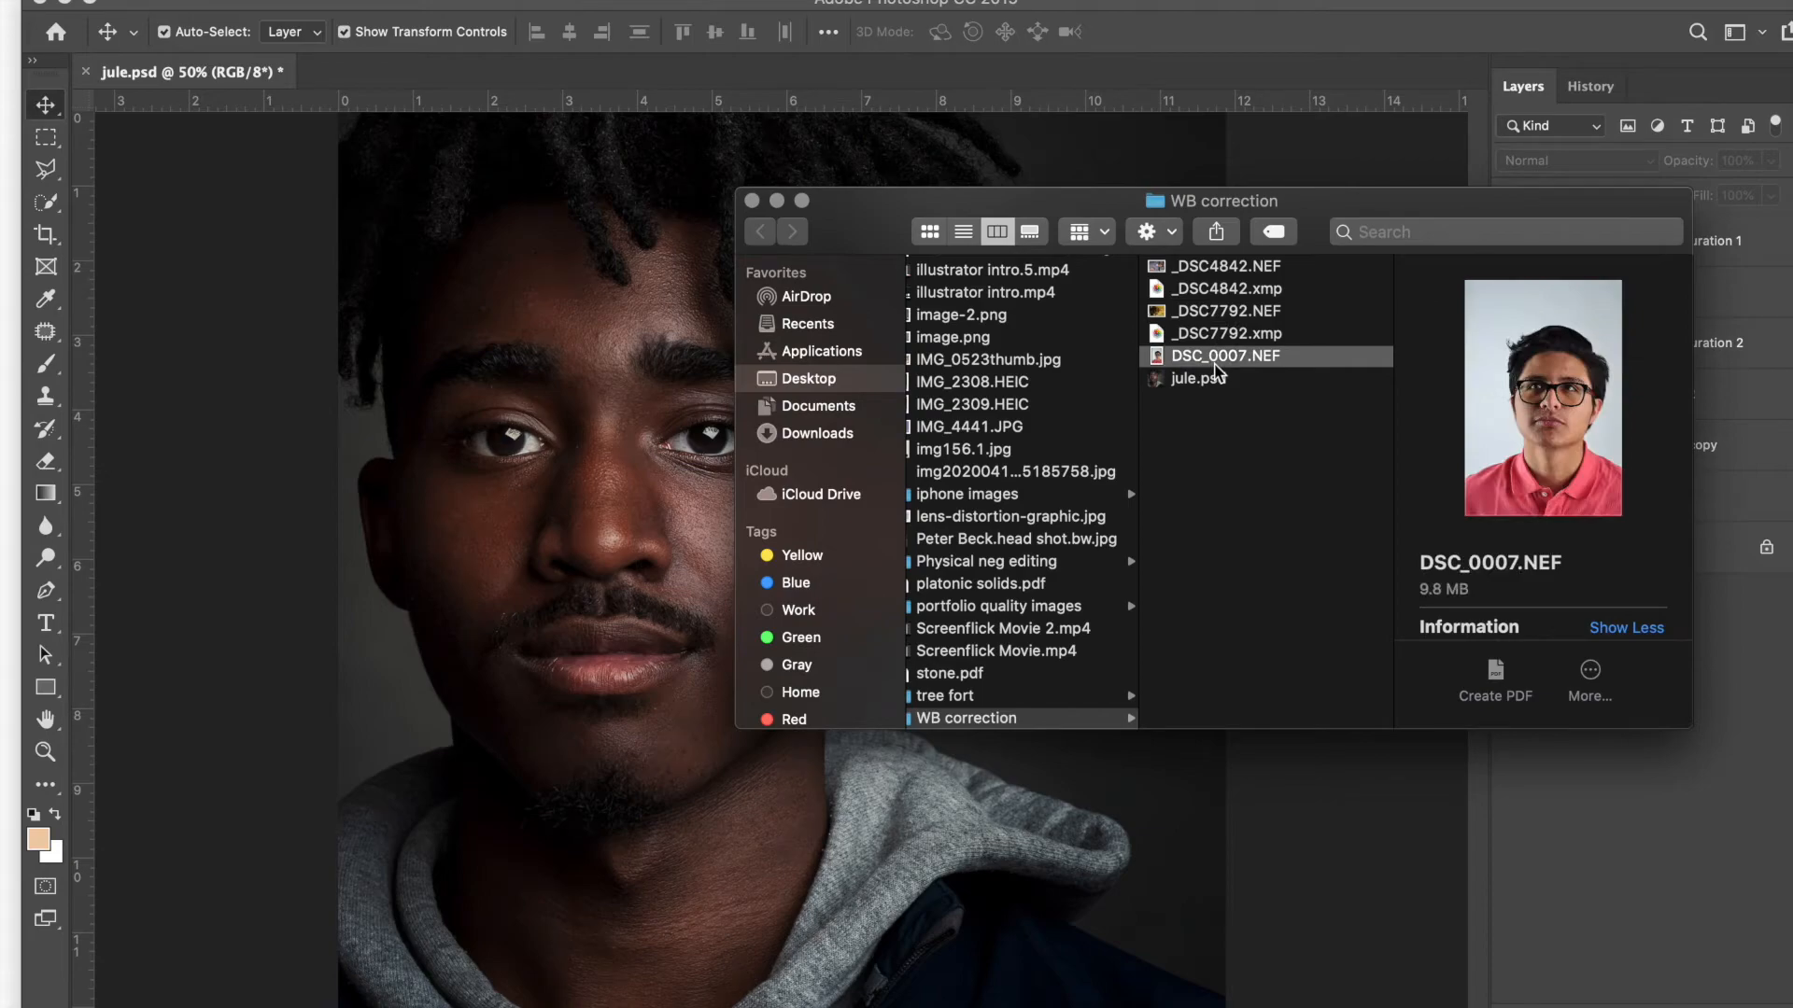
pyautogui.doubleClick(1216, 365)
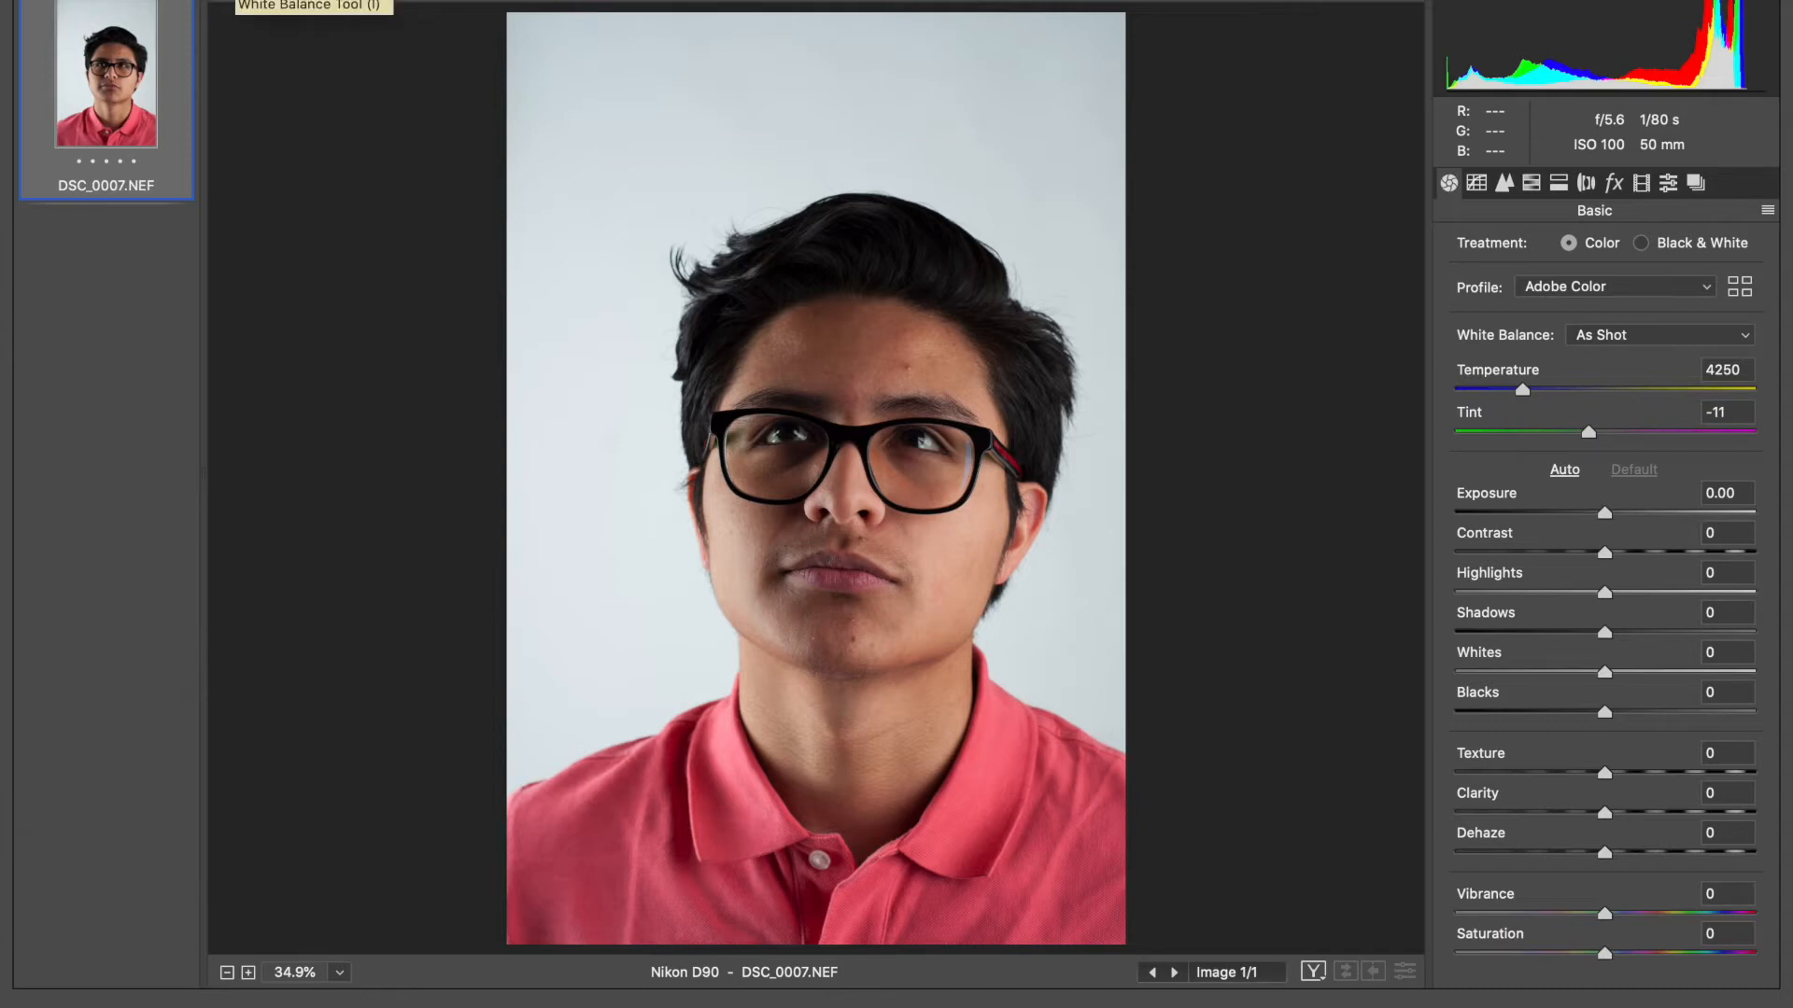
# Sample the white balance from the light backdrop on both sides of the subject and from the white of his eye.
pyautogui.click(627, 580)
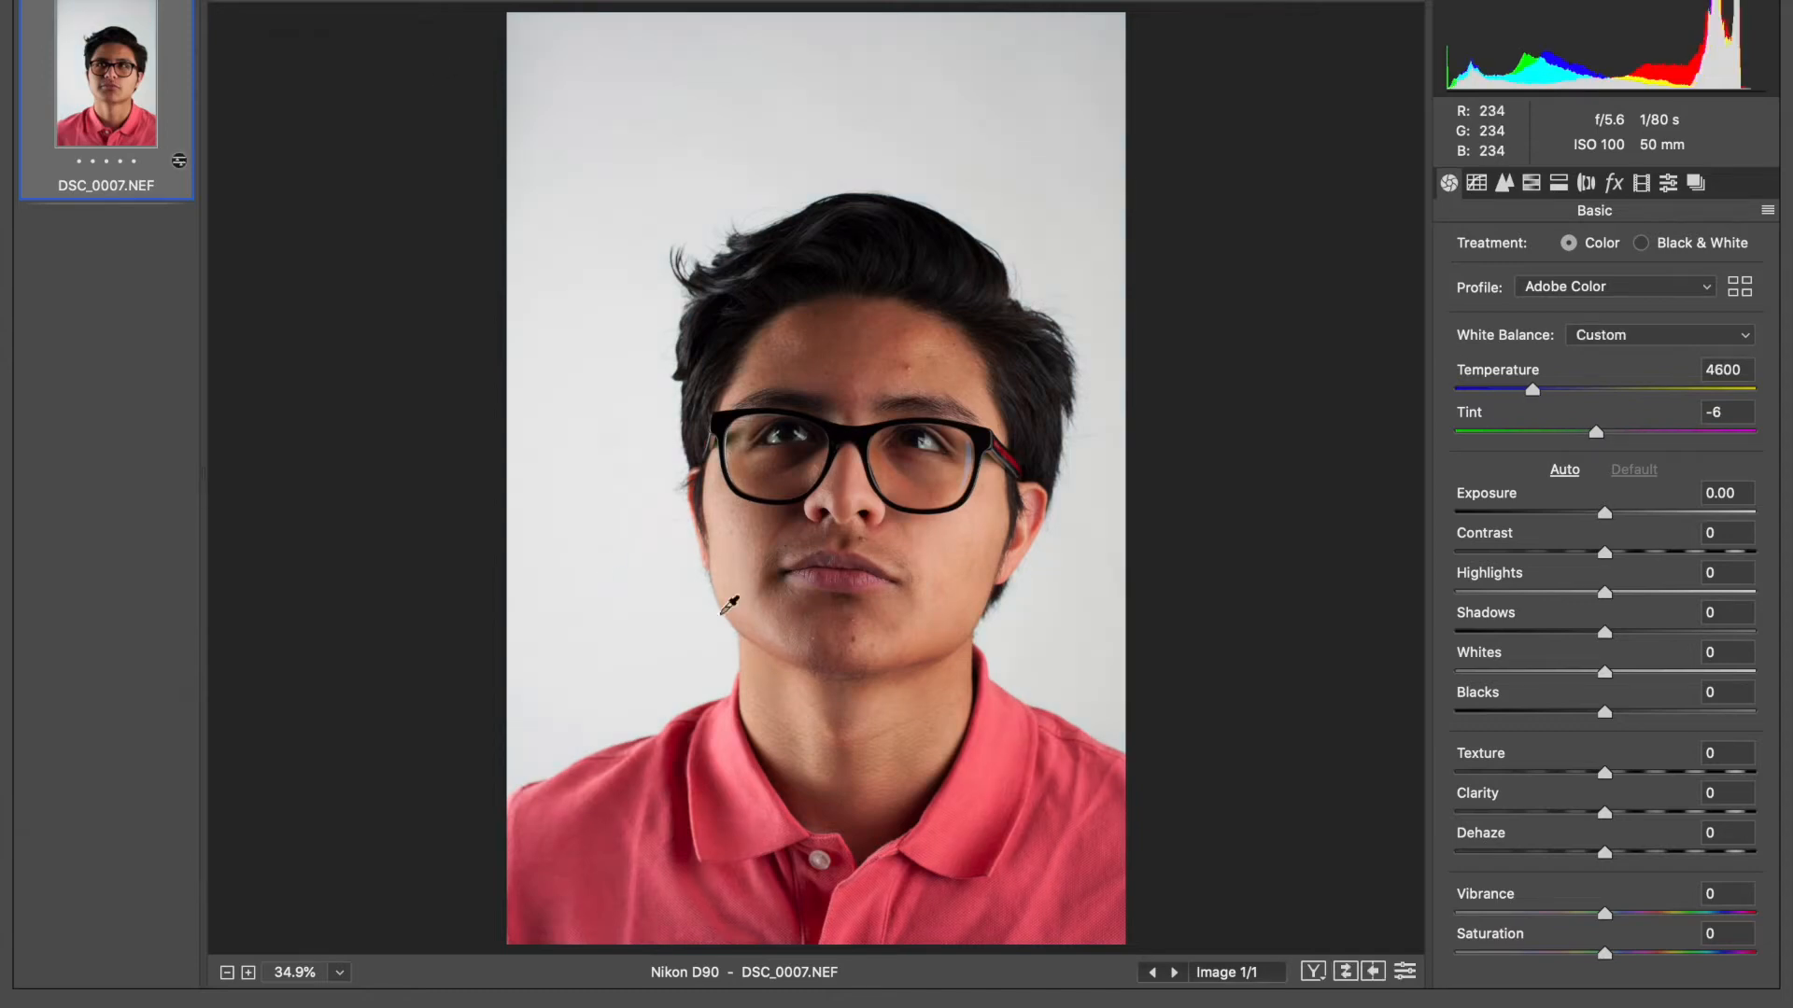
pyautogui.click(1081, 640)
pyautogui.press('super+equal')
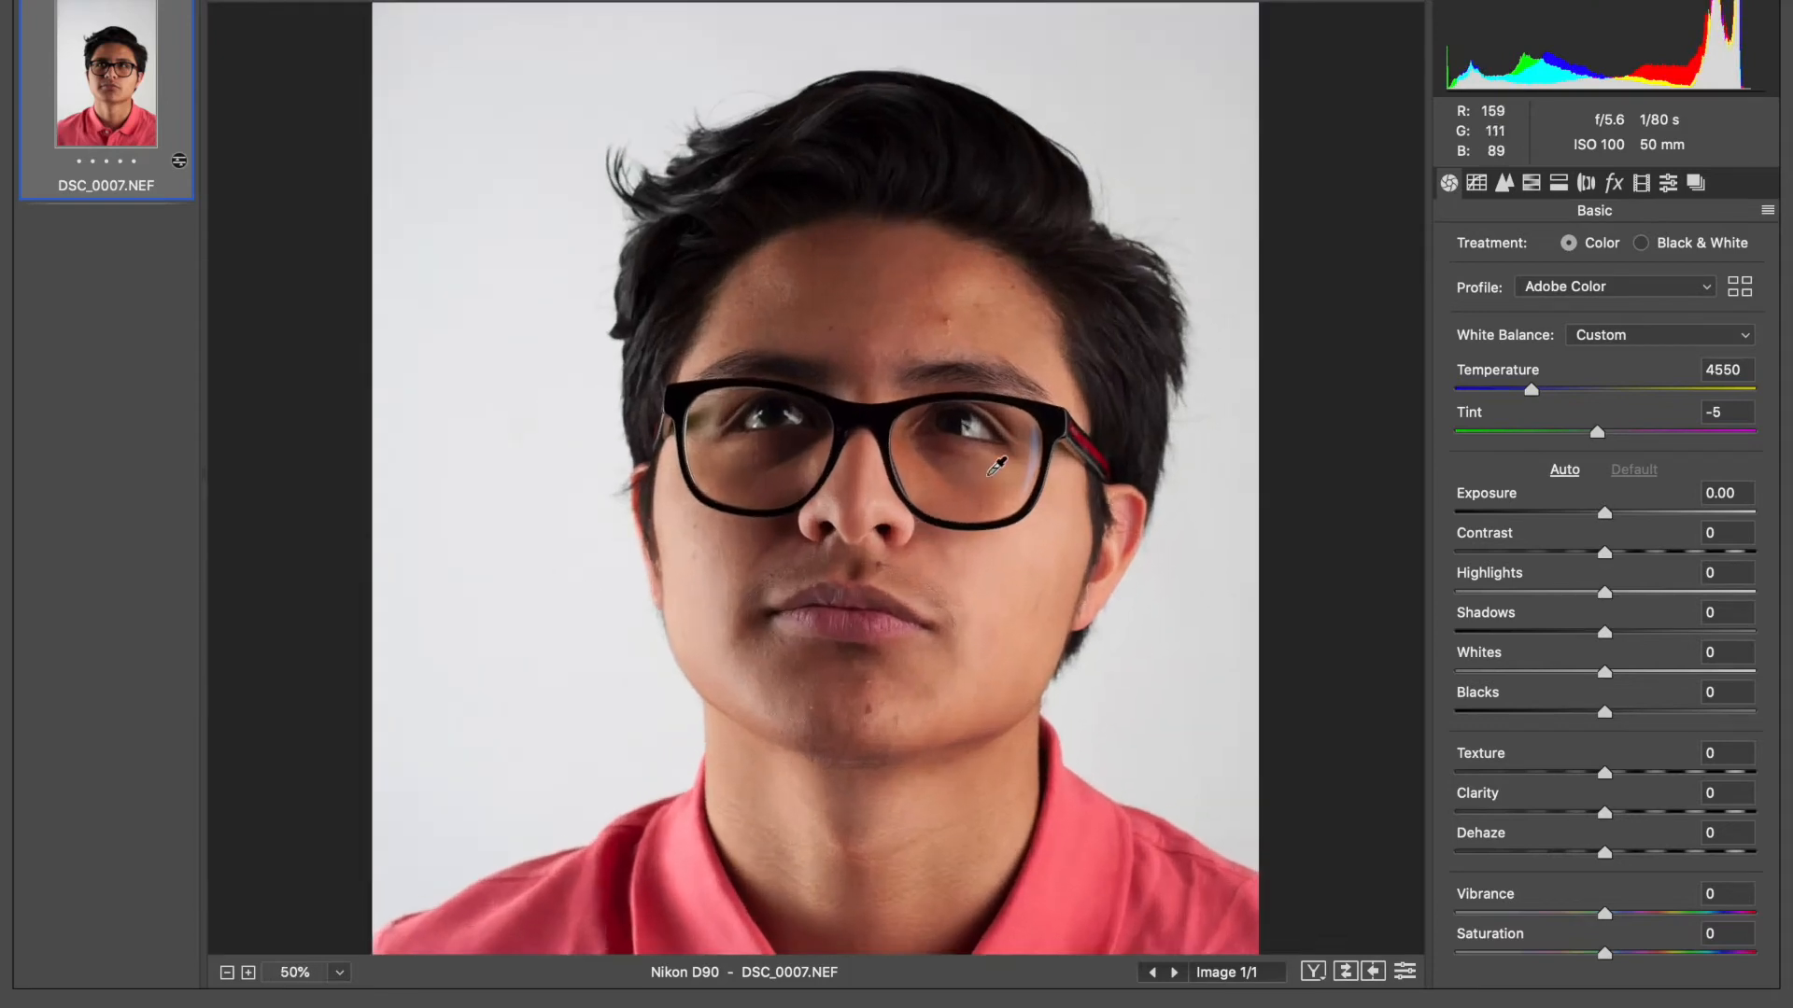
pyautogui.click(981, 427)
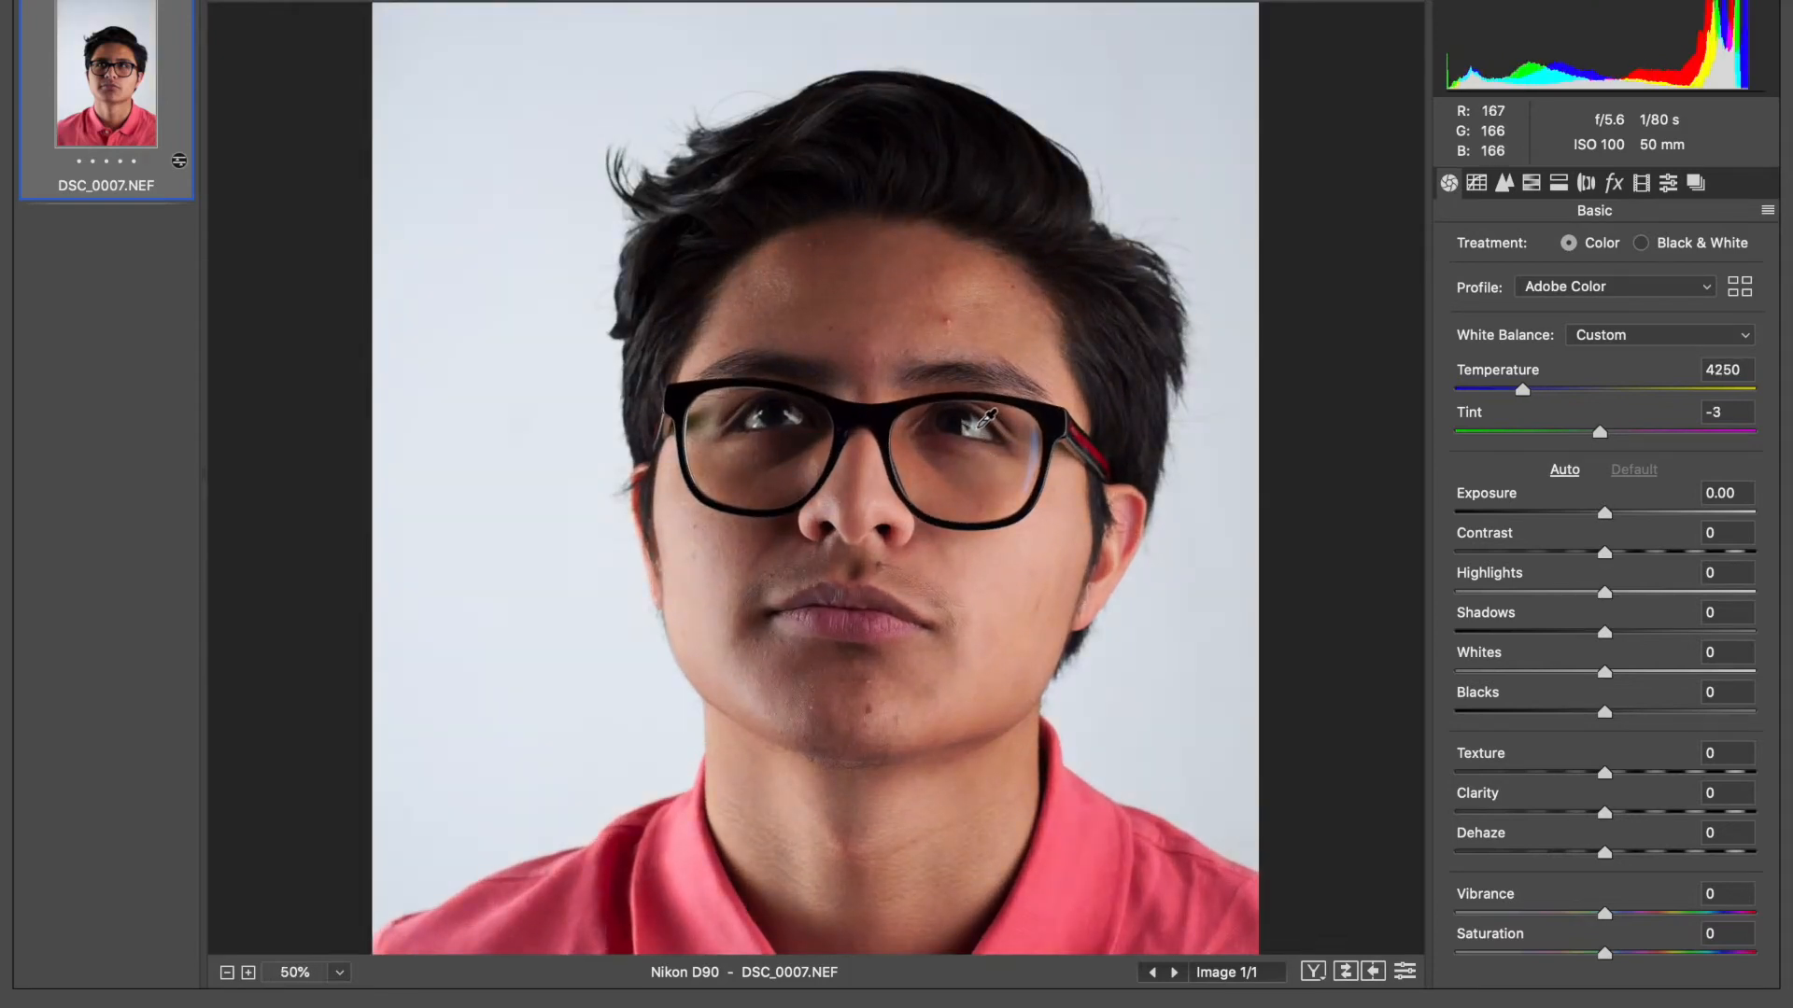
pyautogui.press('super+minus')
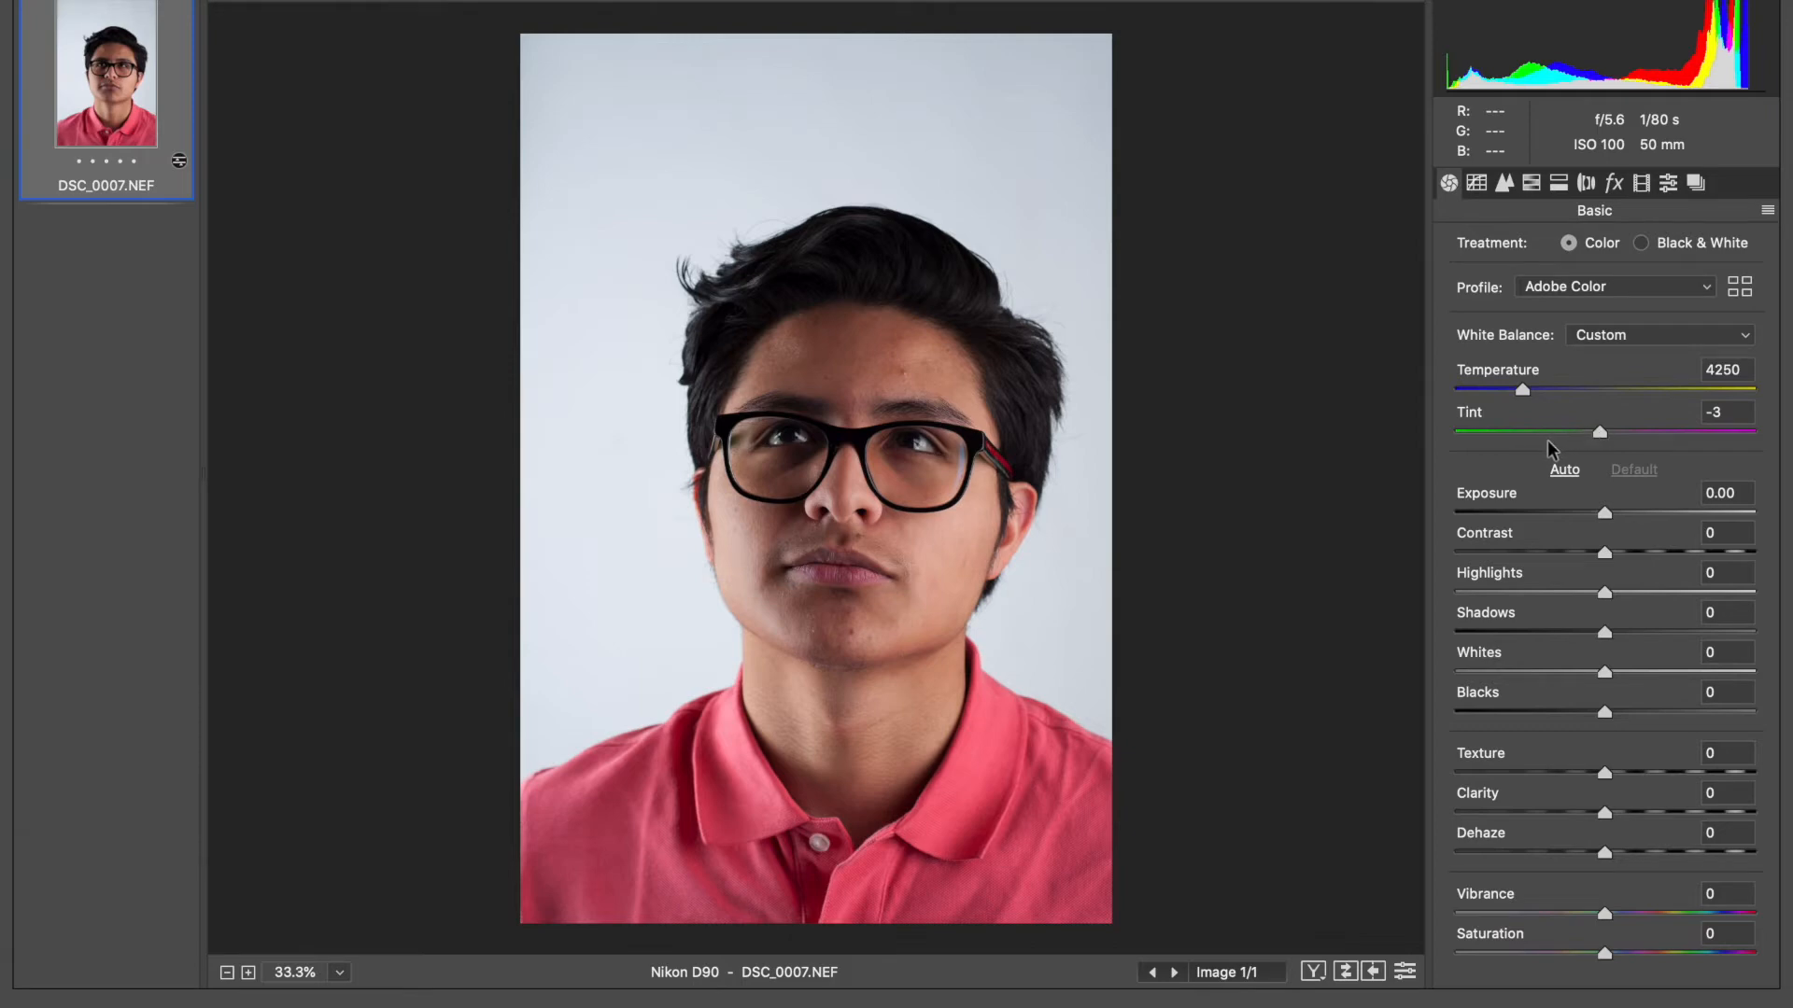
# Fine-tune the portrait's white balance to Temperature 4400 and Tint -8, and raise the exposure slightly.
pyautogui.moveTo(1524, 383); pyautogui.dragTo(1512, 391)
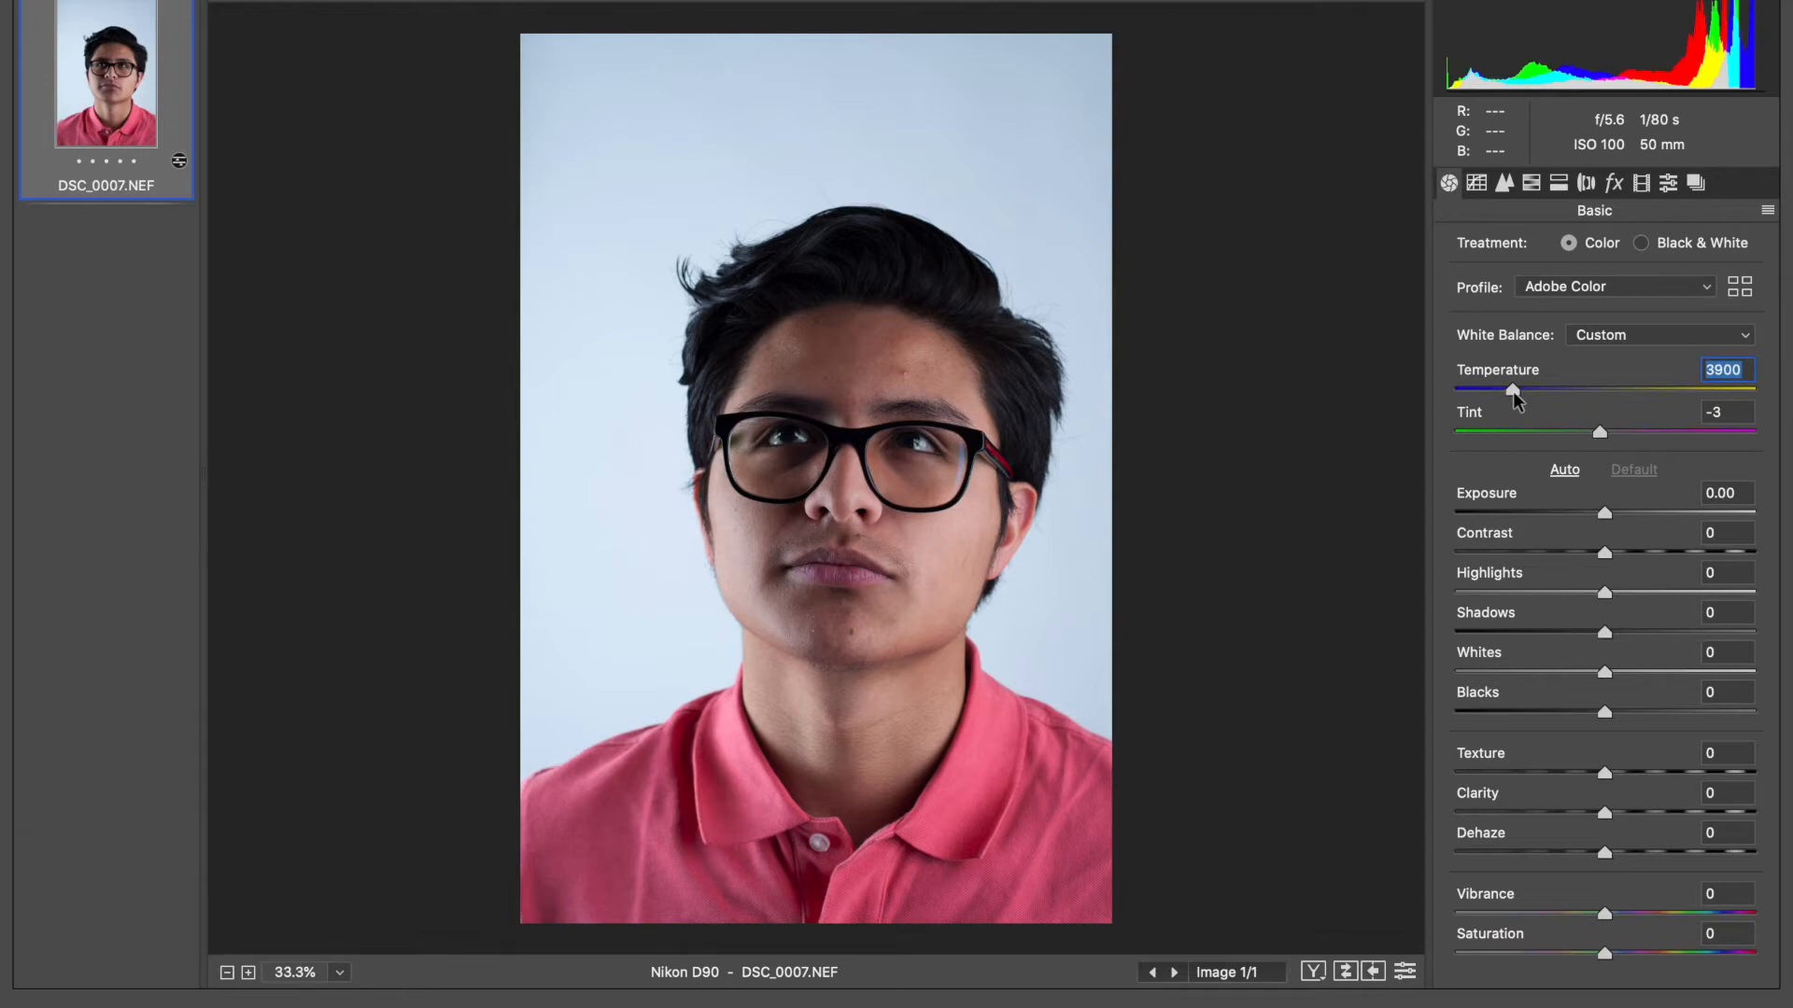
pyautogui.moveTo(1514, 389); pyautogui.dragTo(1522, 390)
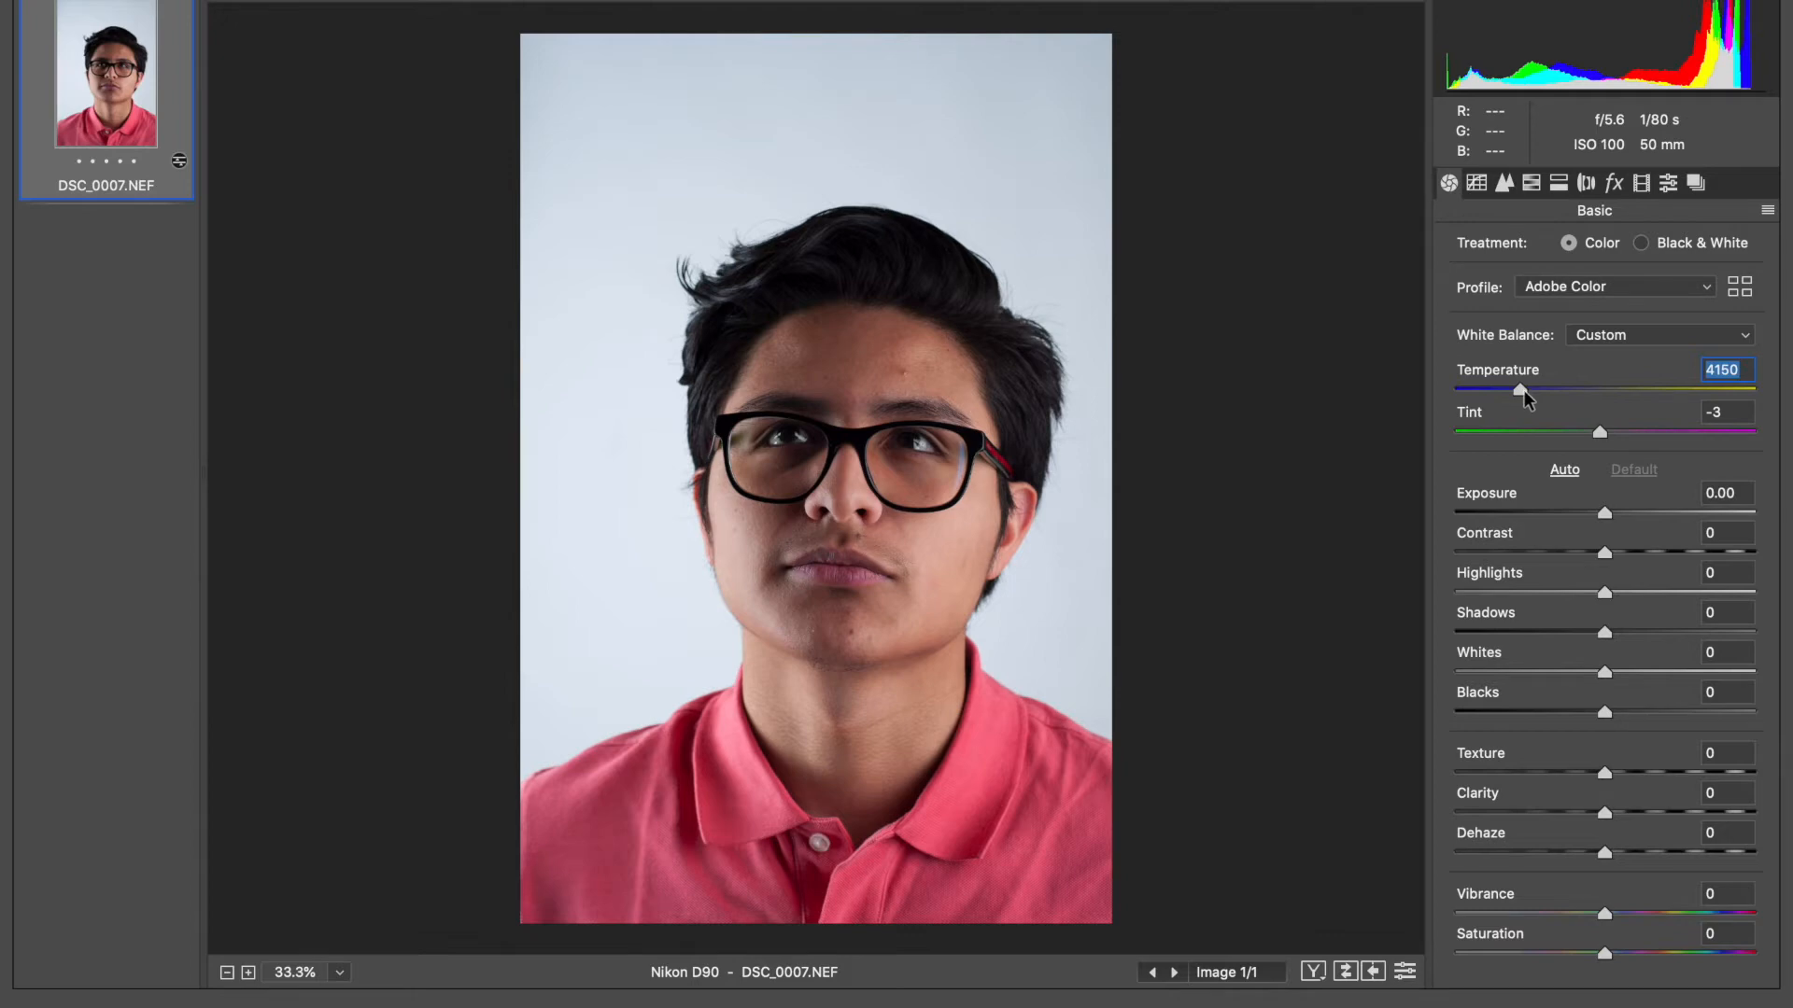
pyautogui.moveTo(1599, 429)
pyautogui.mouseDown()
pyautogui.moveTo(1576, 430)
pyautogui.moveTo(1593, 432)
pyautogui.mouseUp()
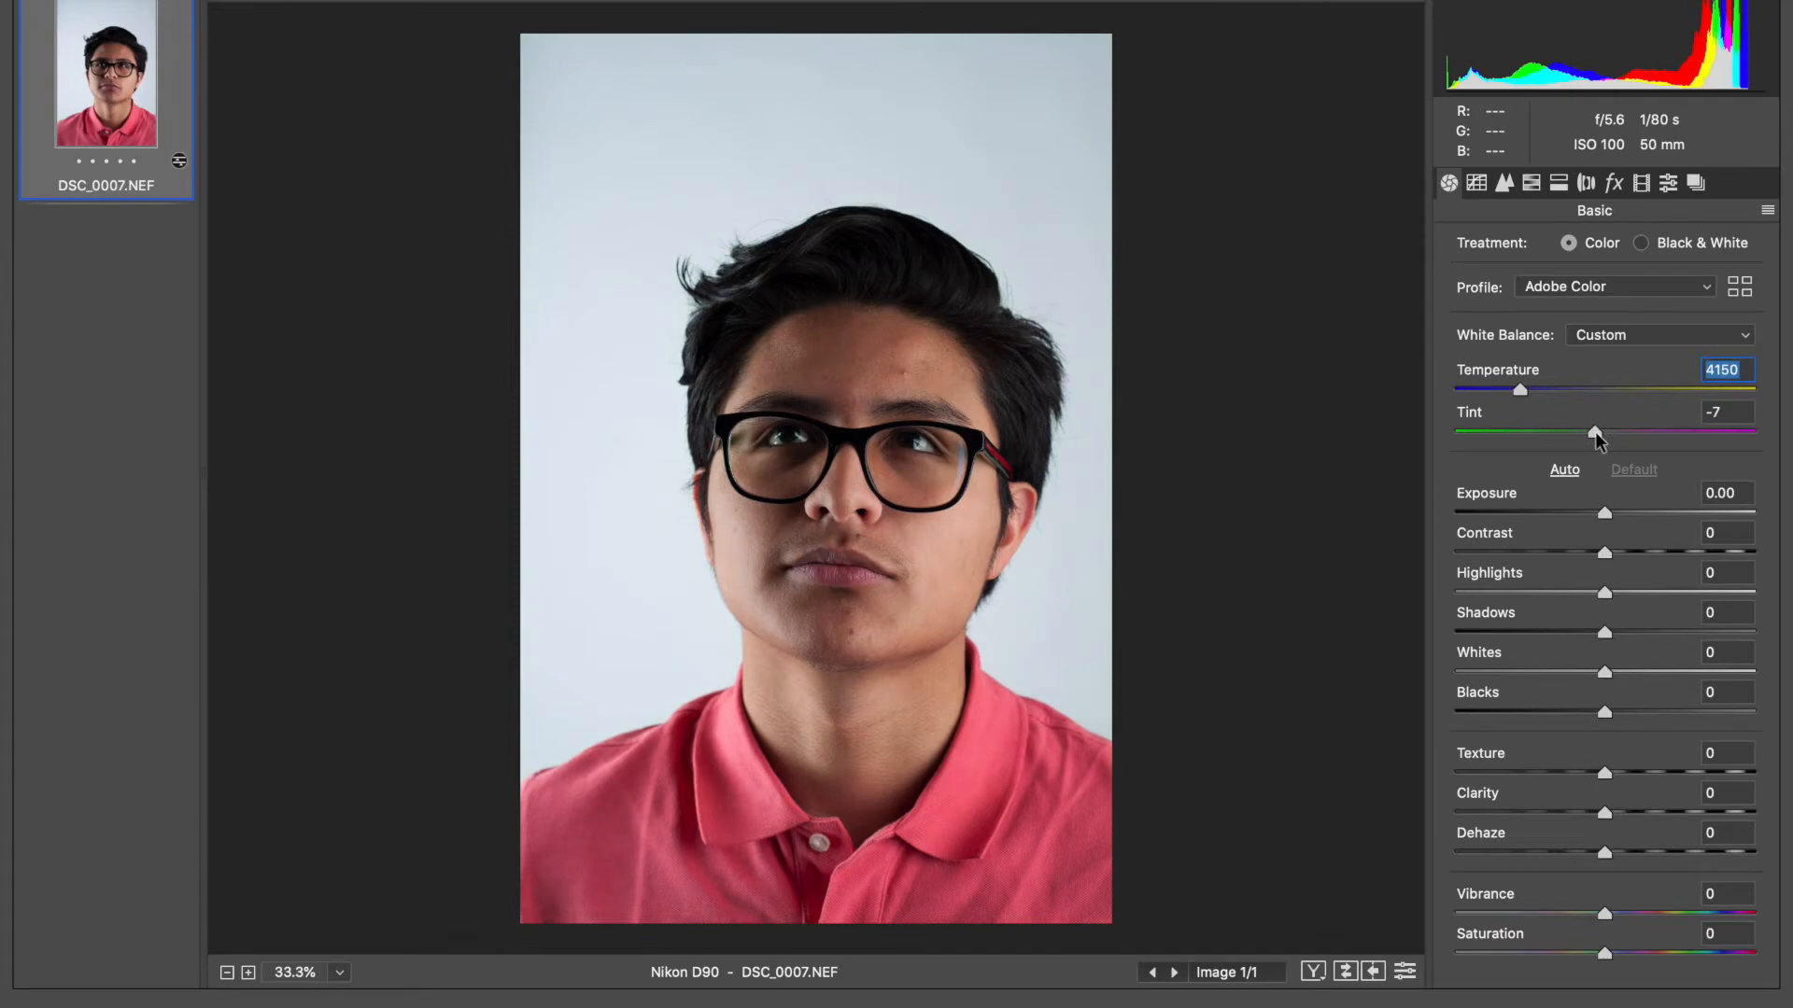
pyautogui.moveTo(1597, 432); pyautogui.dragTo(1599, 432)
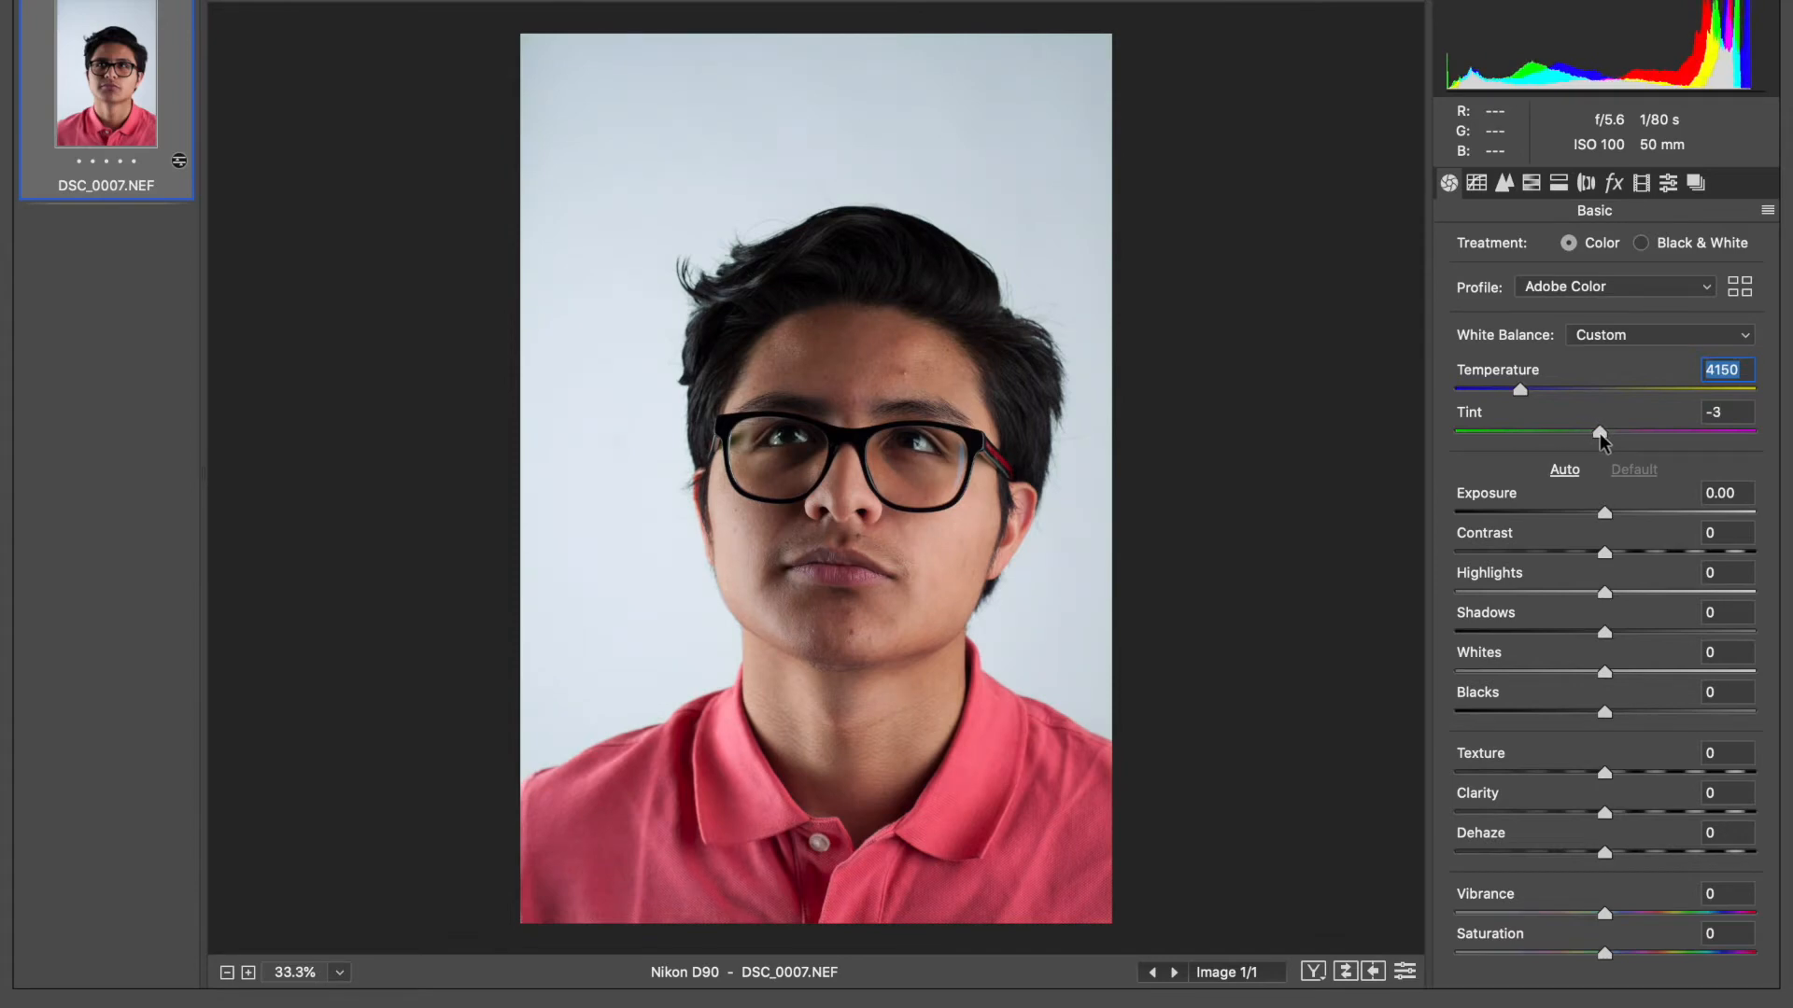
pyautogui.moveTo(1600, 439); pyautogui.dragTo(1597, 441)
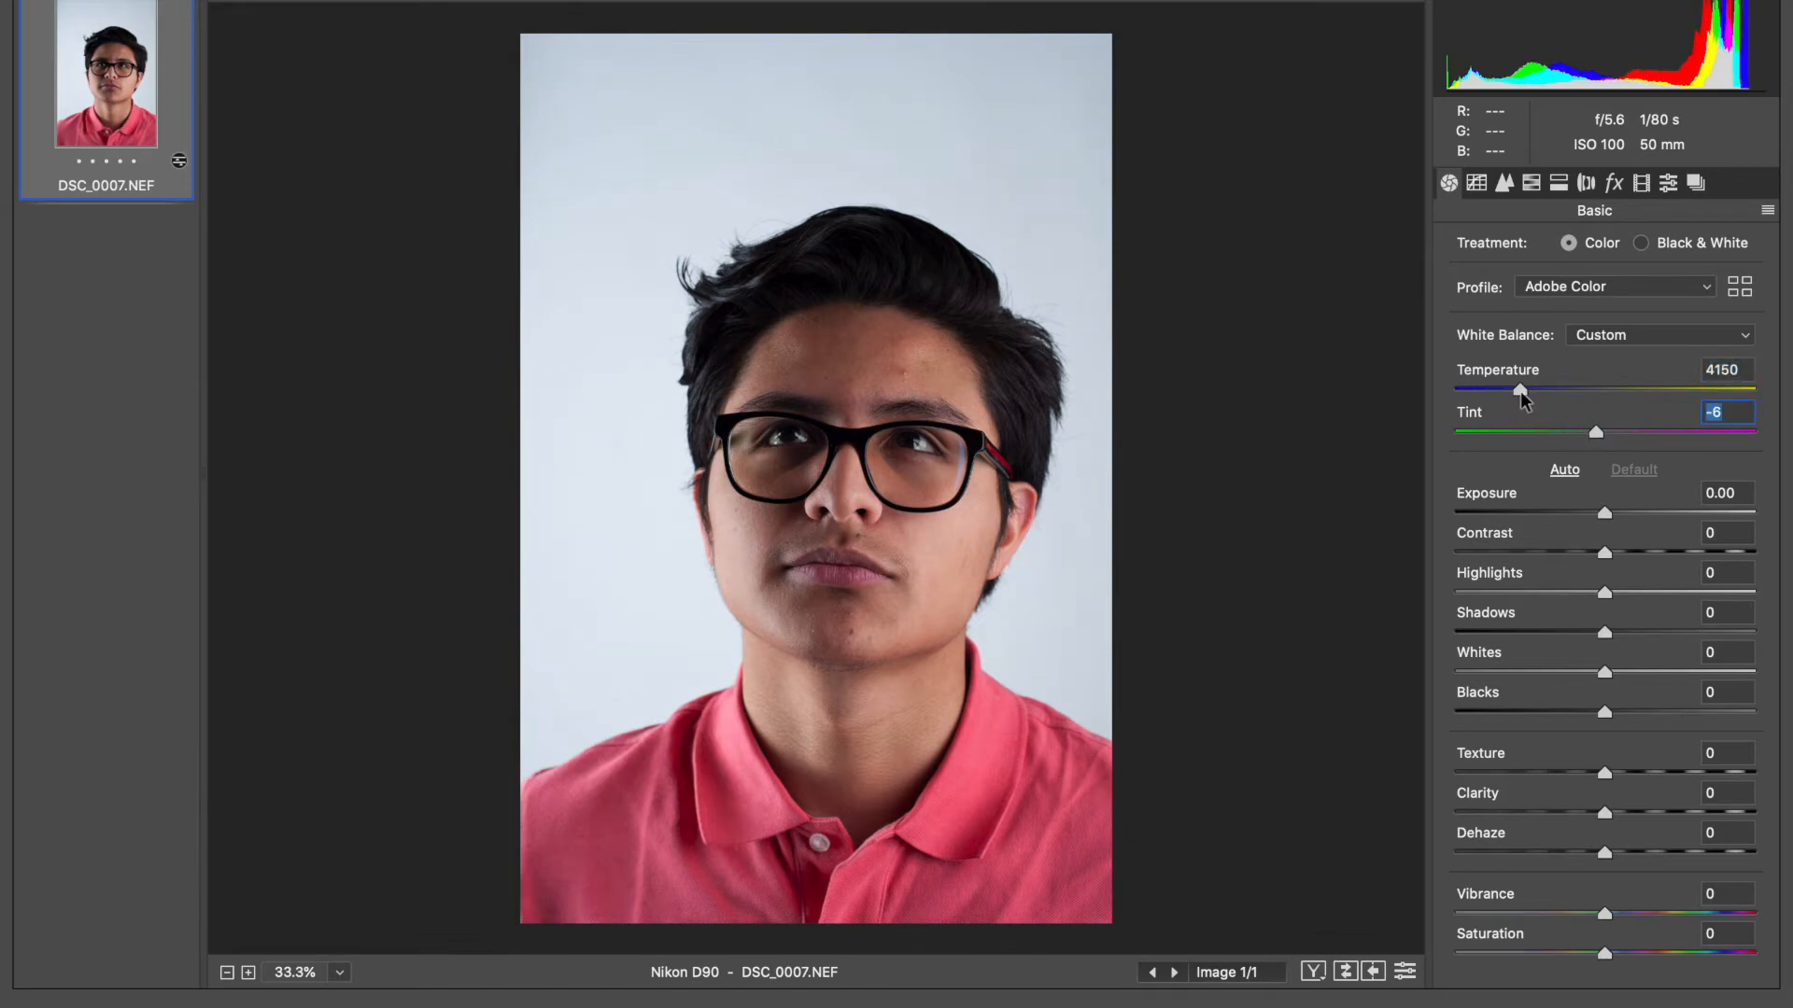
pyautogui.moveTo(1520, 391); pyautogui.dragTo(1518, 390)
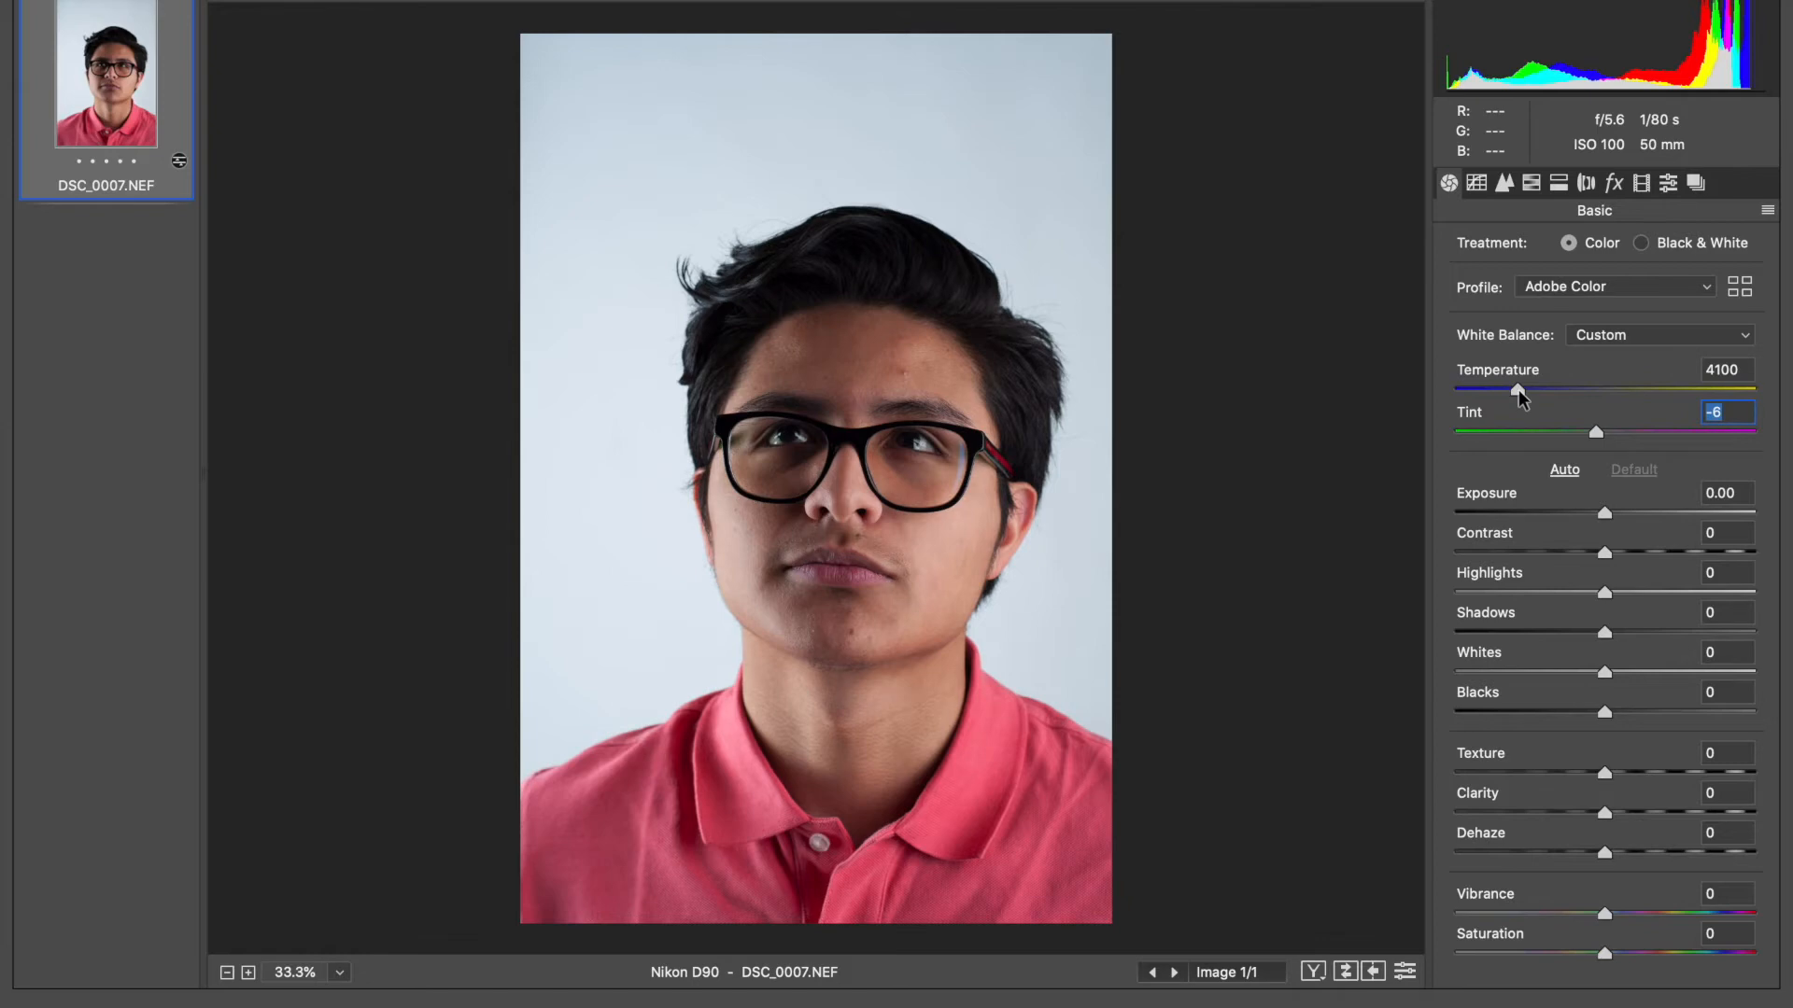
pyautogui.moveTo(1516, 390); pyautogui.dragTo(1529, 383)
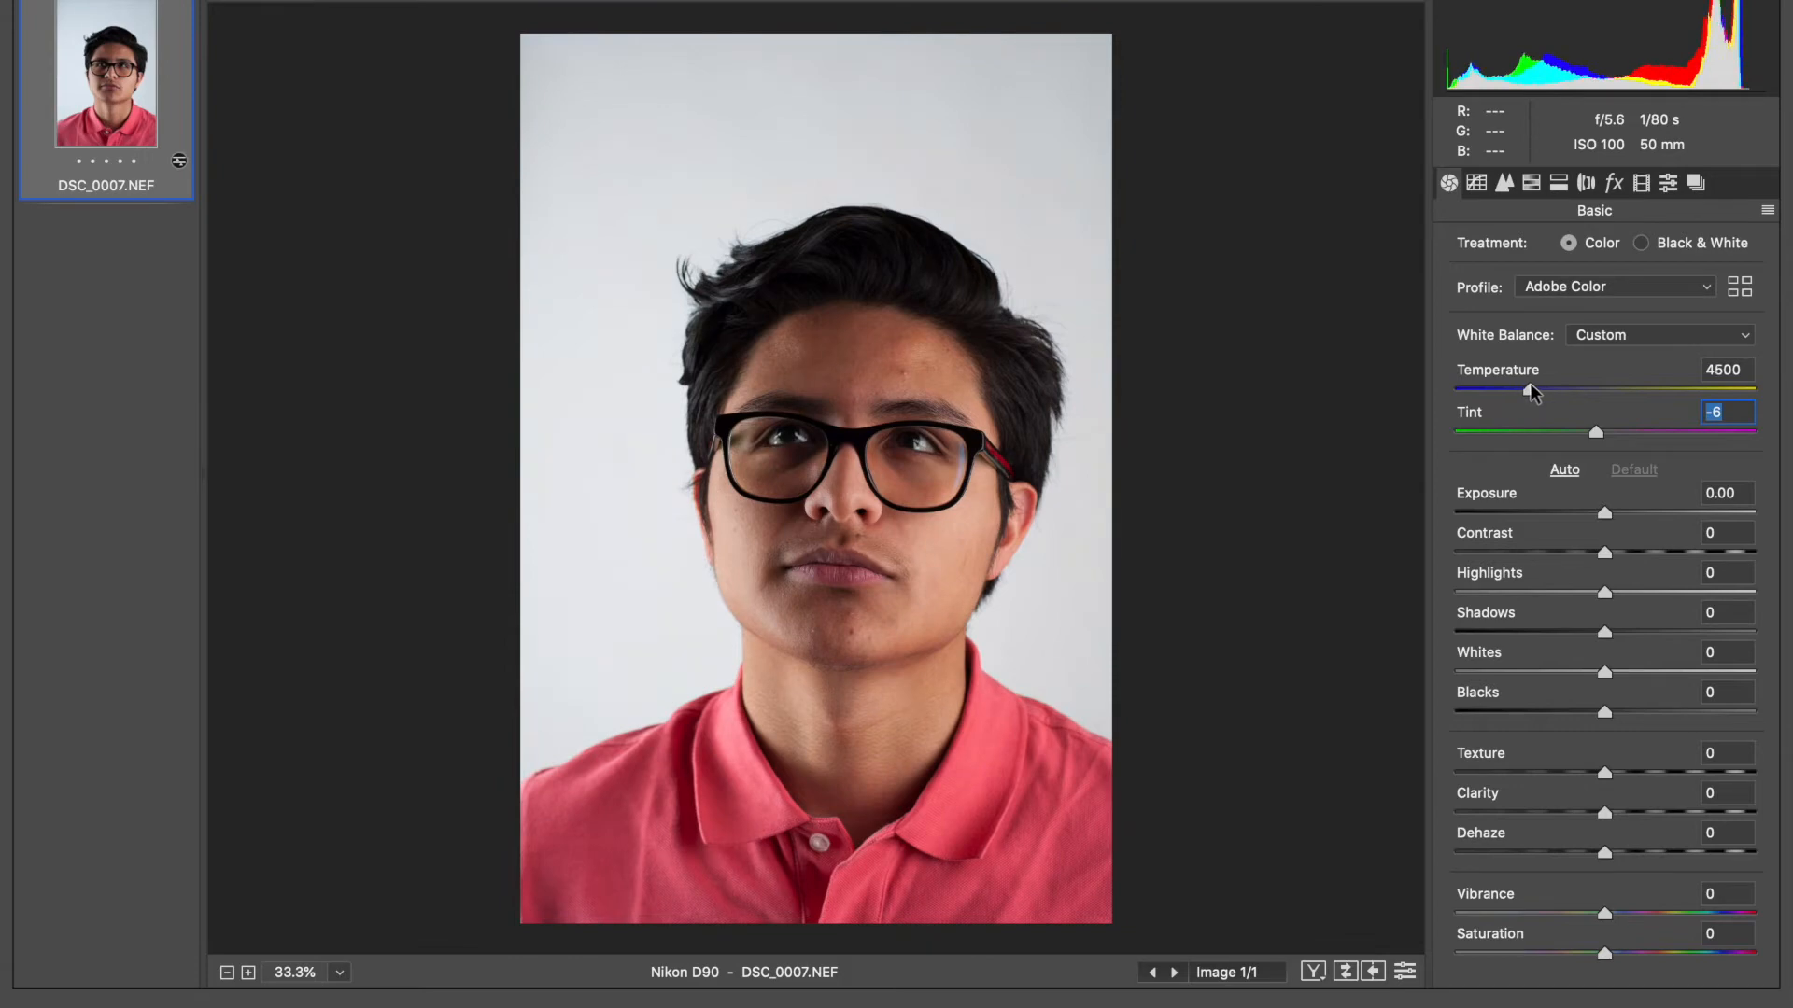
pyautogui.moveTo(1530, 382); pyautogui.dragTo(1528, 383)
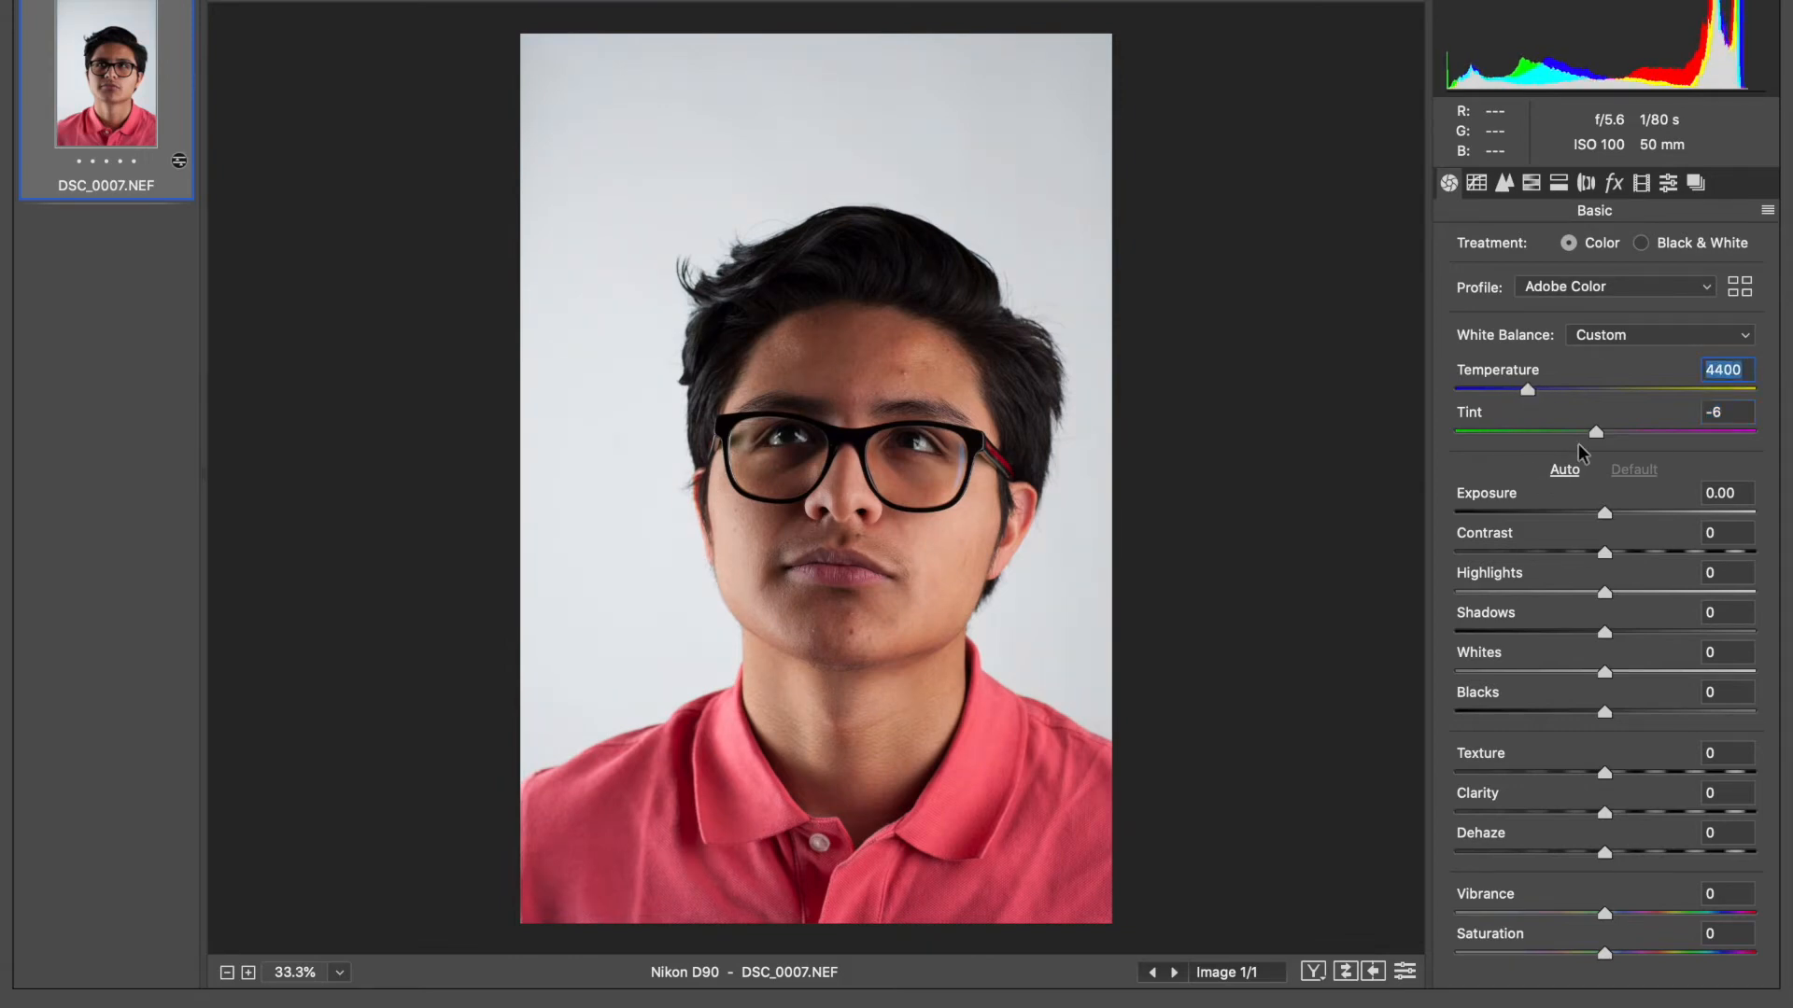
pyautogui.moveTo(1596, 435); pyautogui.dragTo(1593, 439)
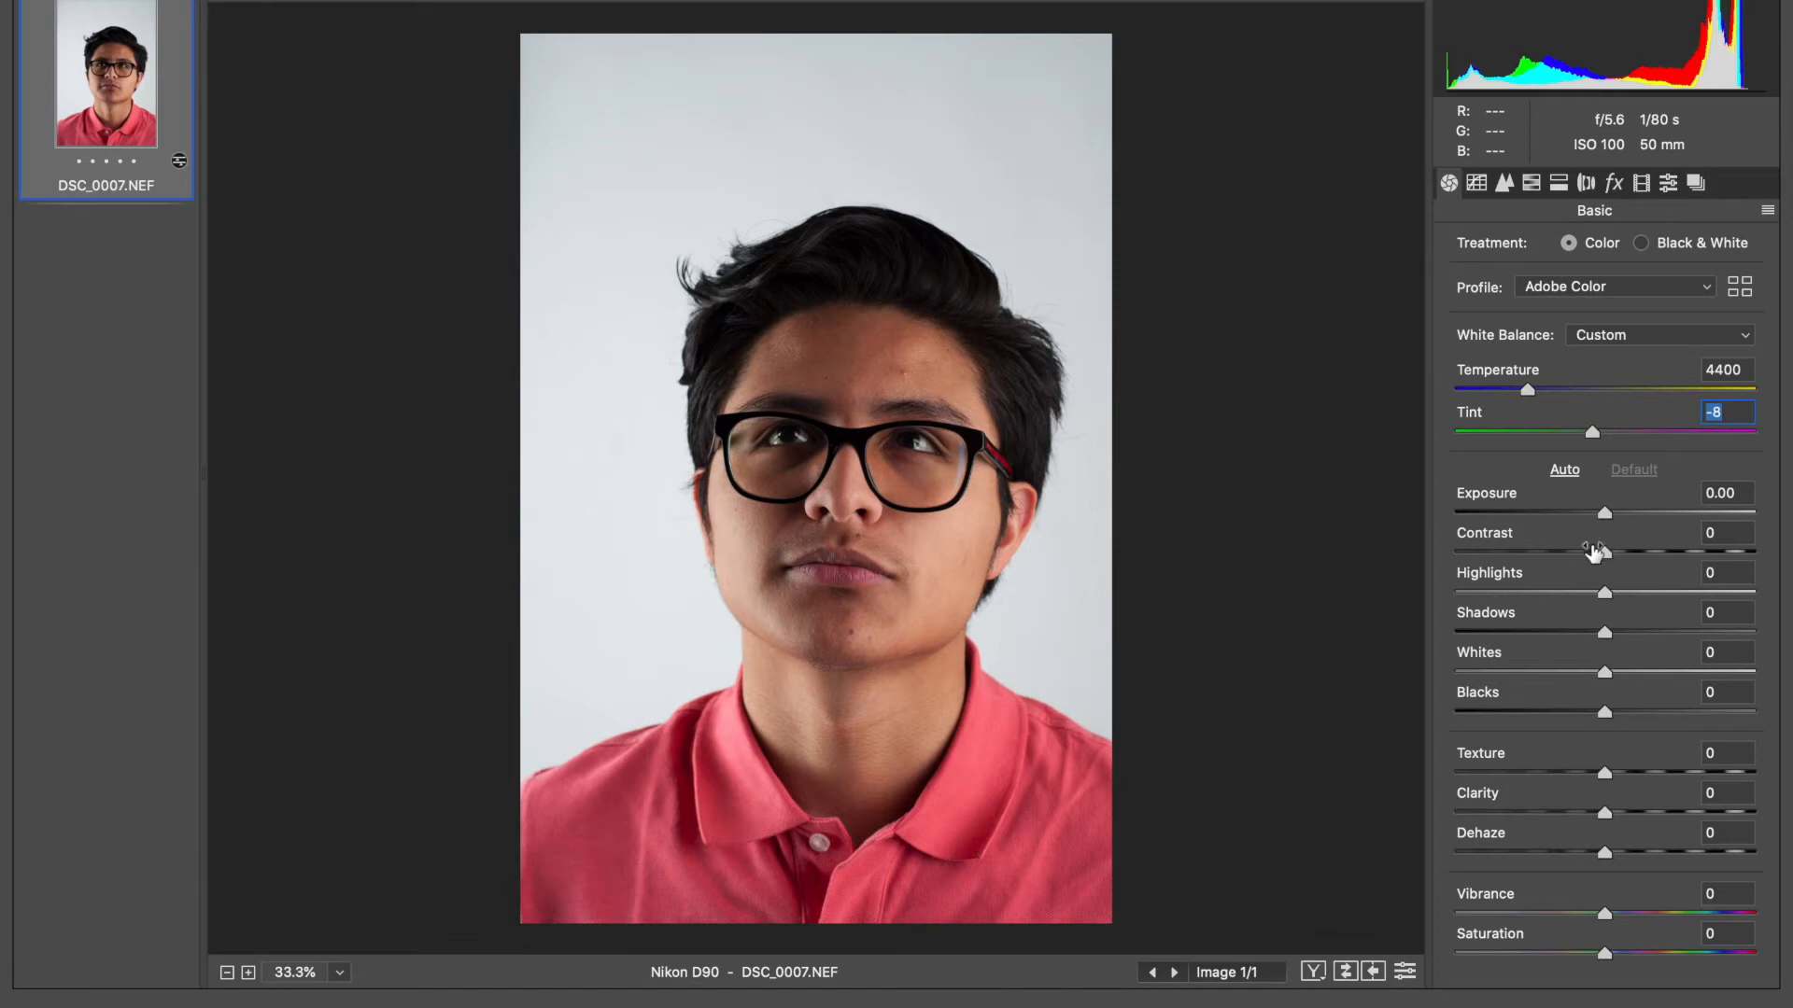
pyautogui.moveTo(1604, 516); pyautogui.dragTo(1616, 516)
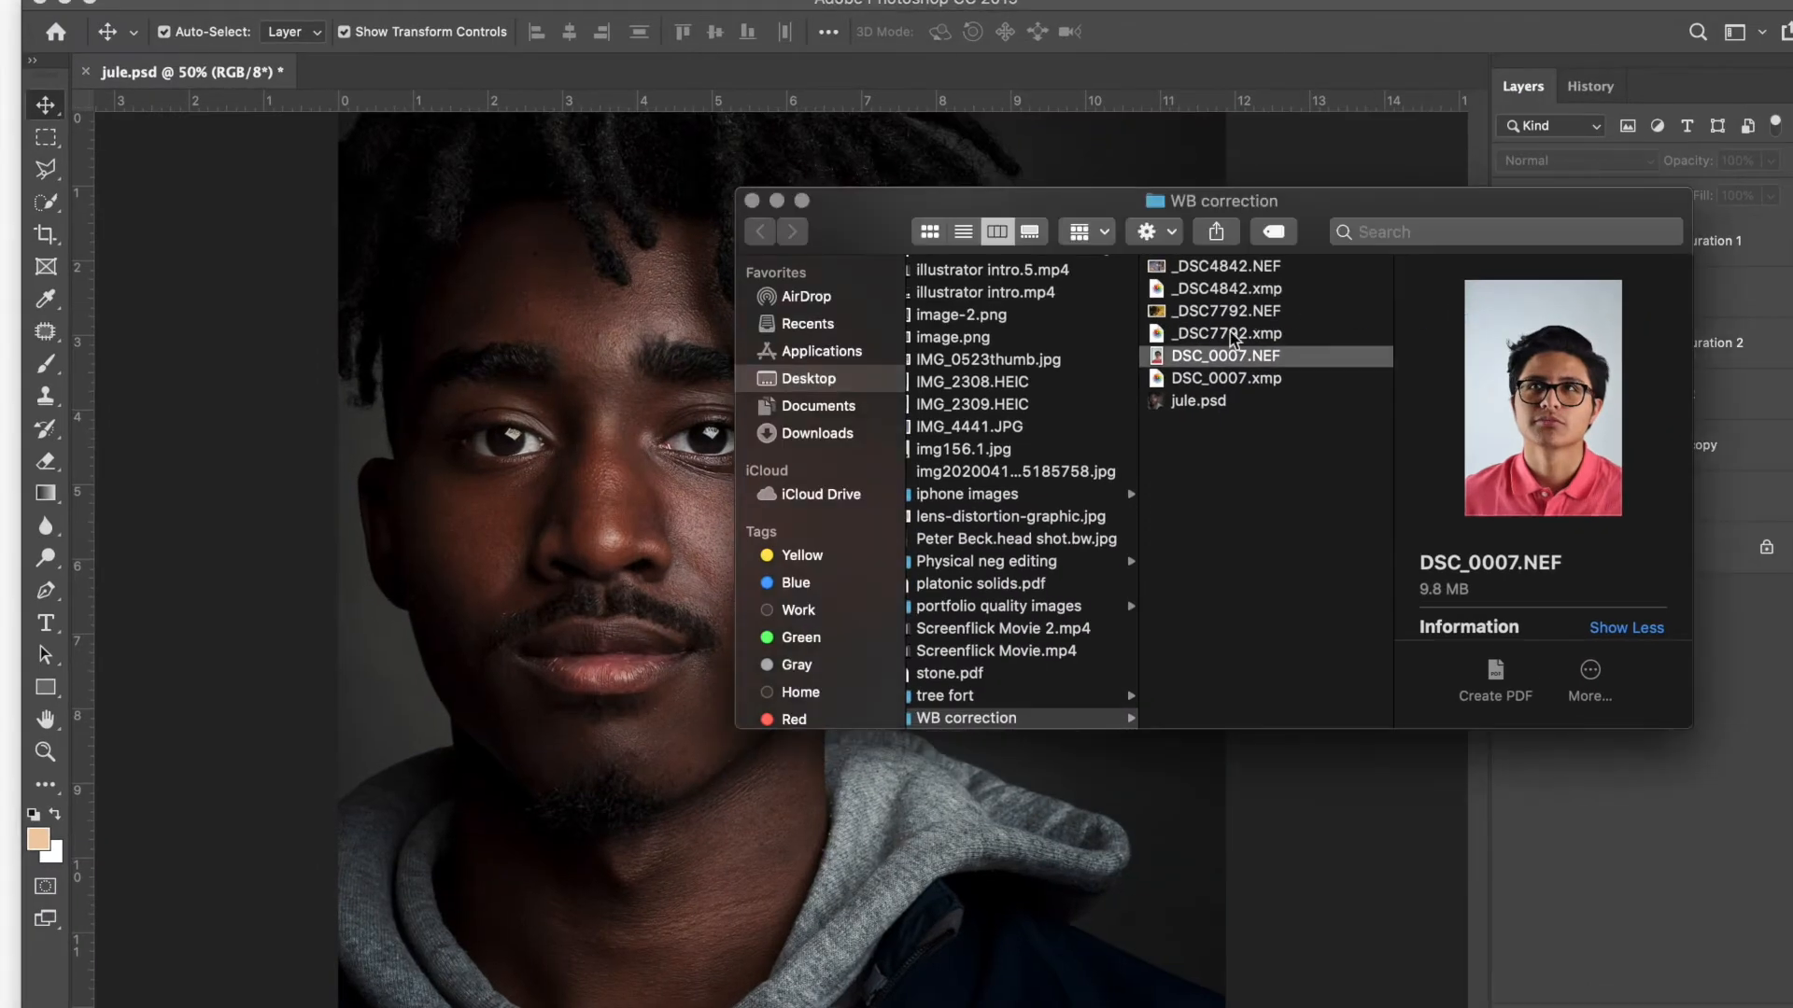
# Open _DSC4842.NEF from the WB correction folder and lower its Exposure to -0.15.
pyautogui.click(1218, 269)
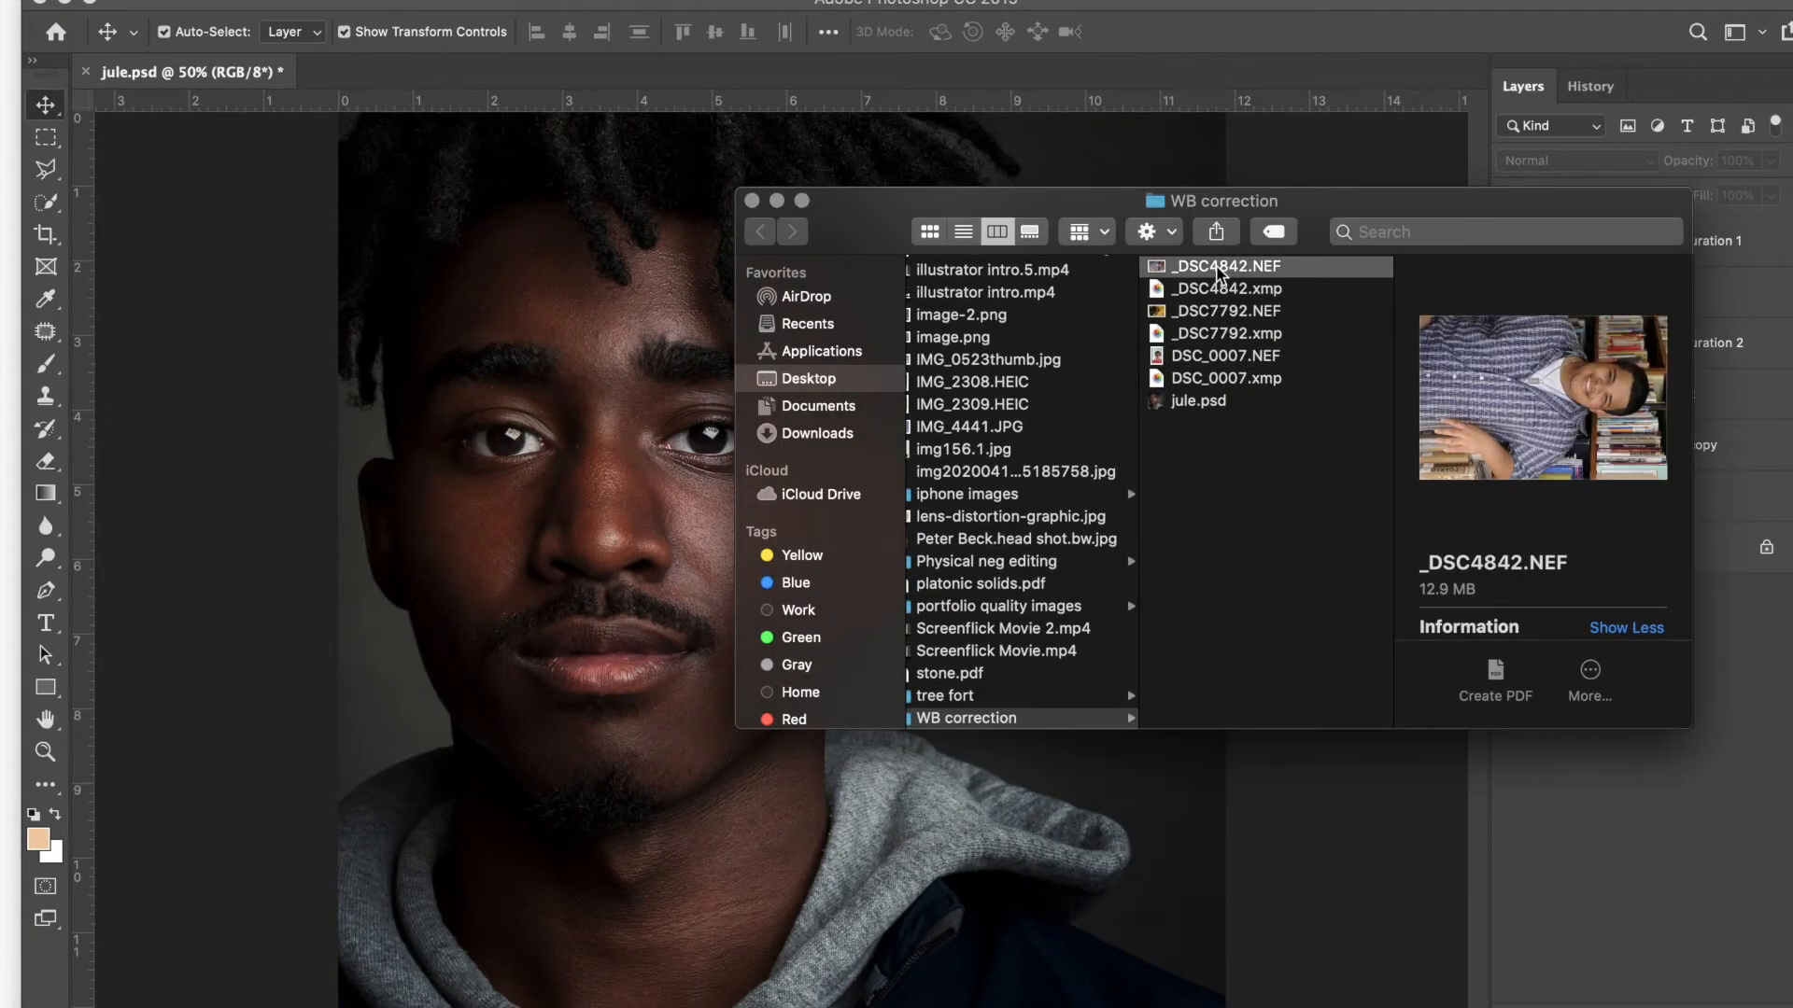
pyautogui.doubleClick(1218, 269)
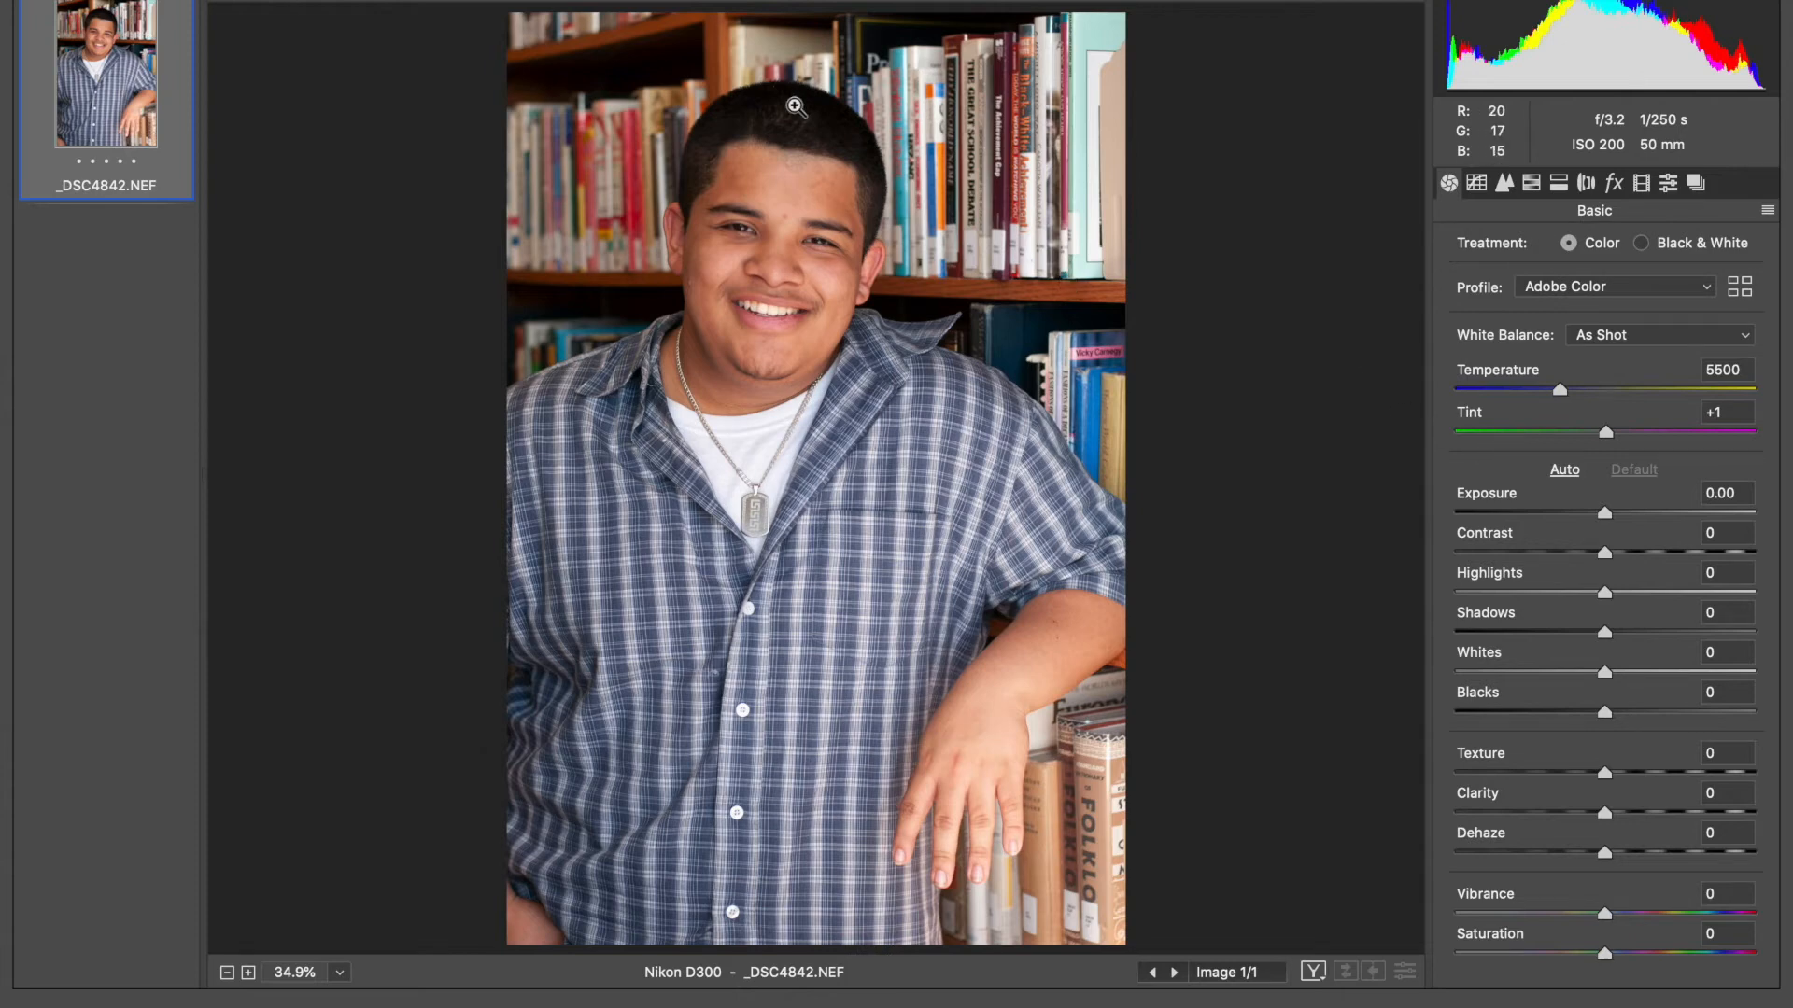
pyautogui.moveTo(1607, 516); pyautogui.dragTo(1602, 518)
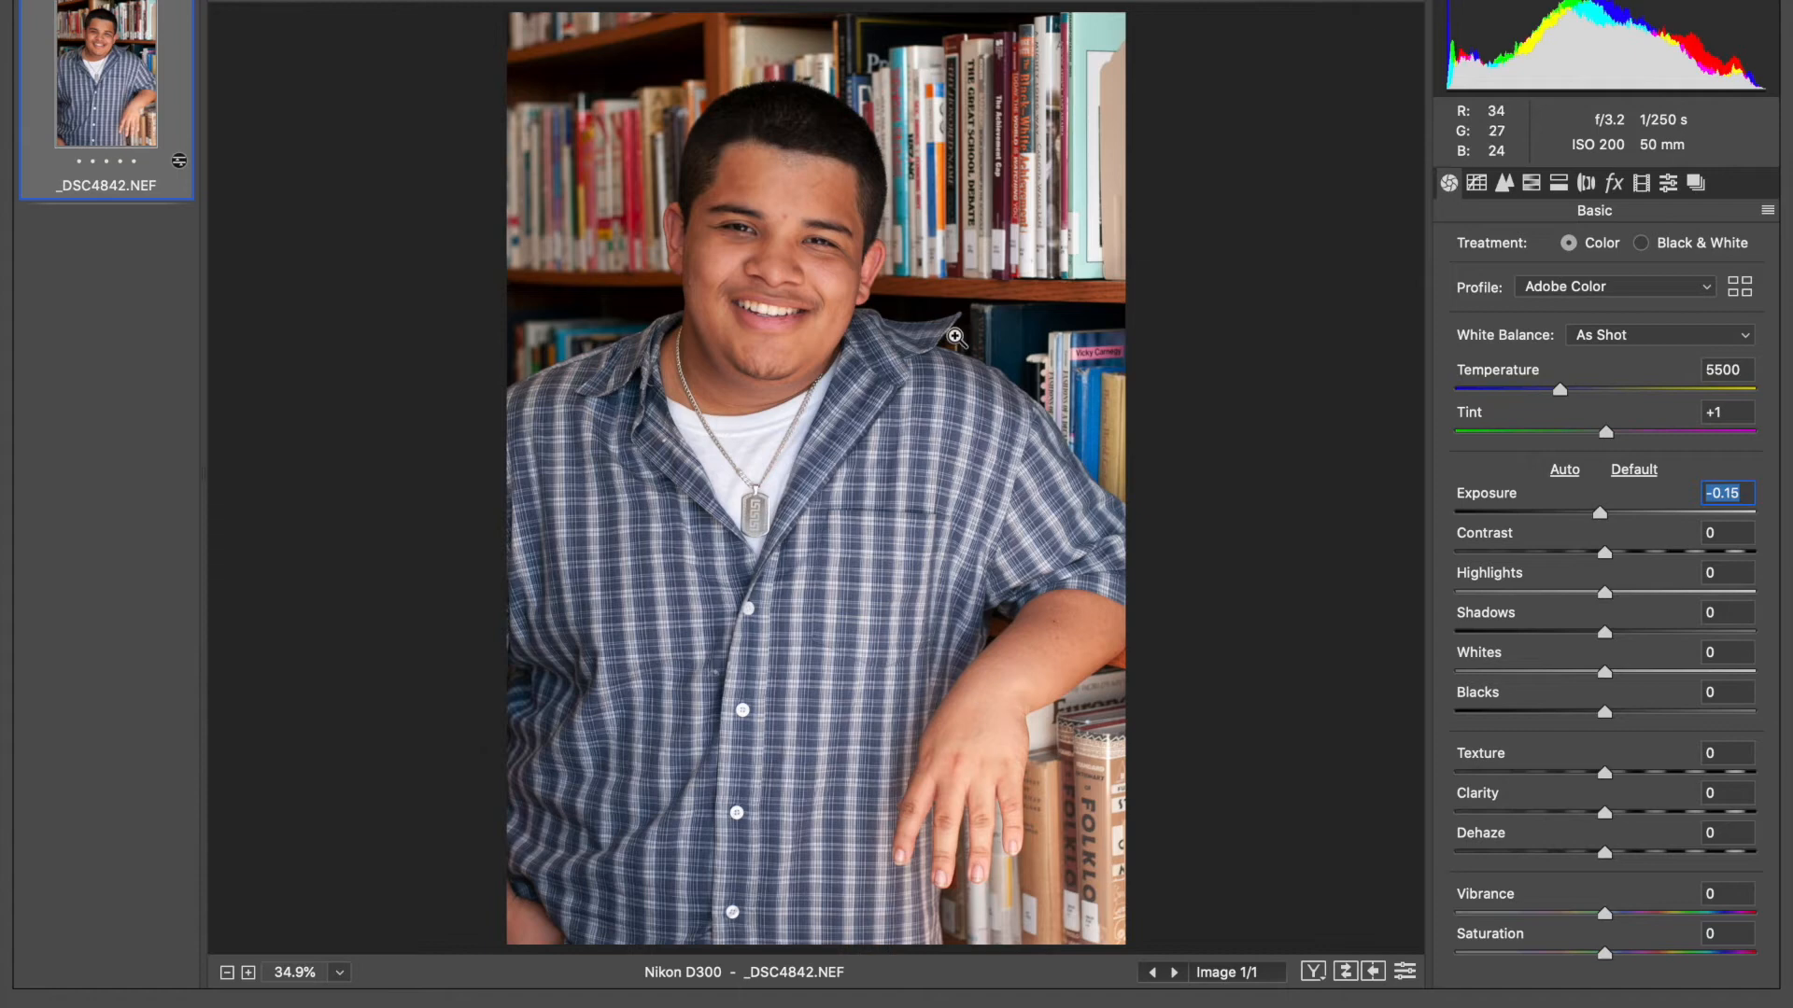
# Try sampling the white balance from the white undershirt and several light book spots with the White Balance tool.
pyautogui.click(328, 5)
pyautogui.click(745, 445)
pyautogui.click(747, 445)
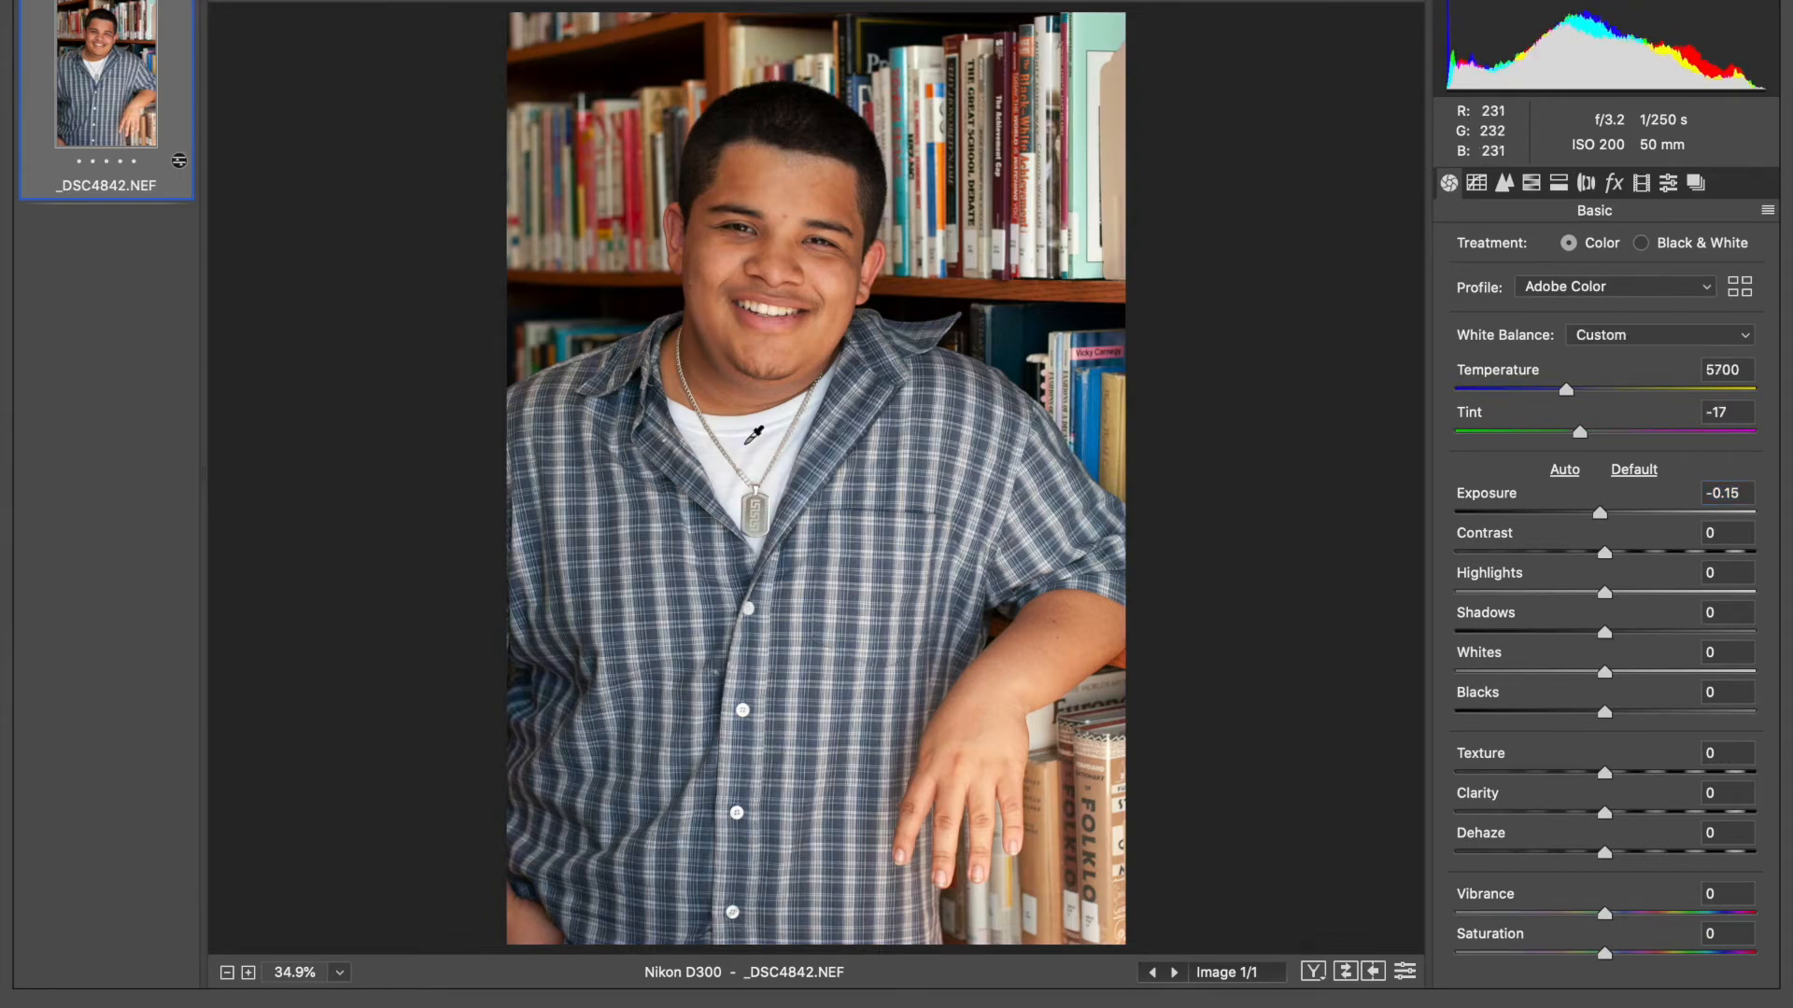
pyautogui.click(897, 86)
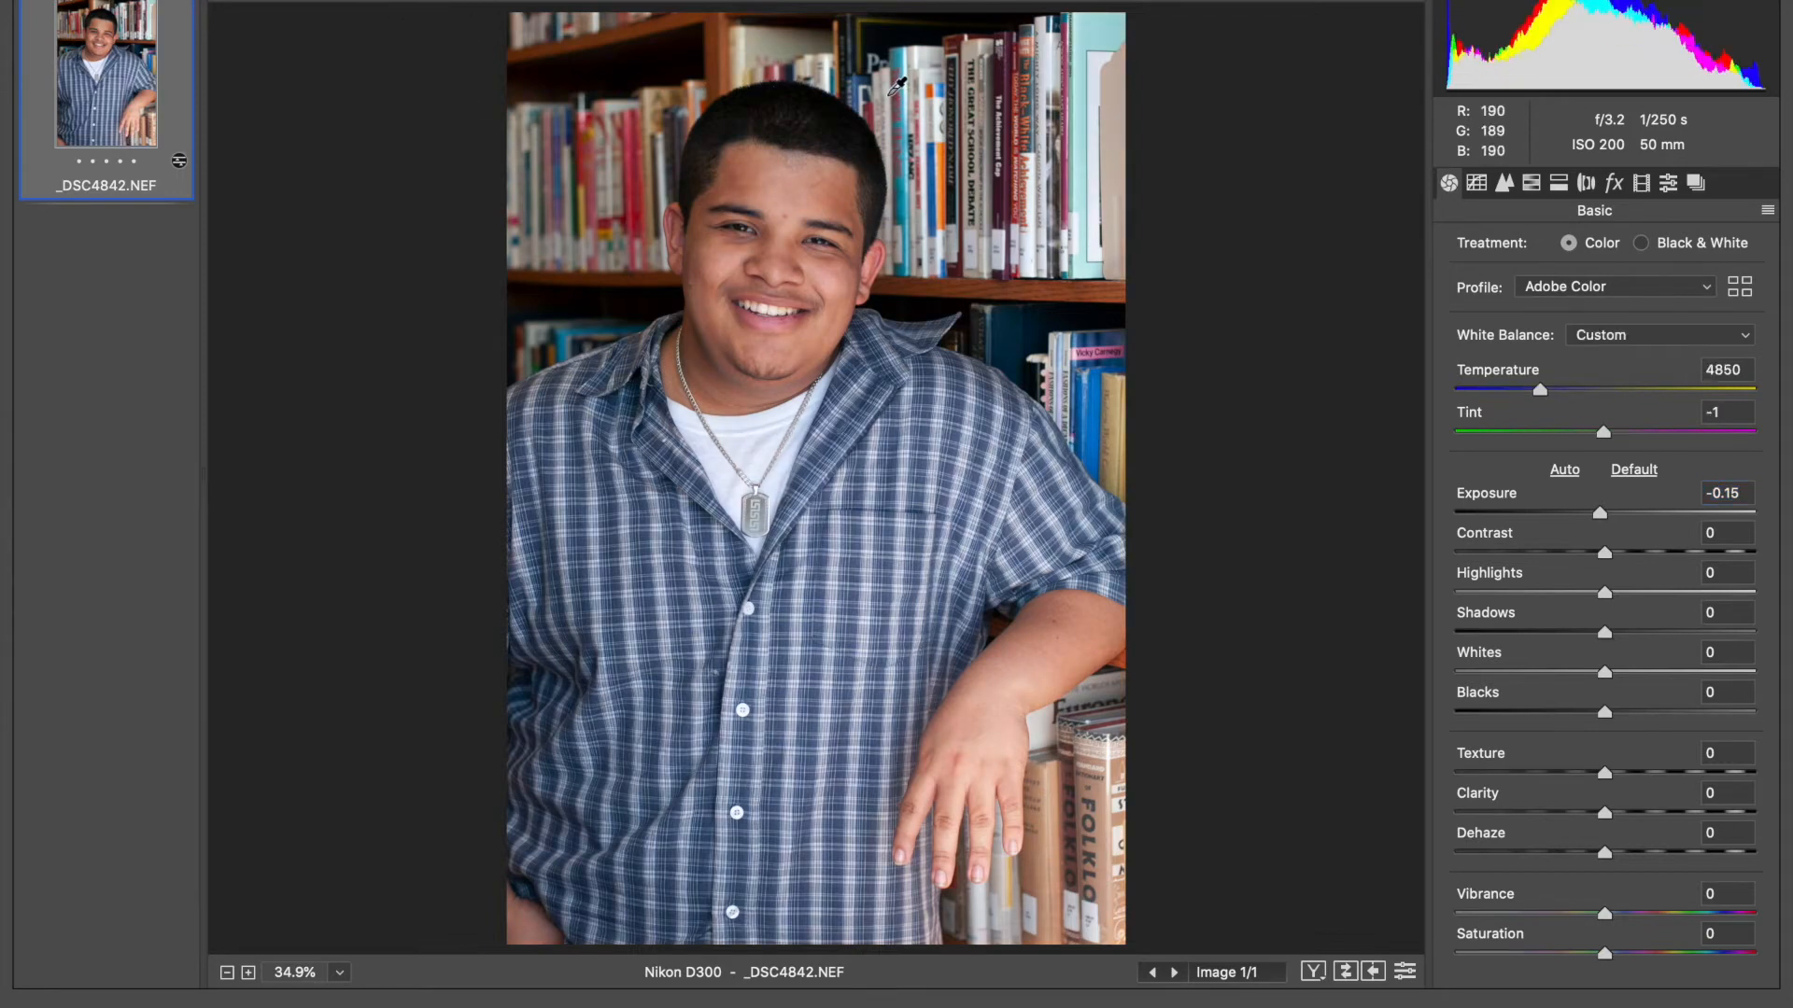
pyautogui.click(752, 41)
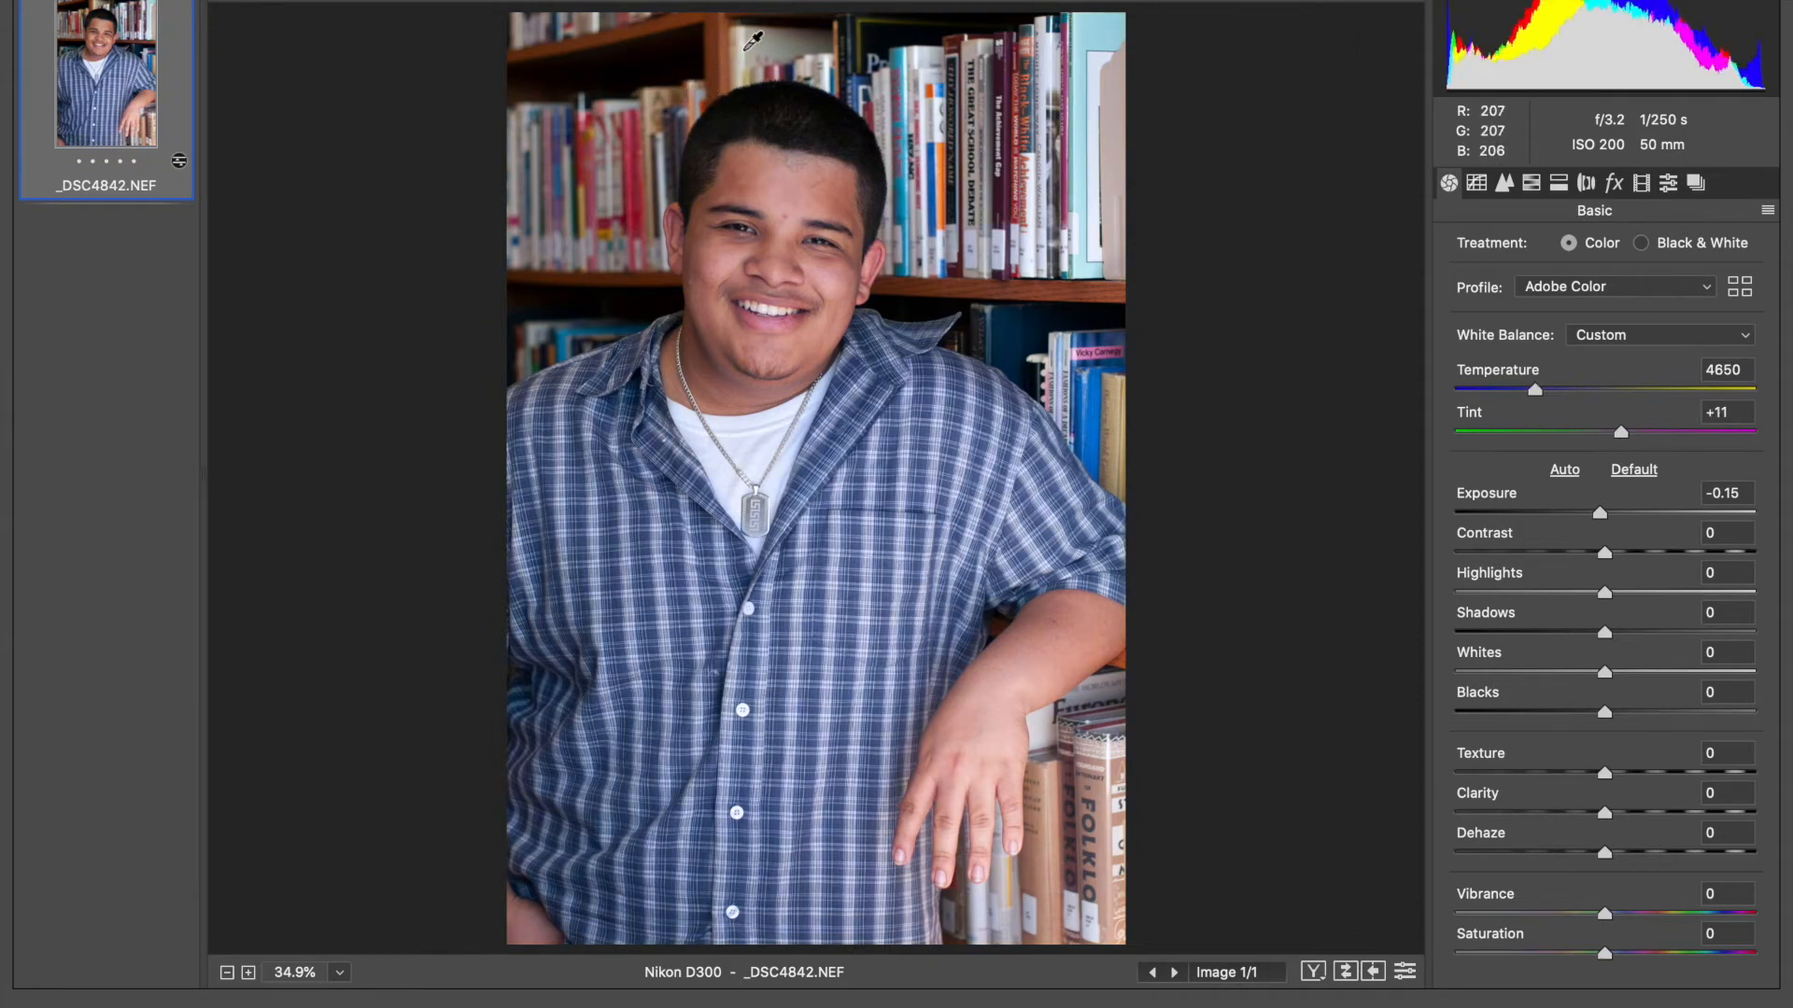
pyautogui.click(1051, 719)
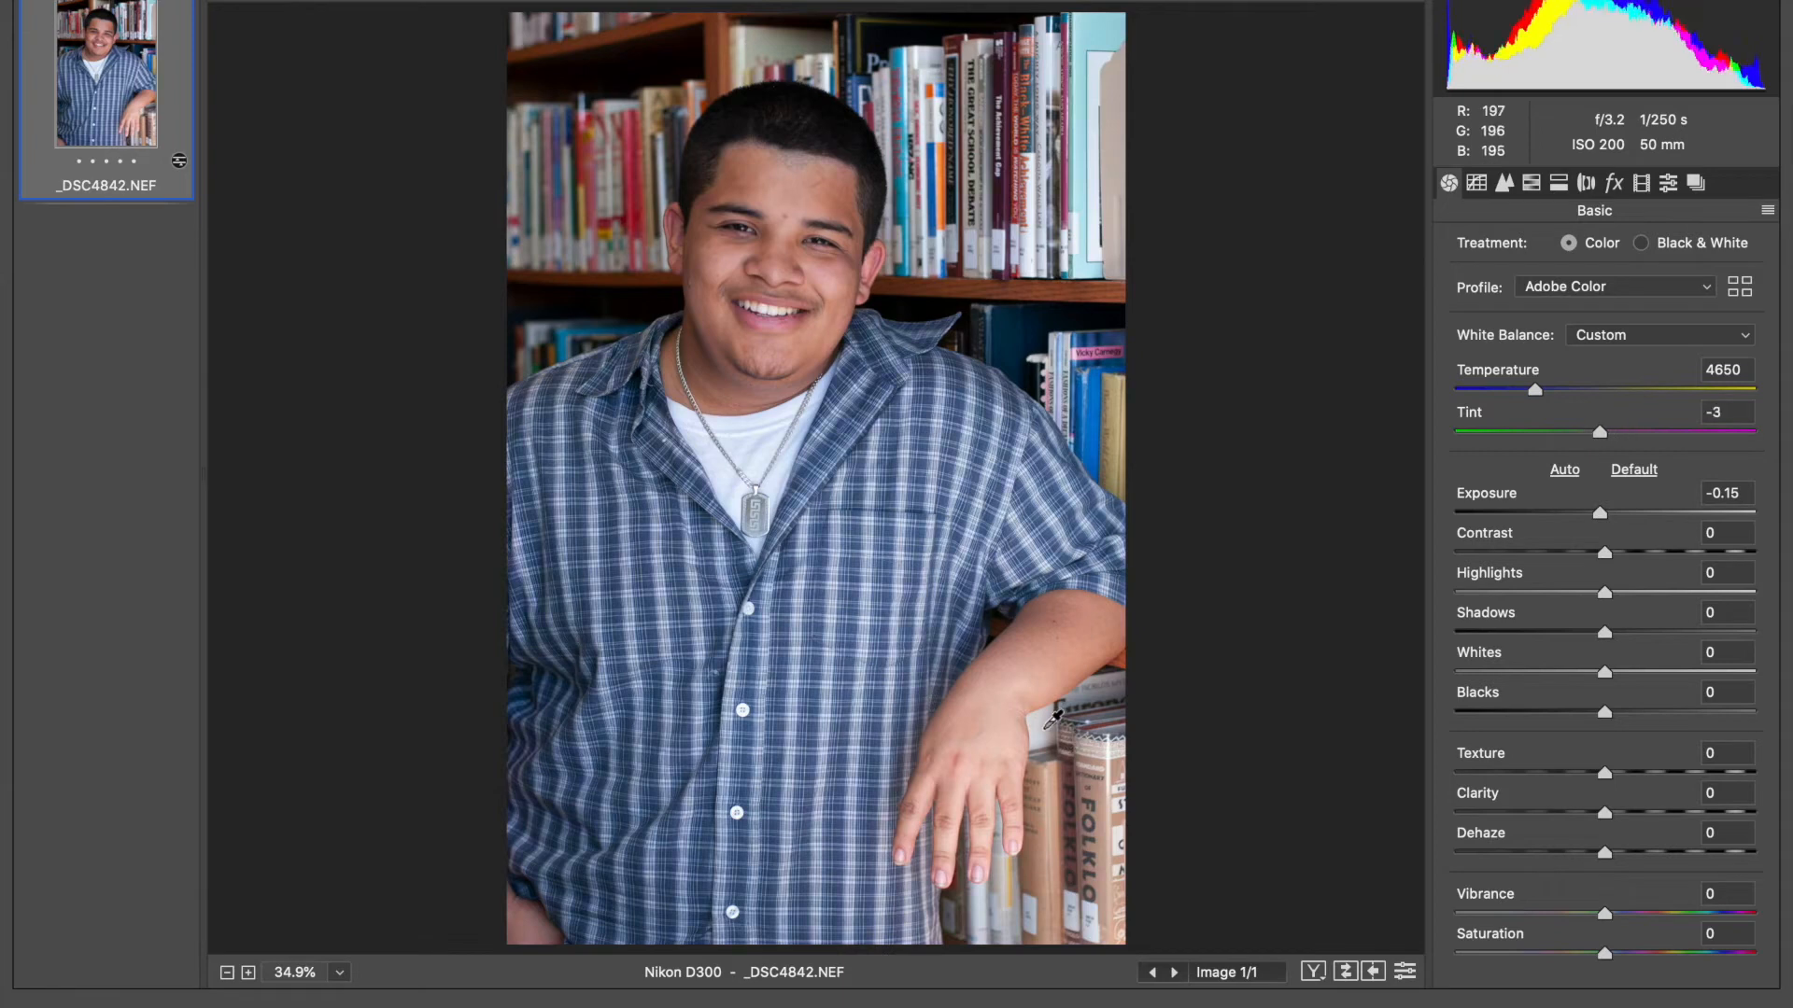
pyautogui.click(775, 425)
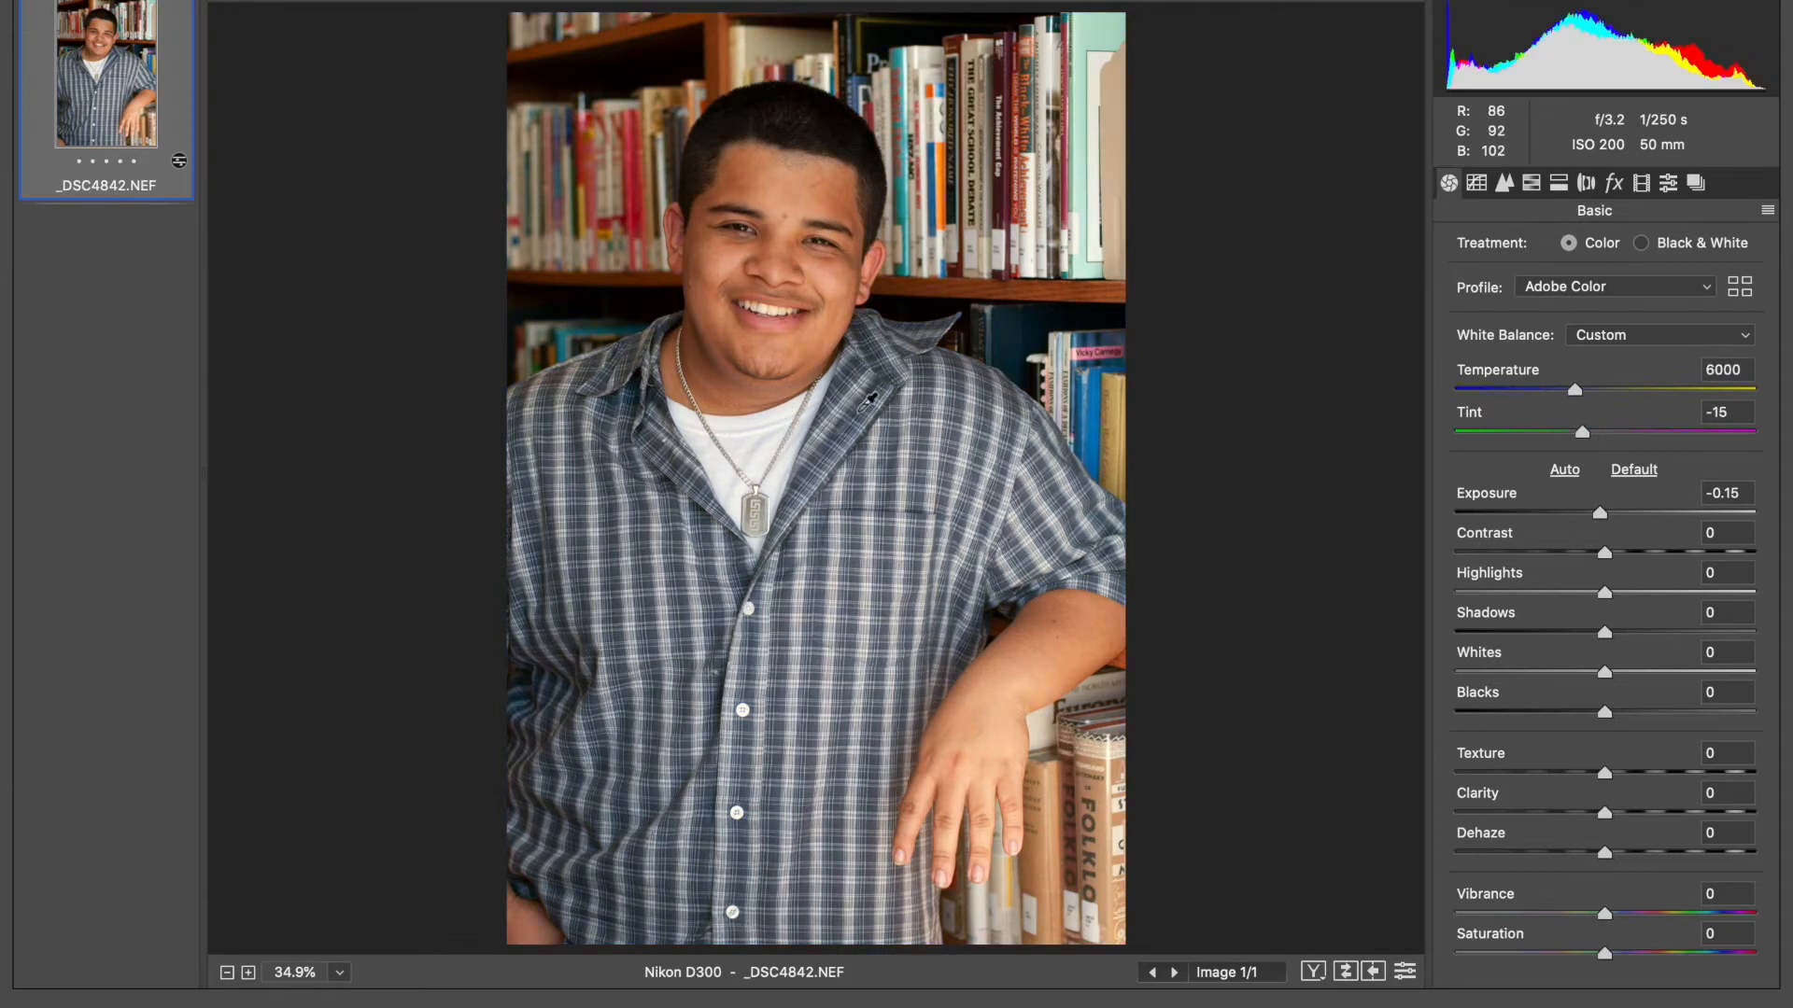
# Restore the As Shot white balance and raise the Temperature to 5900.
pyautogui.click(1620, 334)
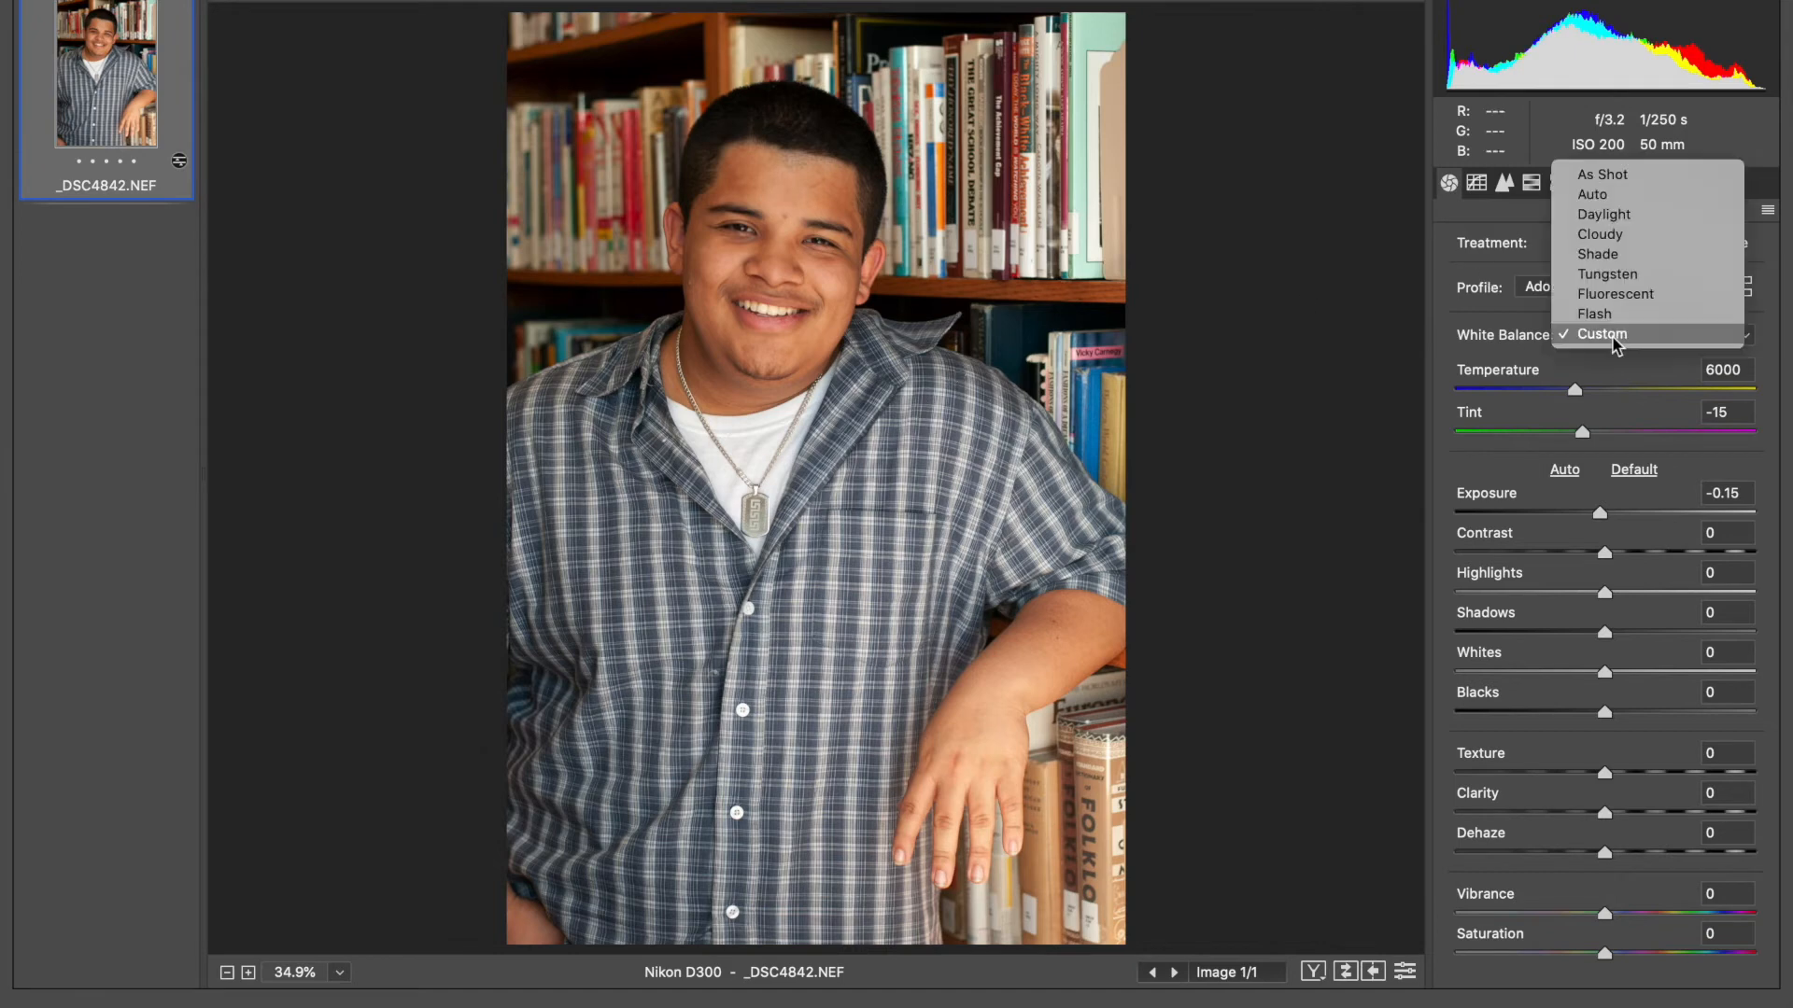
pyautogui.click(1610, 177)
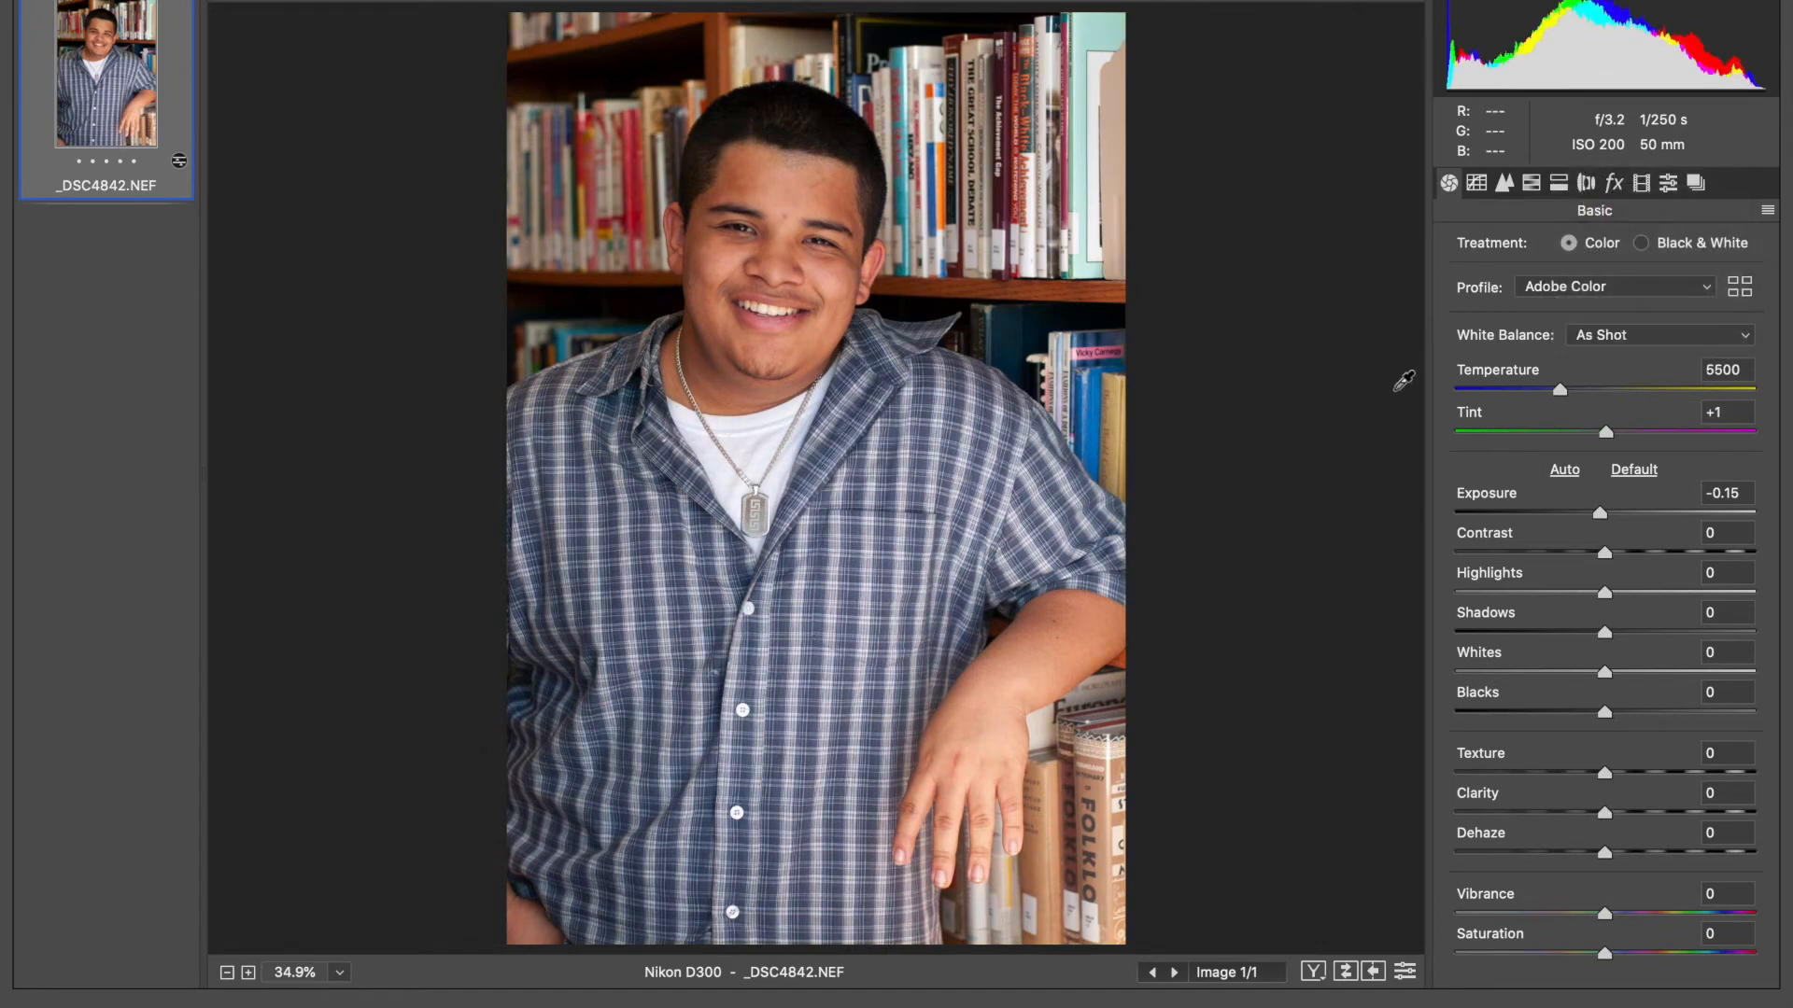
pyautogui.press('super+equal')
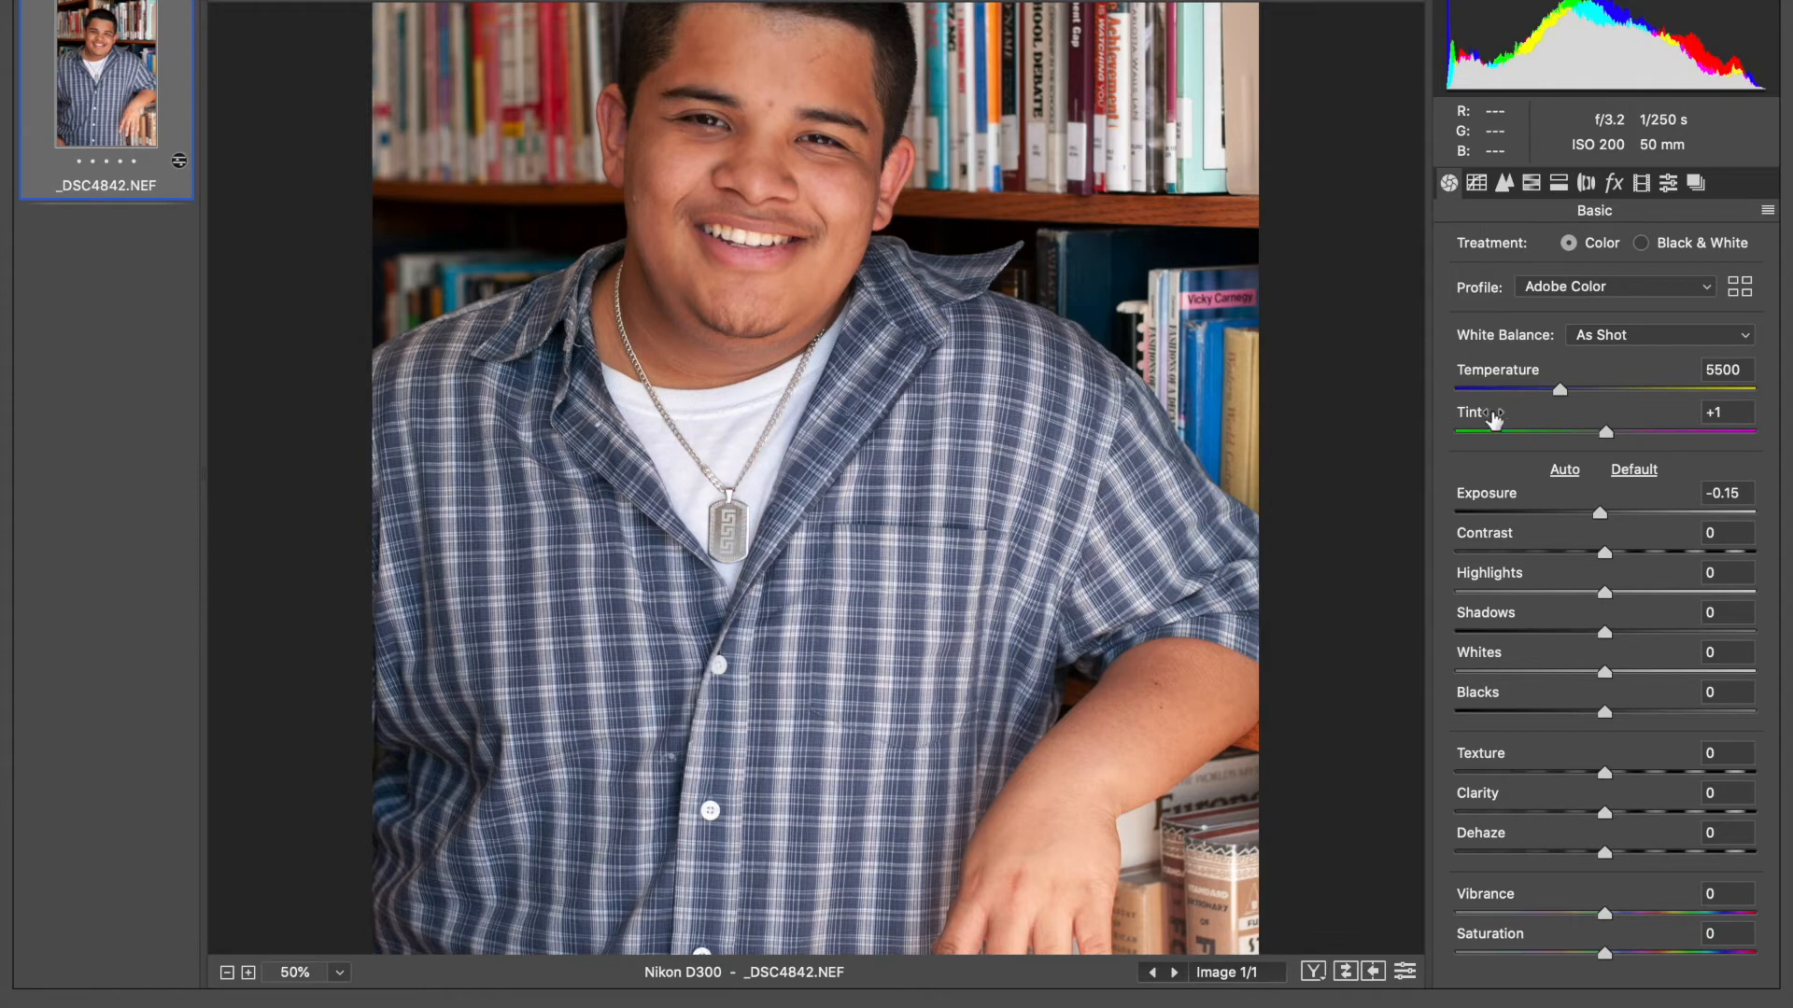
pyautogui.moveTo(1563, 392); pyautogui.dragTo(1576, 392)
pyautogui.press('super+0')
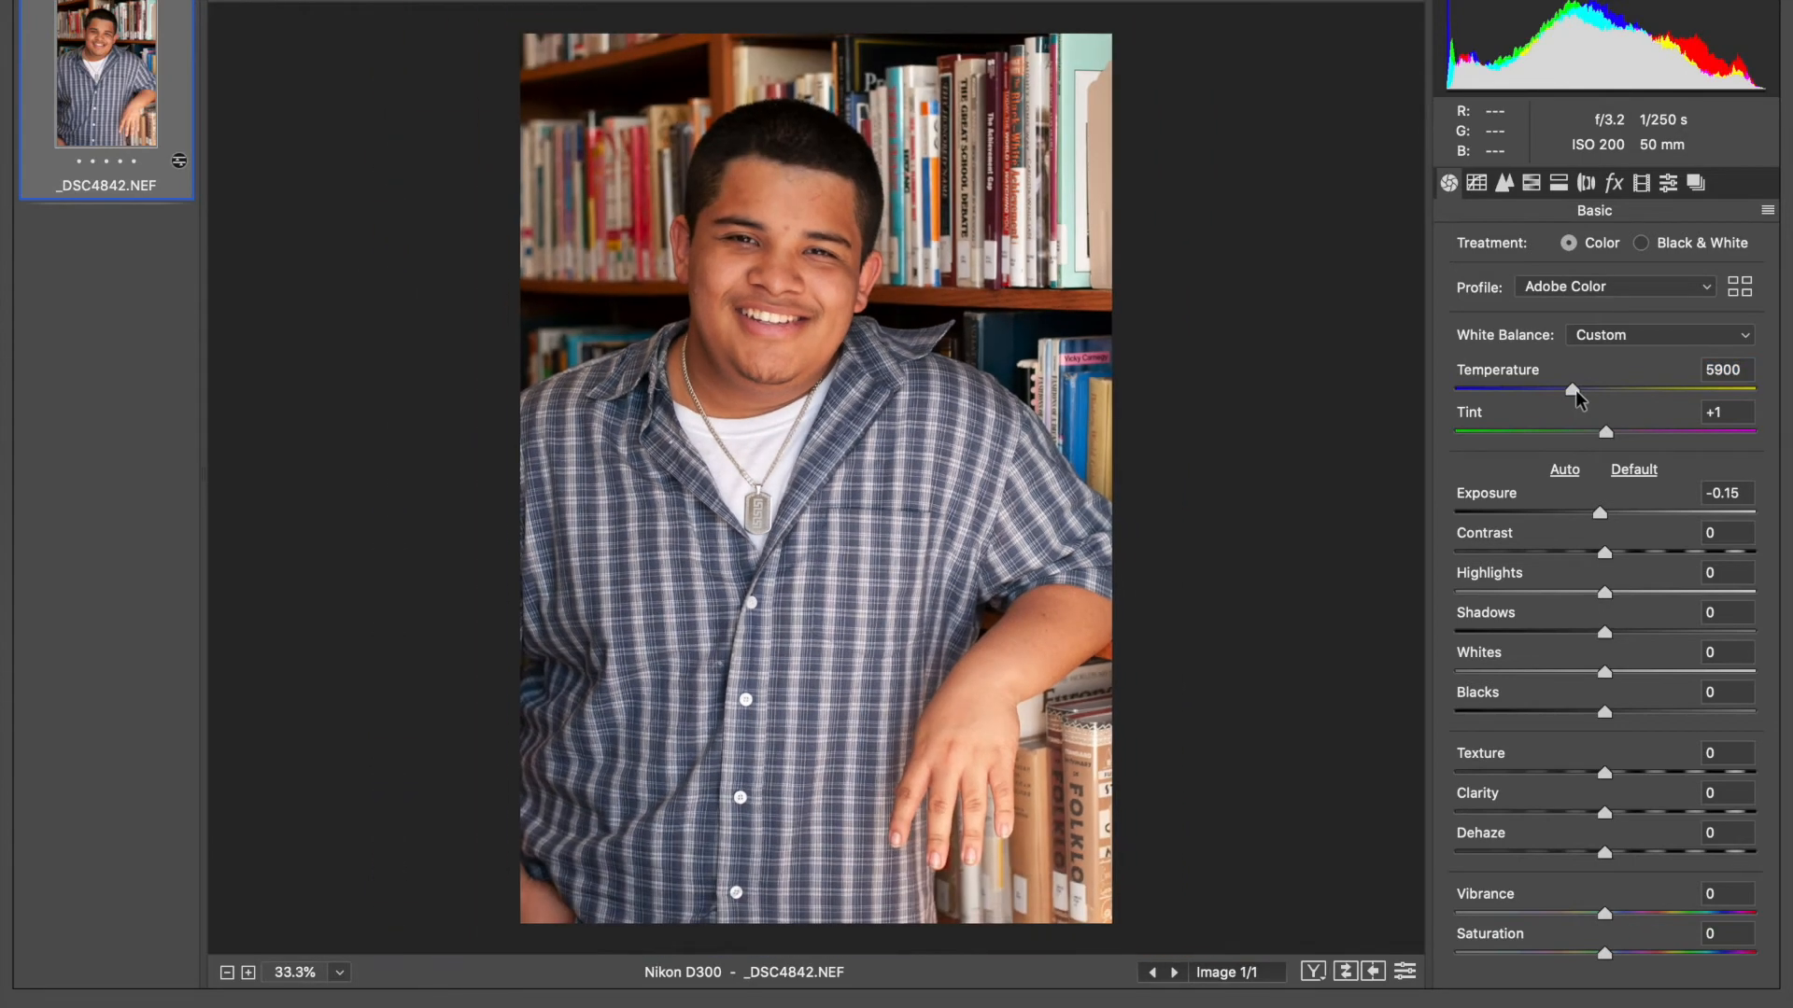
# Set the Tint to -6 and the Exposure to 0.00 for the bookshelf portrait.
pyautogui.moveTo(1607, 435); pyautogui.dragTo(1601, 436)
pyautogui.moveTo(1600, 434); pyautogui.dragTo(1599, 441)
pyautogui.press('super+plus')
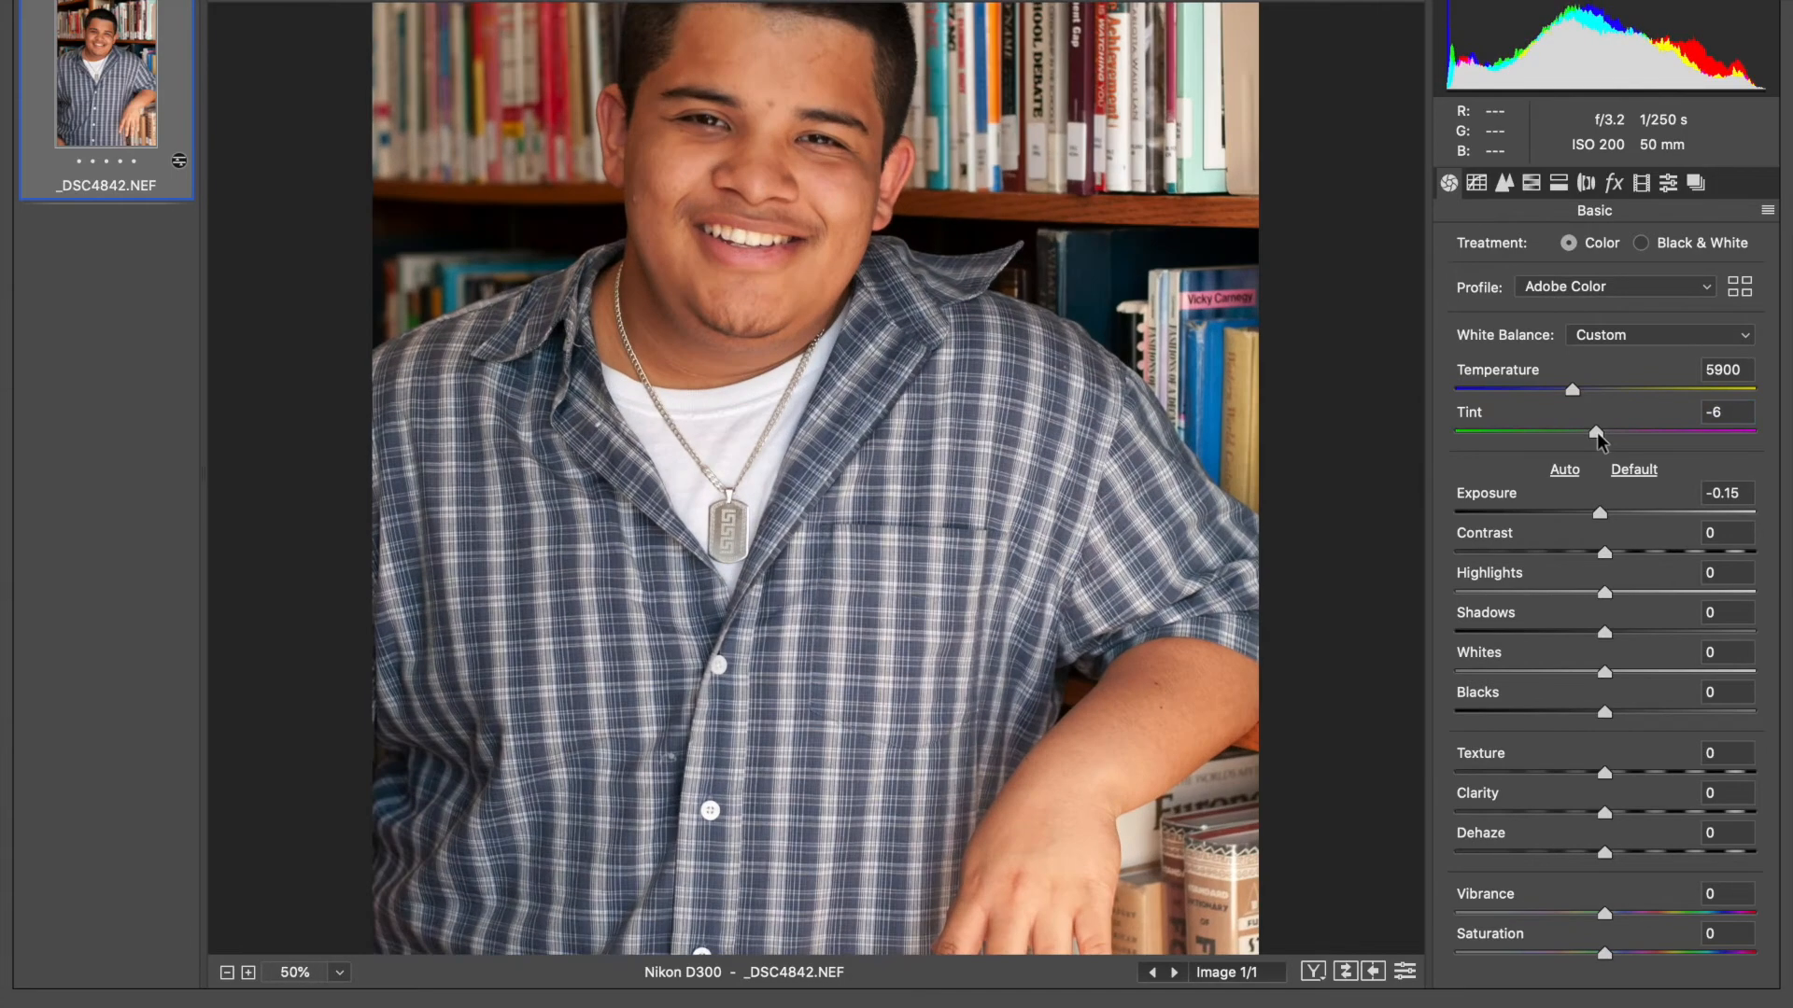
pyautogui.press('super+minus')
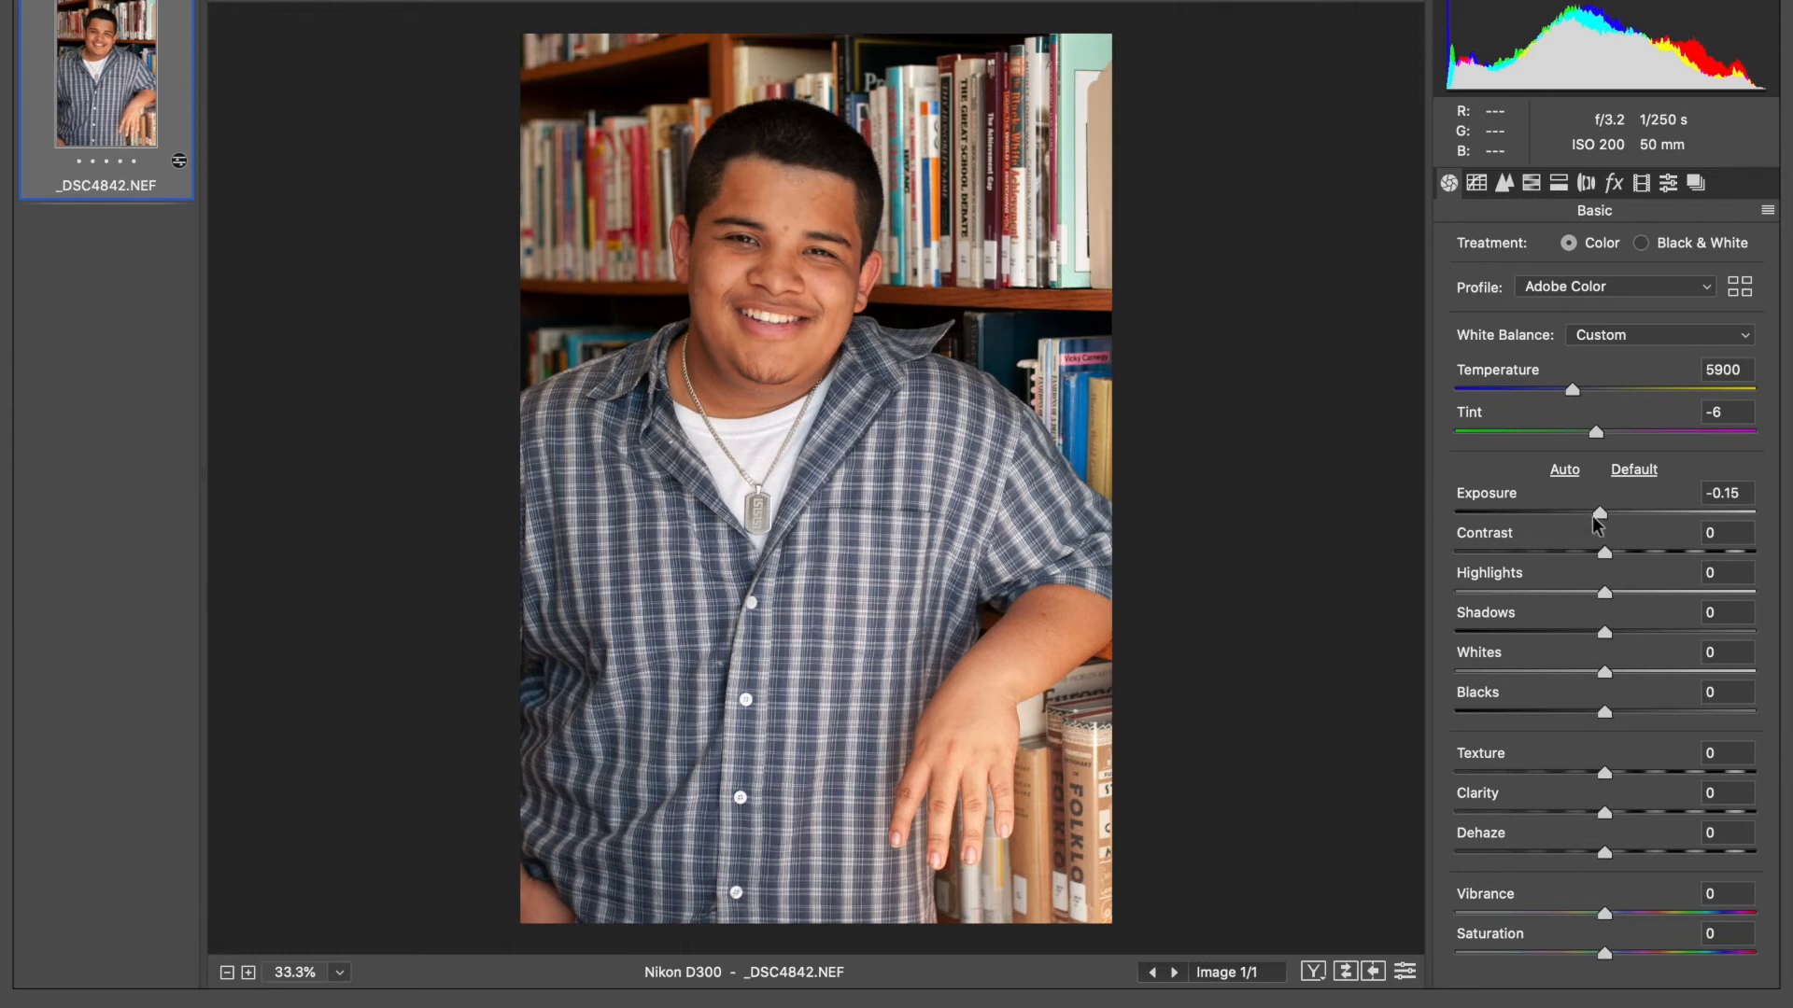
pyautogui.moveTo(1599, 510); pyautogui.dragTo(1605, 516)
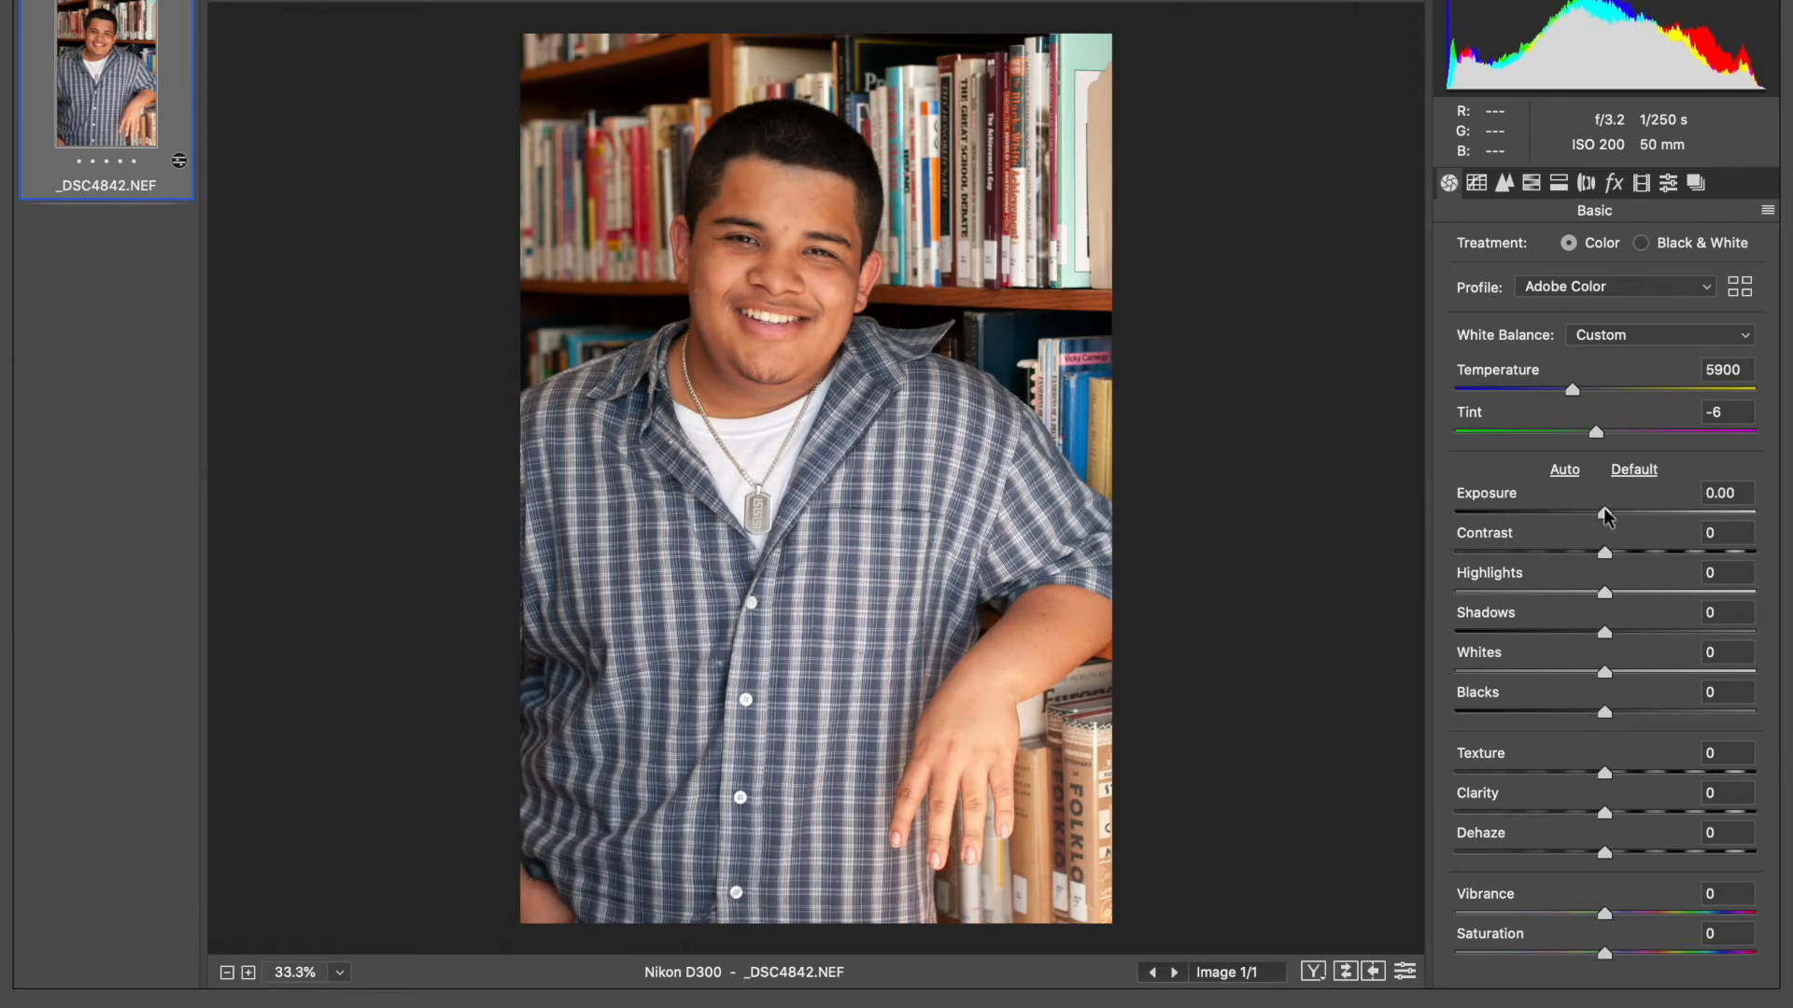
pyautogui.click(1605, 516)
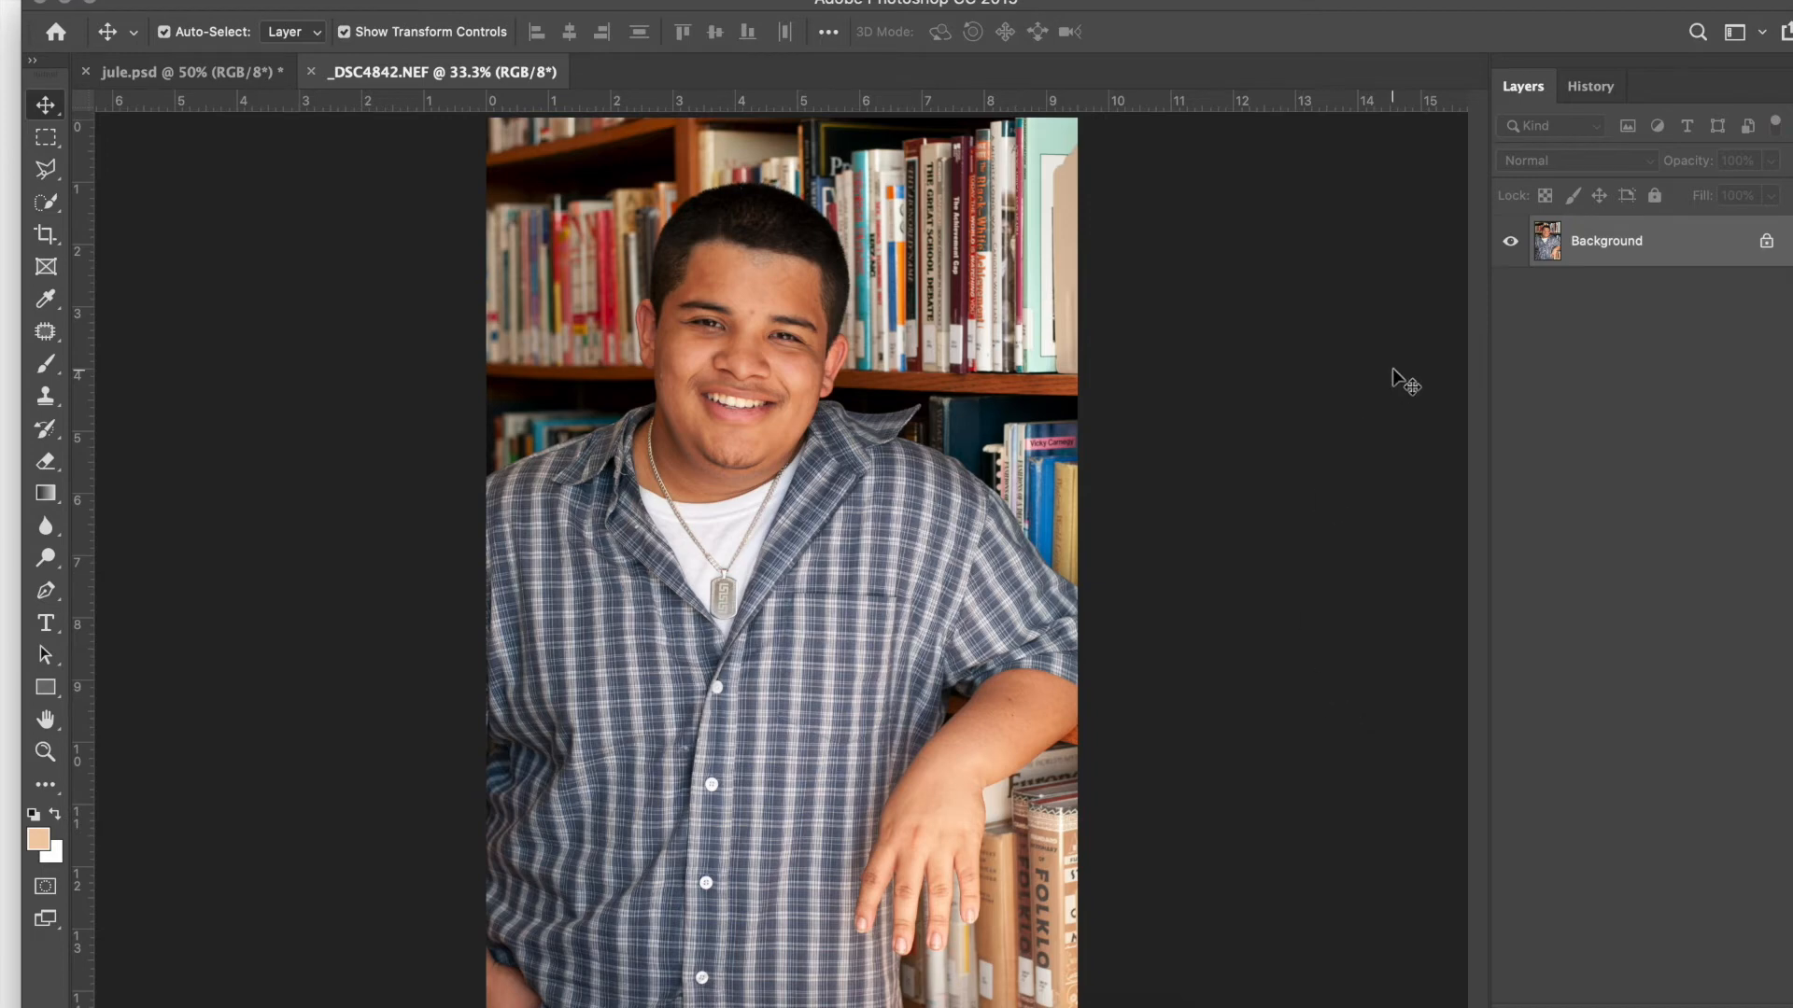
# Duplicate the Background layer of the bookshelf portrait and switch to the full screen view with menus.
pyautogui.press('super+j')
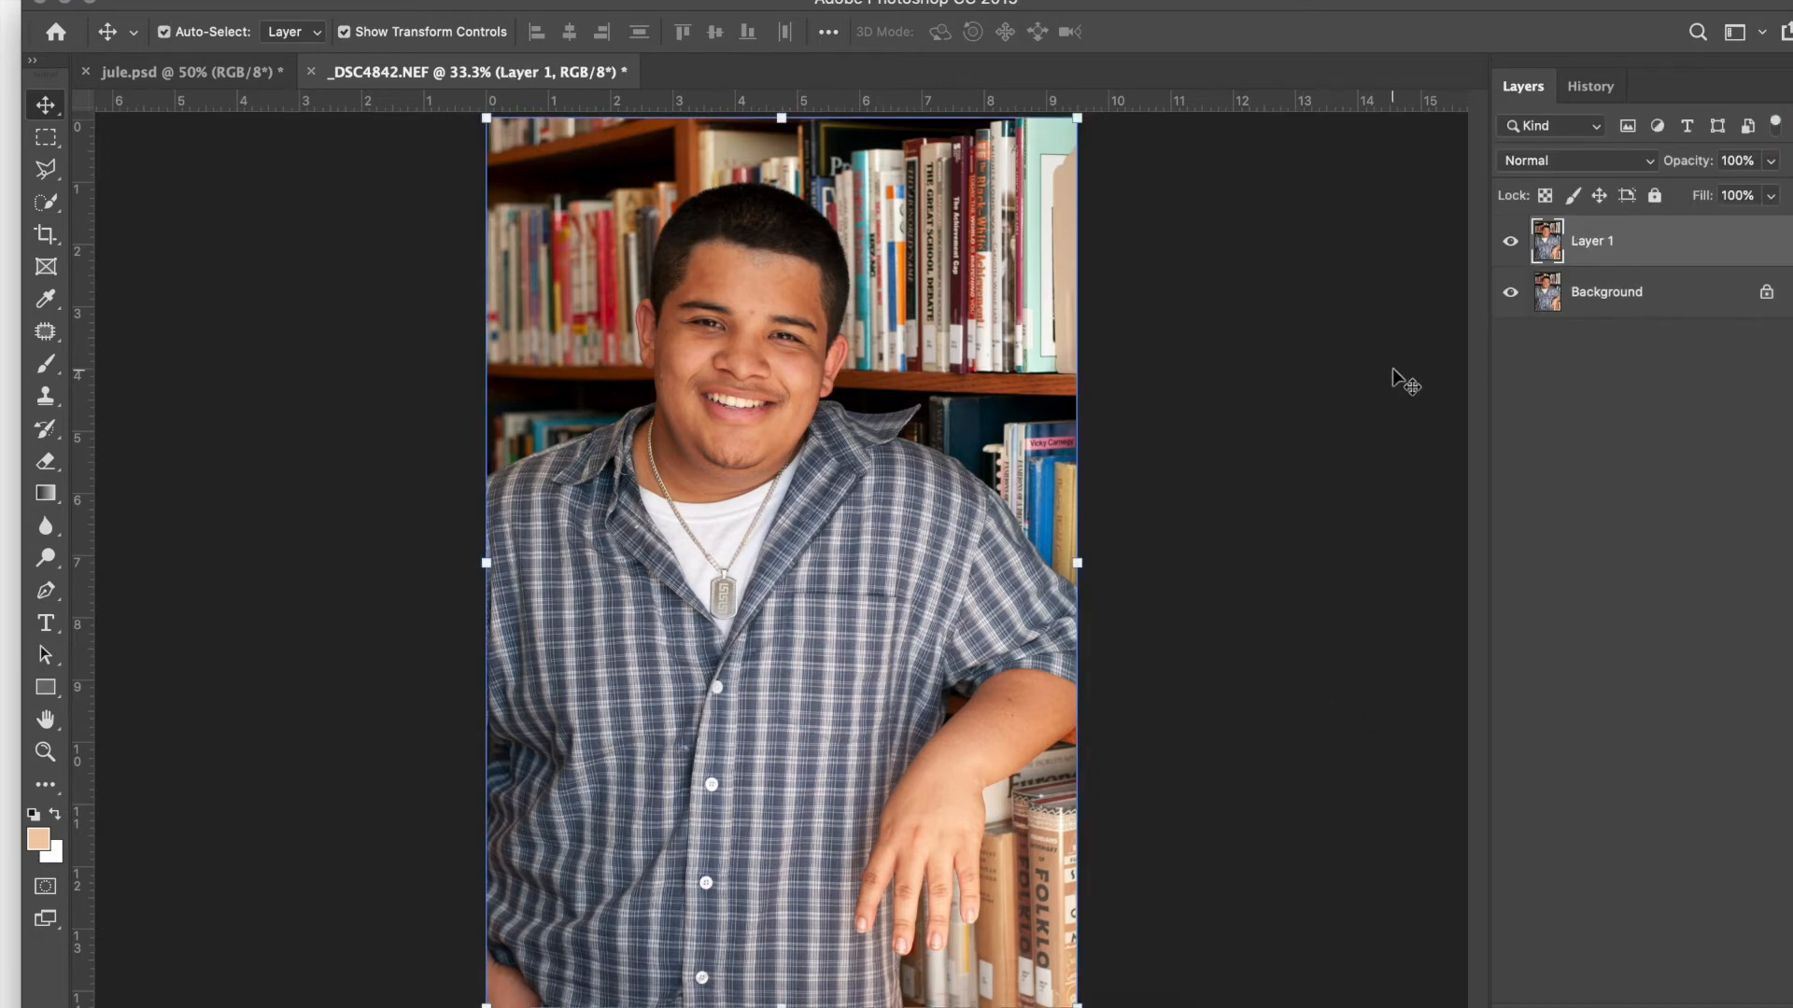
pyautogui.press('f')
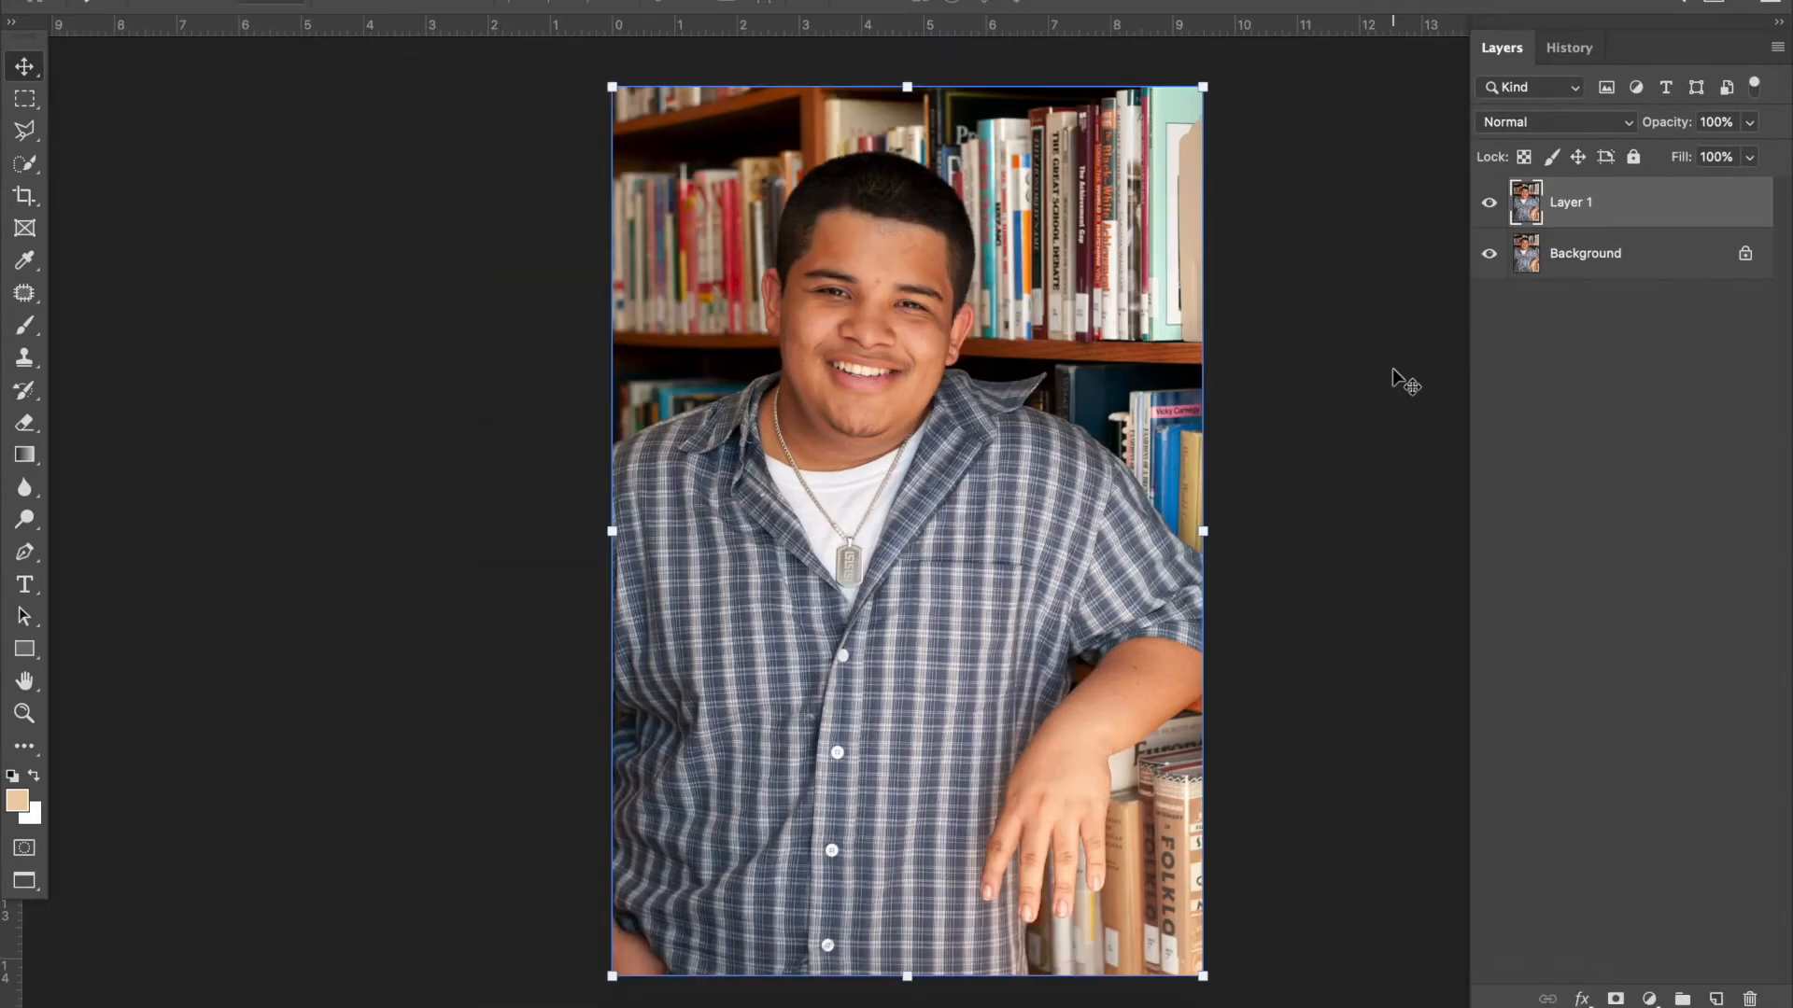
# Examine the face up close for skin blemishes, from the forehead and eyes down to the cheek and mouth.
pyautogui.press('super+equal')
pyautogui.press('super+equal')
pyautogui.press('super+equal')
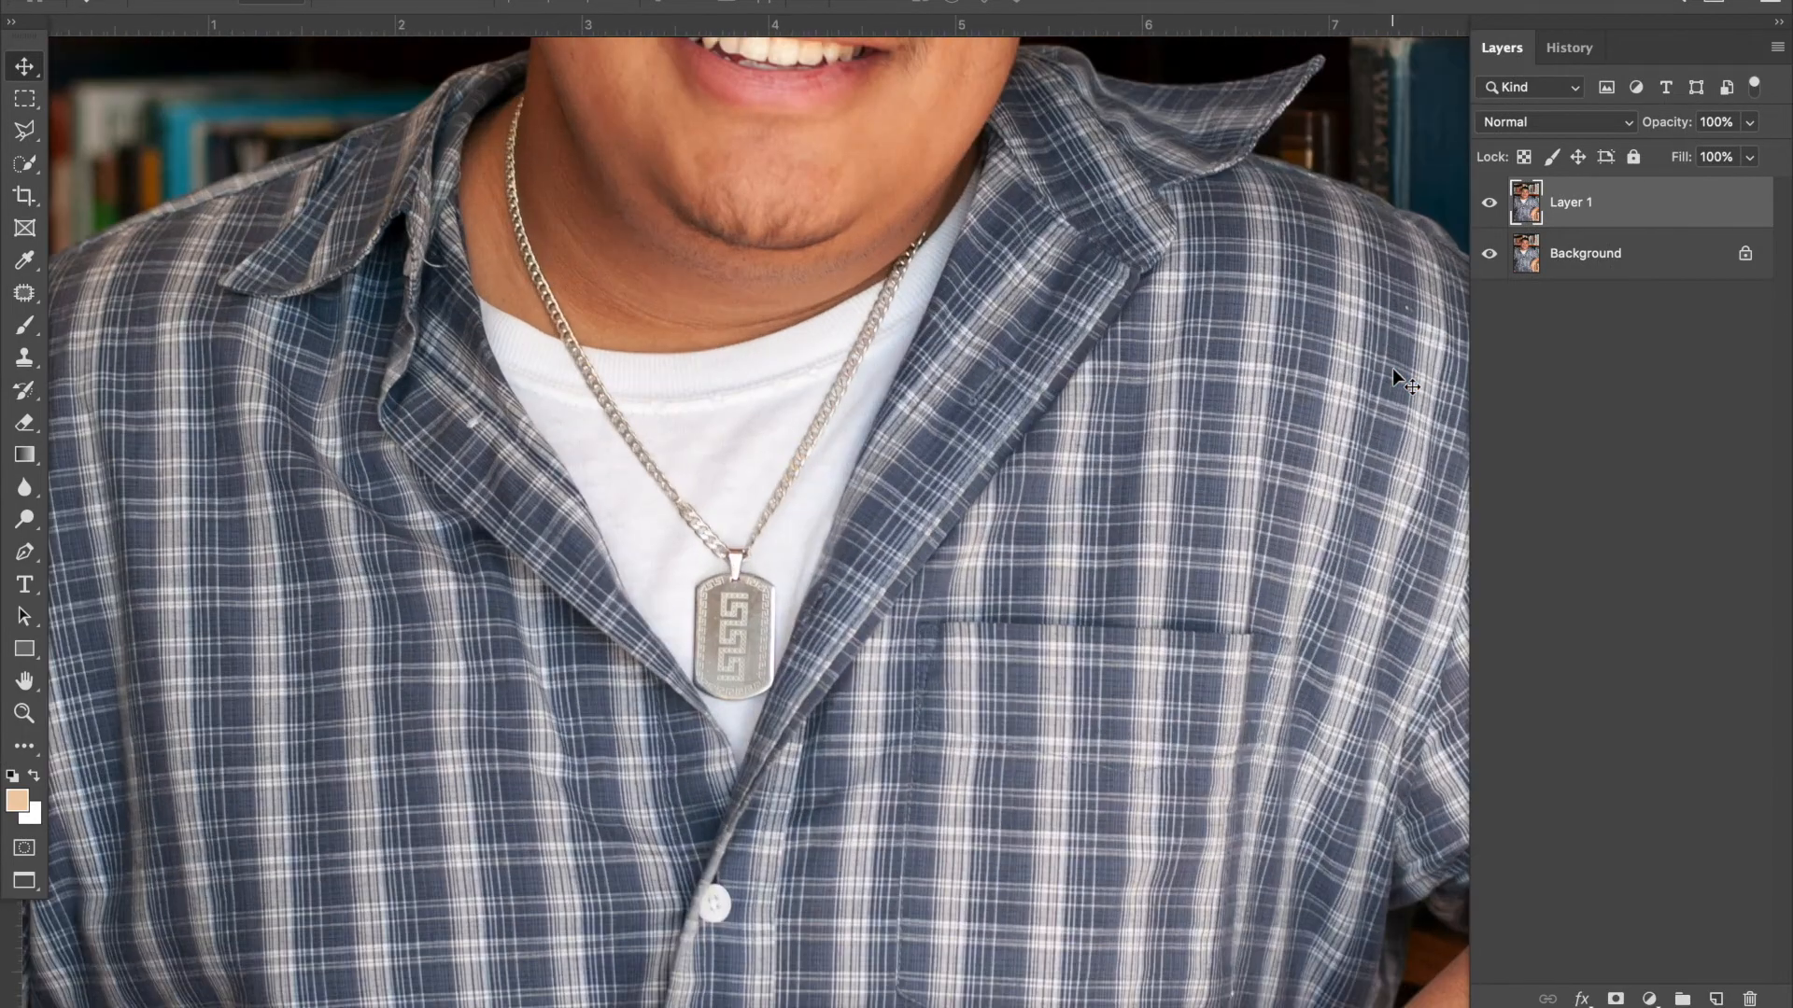
pyautogui.scroll(10, 928, 332)
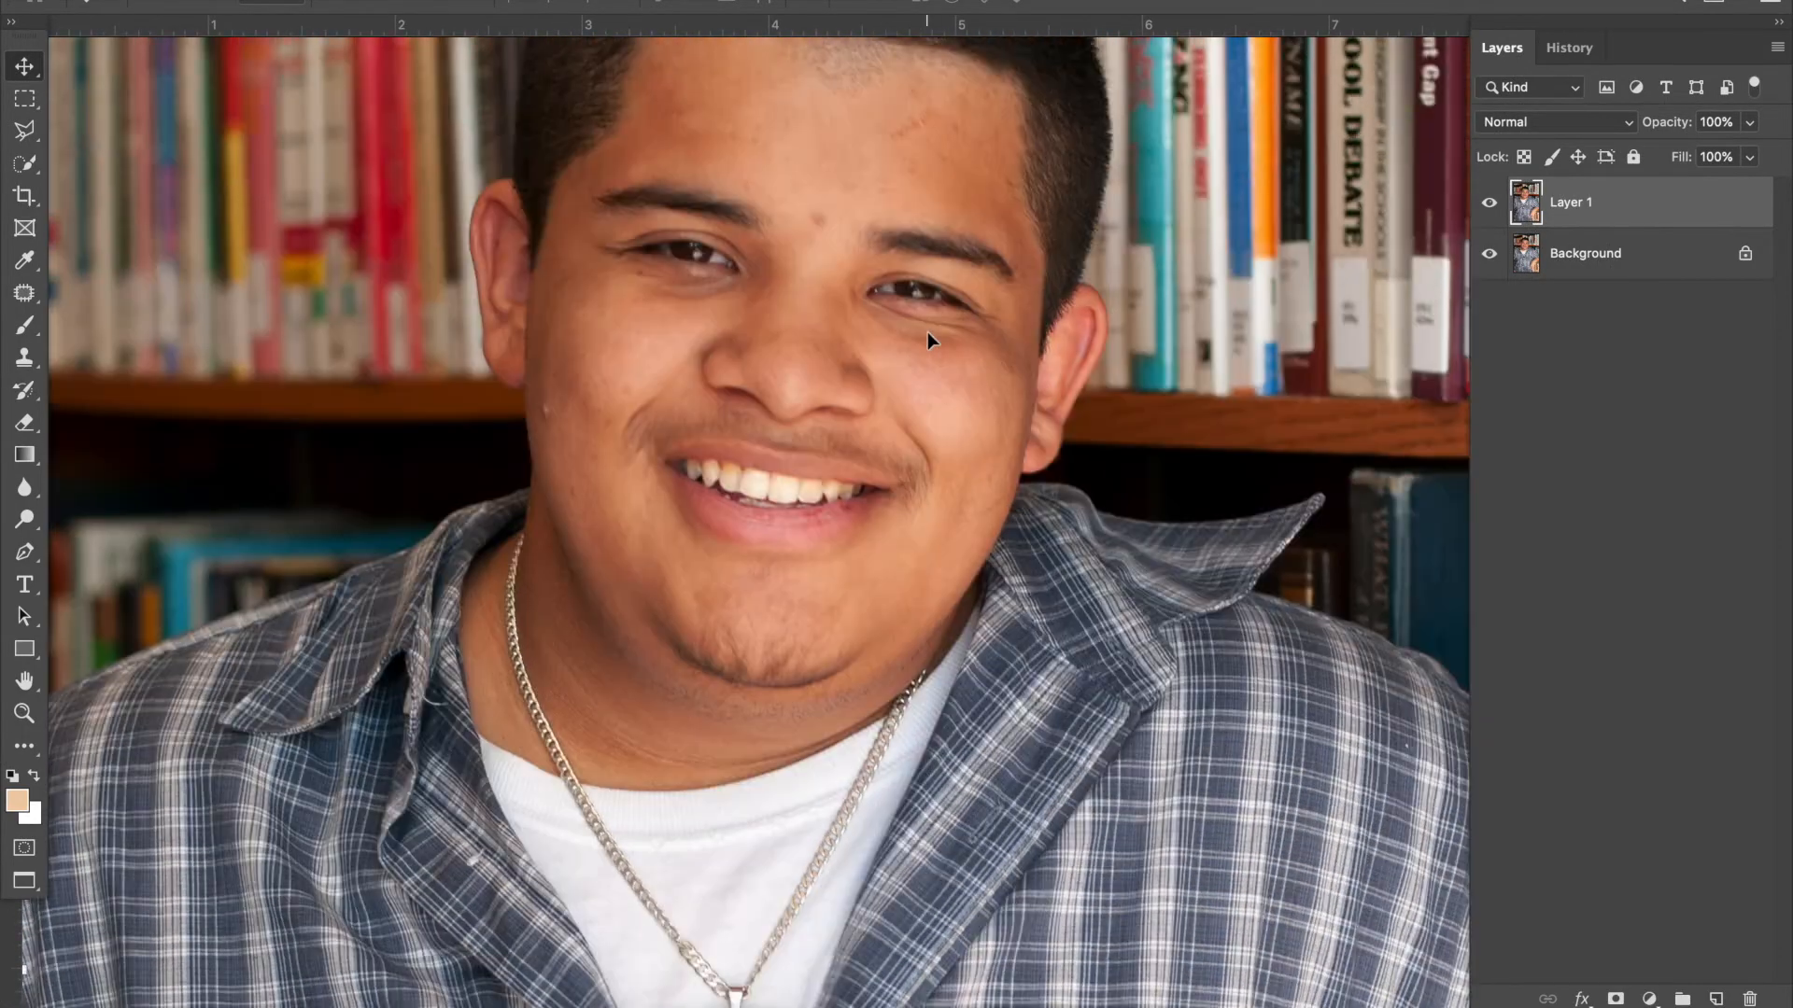
pyautogui.scroll(2, 928, 332)
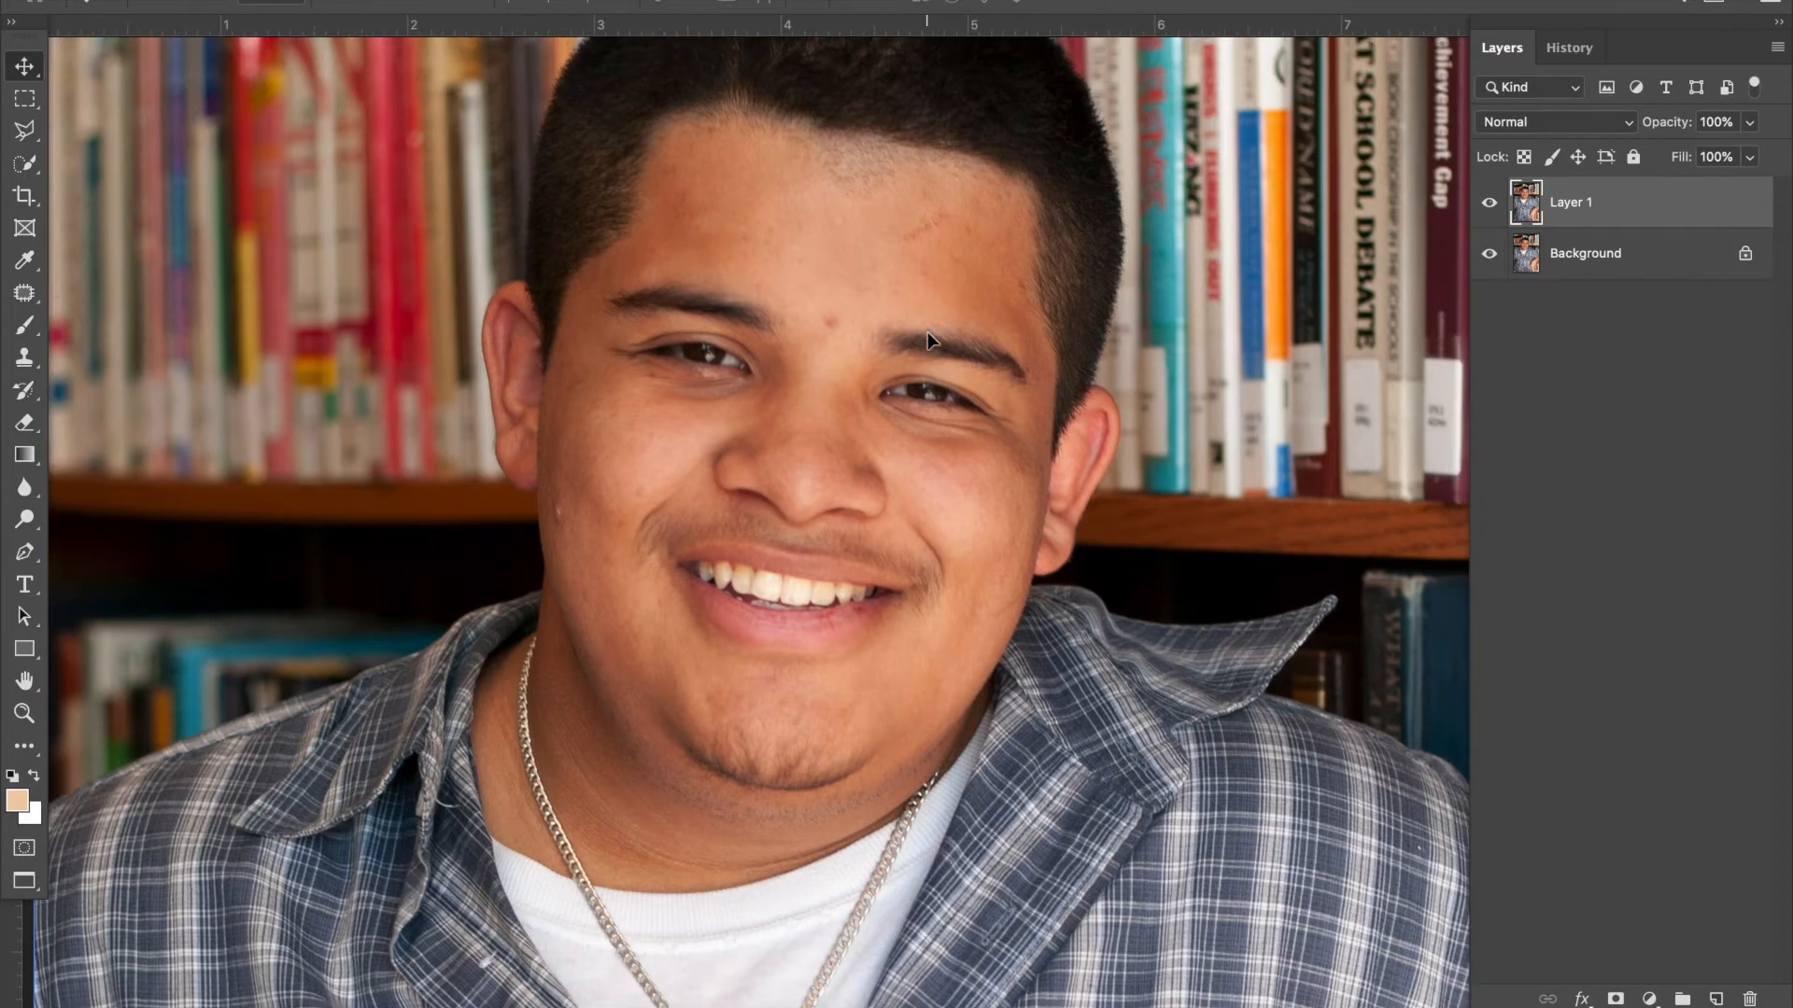
pyautogui.hscroll(1, 927, 332)
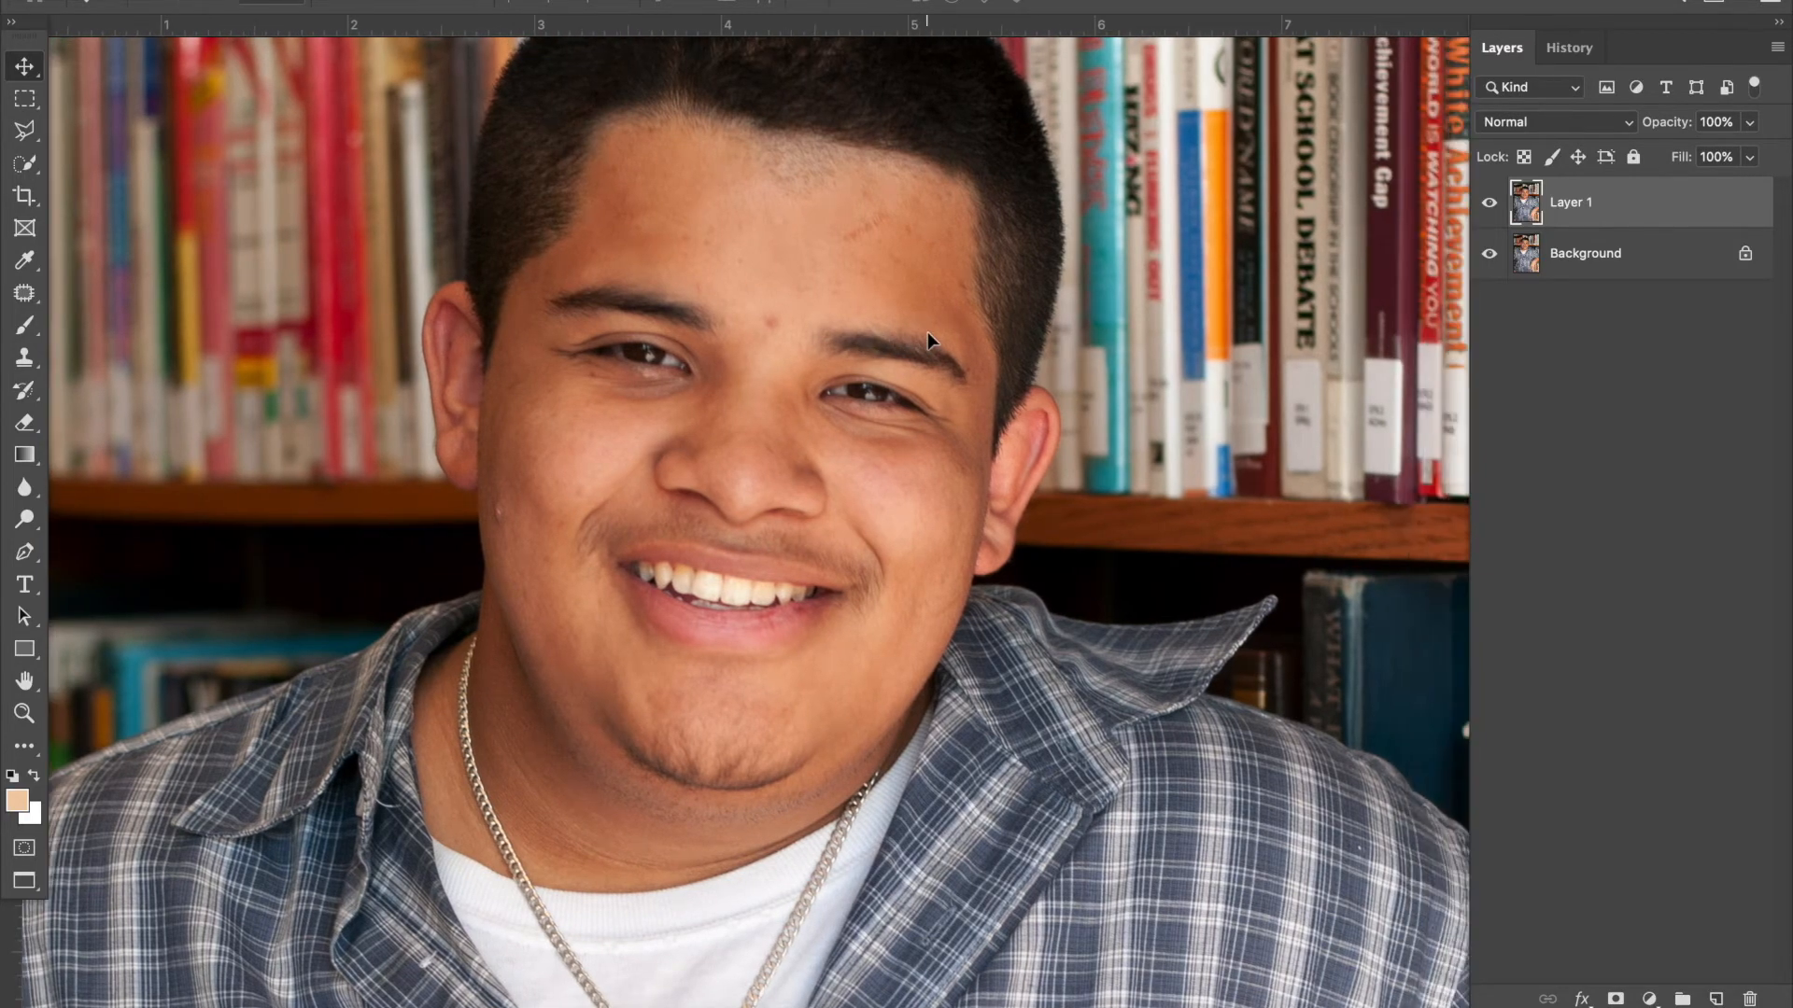
pyautogui.press('super+equal')
pyautogui.press('super+equal')
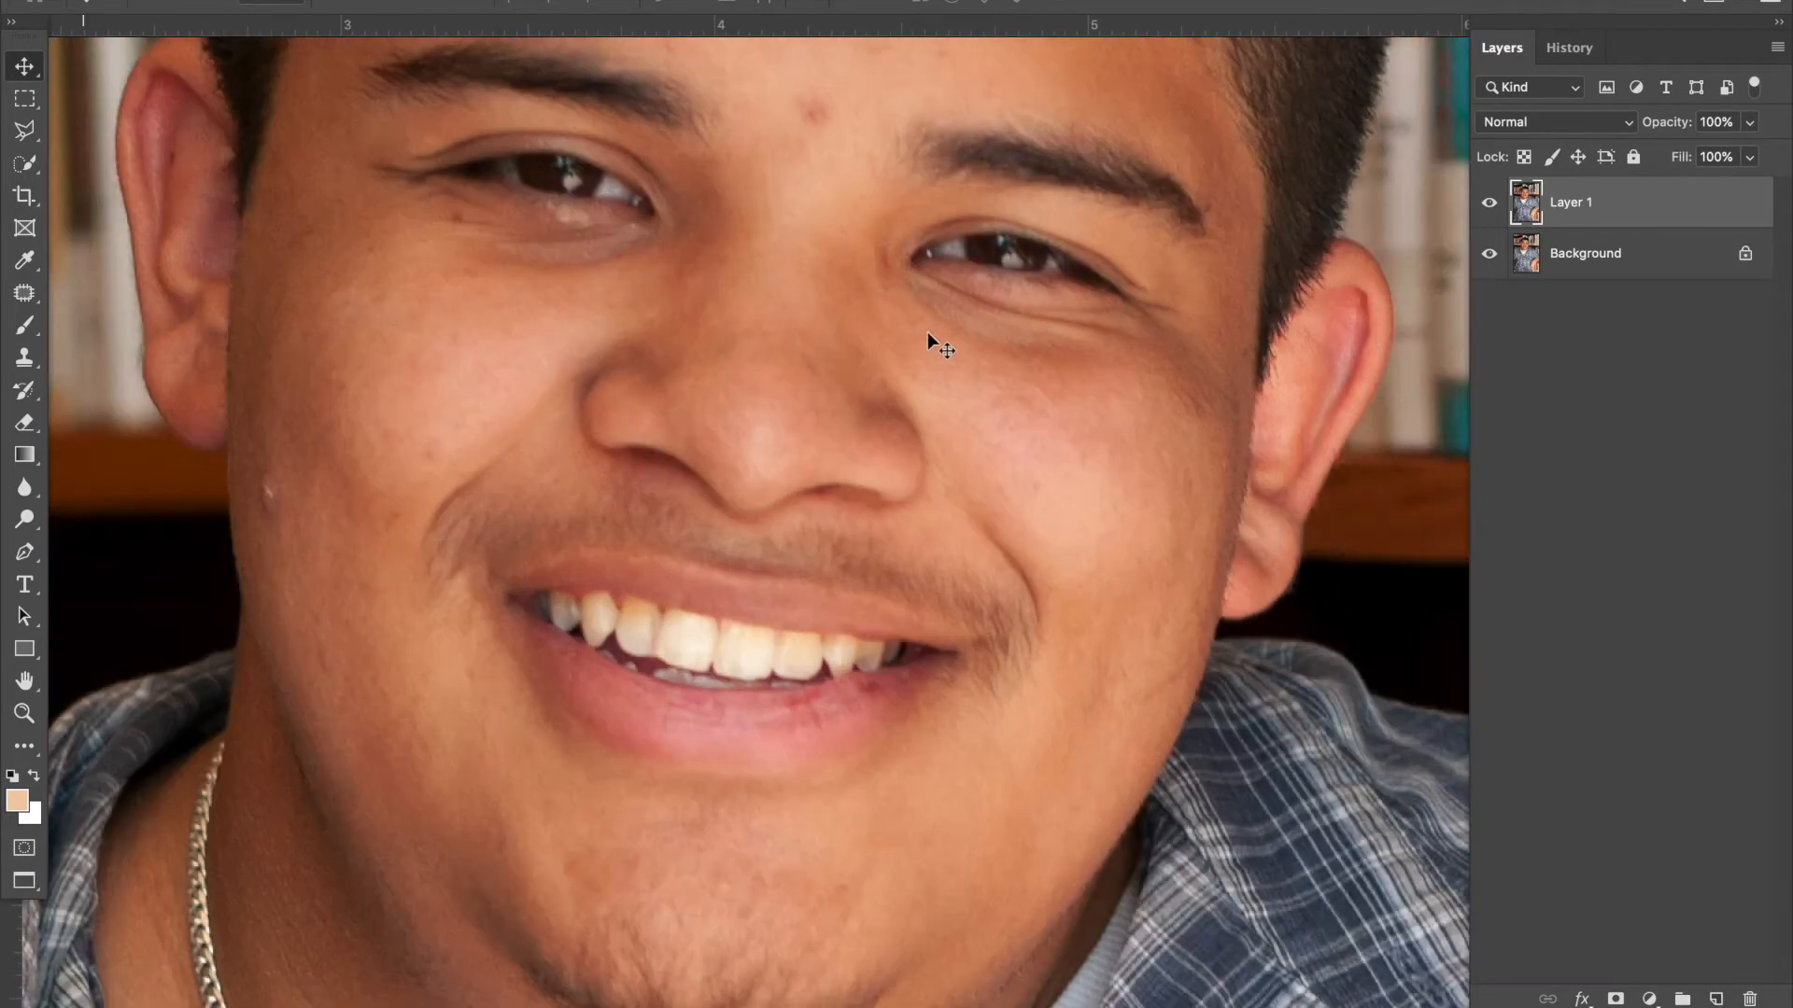
pyautogui.press('super+equal')
pyautogui.hscroll(-5, 927, 332)
pyautogui.scroll(3, 927, 332)
pyautogui.hscroll(10, 927, 332)
pyautogui.scroll(6, 927, 333)
pyautogui.hscroll(-7, 927, 332)
pyautogui.scroll(-4, 927, 333)
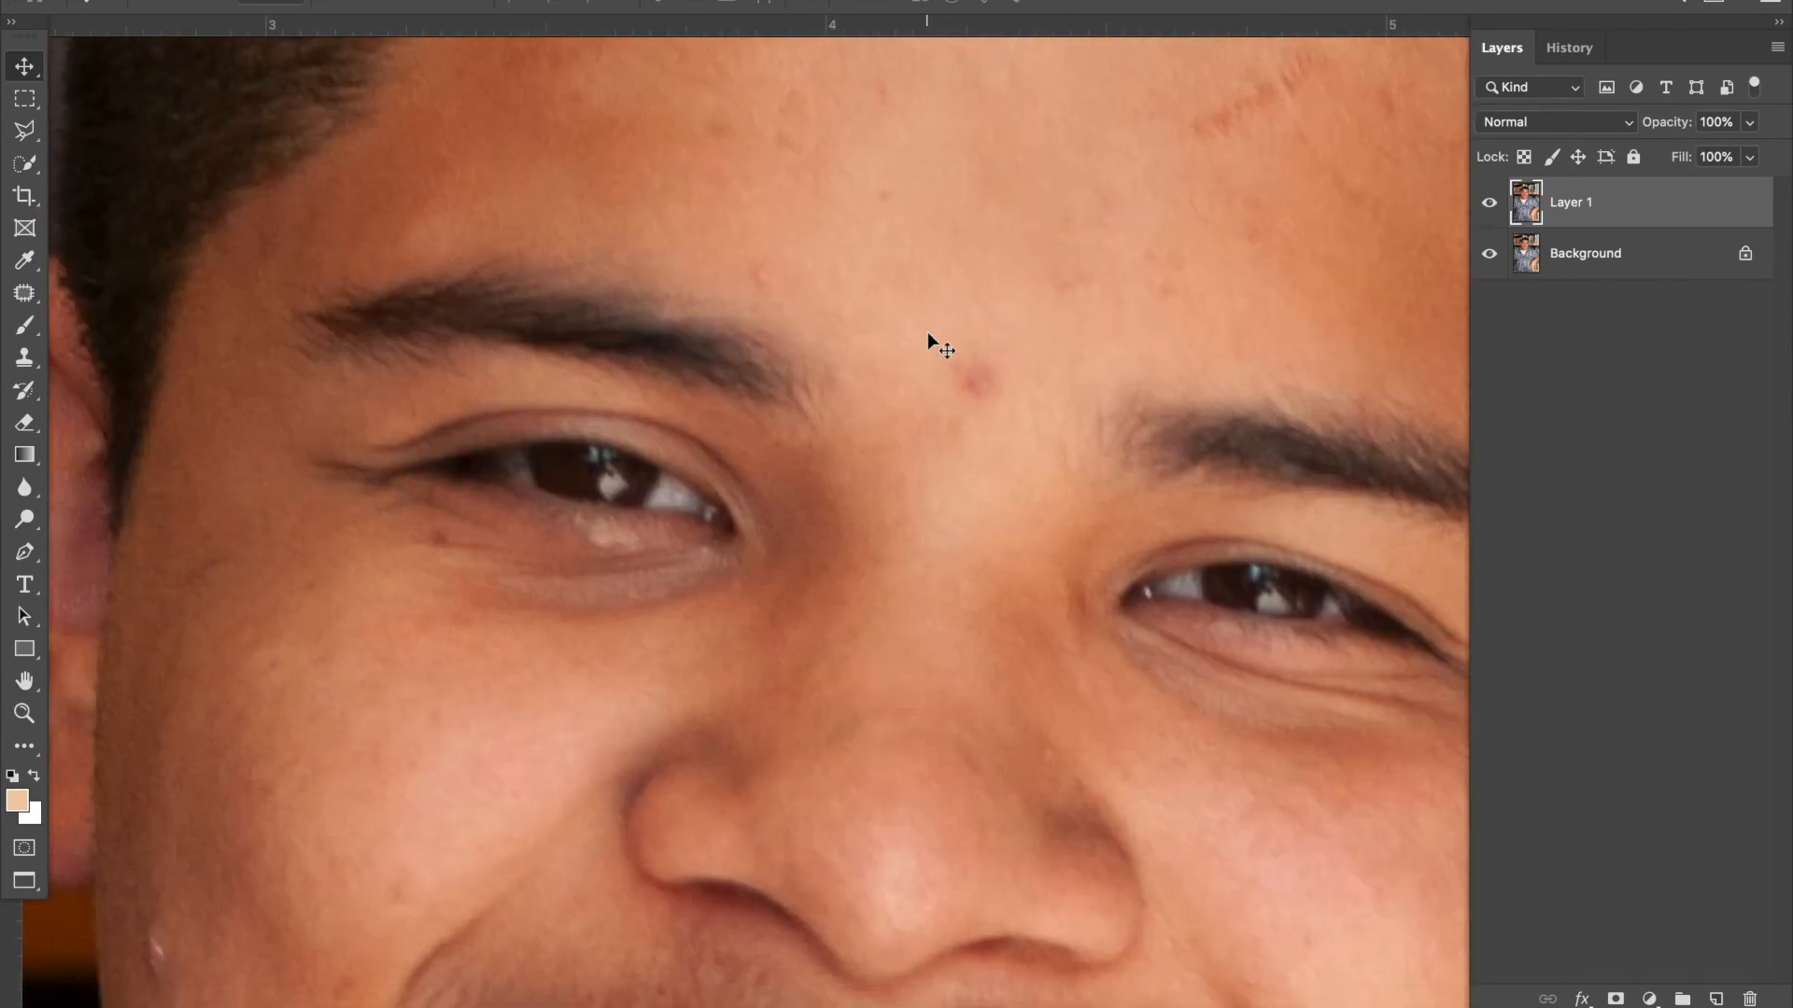
pyautogui.scroll(-5, 927, 333)
pyautogui.hscroll(-5, 927, 333)
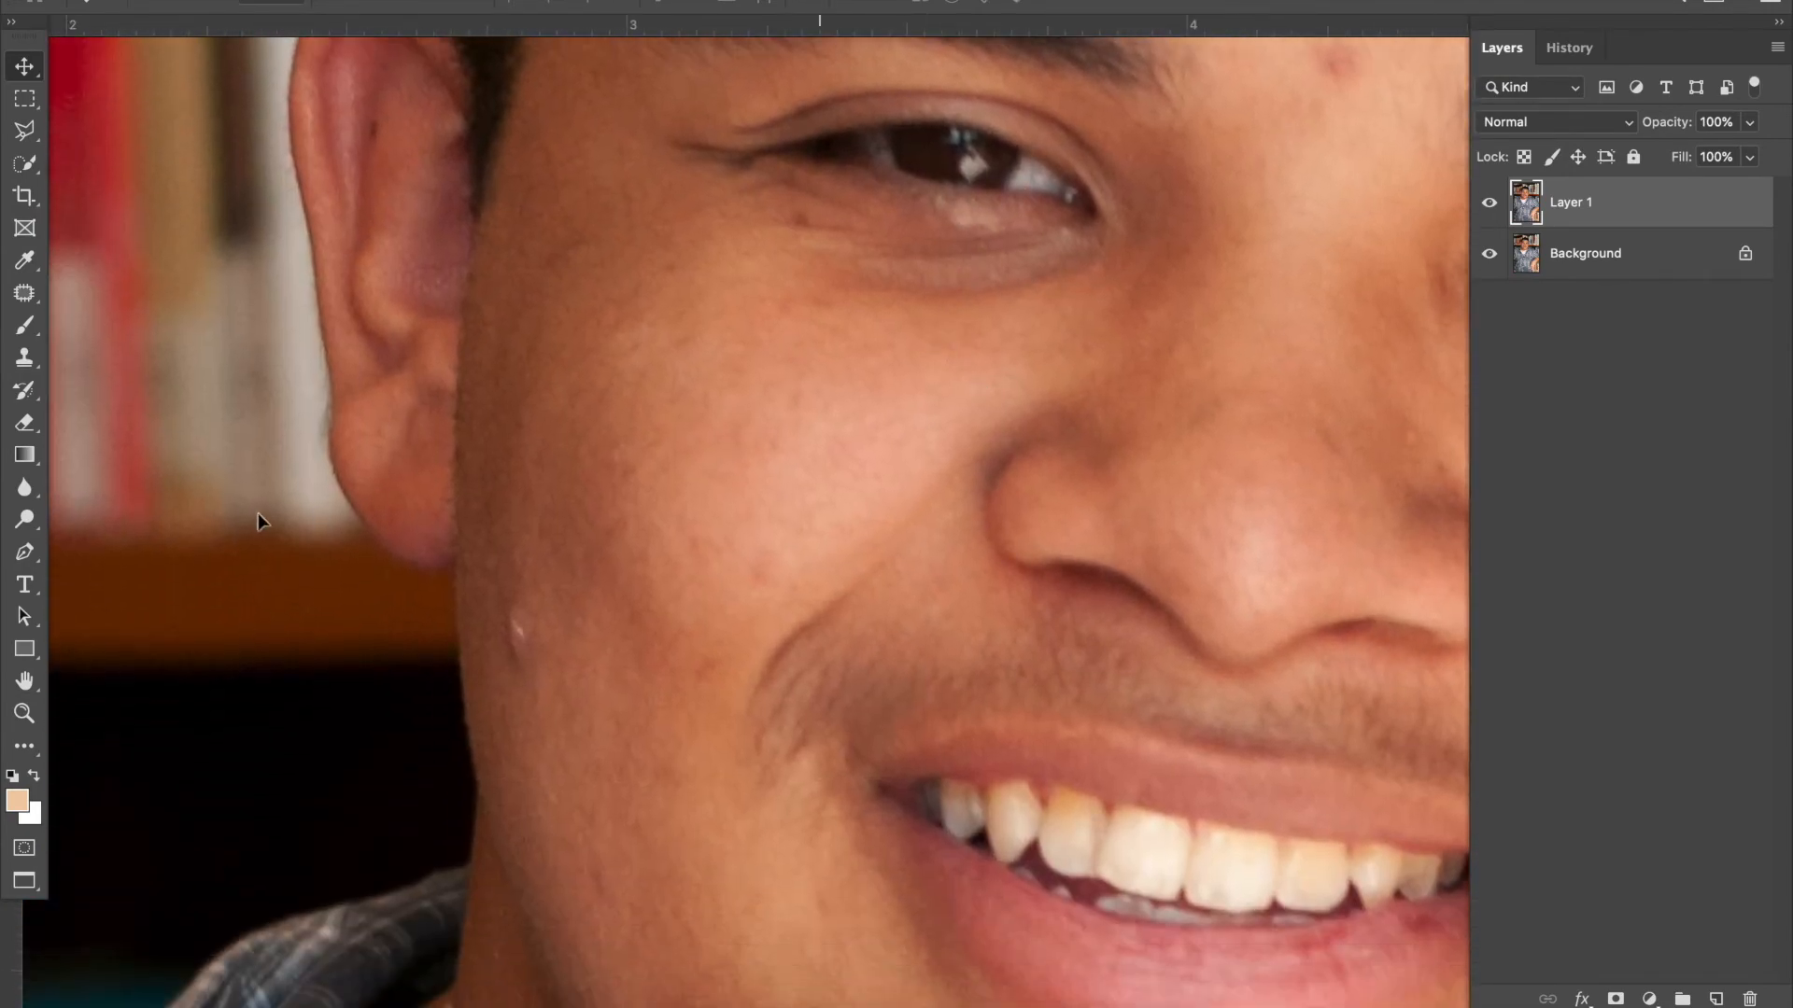
# Patch the small bump on the cheek below the ear with clean skin from just above it, and deselect.
pyautogui.click(25, 297)
pyautogui.rightClick(25, 297)
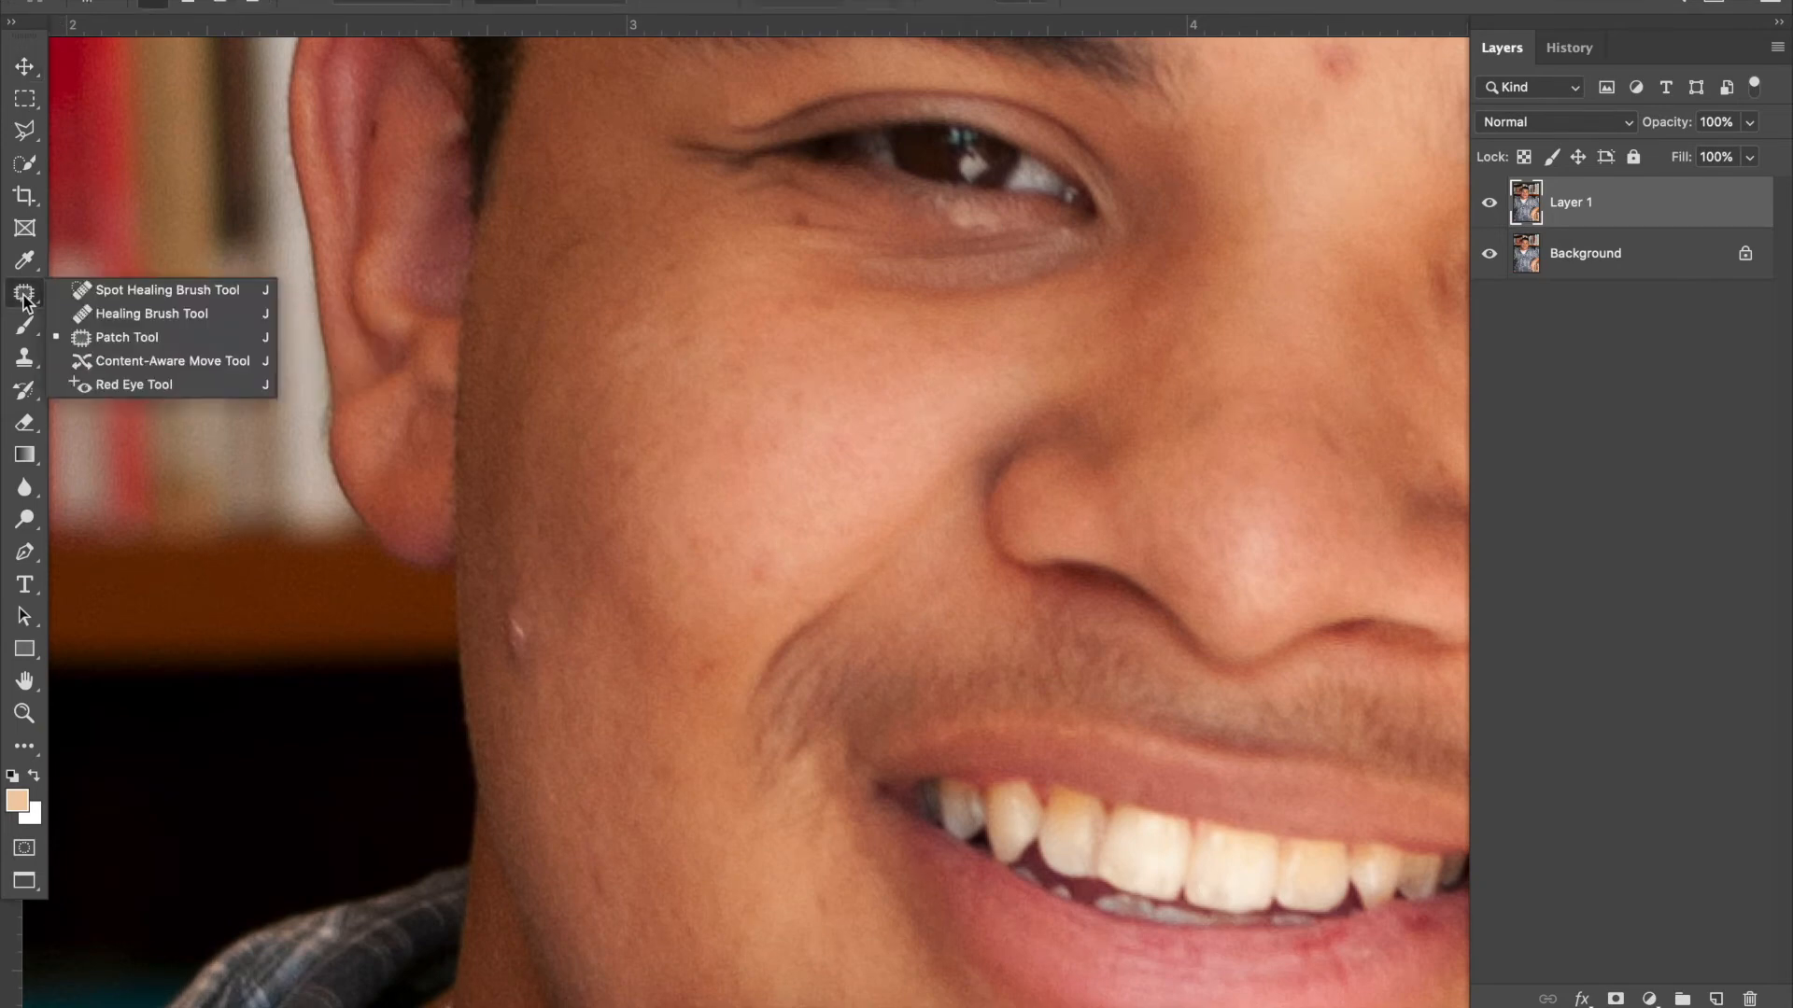
pyautogui.click(116, 338)
pyautogui.moveTo(505, 606)
pyautogui.mouseDown()
pyautogui.moveTo(500, 656)
pyautogui.moveTo(535, 663)
pyautogui.moveTo(538, 612)
pyautogui.moveTo(518, 590)
pyautogui.moveTo(529, 509)
pyautogui.mouseUp()
pyautogui.press('super+d')
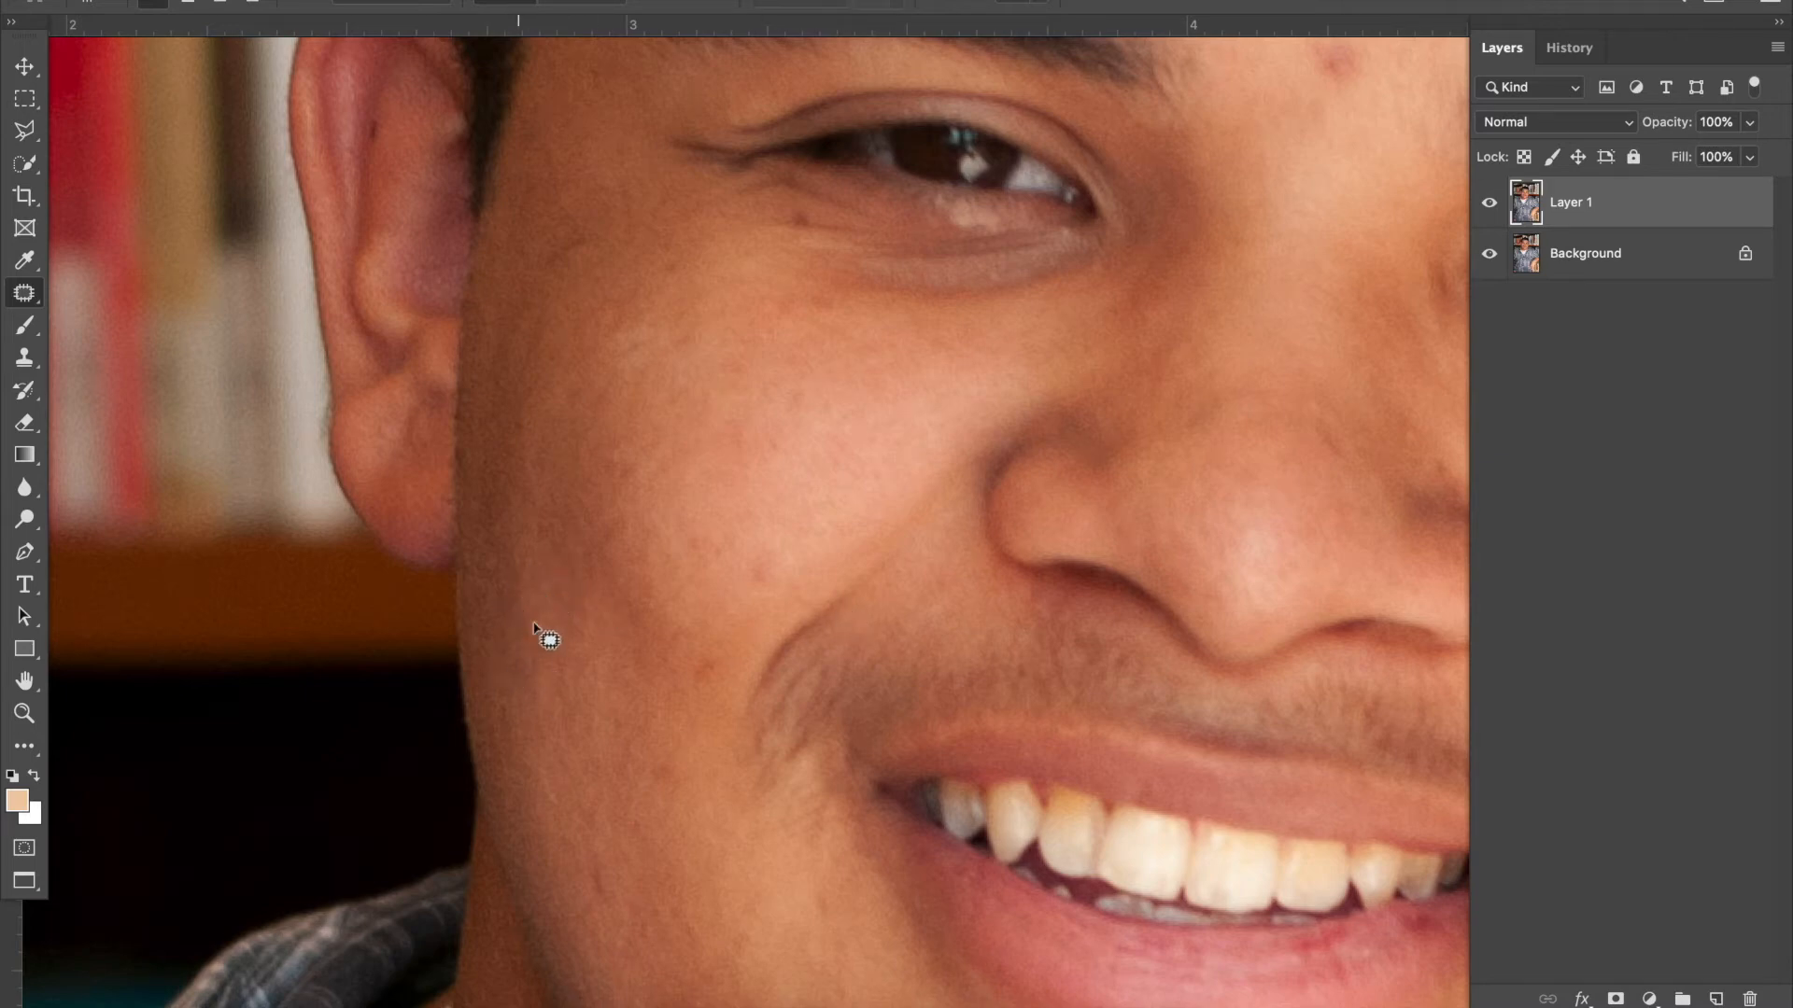
# Soften the red spot between the eyebrows by cloning clear forehead skin over it with a size 60 Clone Stamp, and compare before and after.
pyautogui.hscroll(2, 1034, 340)
pyautogui.hscroll(4, 1033, 340)
pyautogui.scroll(2, 1033, 339)
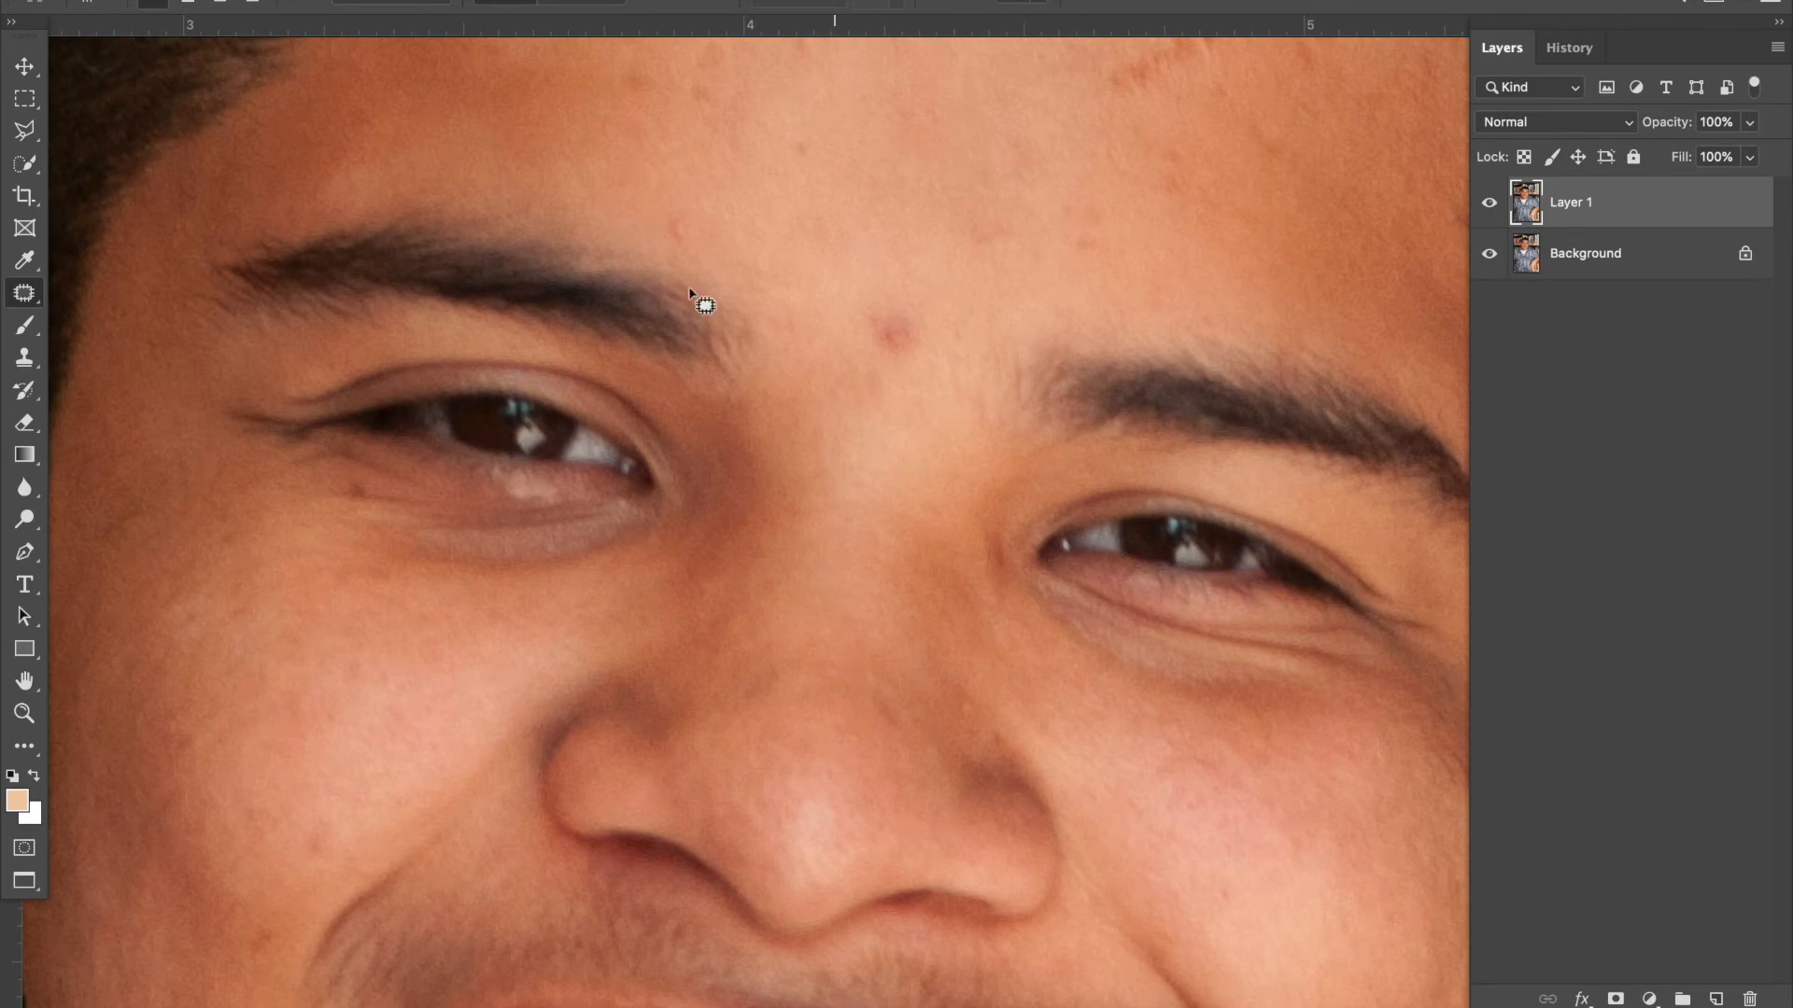
pyautogui.click(27, 360)
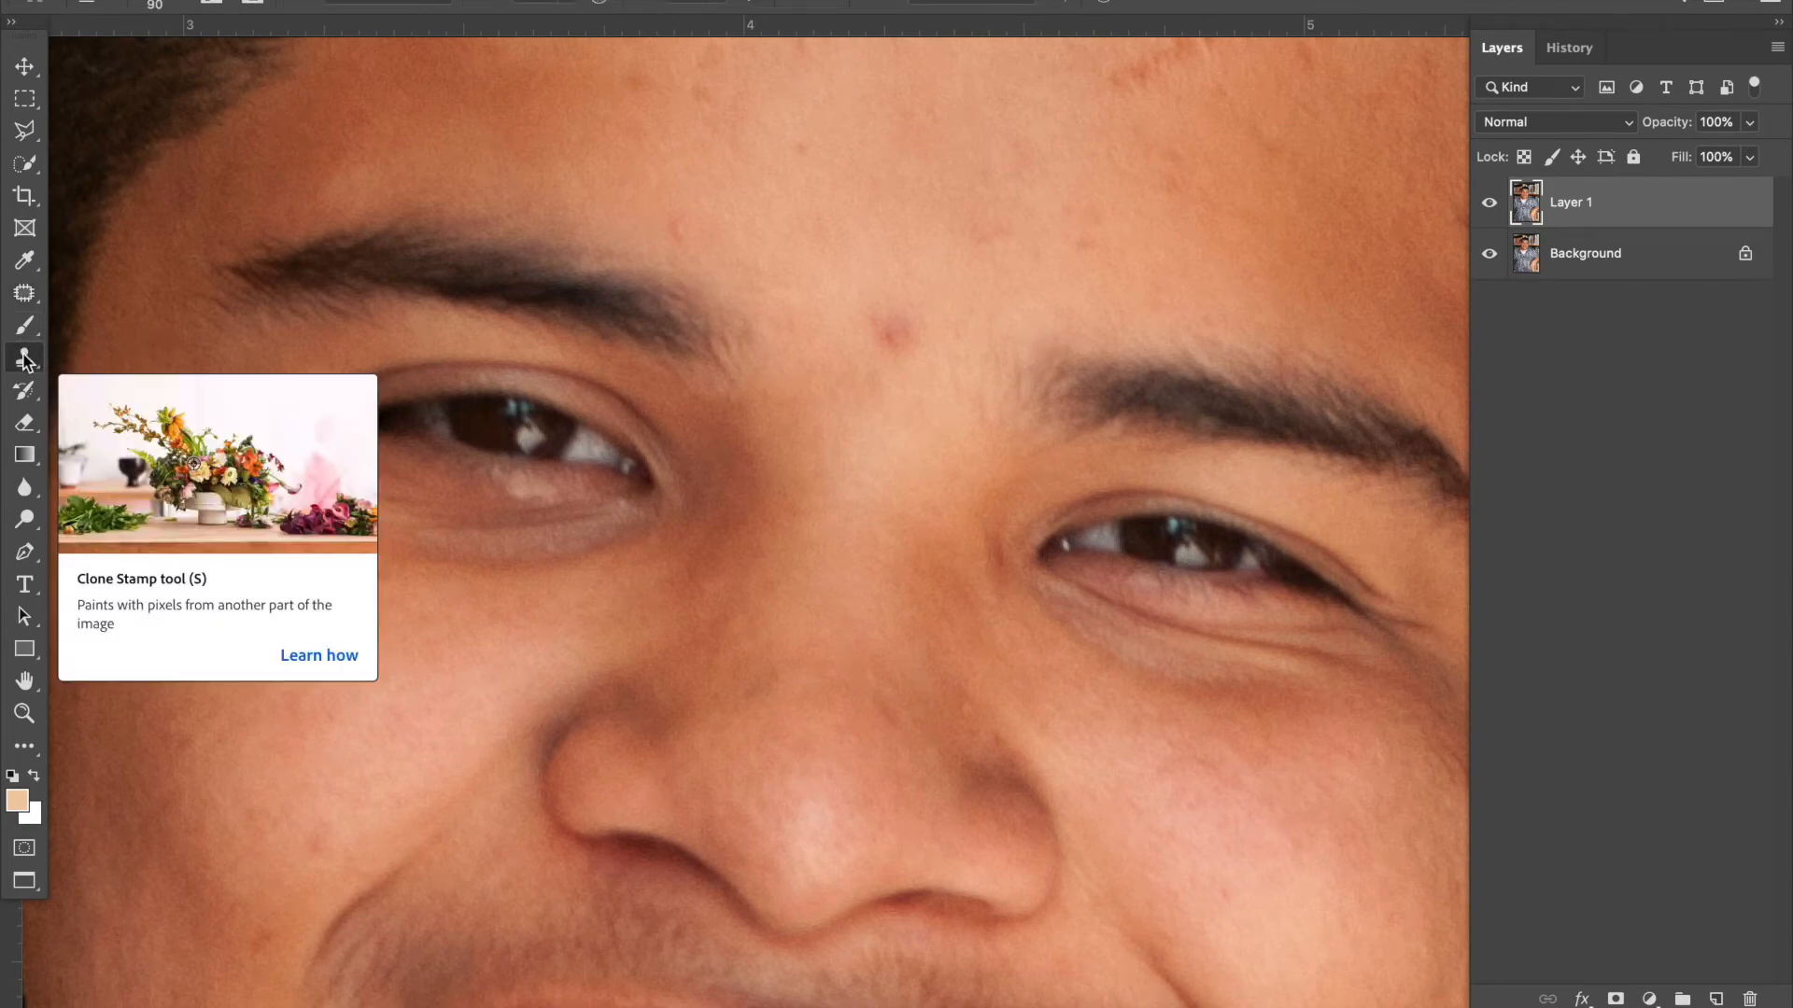
pyautogui.press('[')
pyautogui.press('[')
pyautogui.press('[')
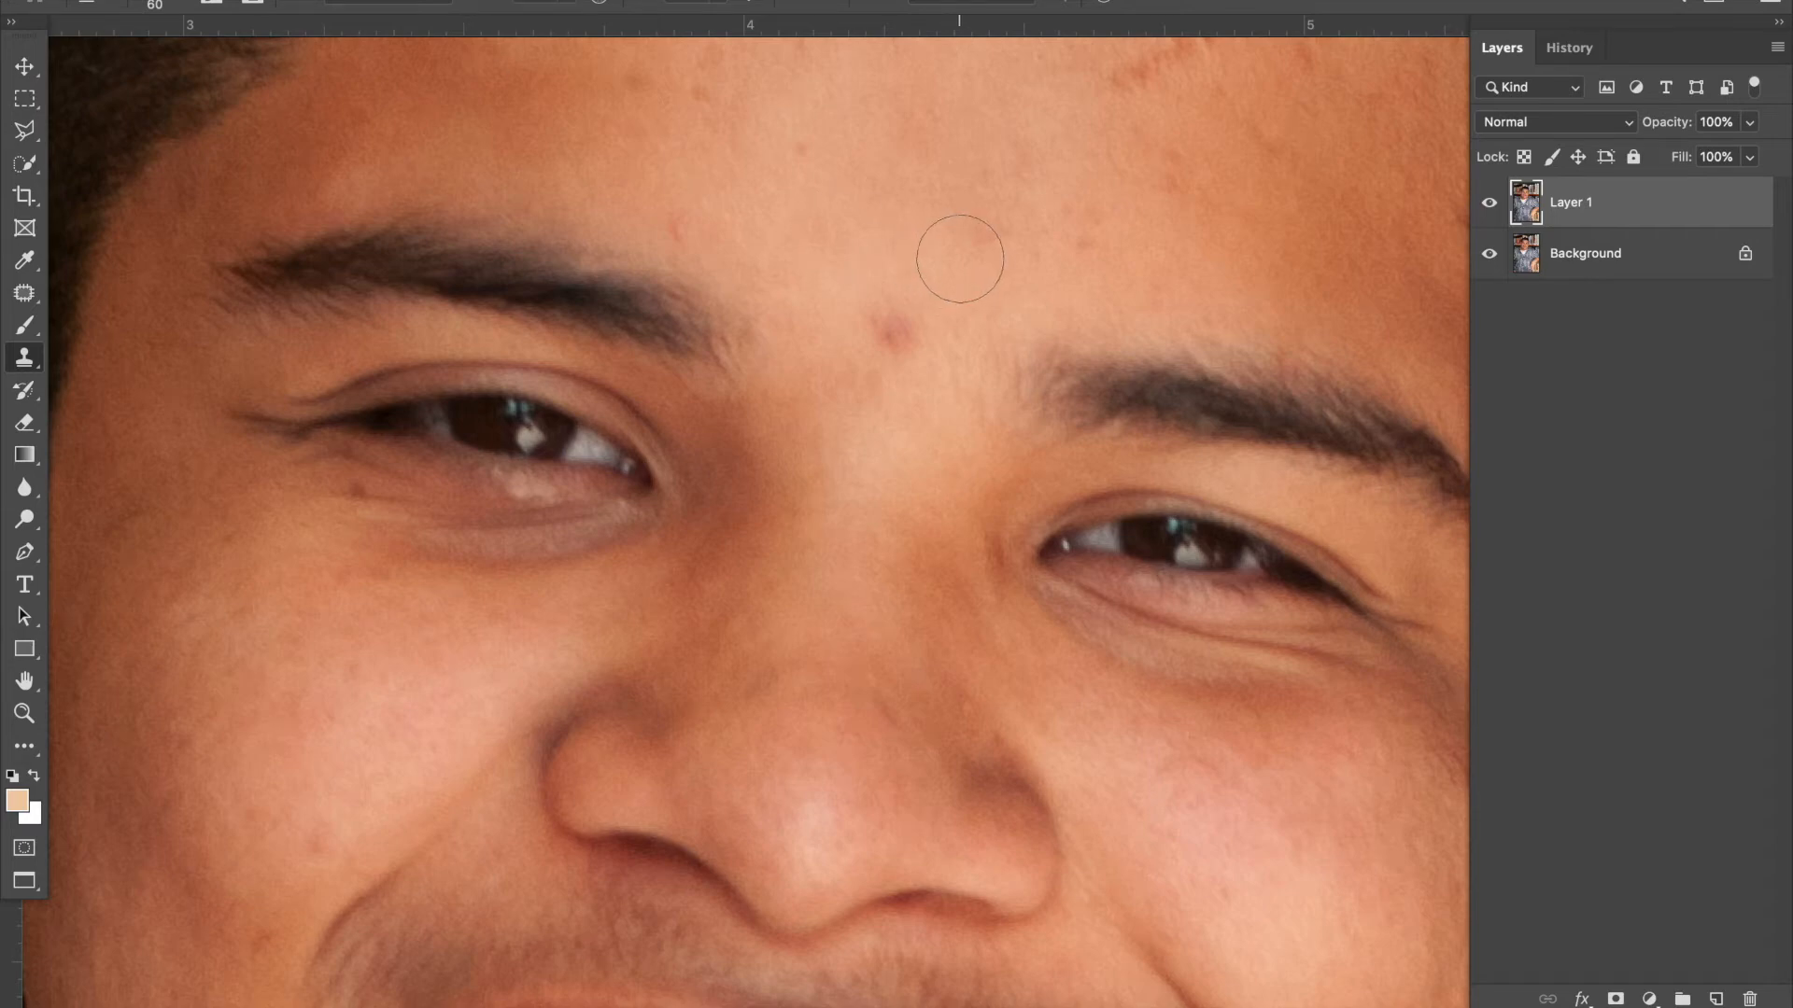
pyautogui.keyDown('alt'); pyautogui.click(911, 213); pyautogui.keyUp('alt')
pyautogui.click(892, 329)
pyautogui.press('super+z')
pyautogui.press('super+z')
pyautogui.press('super+z')
pyautogui.scroll(1, 950, 170)
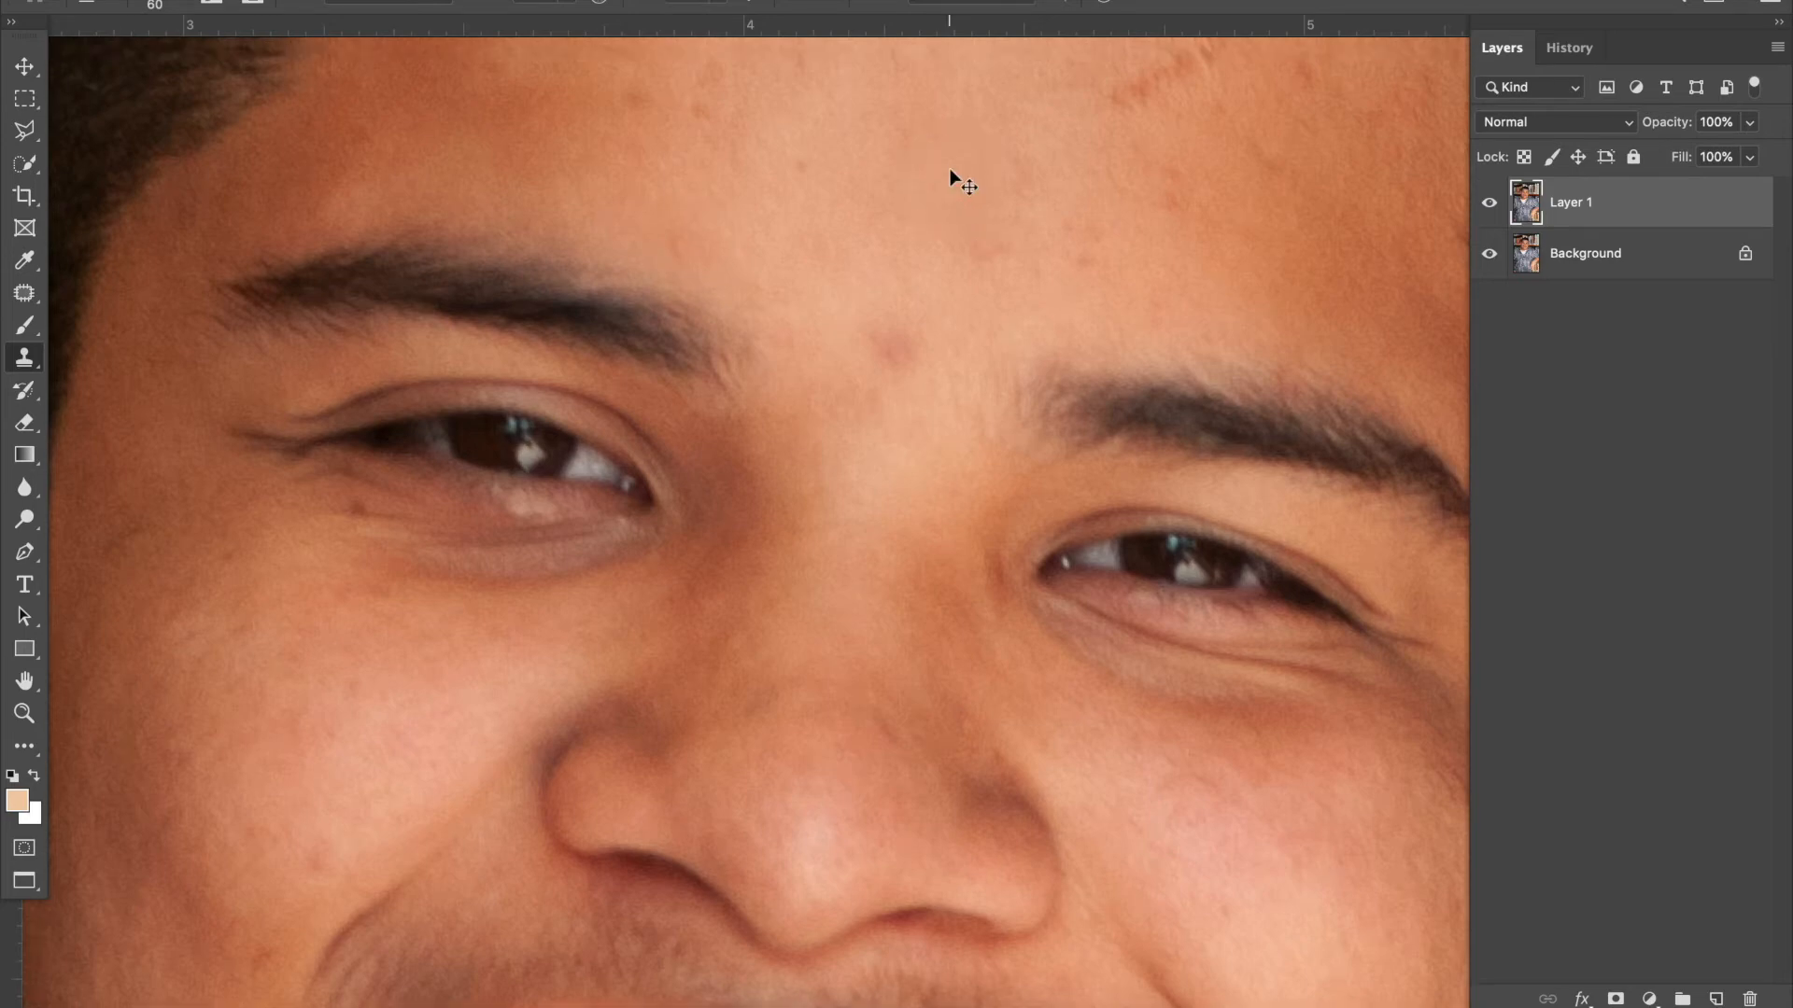
# Clone clear skin over the small spot above the inner end of the eyebrow with a size 40 brush.
pyautogui.press('[')
pyautogui.press('[')
pyautogui.press('super+z')
pyautogui.keyDown('alt'); pyautogui.click(616, 174); pyautogui.keyUp('alt')
pyautogui.moveTo(681, 247); pyautogui.dragTo(711, 242)
# Clone away the small blemishes on the upper forehead below the hairline.
pyautogui.scroll(4, 924, 177)
pyautogui.hscroll(1, 925, 177)
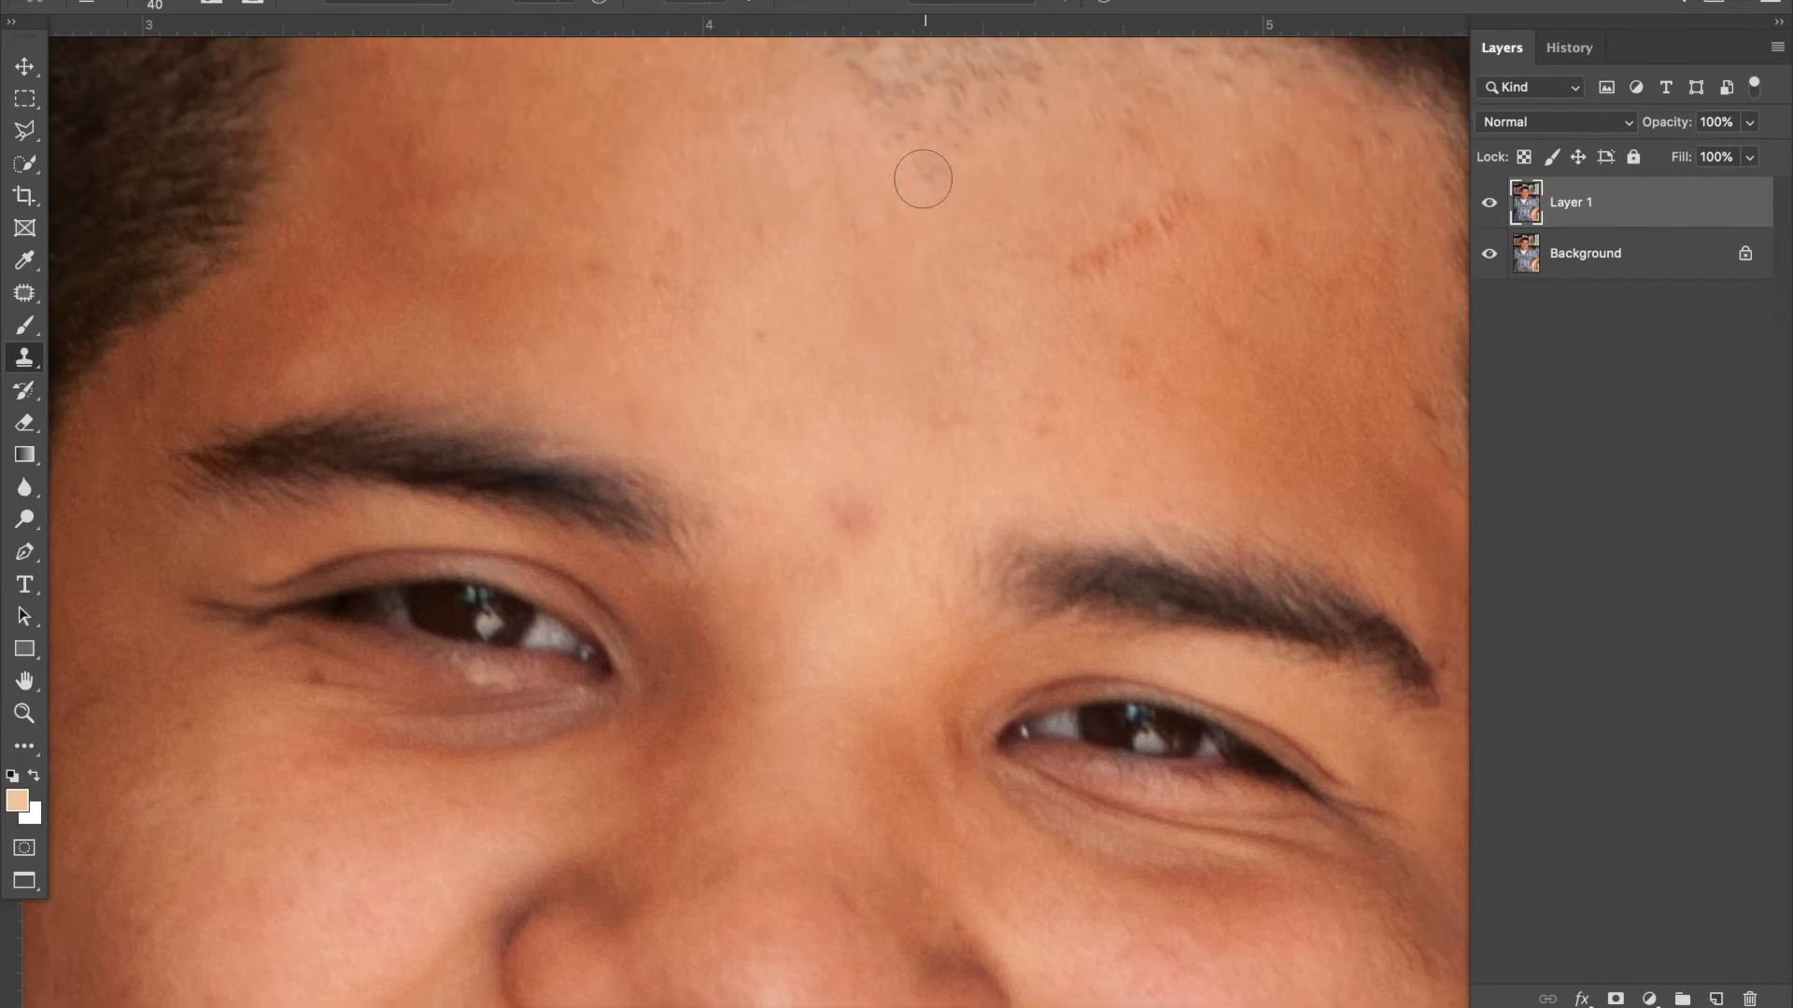
pyautogui.scroll(3, 1020, 165)
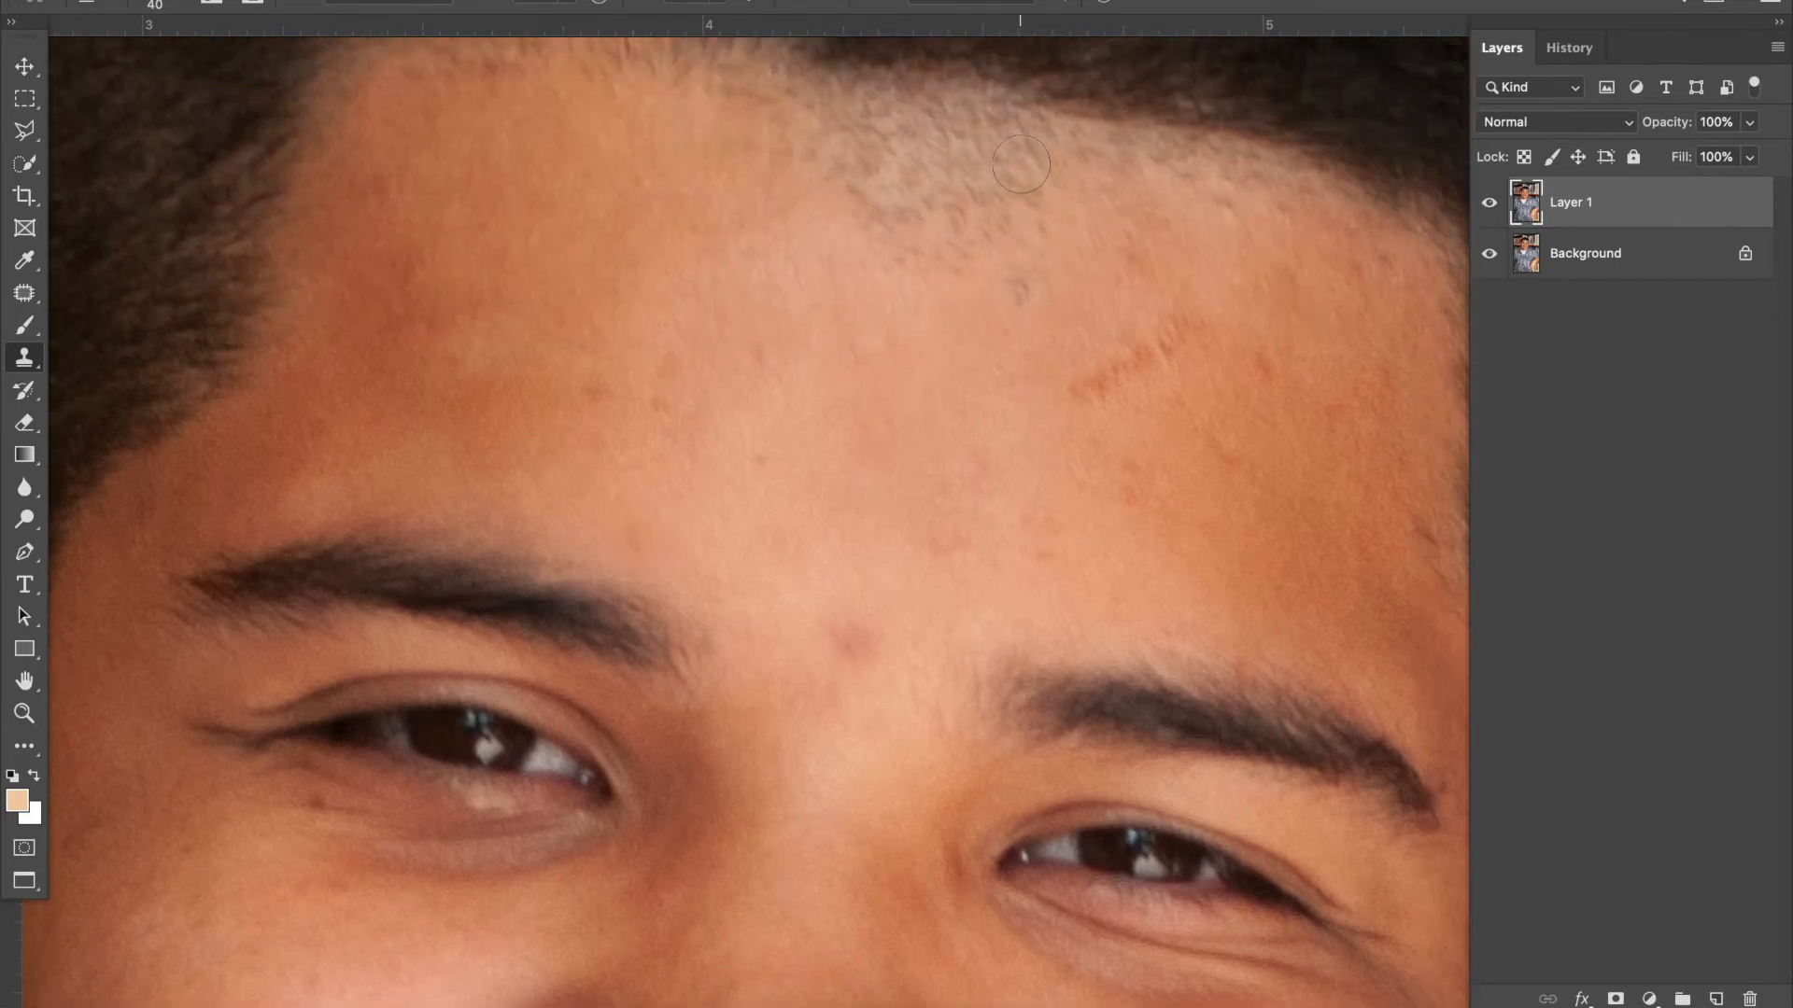
pyautogui.click(675, 364)
pyautogui.click(651, 408)
# Clear the remaining spot between the eyebrows with a size 50 Clone Stamp sampled from the skin just above it.
pyautogui.press('super+minus')
pyautogui.press('super+minus')
pyautogui.press('super+minus')
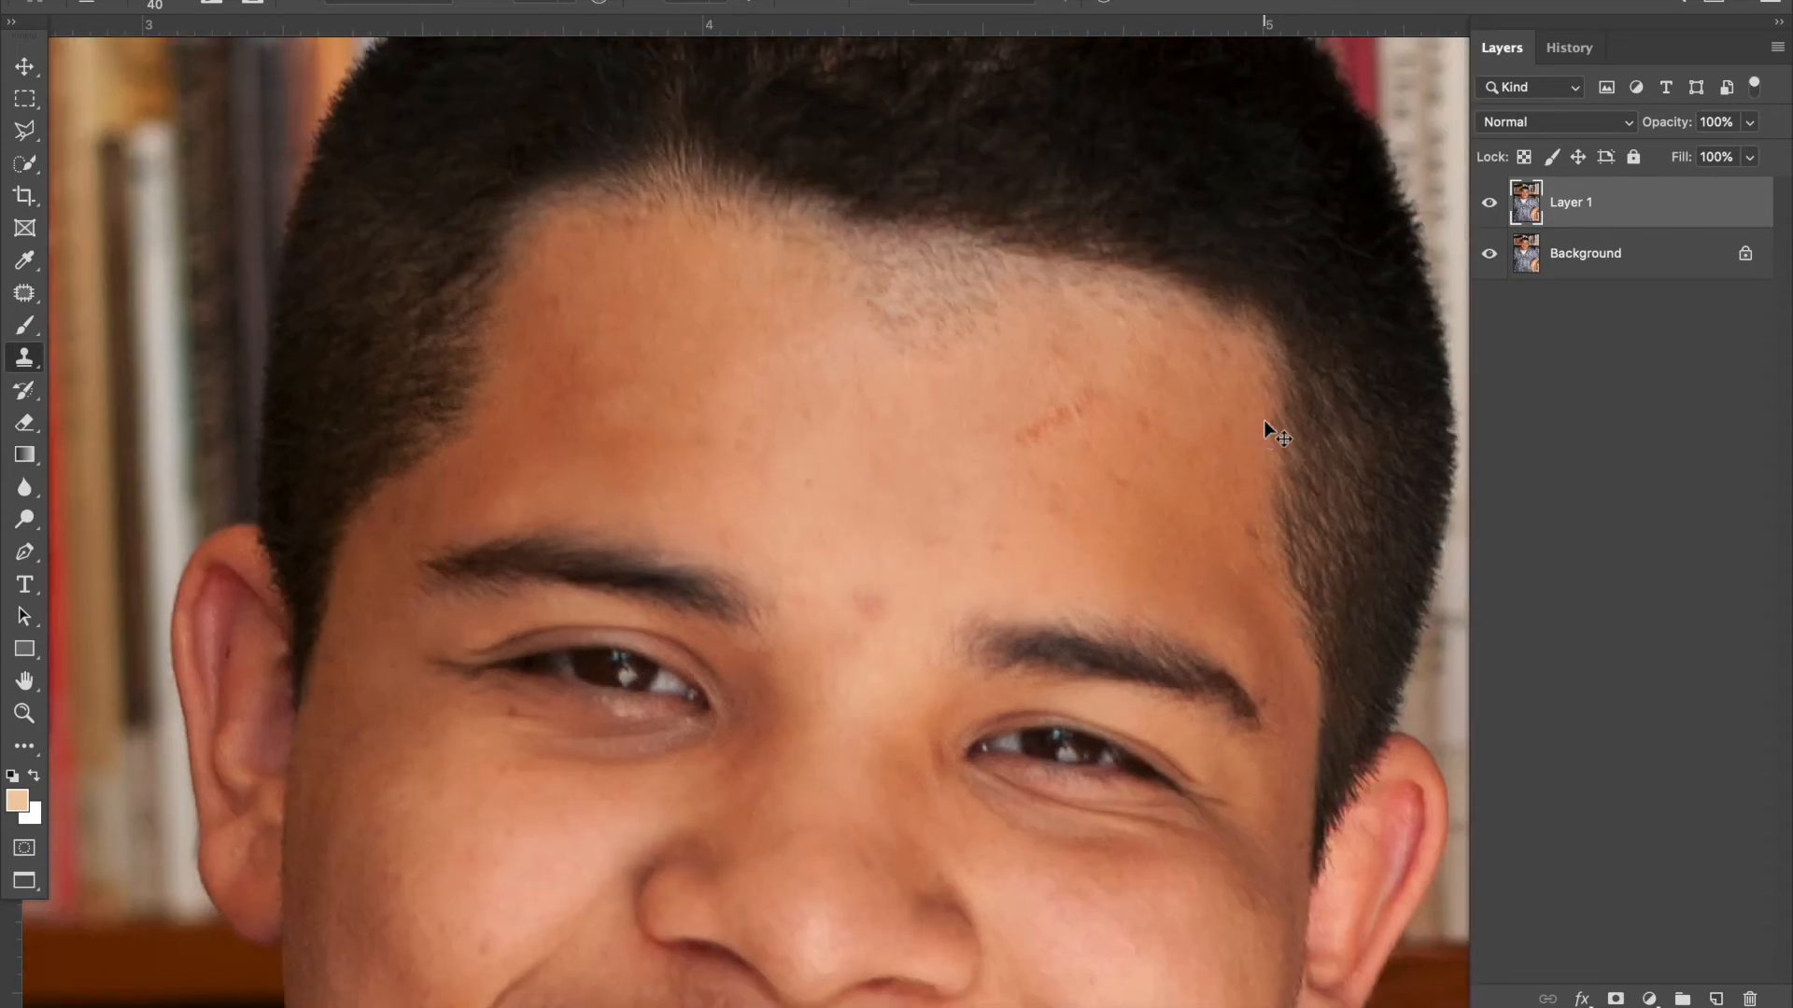
pyautogui.scroll(-2, 1265, 421)
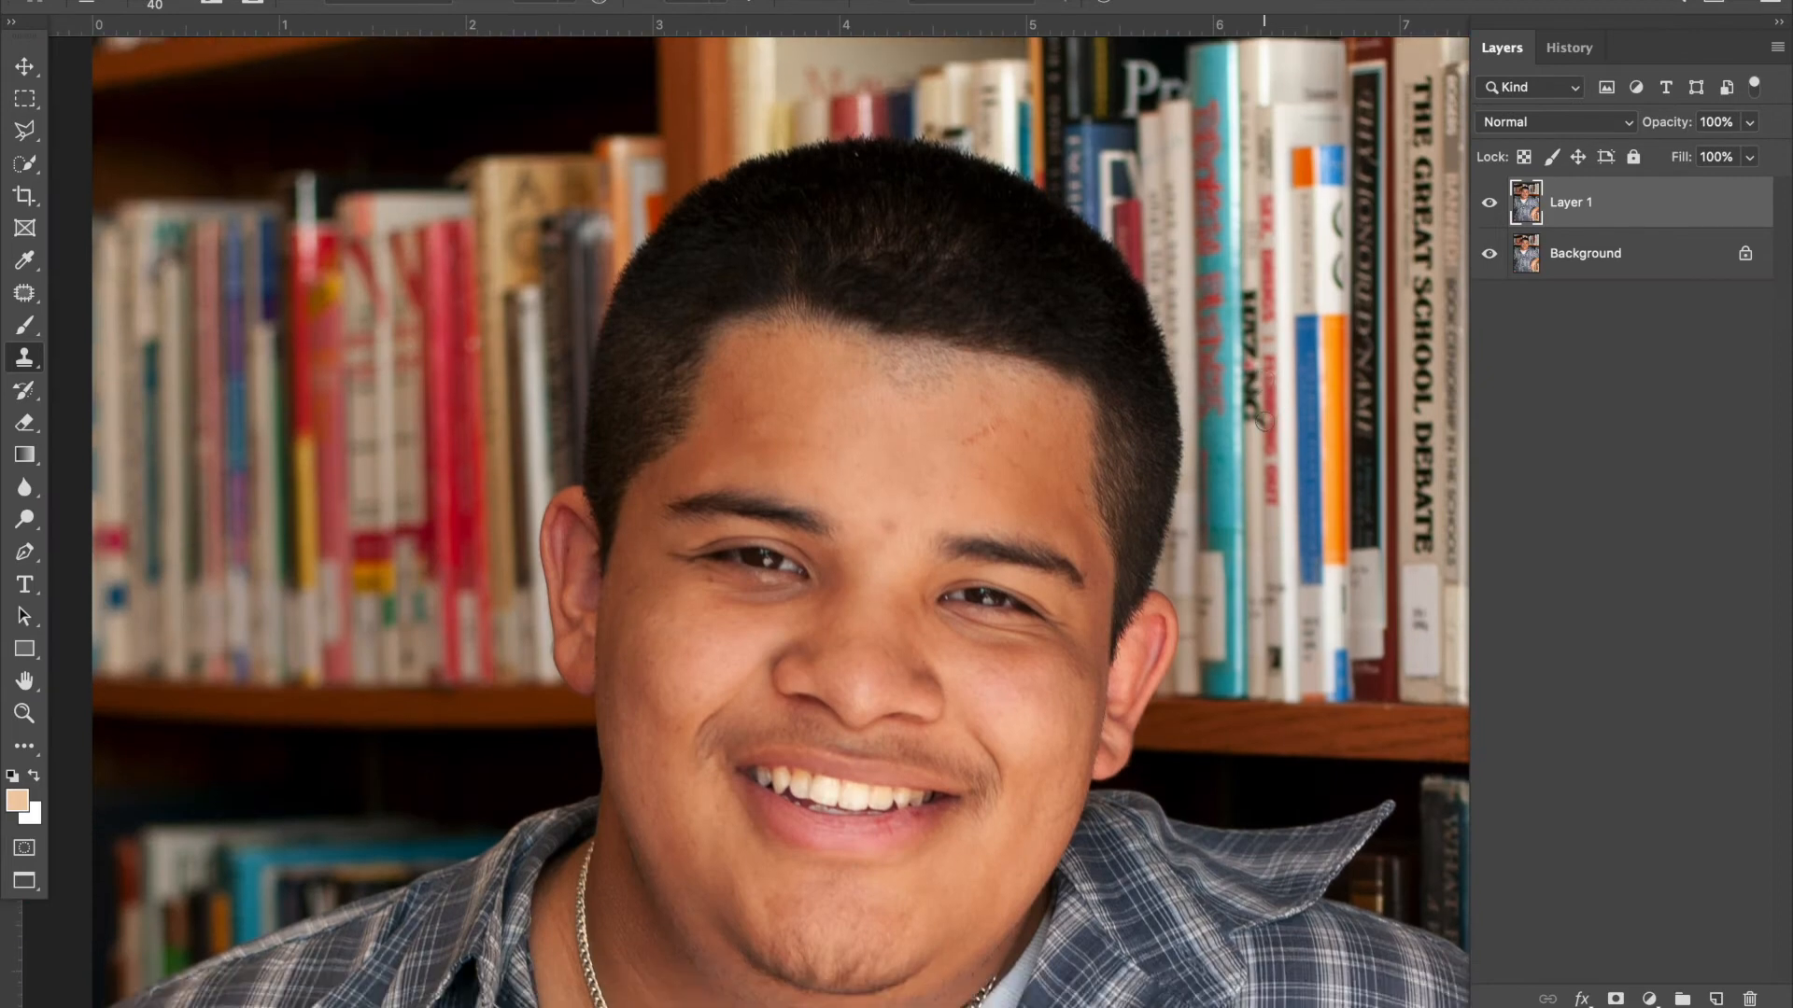
pyautogui.scroll(-2, 1264, 421)
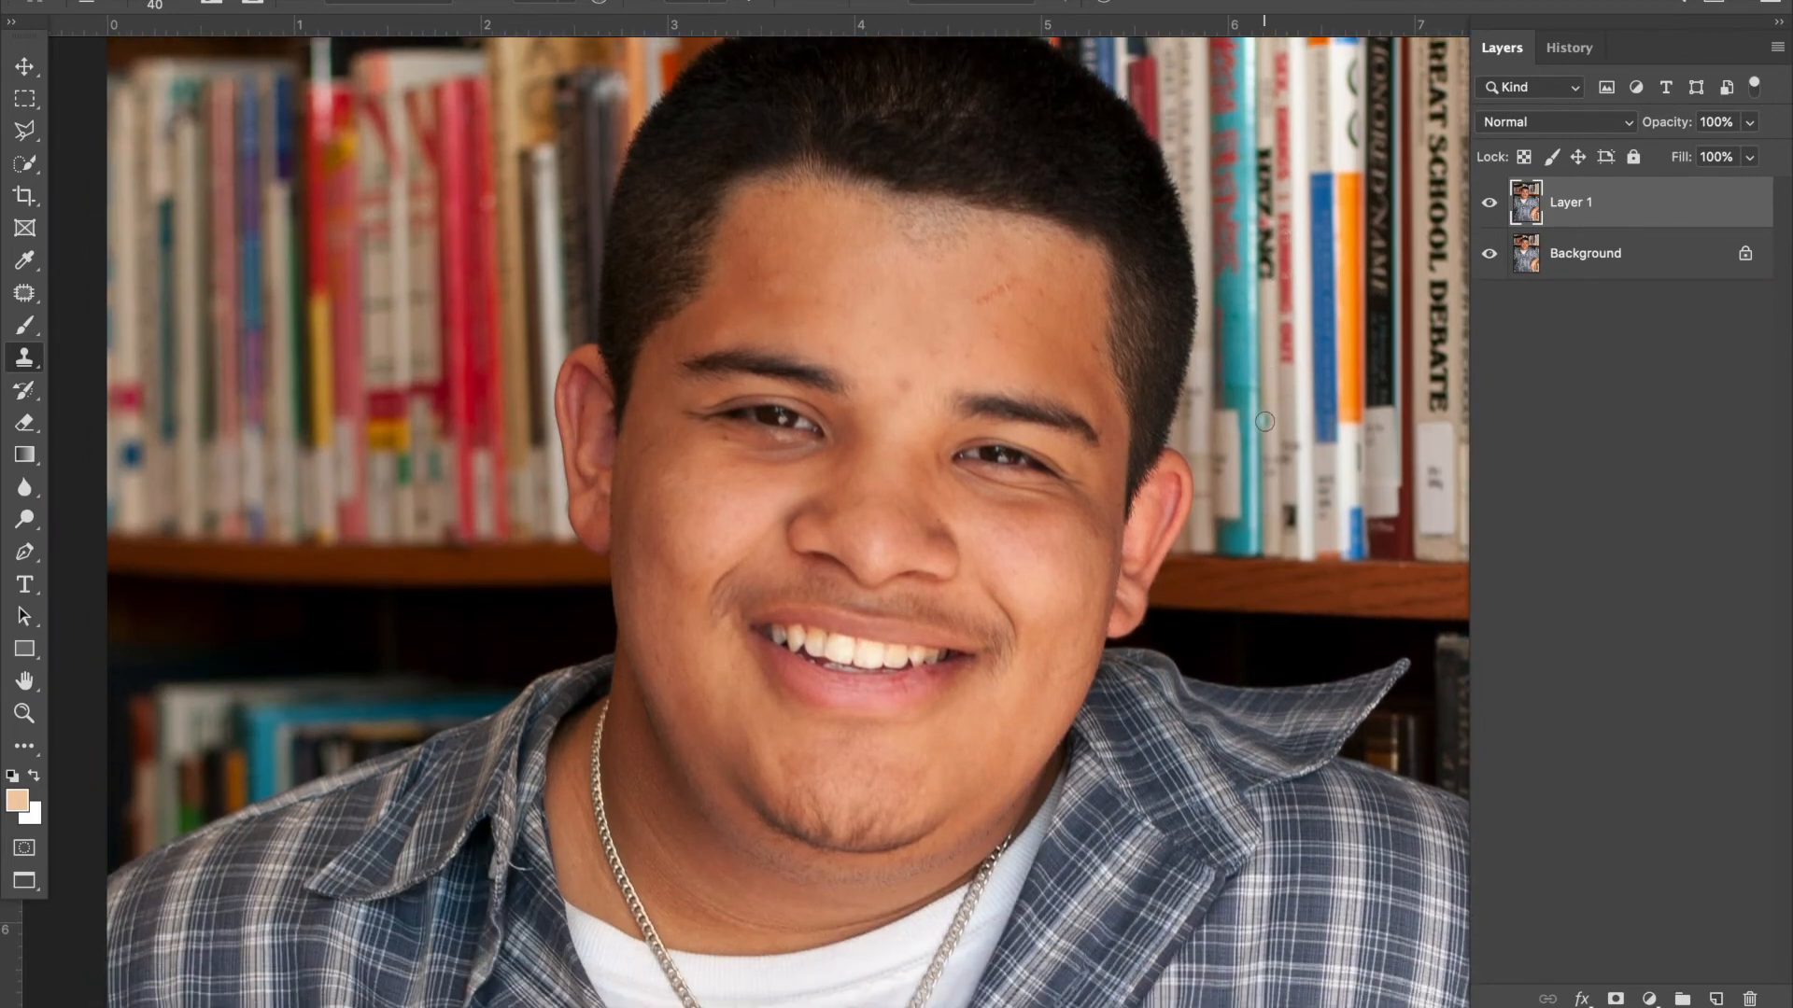
pyautogui.press('super+equal')
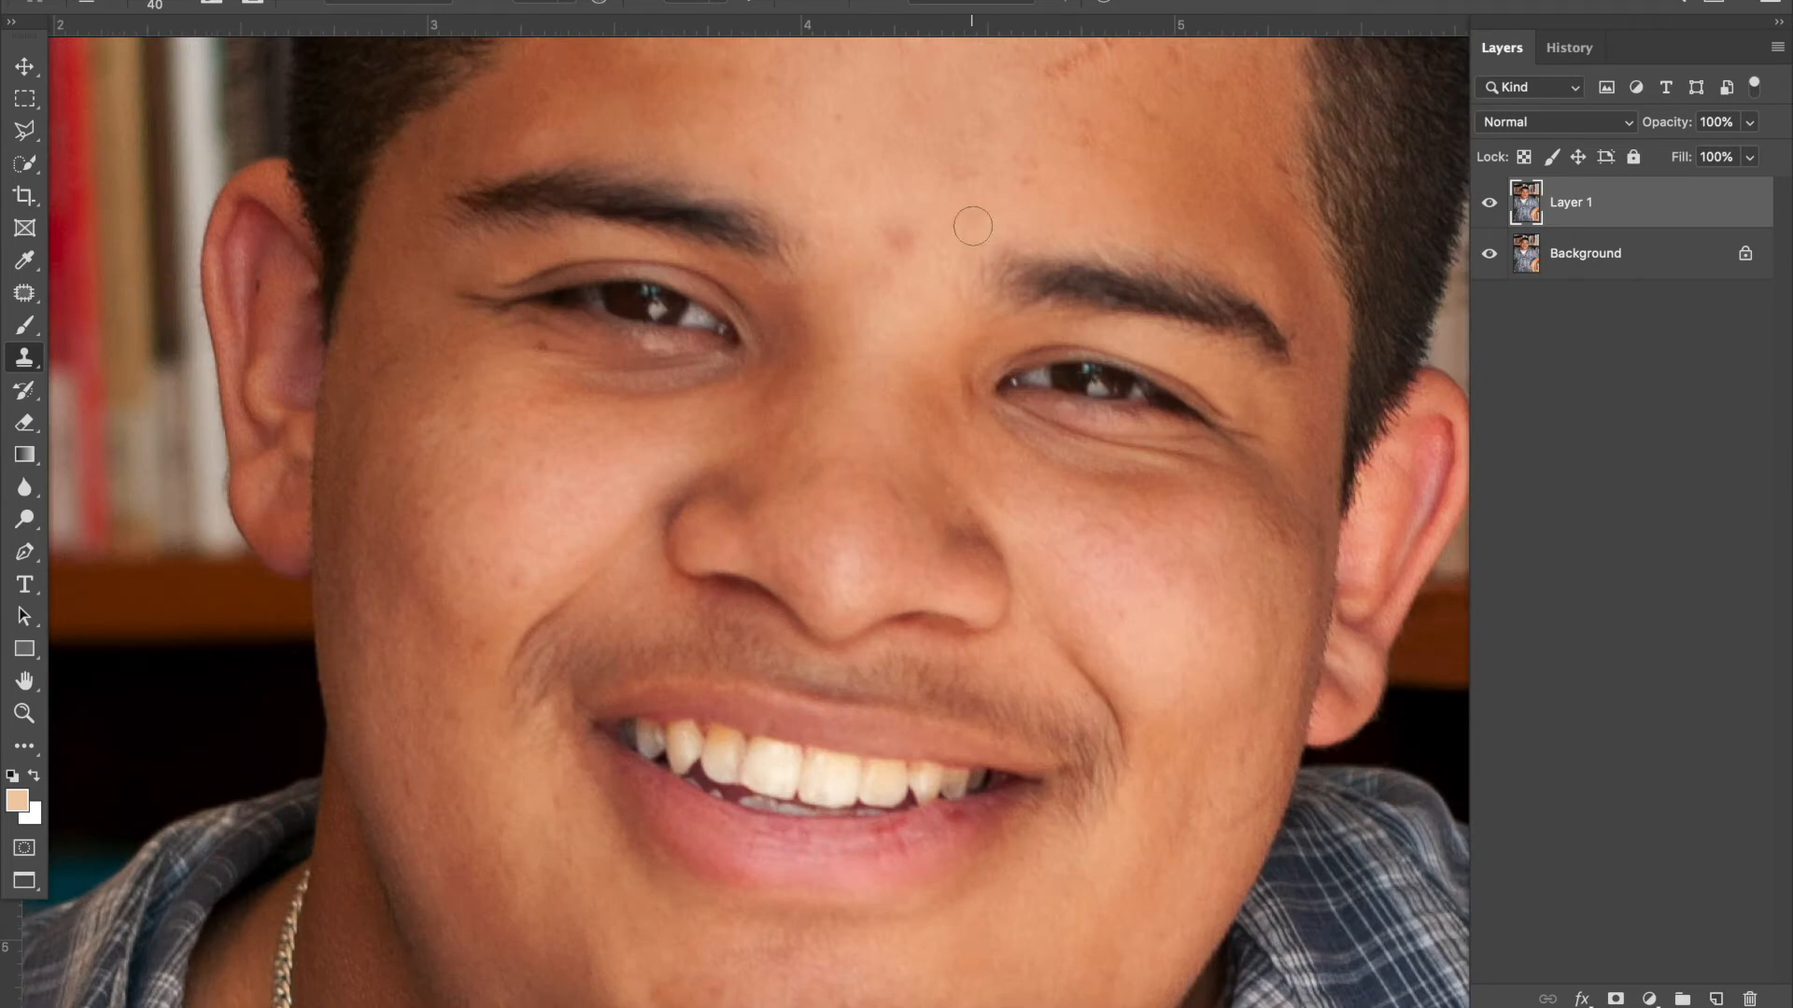
pyautogui.press(']')
pyautogui.keyDown('alt'); pyautogui.click(904, 198); pyautogui.keyUp('alt')
# Compare the portrait before and after retouching by toggling the visibility of the retouched layer.
pyautogui.hotkey('ctrl', '-')
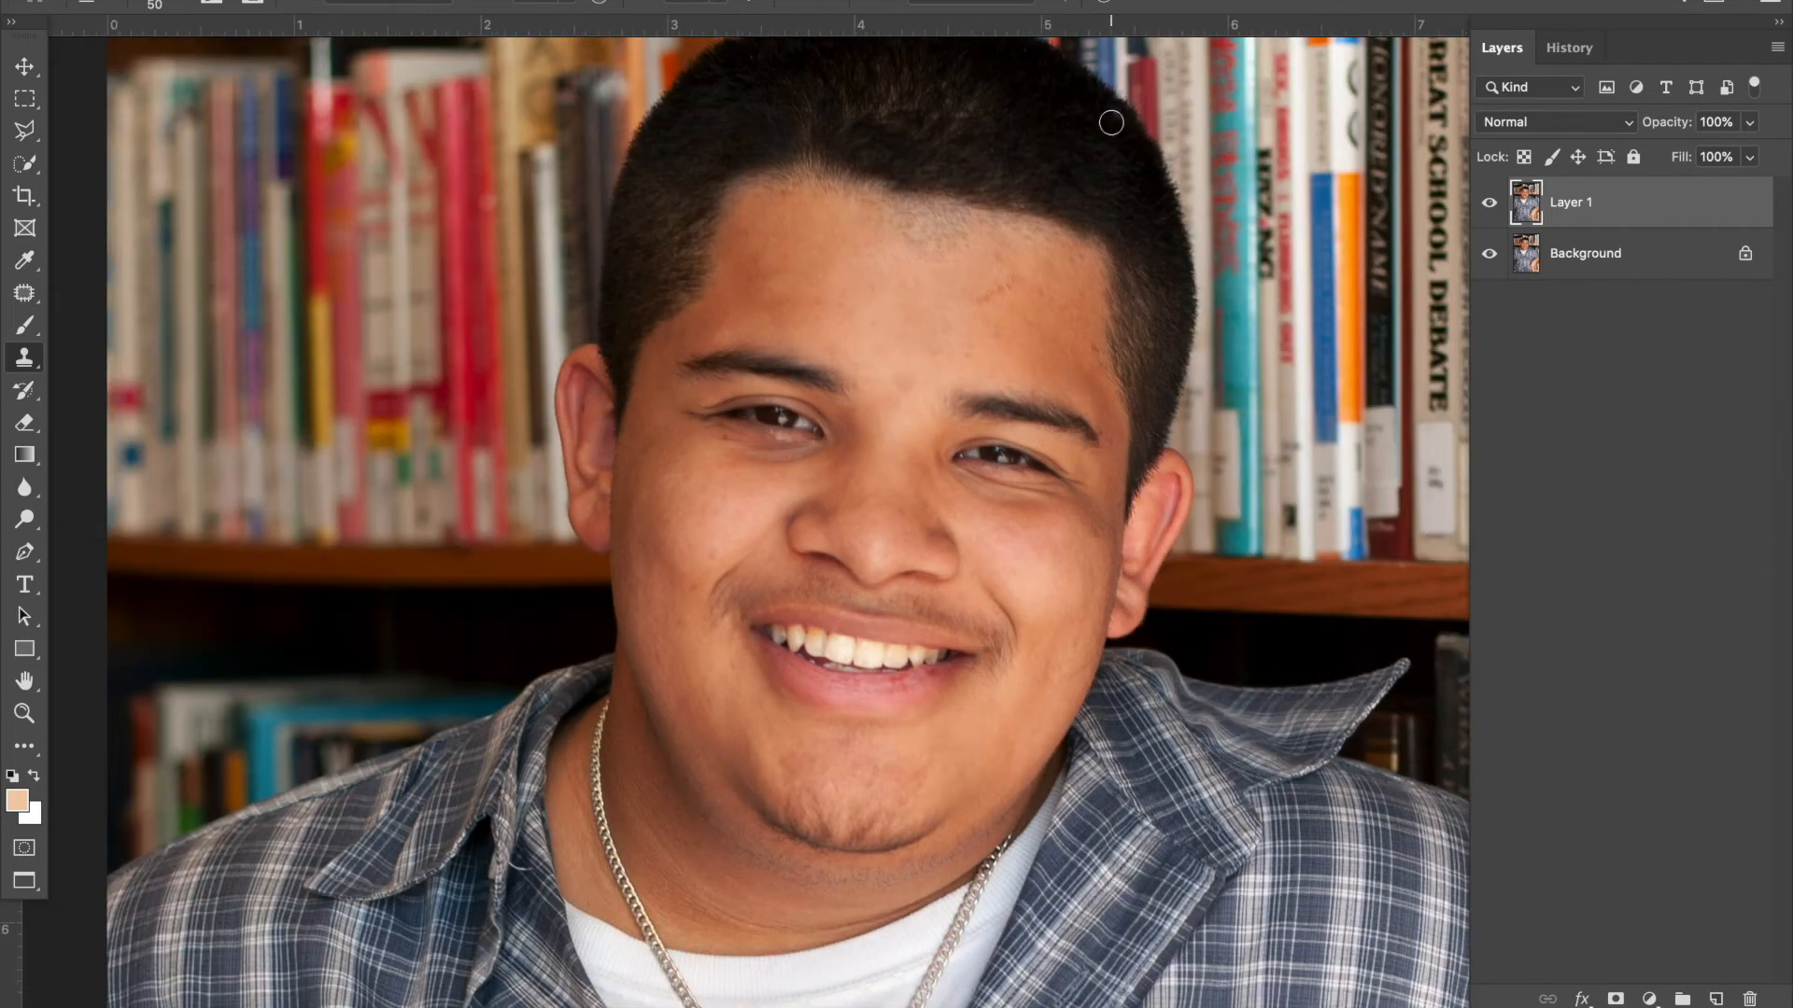
pyautogui.hotkey('ctrl', '-')
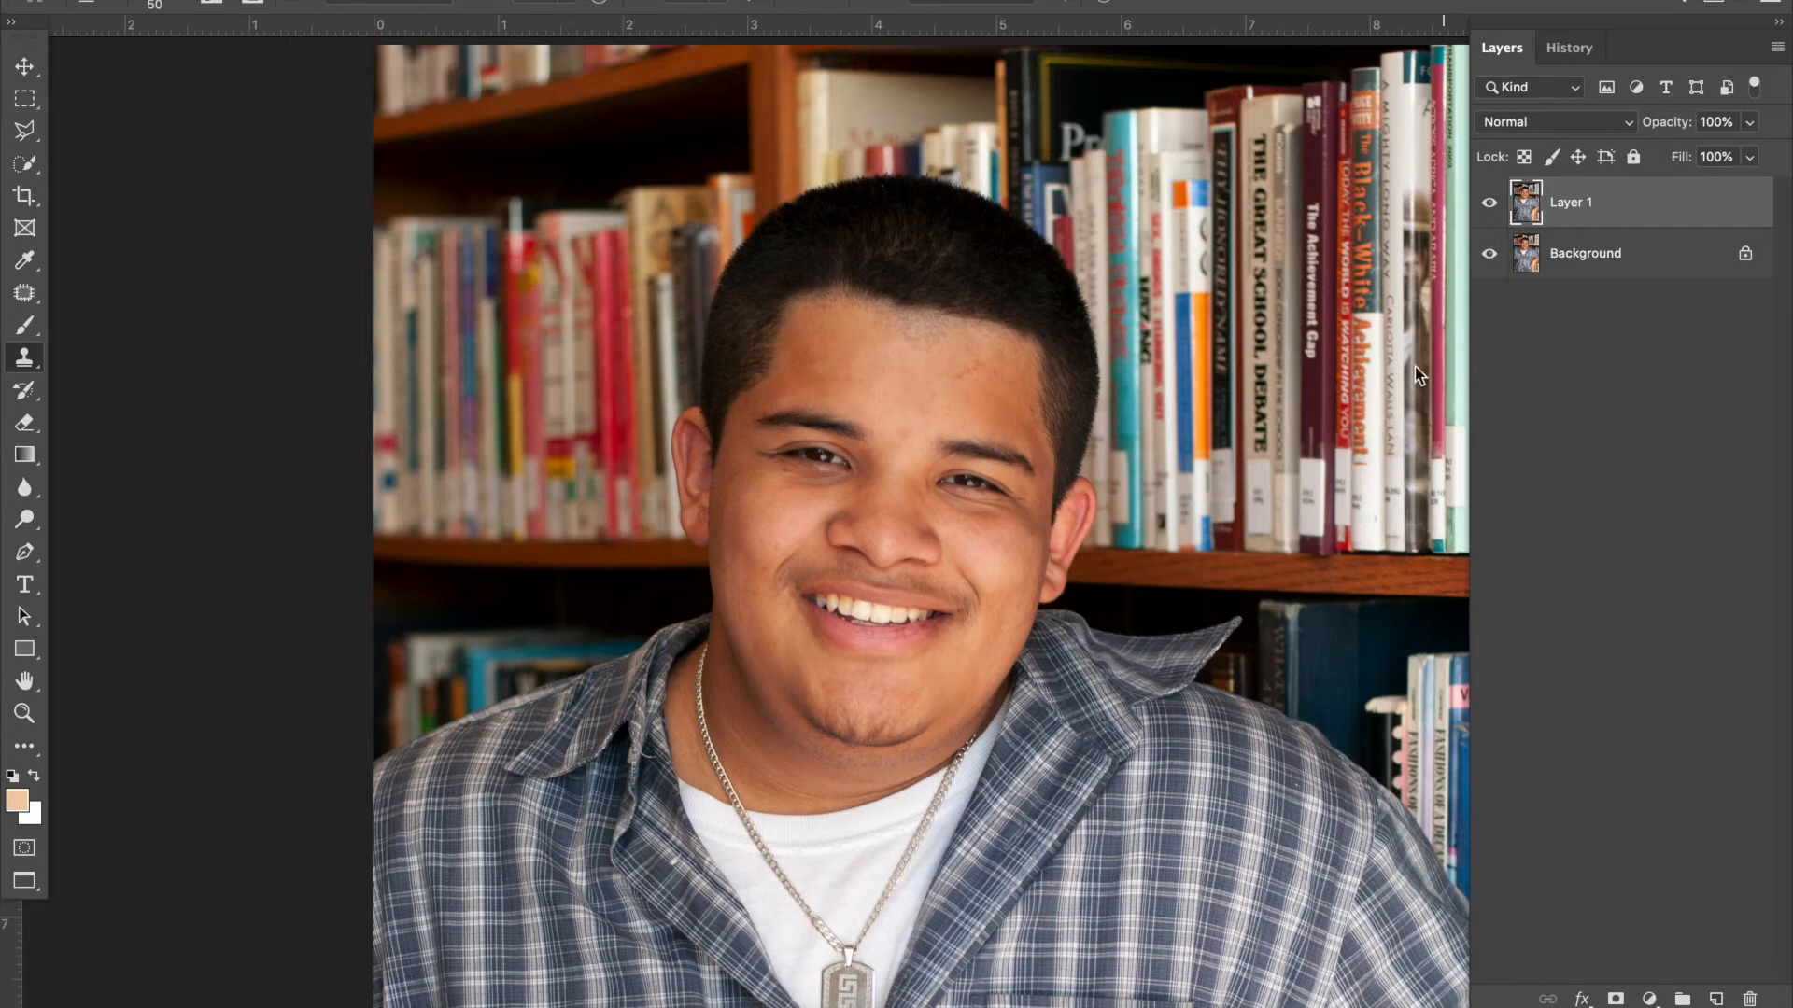
pyautogui.scroll(-3, 1414, 367)
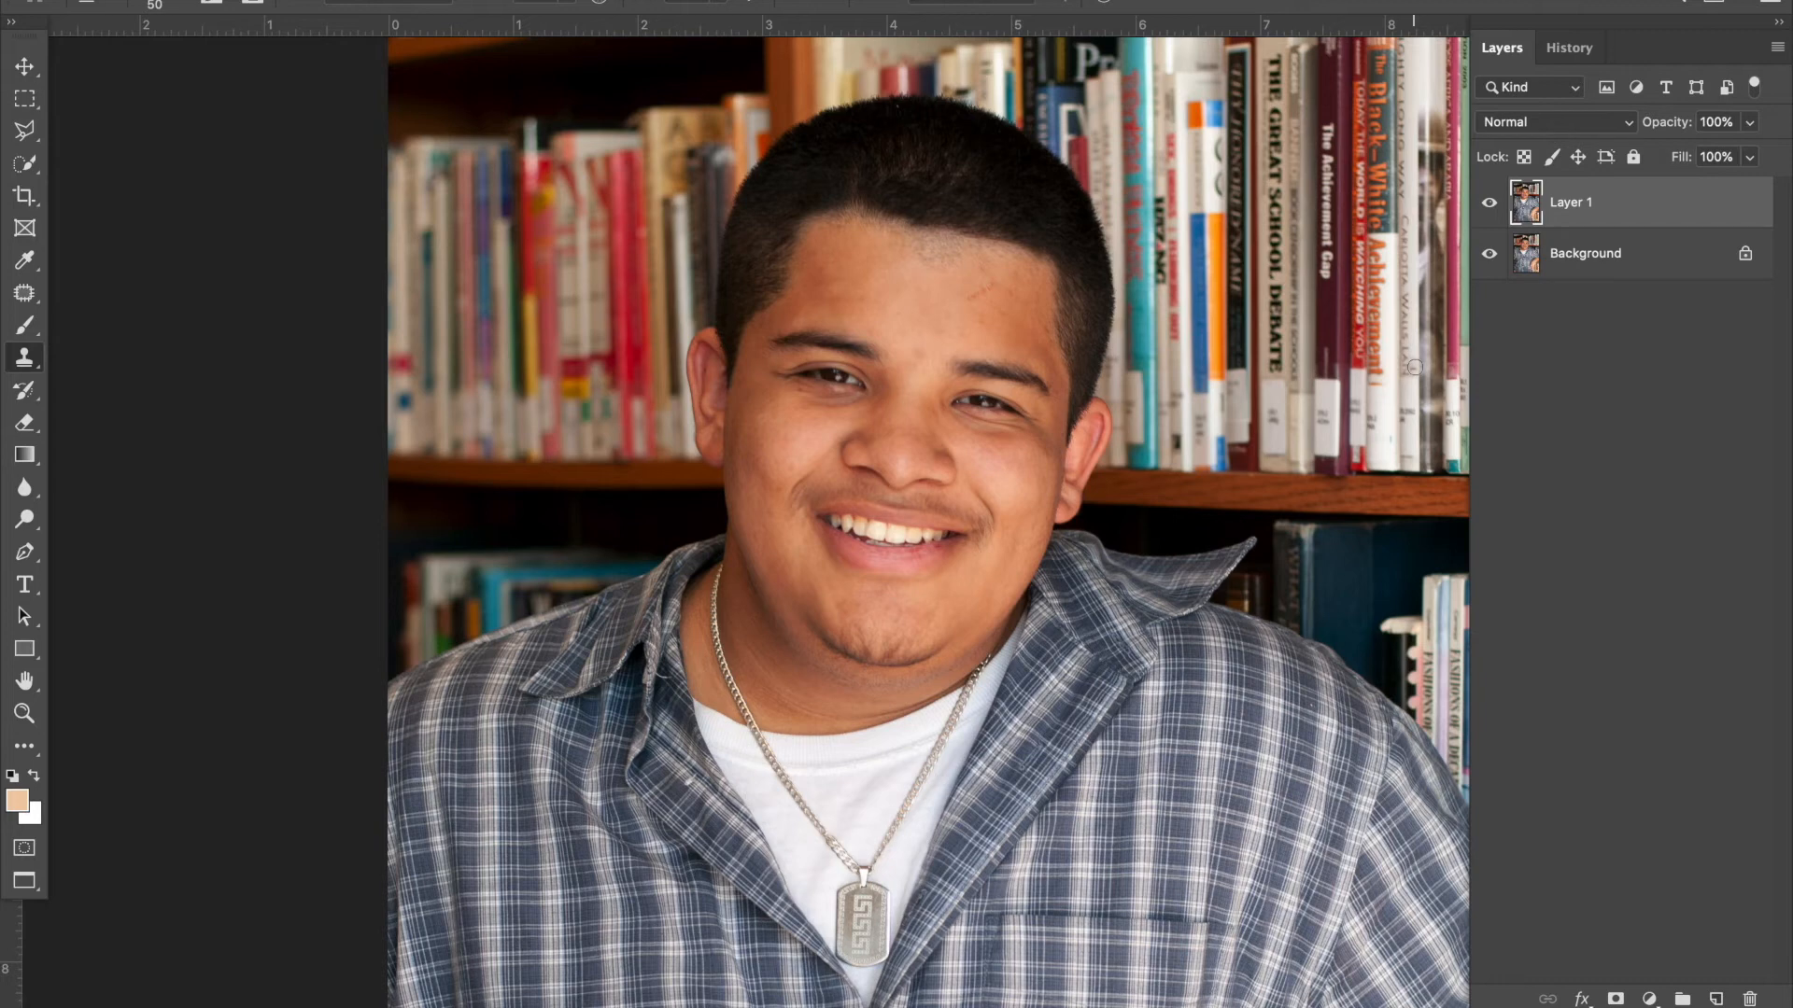
pyautogui.scroll(-3, 1415, 367)
pyautogui.hscroll(2, 1415, 367)
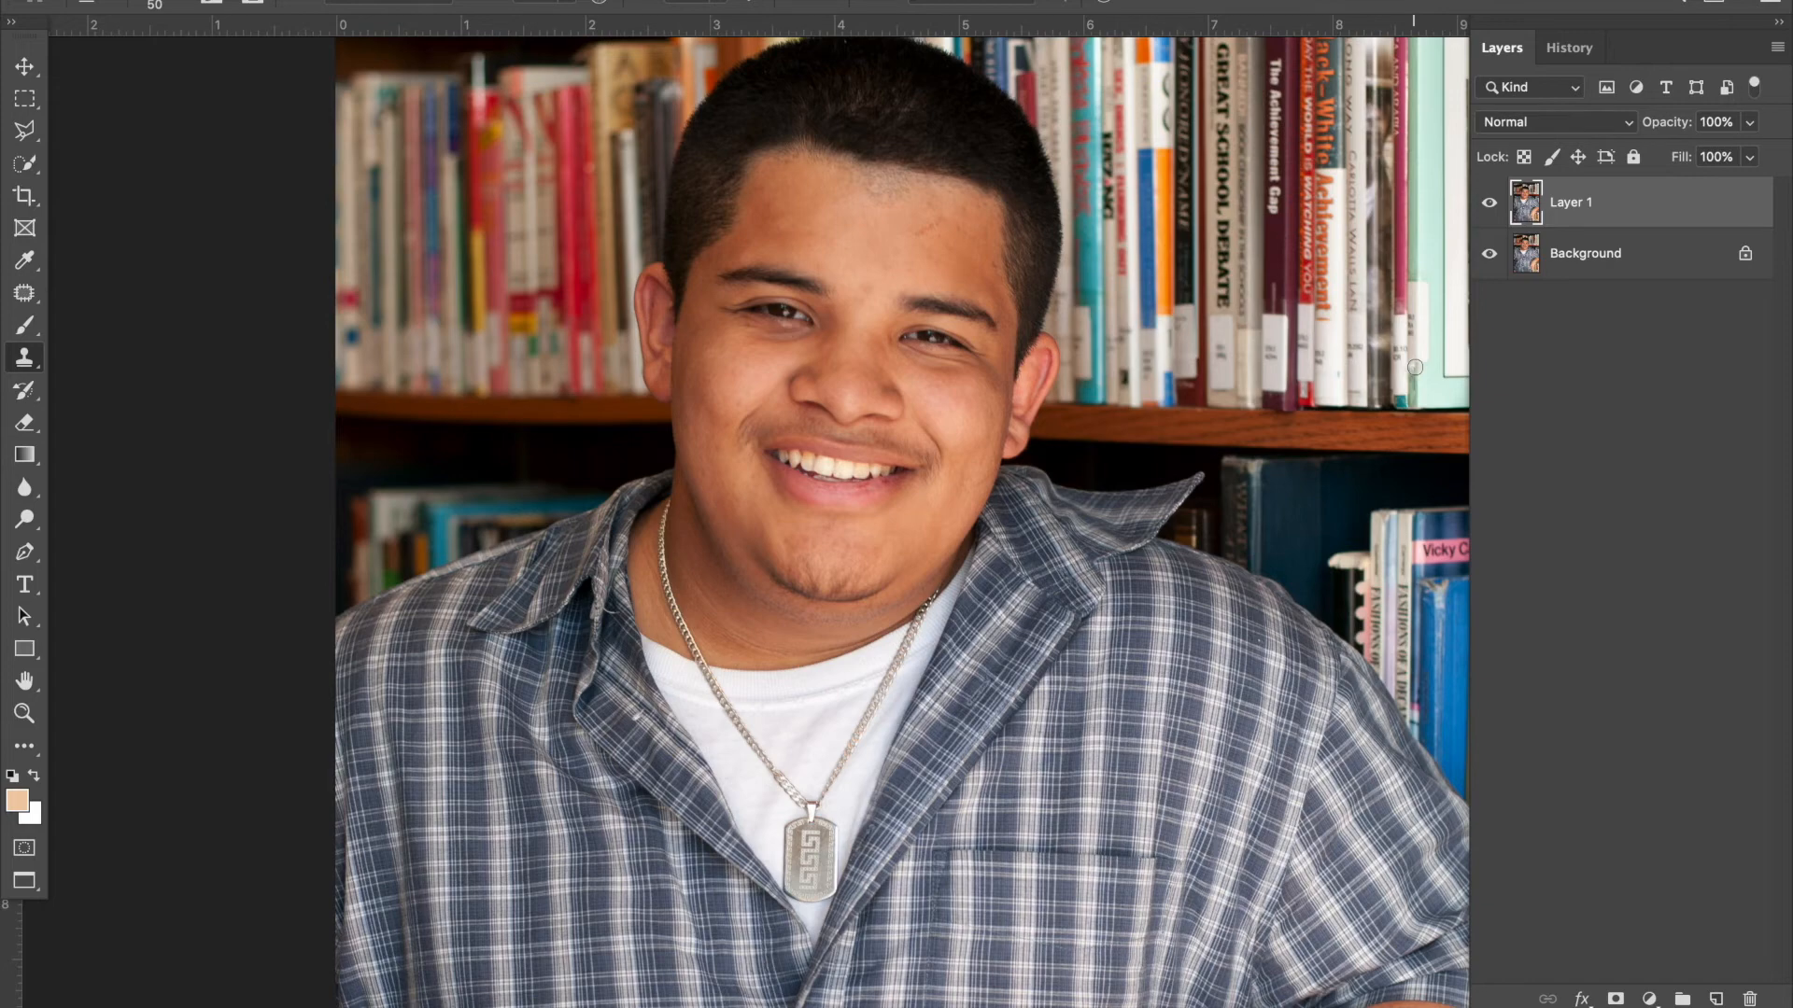
pyautogui.press('super+minus')
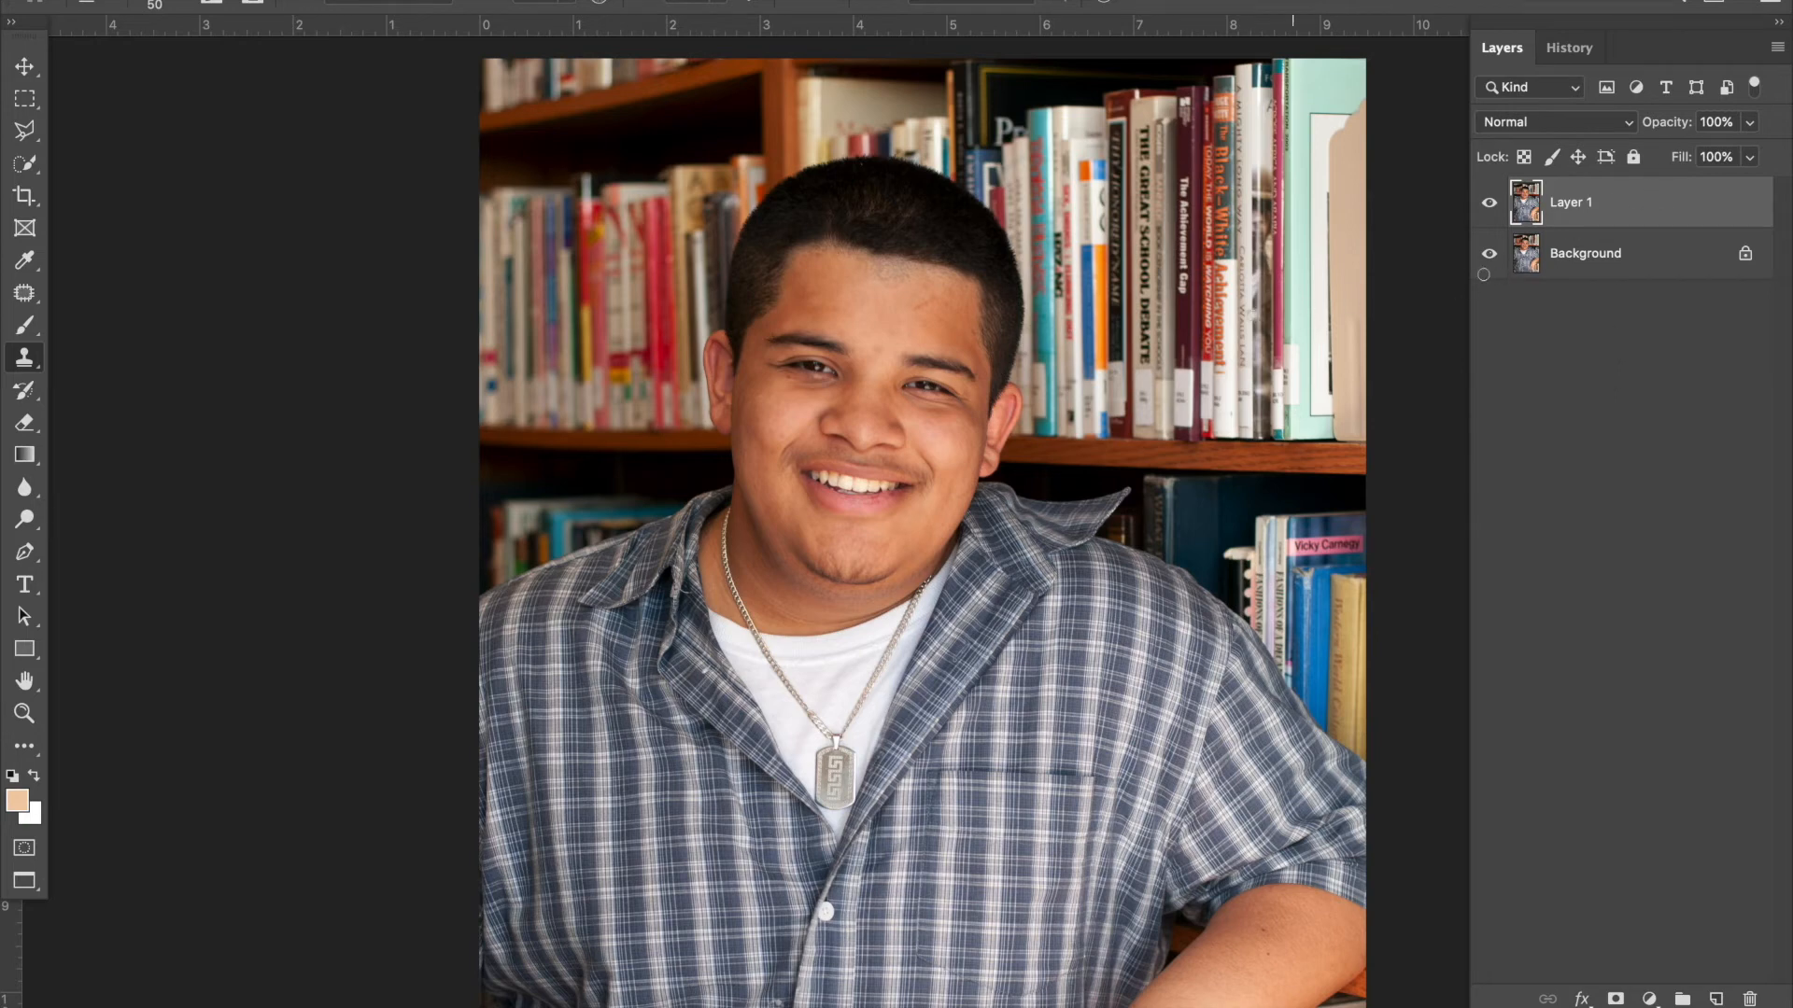
pyautogui.click(1490, 207)
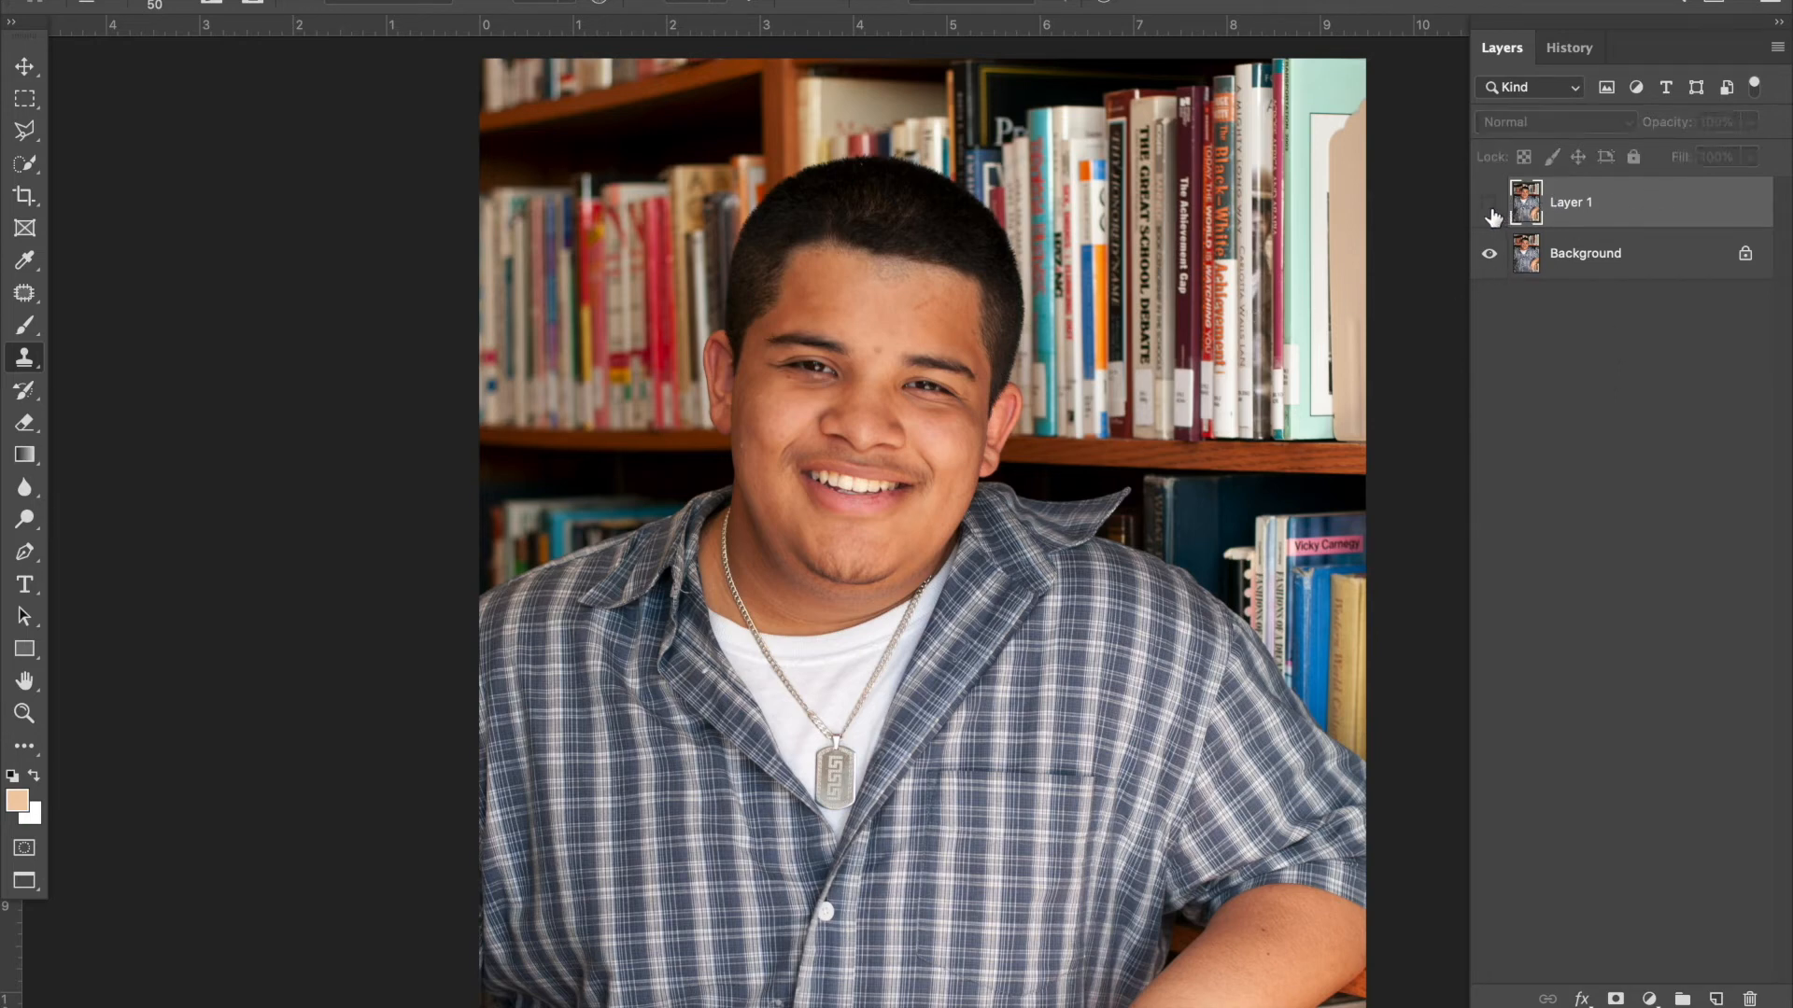
pyautogui.click(1490, 211)
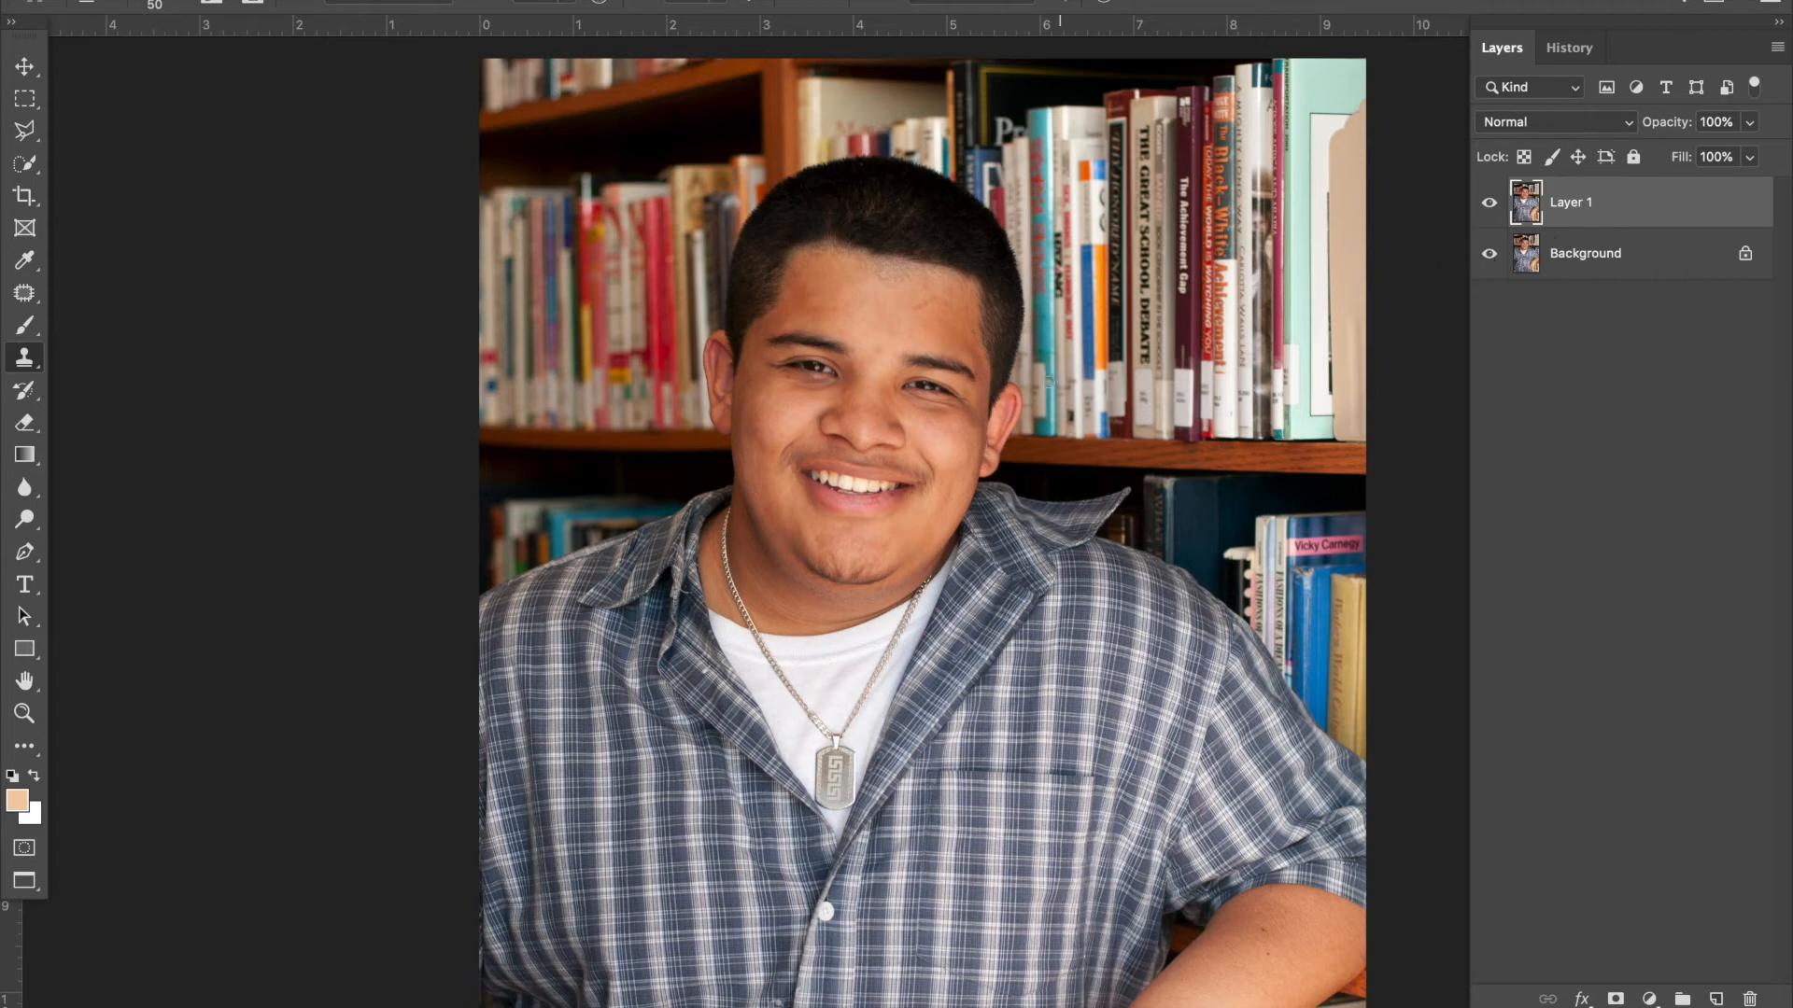
pyautogui.click(1489, 202)
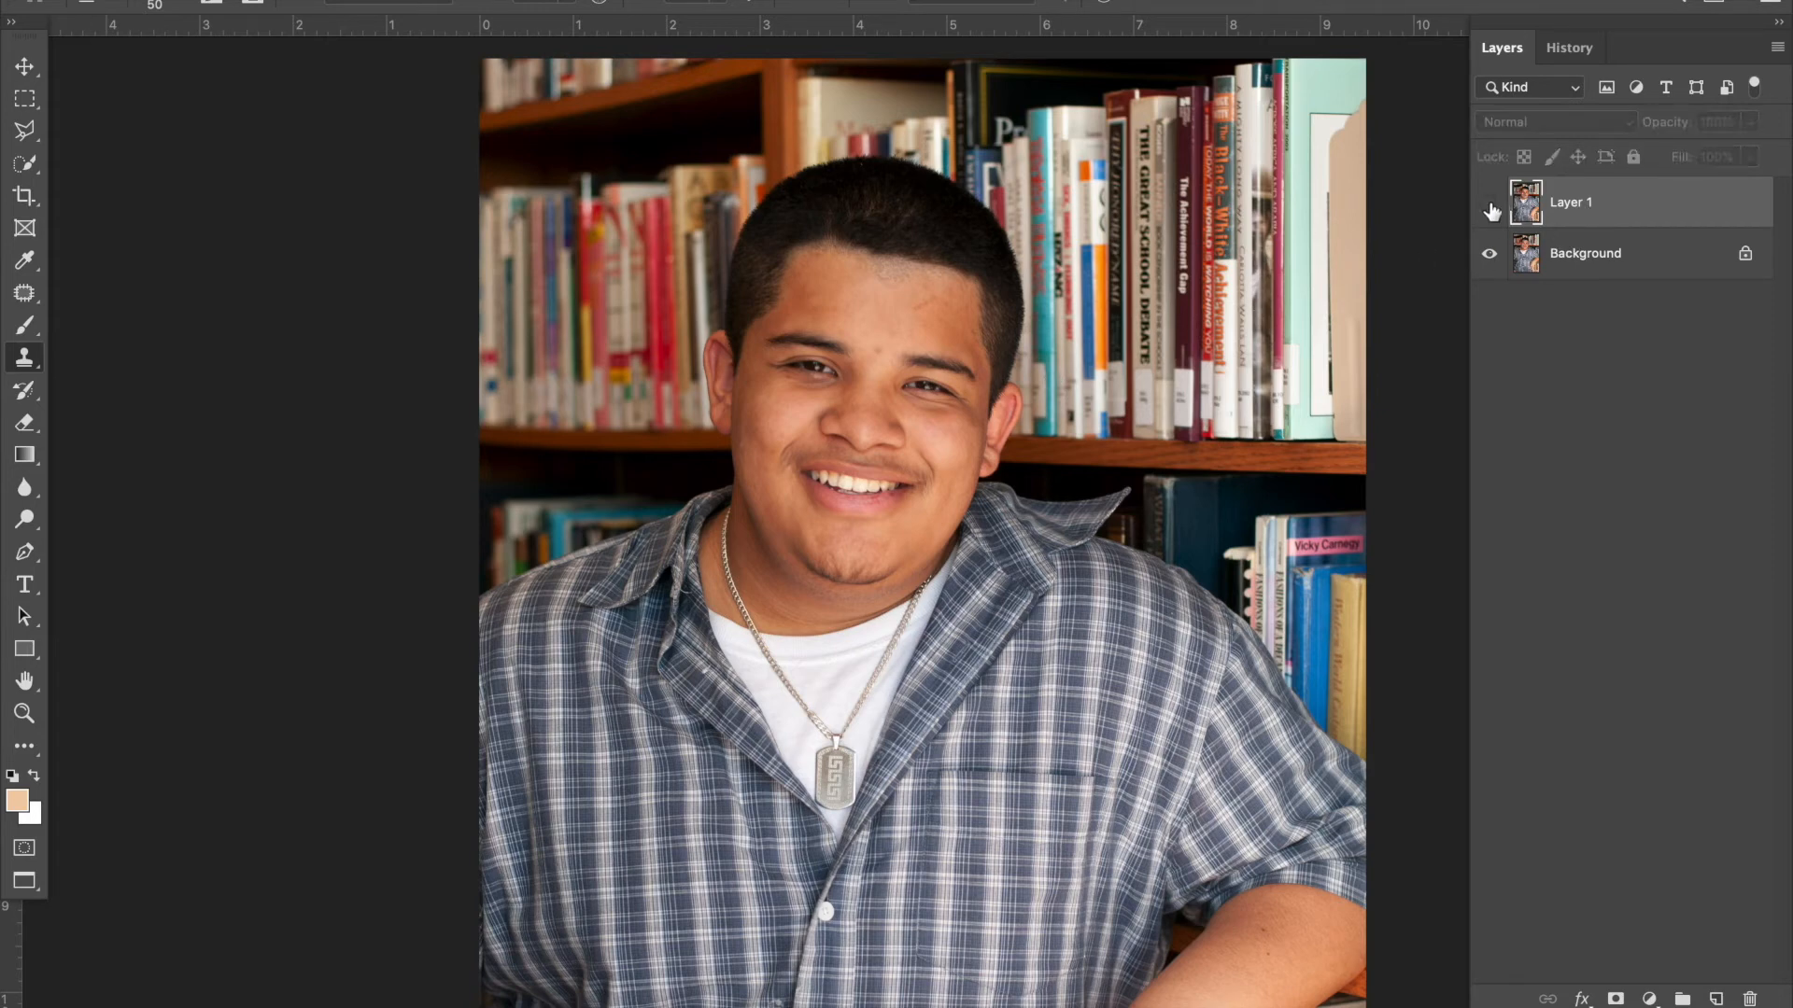
pyautogui.click(1489, 202)
pyautogui.click(1490, 205)
pyautogui.click(1490, 205)
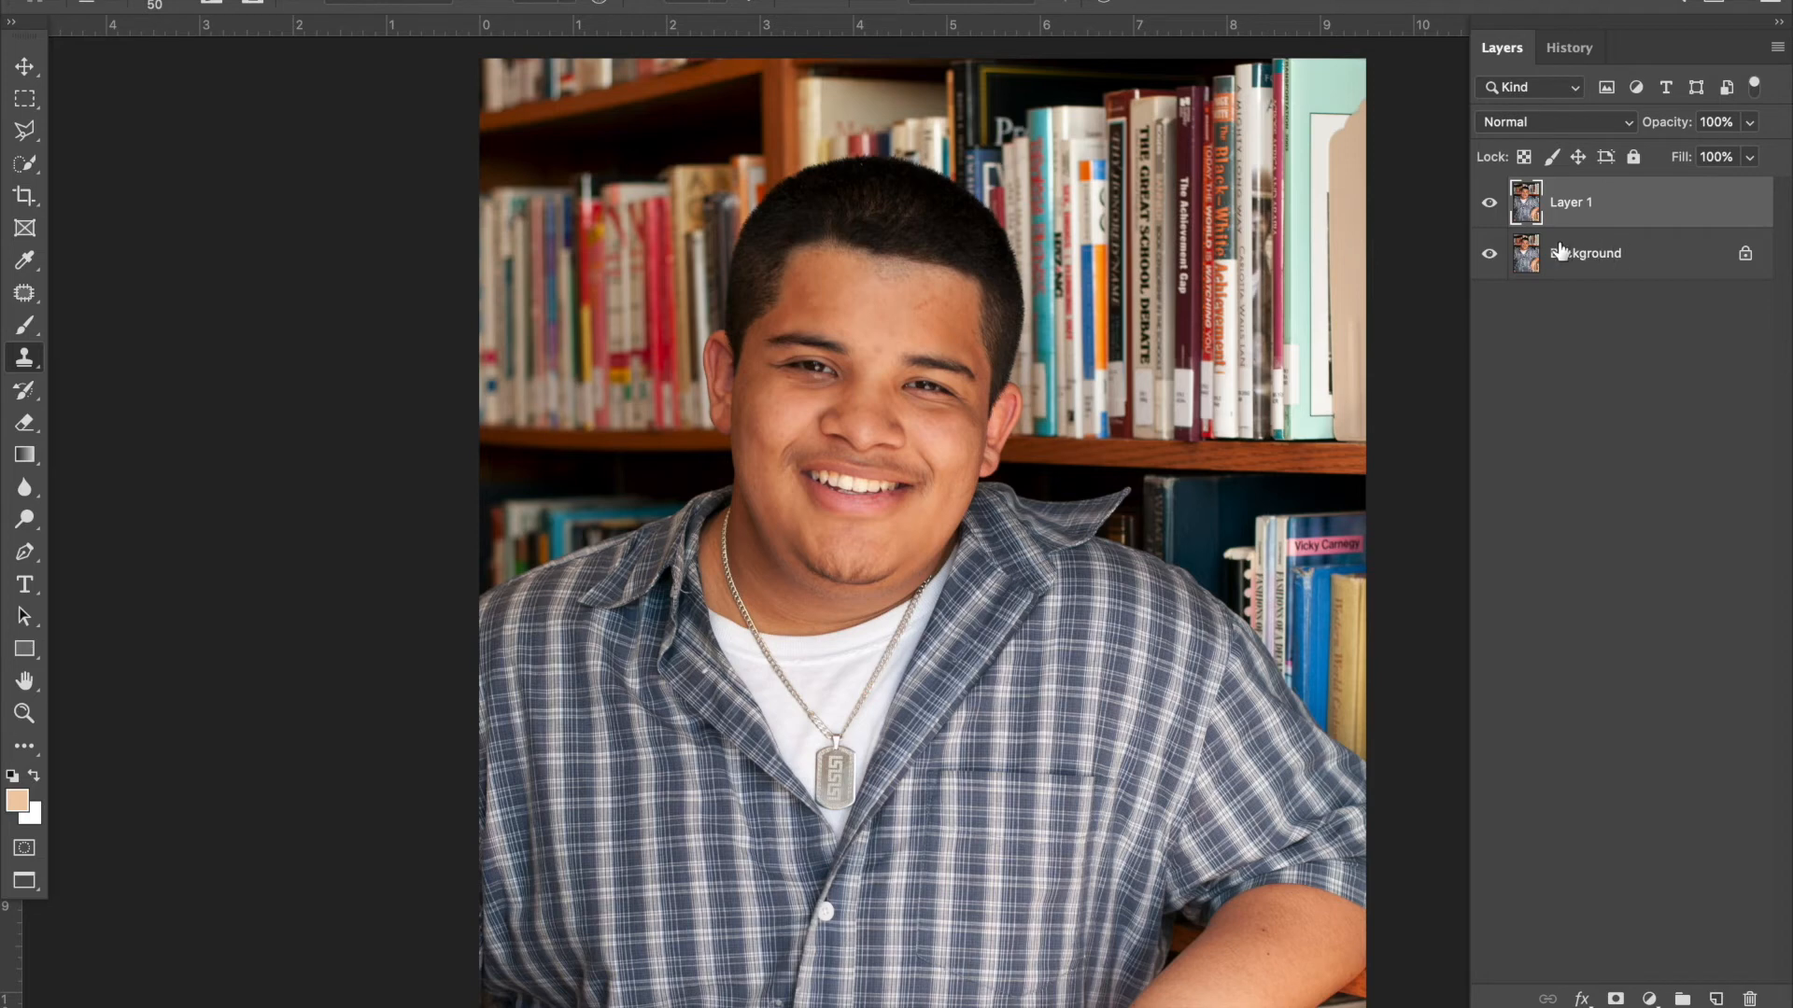
# Merge the retouched layer and the Background into a single layer.
pyautogui.keyDown('shift'); pyautogui.click(1610, 271); pyautogui.keyUp('shift')
pyautogui.rightClick(1610, 271)
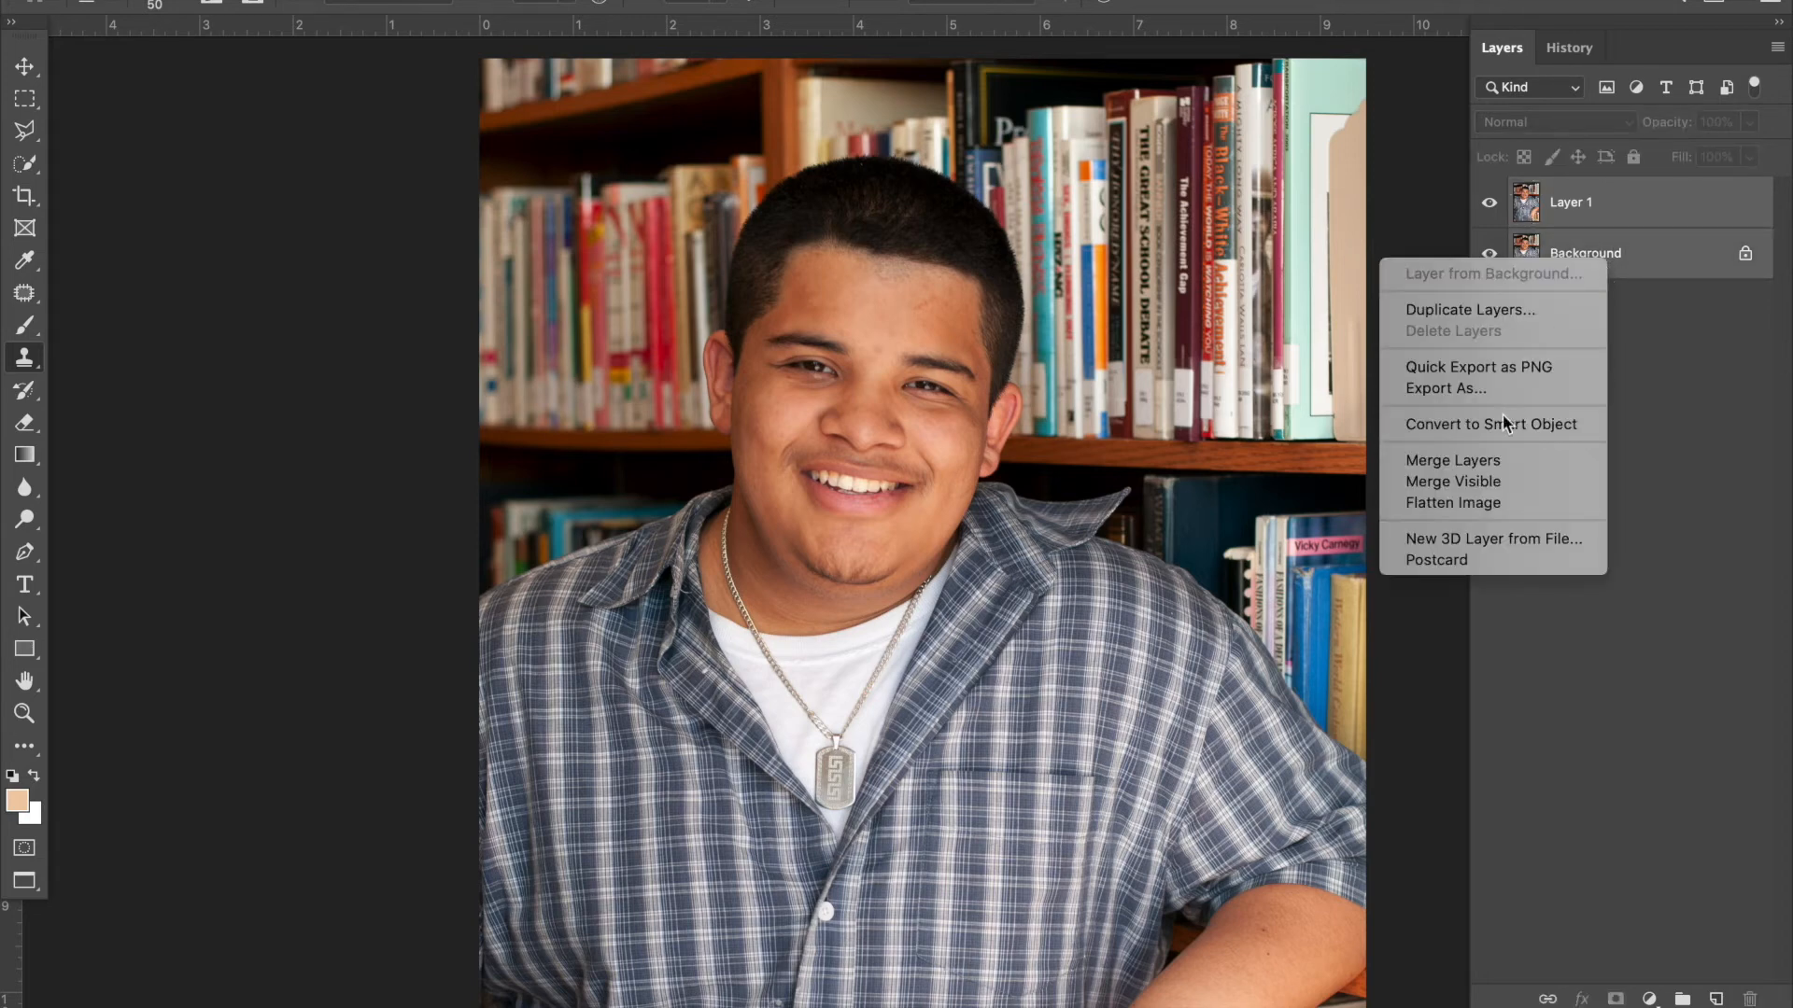
pyautogui.click(1490, 469)
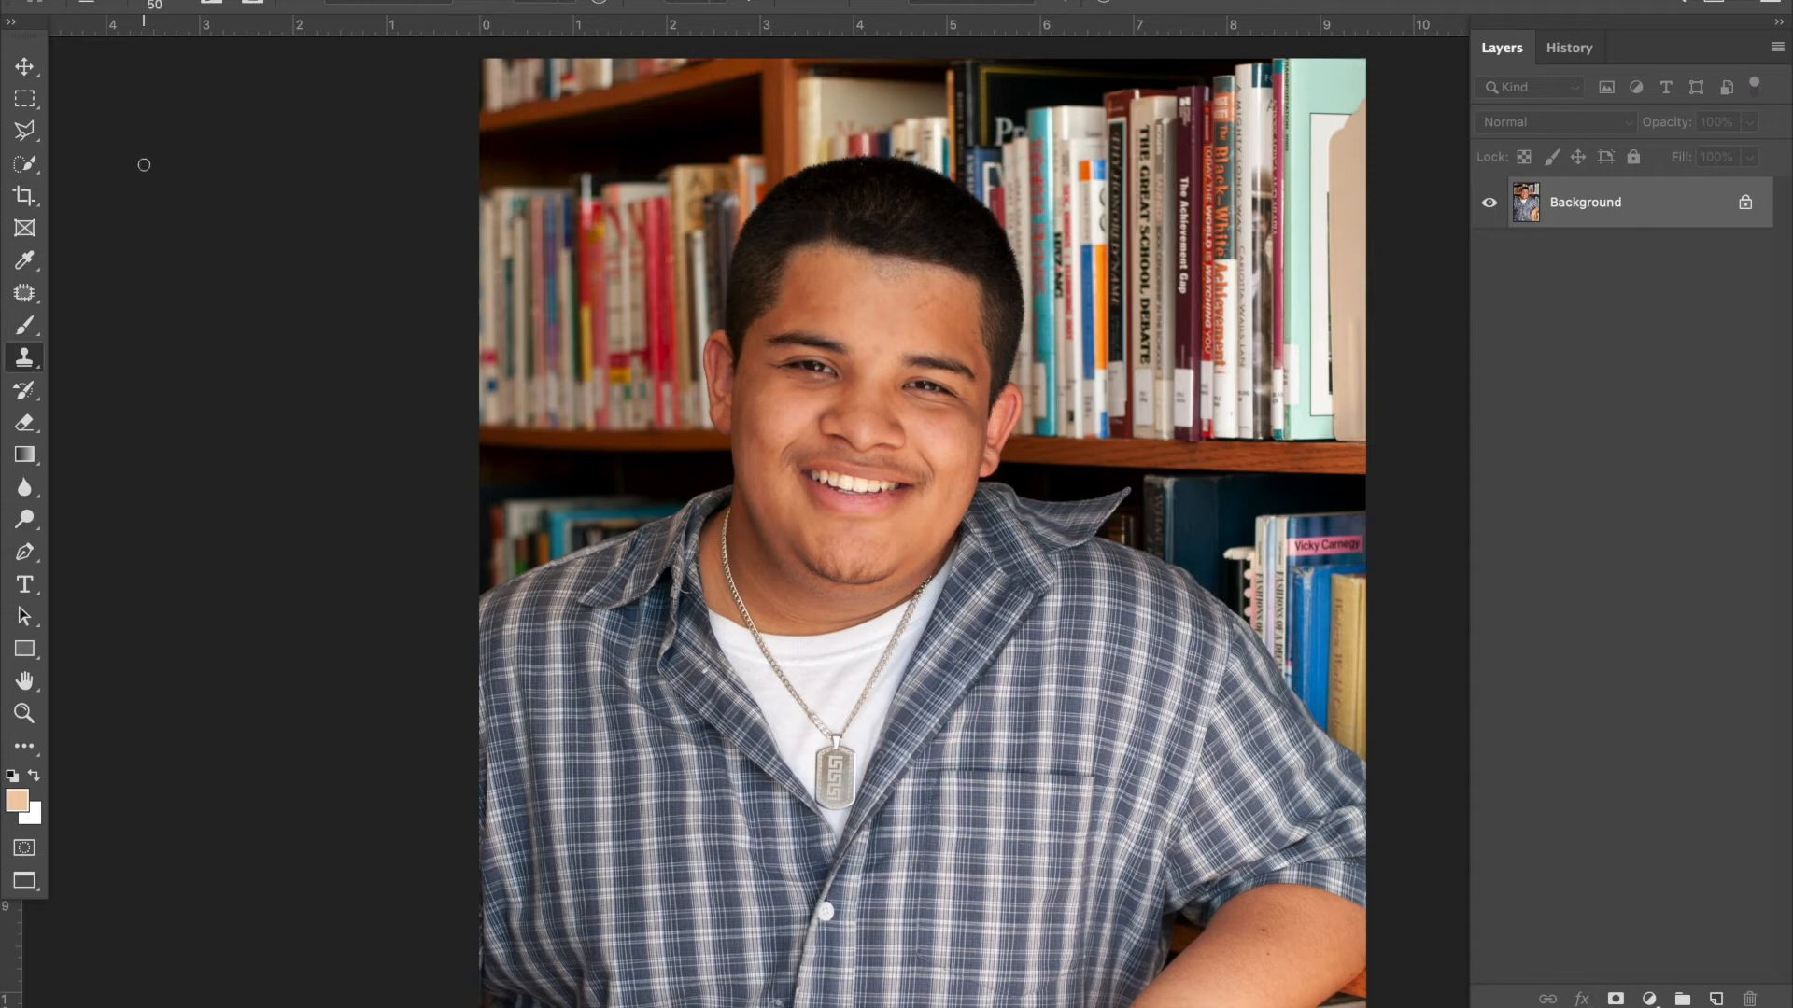
# Select the young man's head, neck and upper shirt using the Quick Selection tool with a size 175 brush.
pyautogui.click(33, 166)
pyautogui.click(101, 162)
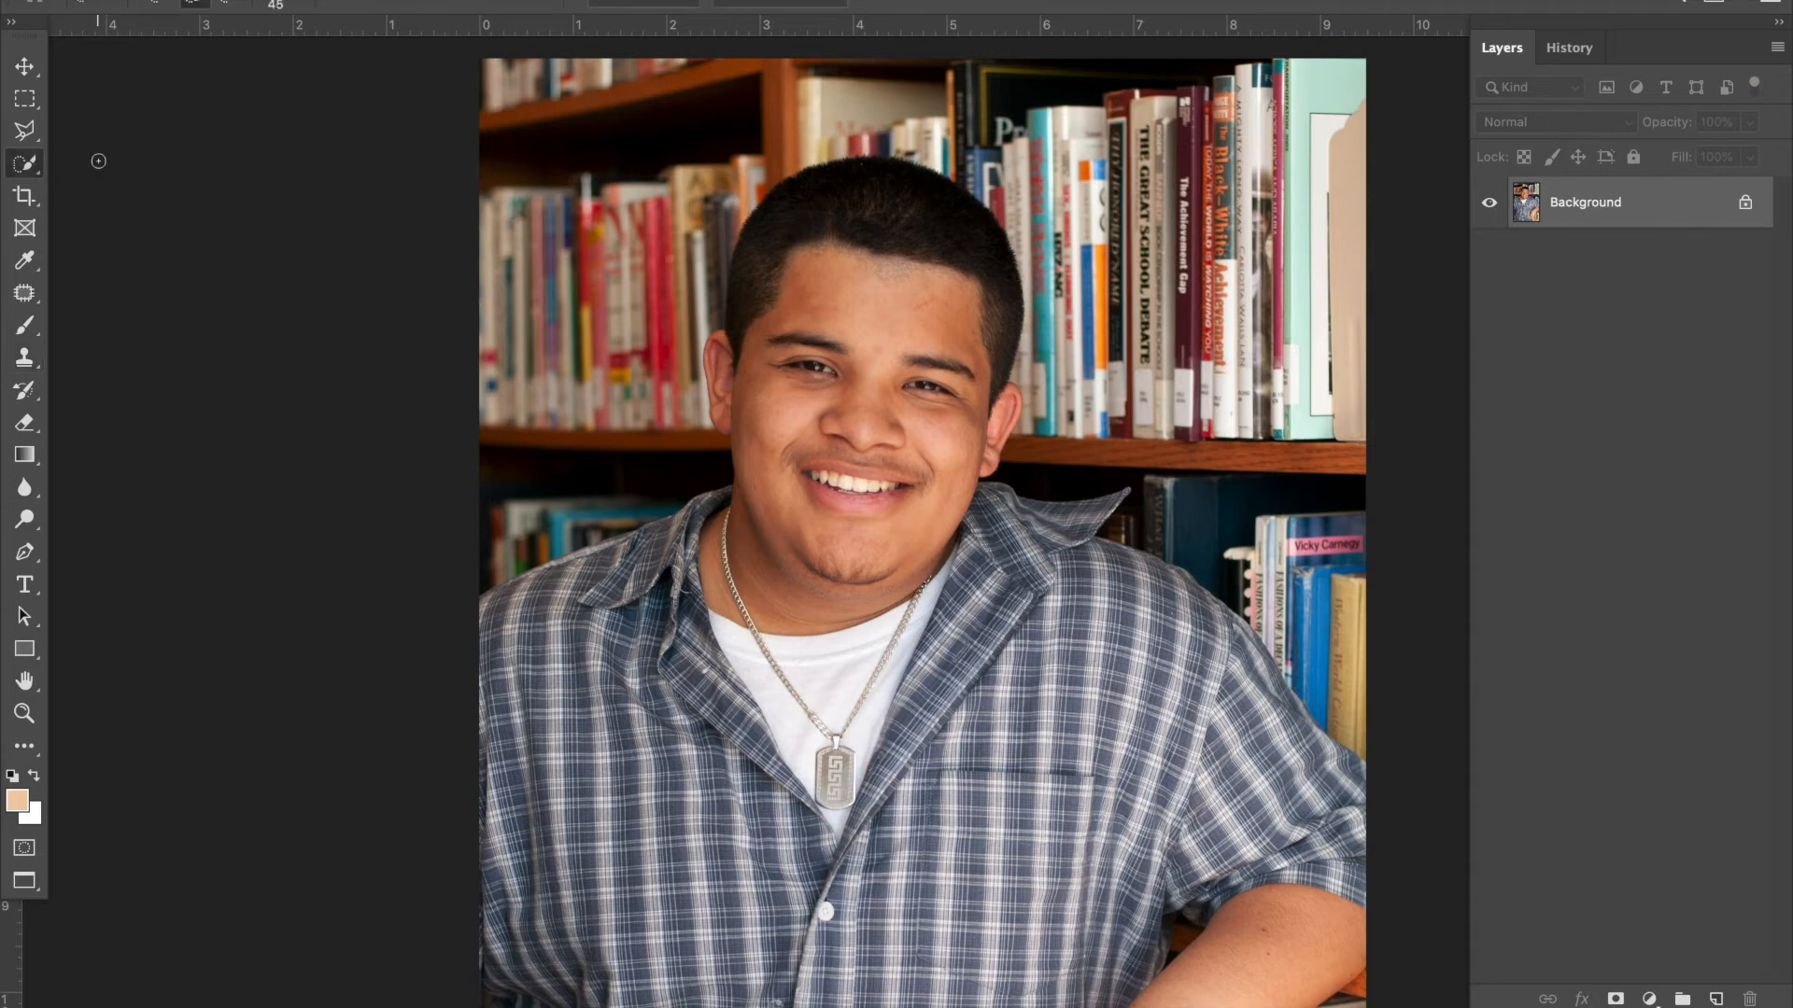
pyautogui.press(']')
pyautogui.press(']')
pyautogui.press(']')
pyautogui.press(']')
pyautogui.press(']')
pyautogui.press(']')
pyautogui.click(29, 168)
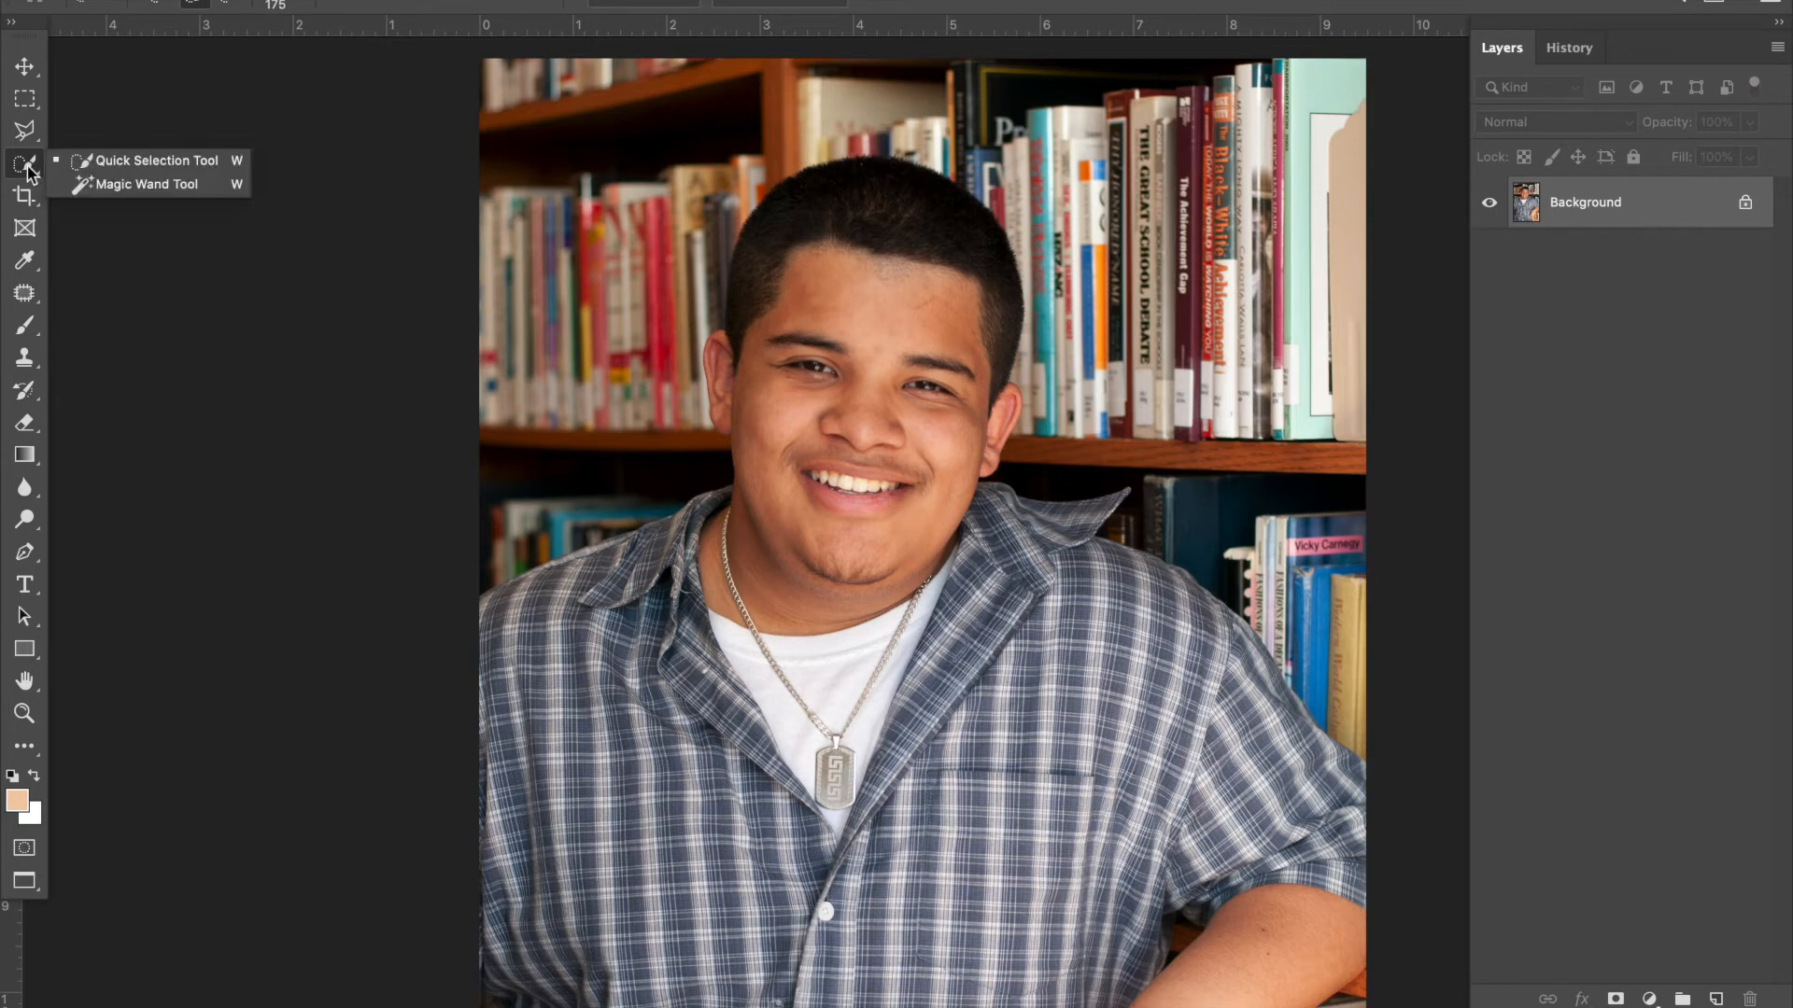
pyautogui.click(136, 167)
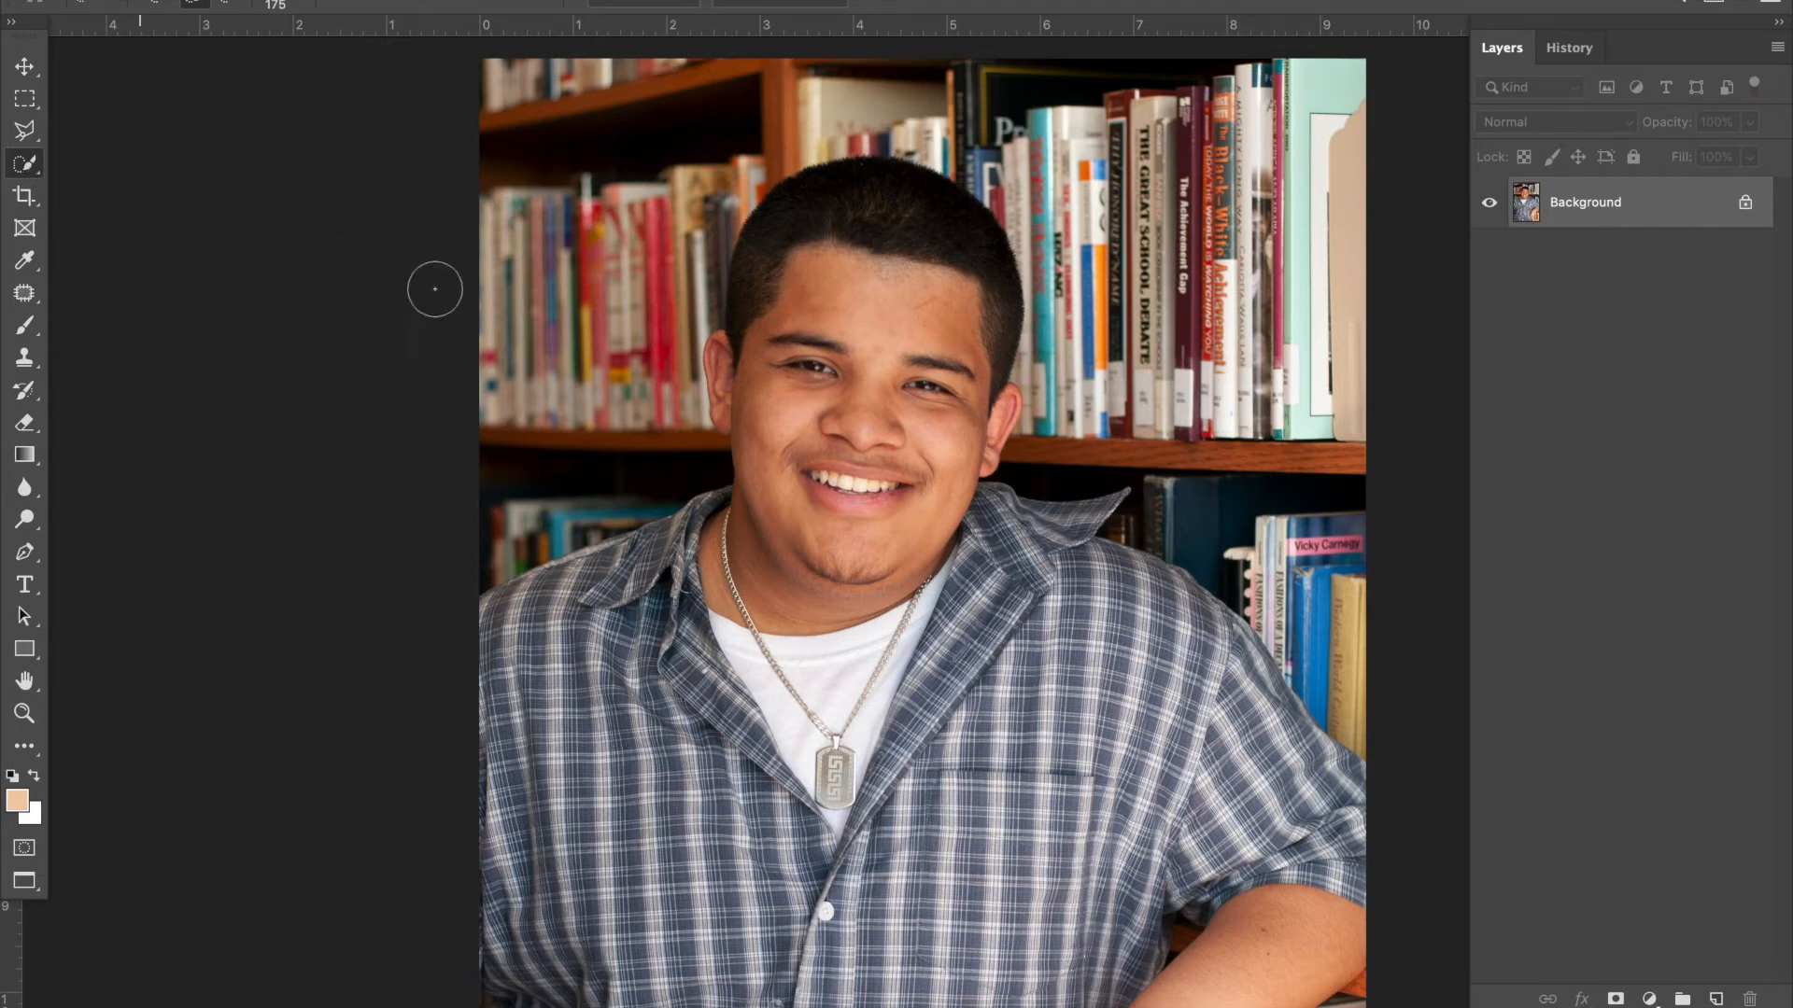
pyautogui.click(836, 267)
pyautogui.moveTo(836, 267)
pyautogui.mouseDown()
pyautogui.moveTo(943, 561)
pyautogui.moveTo(729, 457)
pyautogui.moveTo(673, 579)
pyautogui.moveTo(564, 714)
pyautogui.moveTo(502, 719)
pyautogui.moveTo(494, 695)
pyautogui.moveTo(555, 719)
pyautogui.mouseUp()
pyautogui.moveTo(607, 794)
pyautogui.mouseDown()
pyautogui.moveTo(700, 915)
pyautogui.moveTo(523, 906)
pyautogui.moveTo(625, 981)
pyautogui.moveTo(869, 682)
pyautogui.moveTo(943, 644)
pyautogui.moveTo(980, 523)
pyautogui.moveTo(1057, 528)
pyautogui.moveTo(1120, 635)
pyautogui.moveTo(1241, 719)
pyautogui.moveTo(1300, 861)
pyautogui.moveTo(1260, 901)
pyautogui.moveTo(1163, 822)
pyautogui.moveTo(1102, 738)
pyautogui.moveTo(915, 794)
pyautogui.moveTo(1012, 853)
pyautogui.moveTo(1087, 852)
pyautogui.mouseUp()
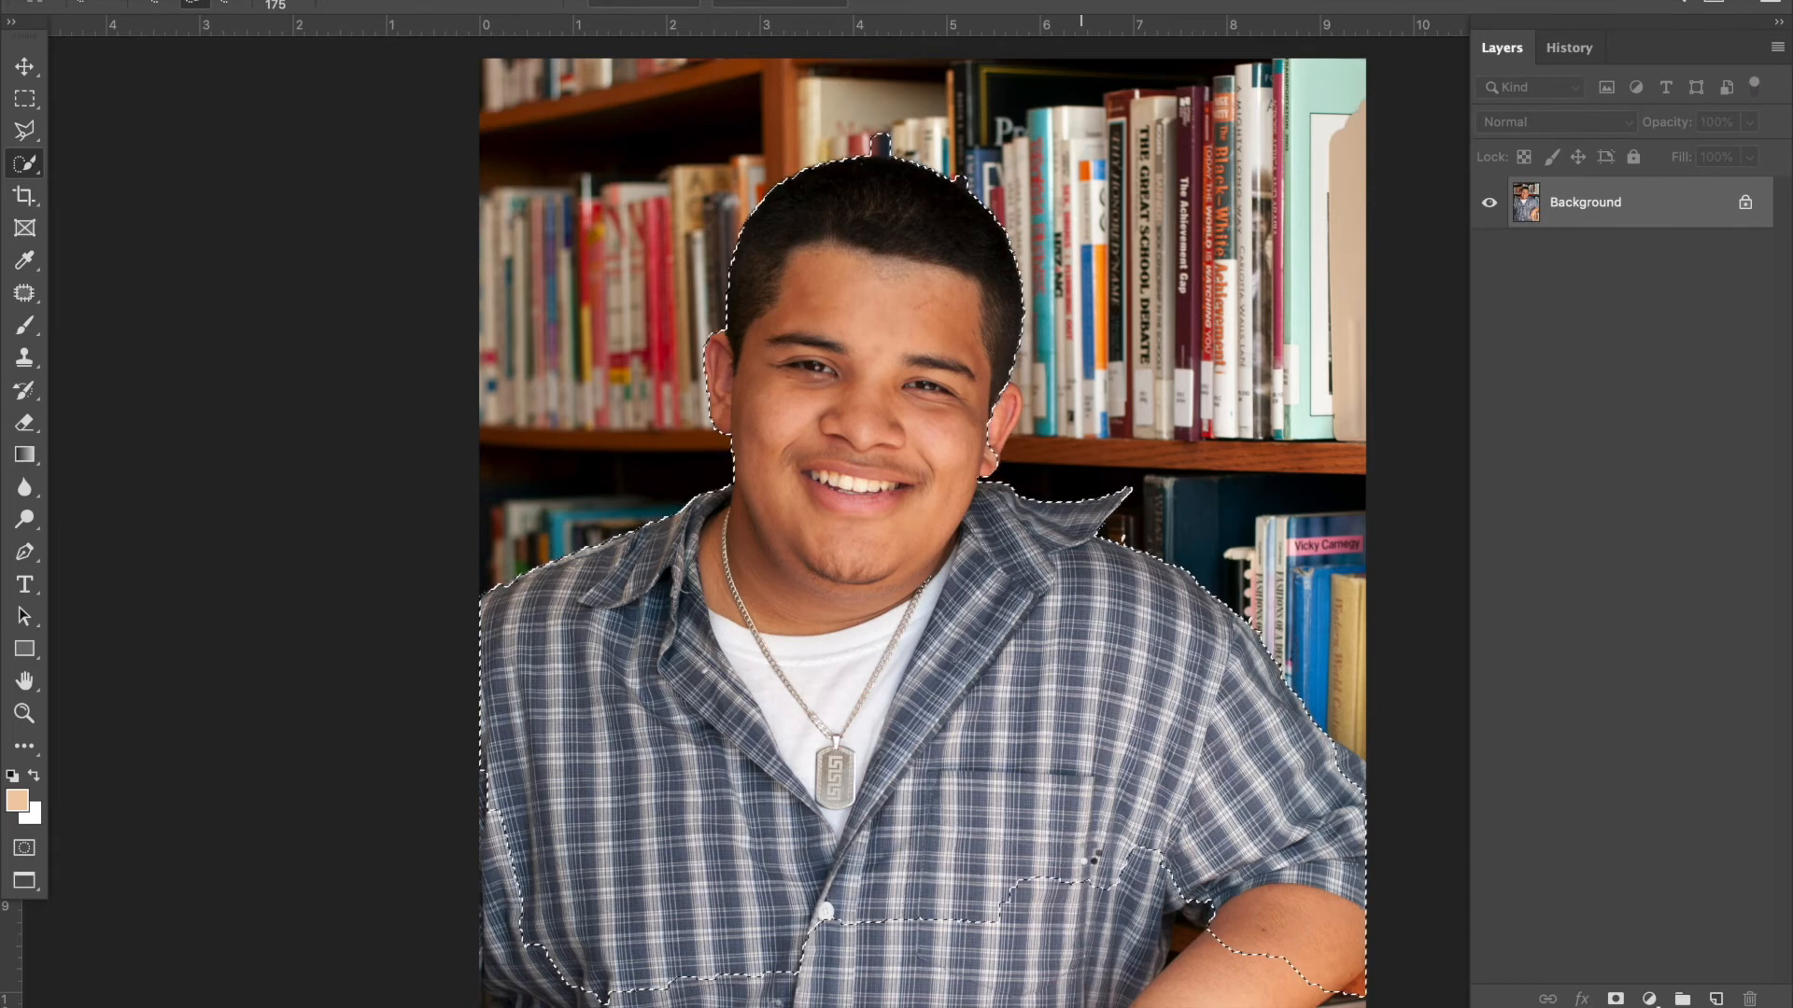
# Extend the selection over the lower shirt and sleeve on the image's left side with a size 300 Quick Selection brush.
pyautogui.hotkey('ctrl', '-')
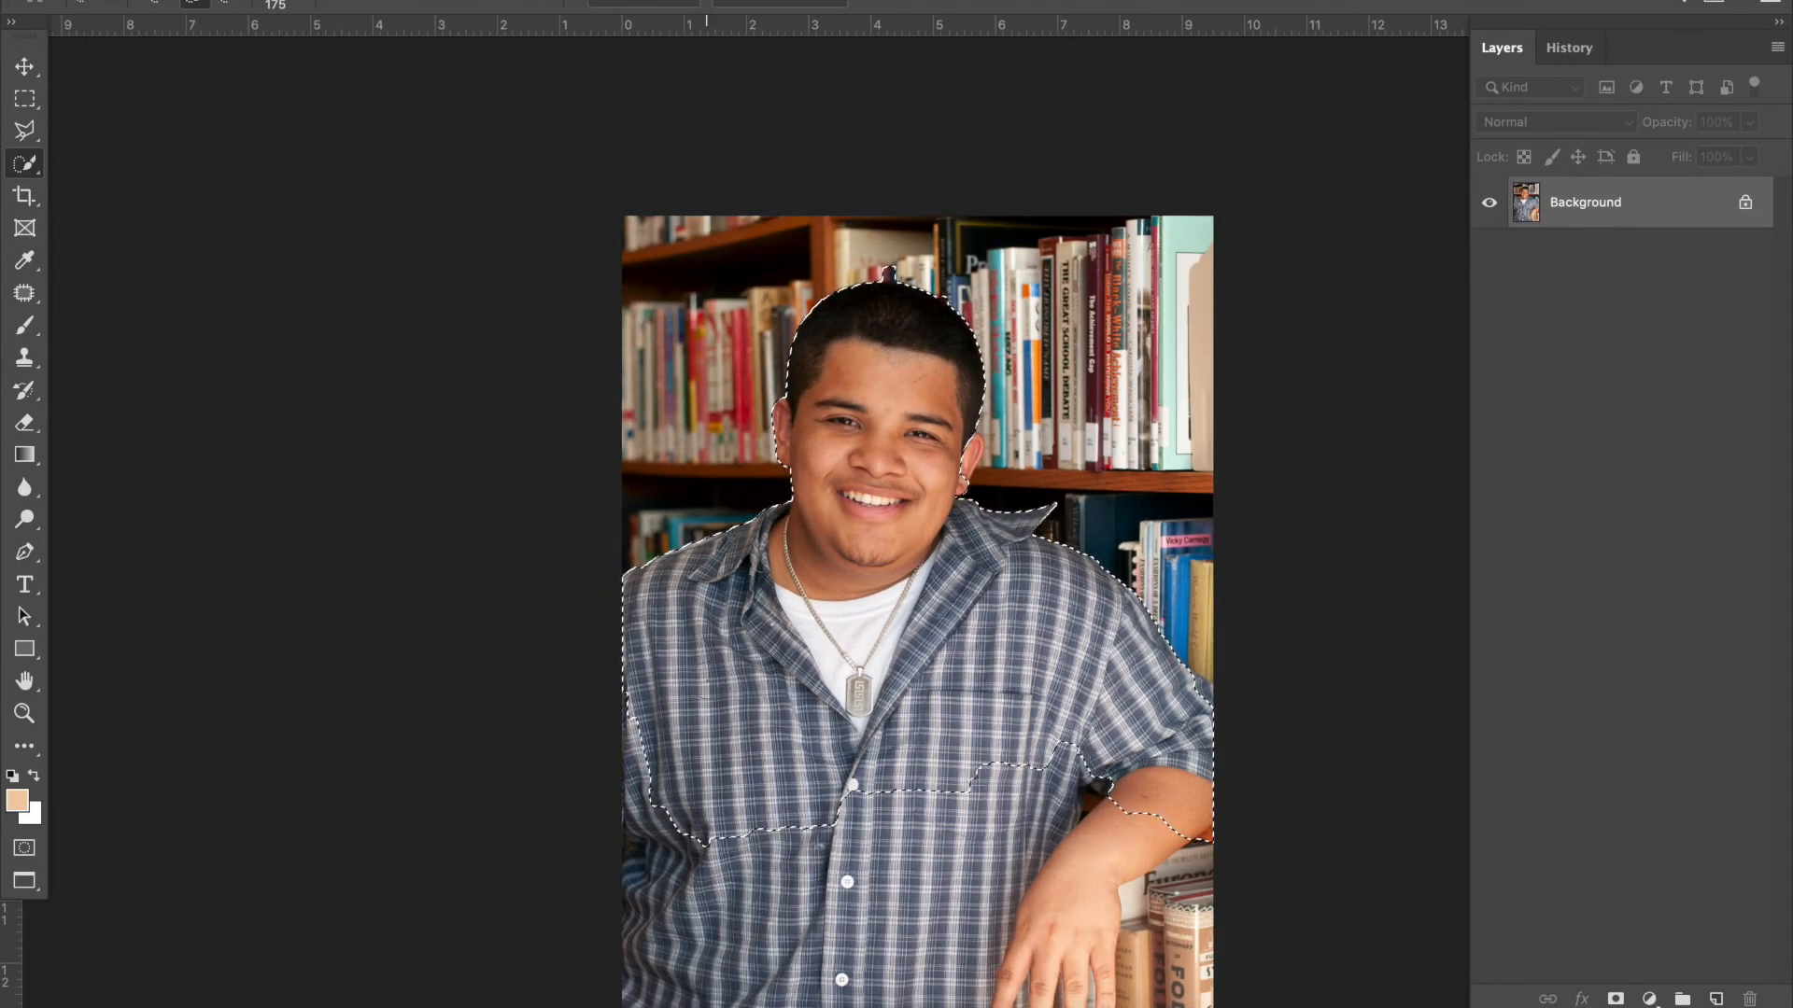
pyautogui.press(']')
pyautogui.press(']')
pyautogui.press(']')
pyautogui.scroll(-3, 744, 685)
pyautogui.hscroll(2, 744, 684)
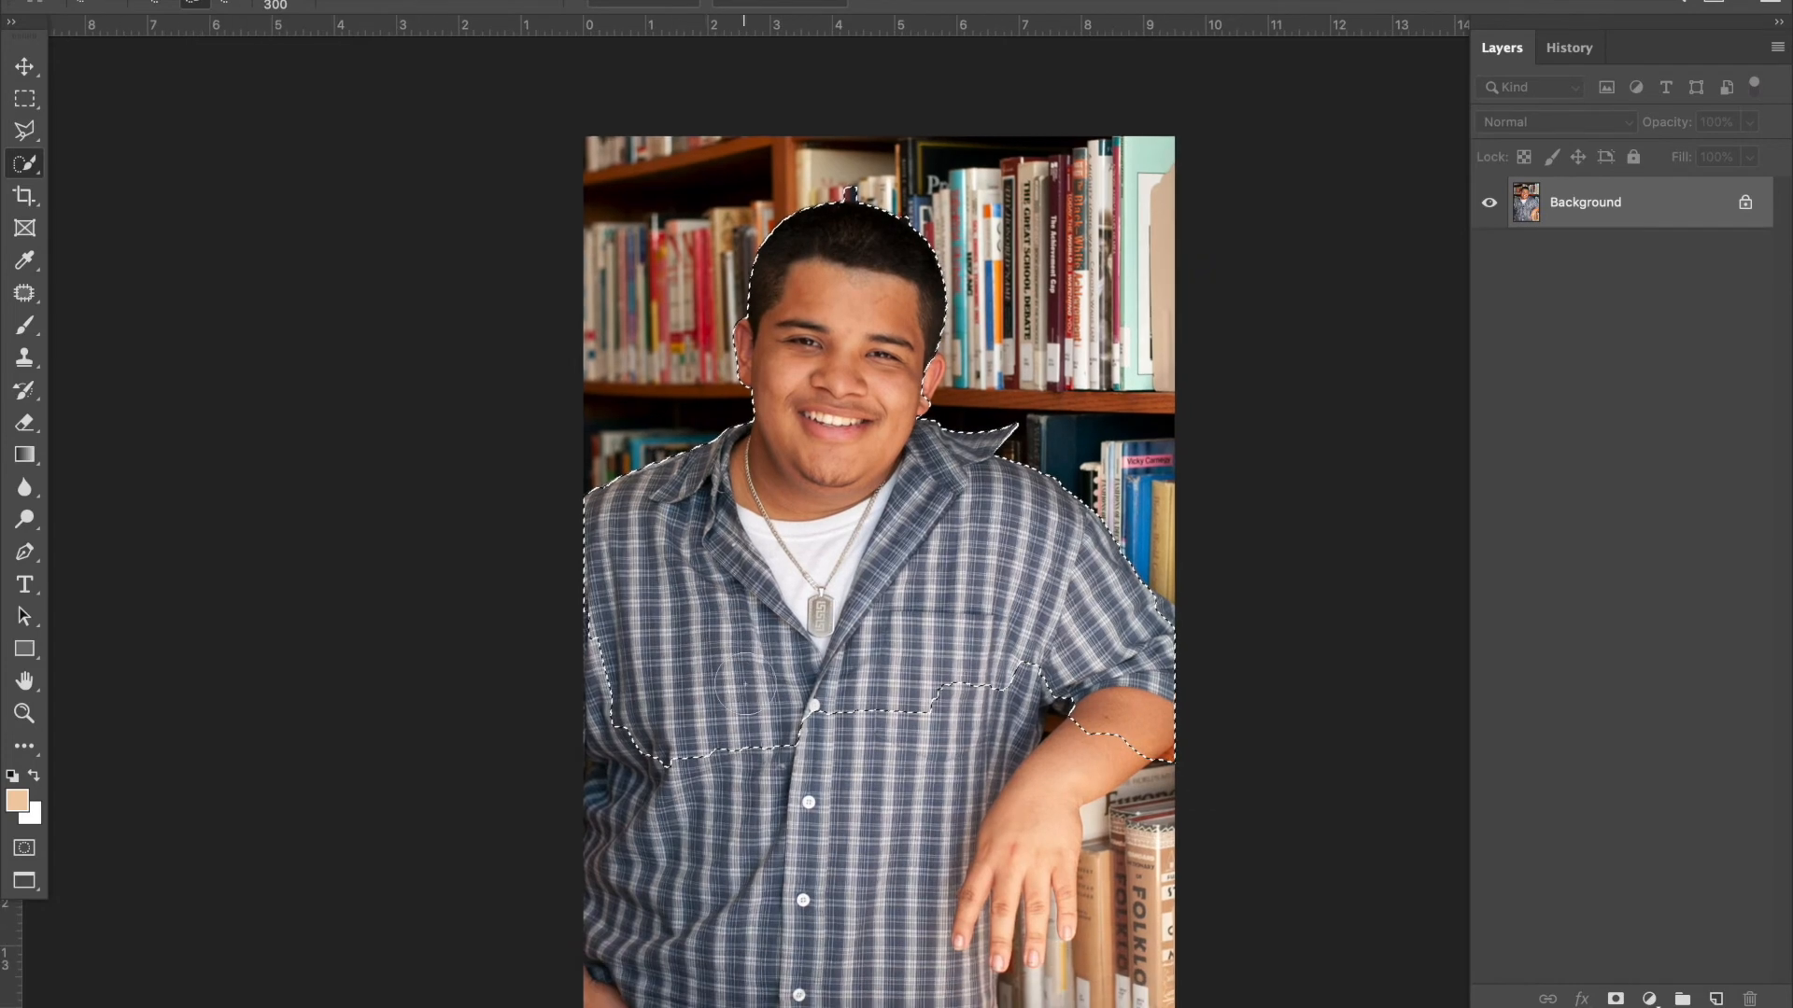
pyautogui.moveTo(632, 710)
pyautogui.mouseDown()
pyautogui.moveTo(602, 747)
pyautogui.moveTo(598, 801)
pyautogui.moveTo(985, 714)
pyautogui.moveTo(1074, 724)
pyautogui.moveTo(1093, 845)
pyautogui.moveTo(579, 840)
pyautogui.mouseUp()
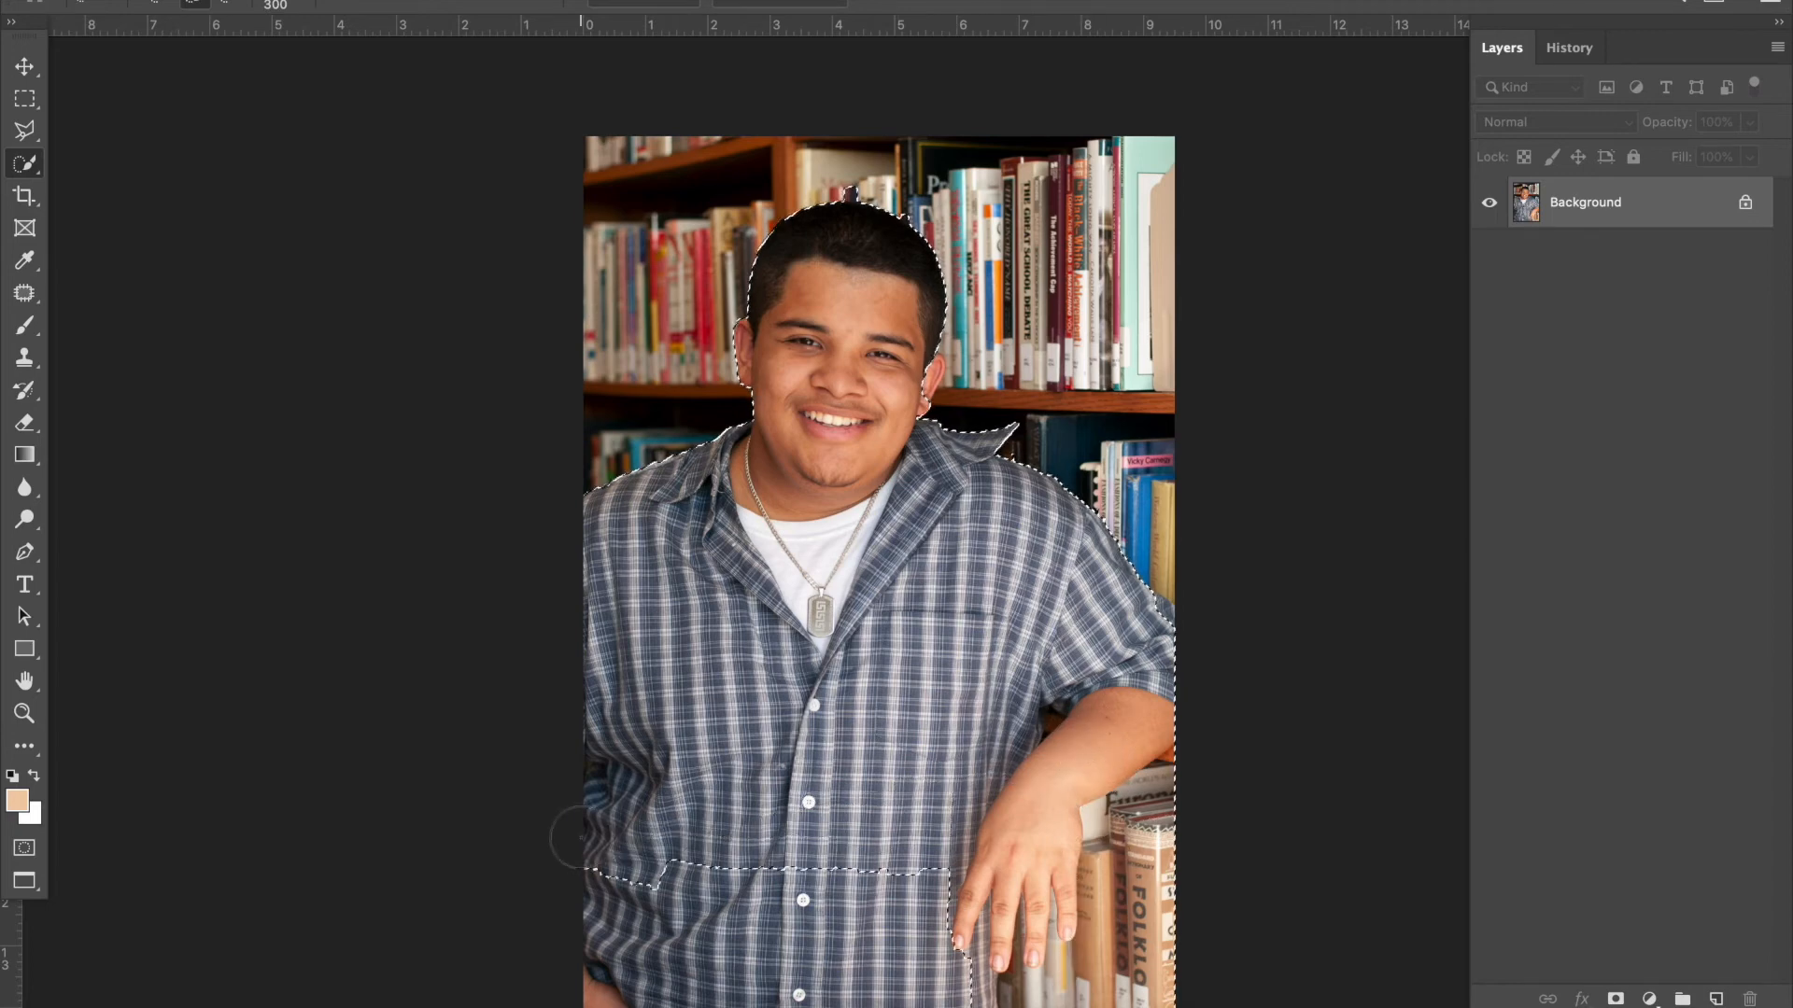
# Add the missing part of the ear above the raised collar to the selection, reducing the Quick Selection brush to about 70.
pyautogui.press('super+plus')
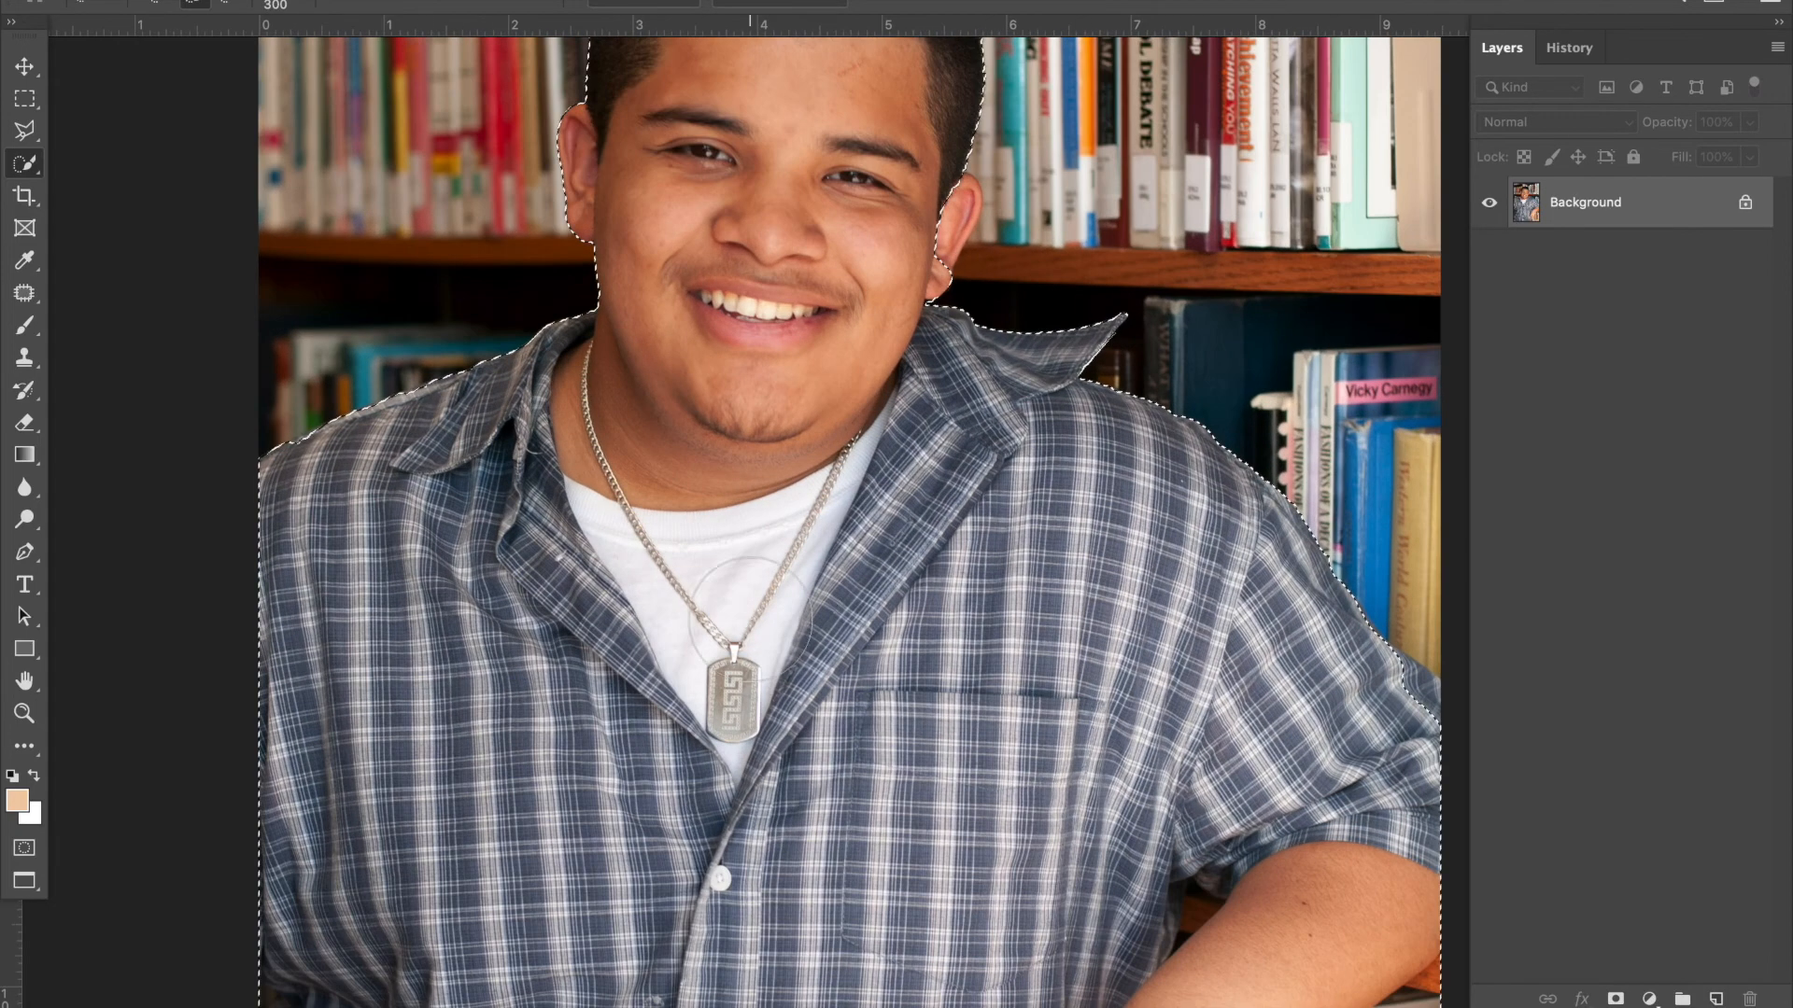
pyautogui.moveTo(912, 324); pyautogui.dragTo(893, 451)
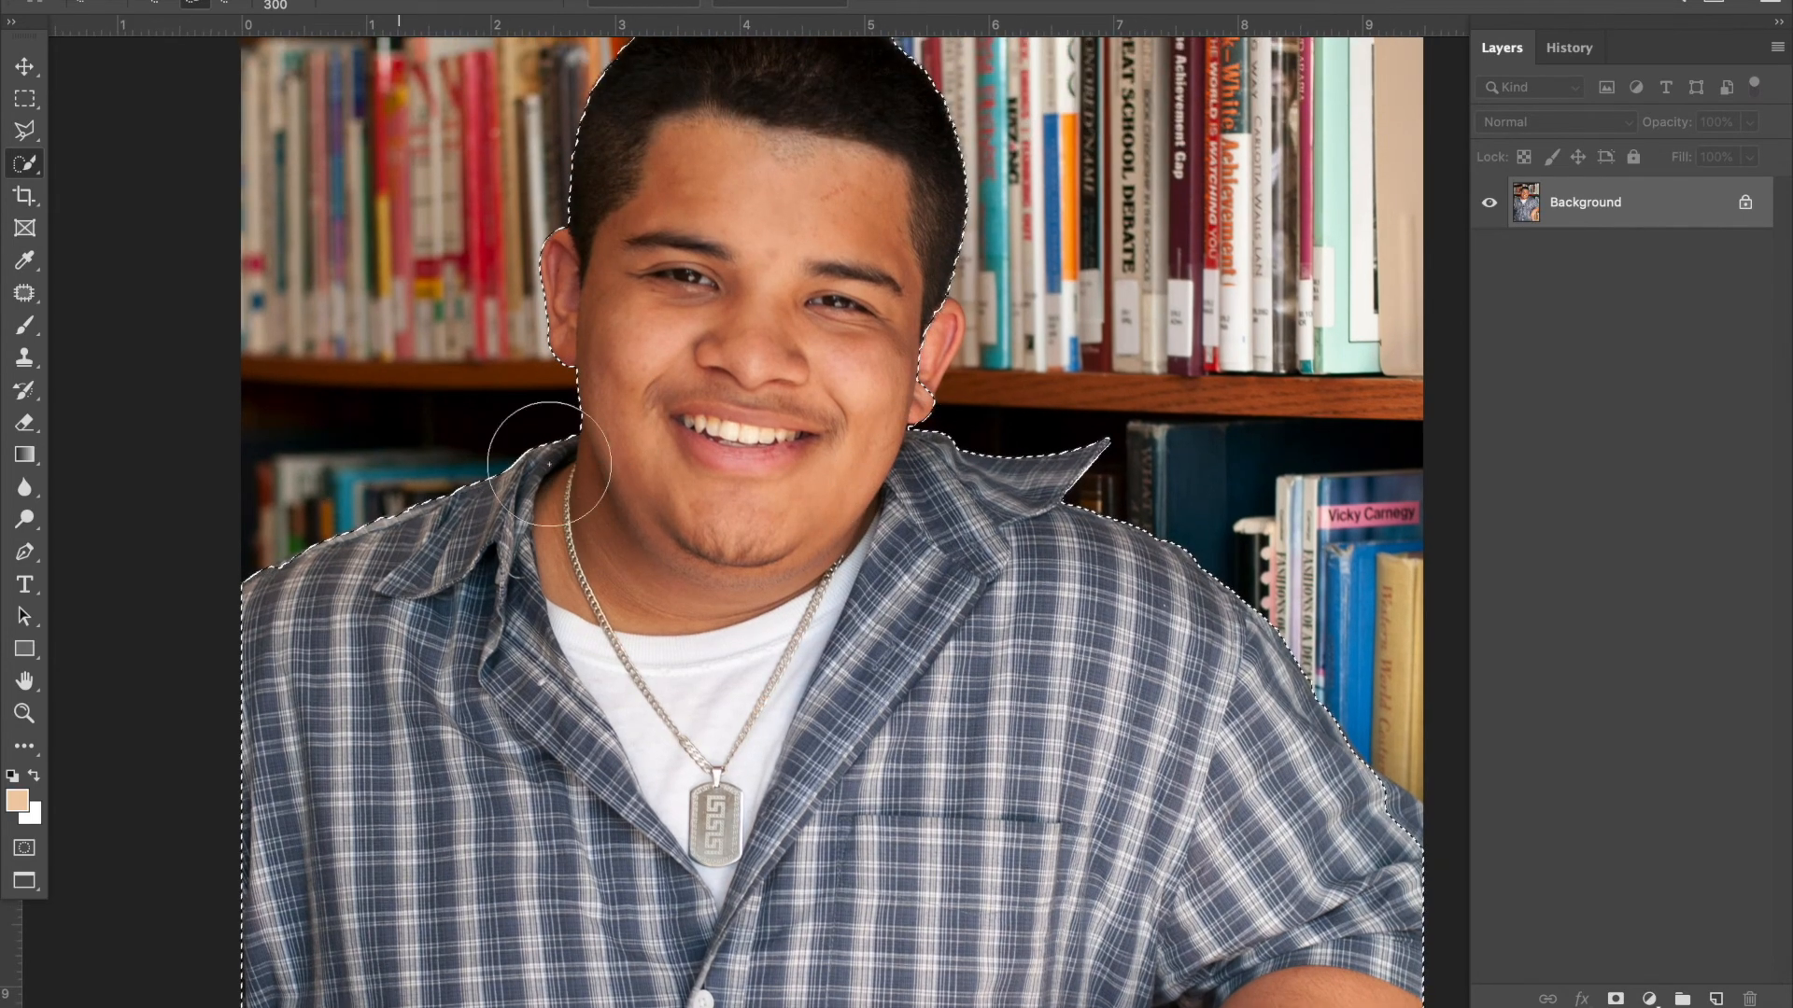
pyautogui.scroll(2, 653, 224)
pyautogui.hscroll(2, 653, 224)
pyautogui.press('super+plus')
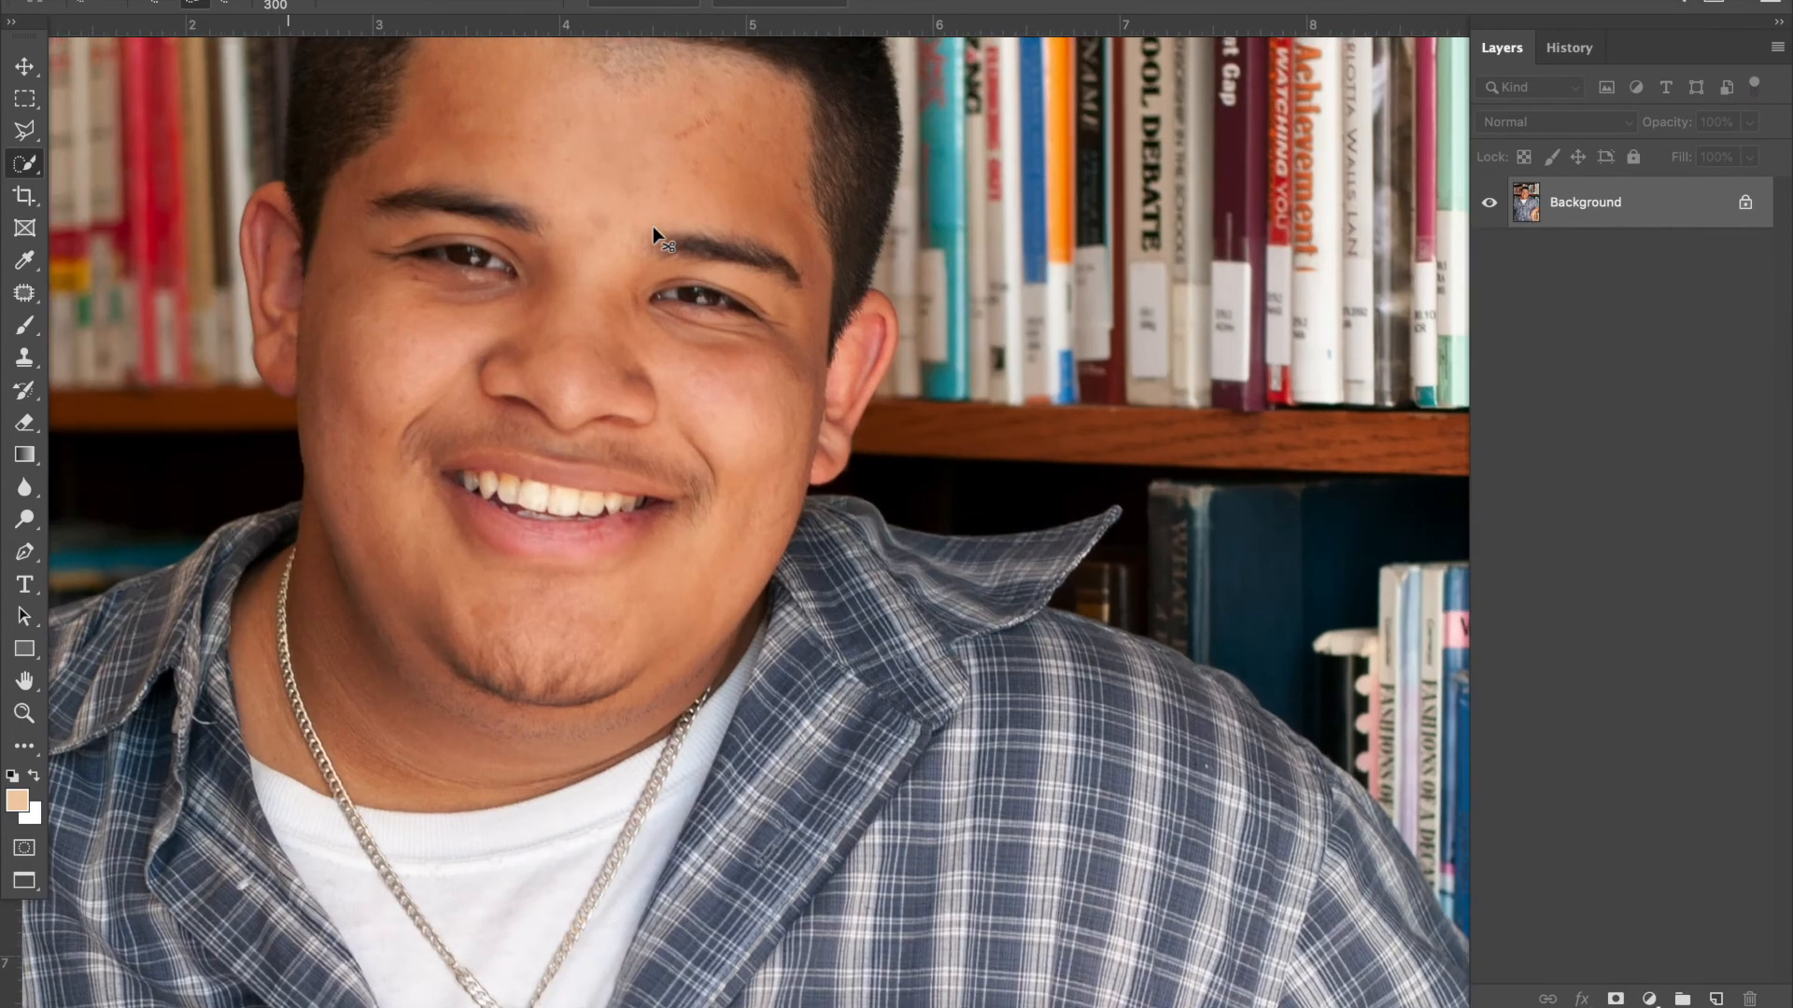
pyautogui.press('super+plus')
pyautogui.scroll(3, 730, 281)
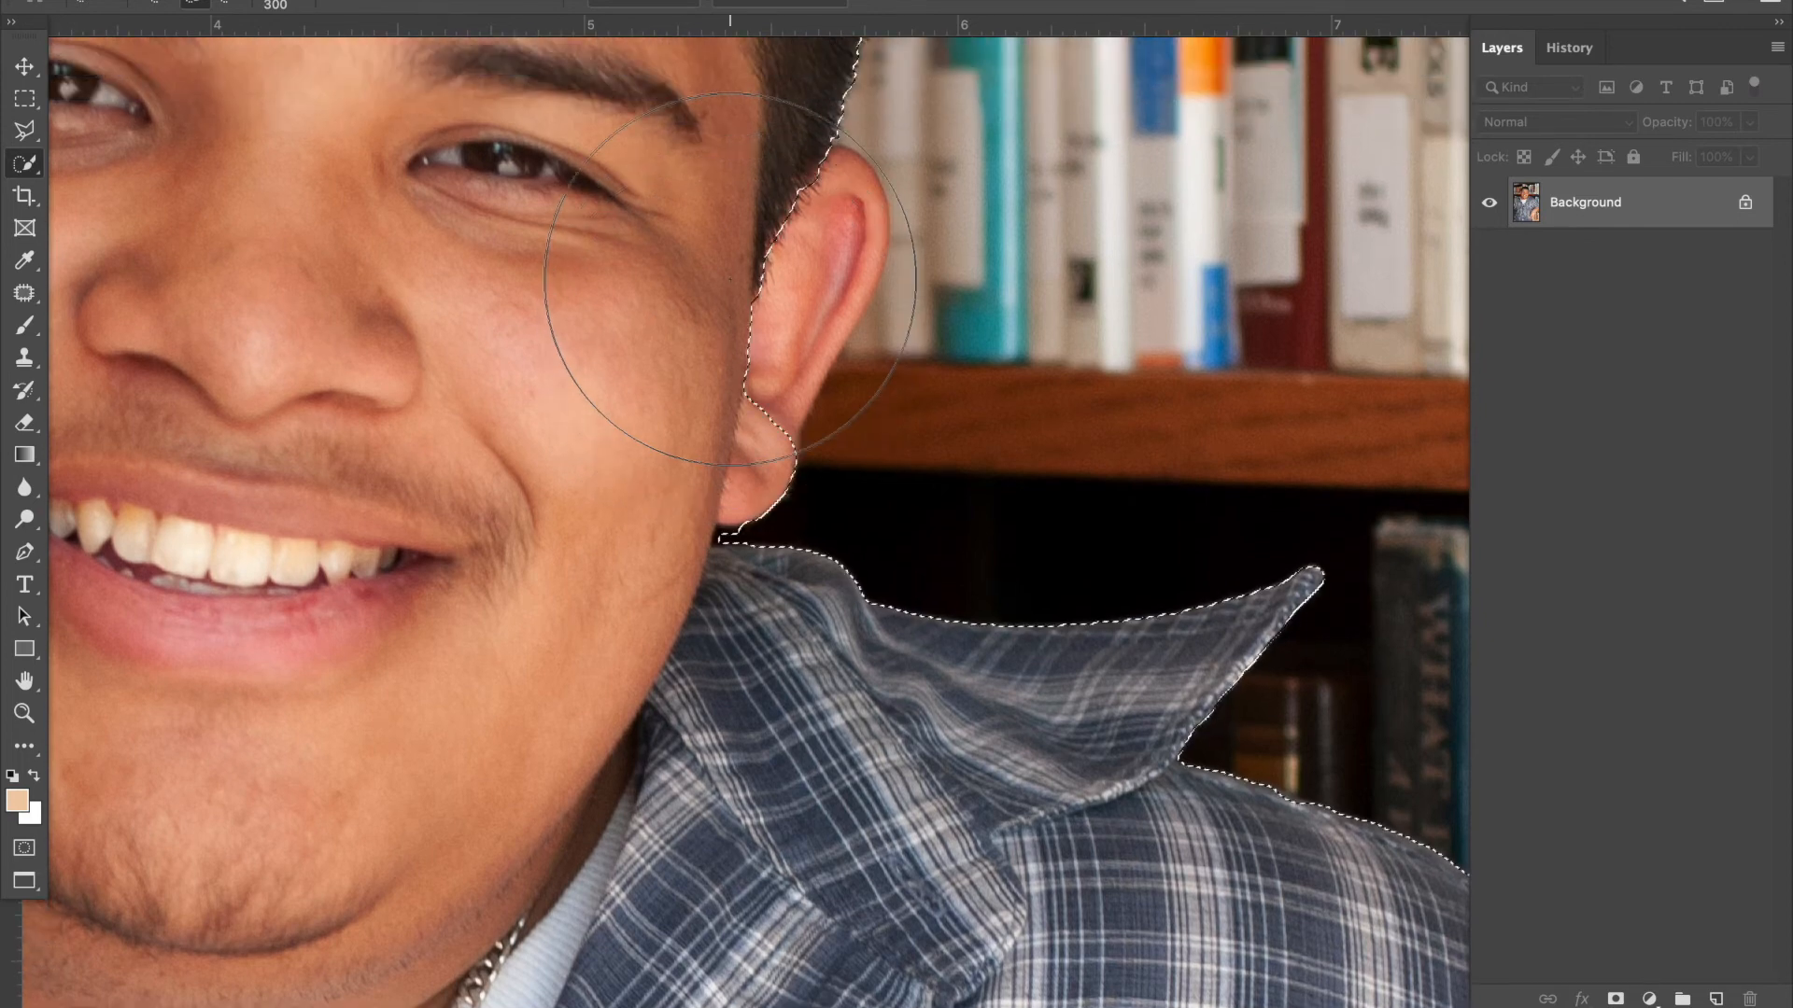
pyautogui.press('[')
pyautogui.press('[')
pyautogui.press('[')
pyautogui.press('[')
pyautogui.press('[')
pyautogui.press('[')
pyautogui.press('[')
pyautogui.press('[')
pyautogui.press('[')
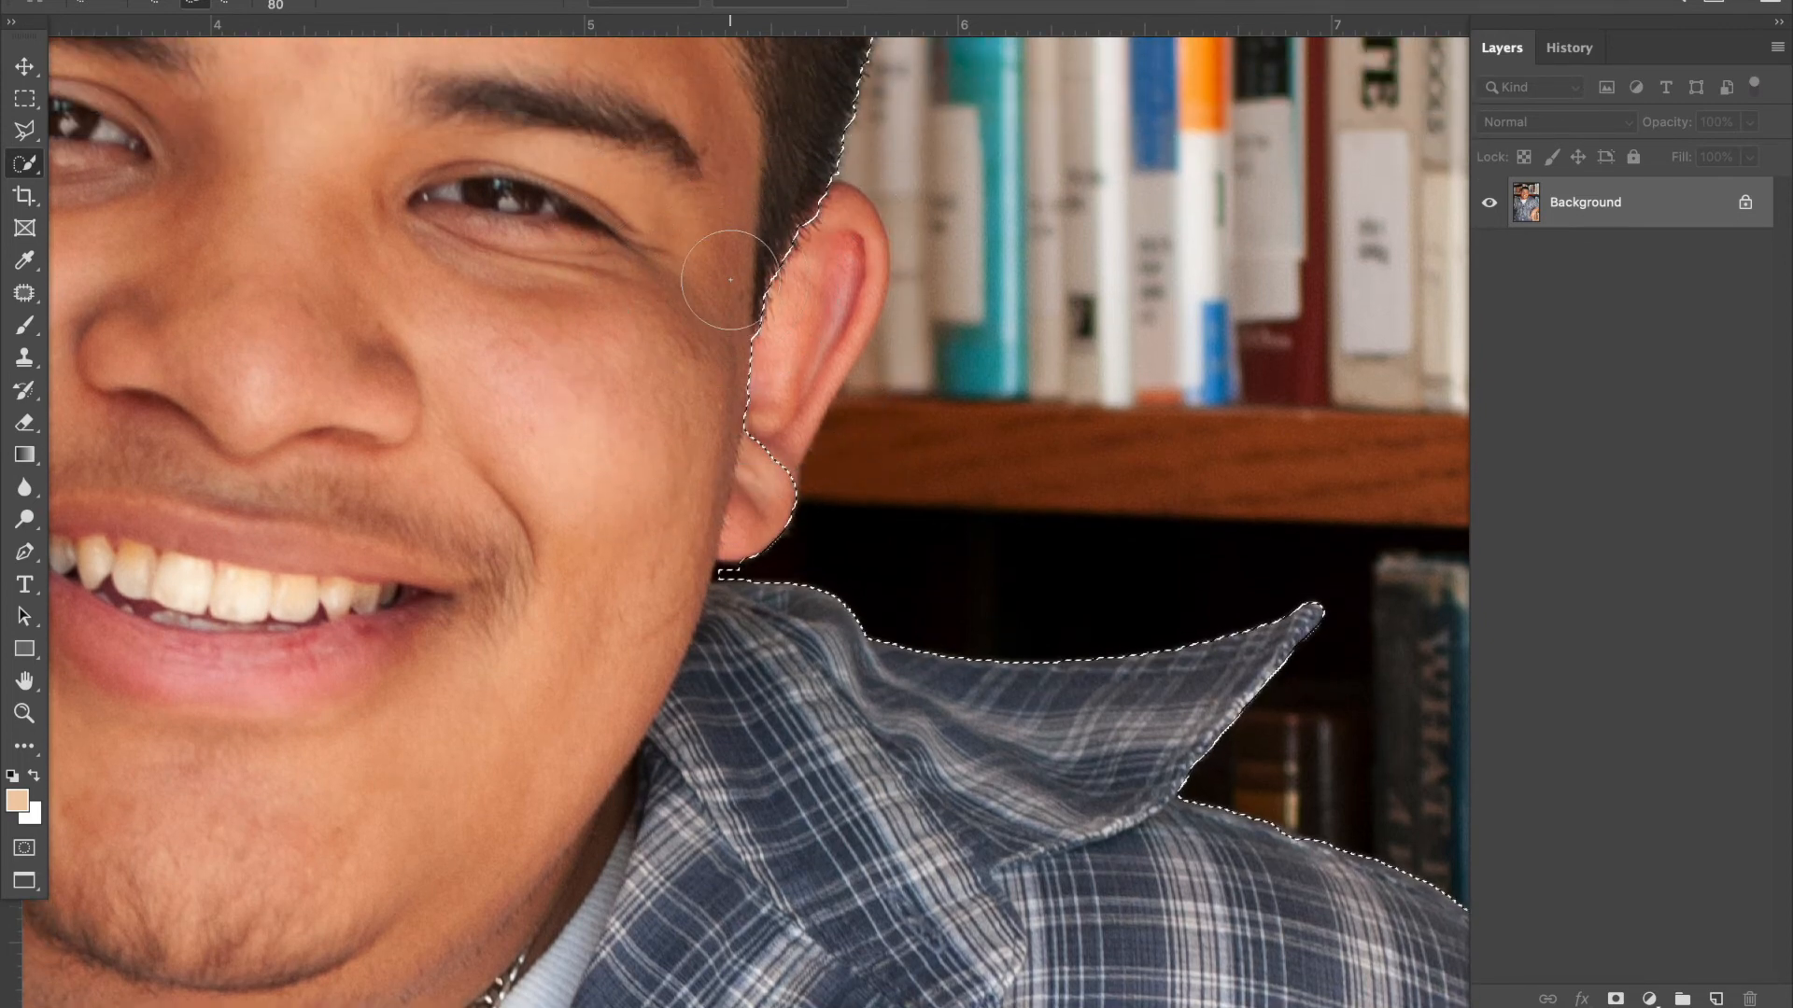
pyautogui.moveTo(730, 280)
pyautogui.mouseDown()
pyautogui.moveTo(747, 327)
pyautogui.moveTo(782, 244)
pyautogui.moveTo(775, 280)
pyautogui.moveTo(739, 231)
pyautogui.moveTo(730, 357)
pyautogui.moveTo(786, 250)
pyautogui.moveTo(800, 333)
pyautogui.mouseUp()
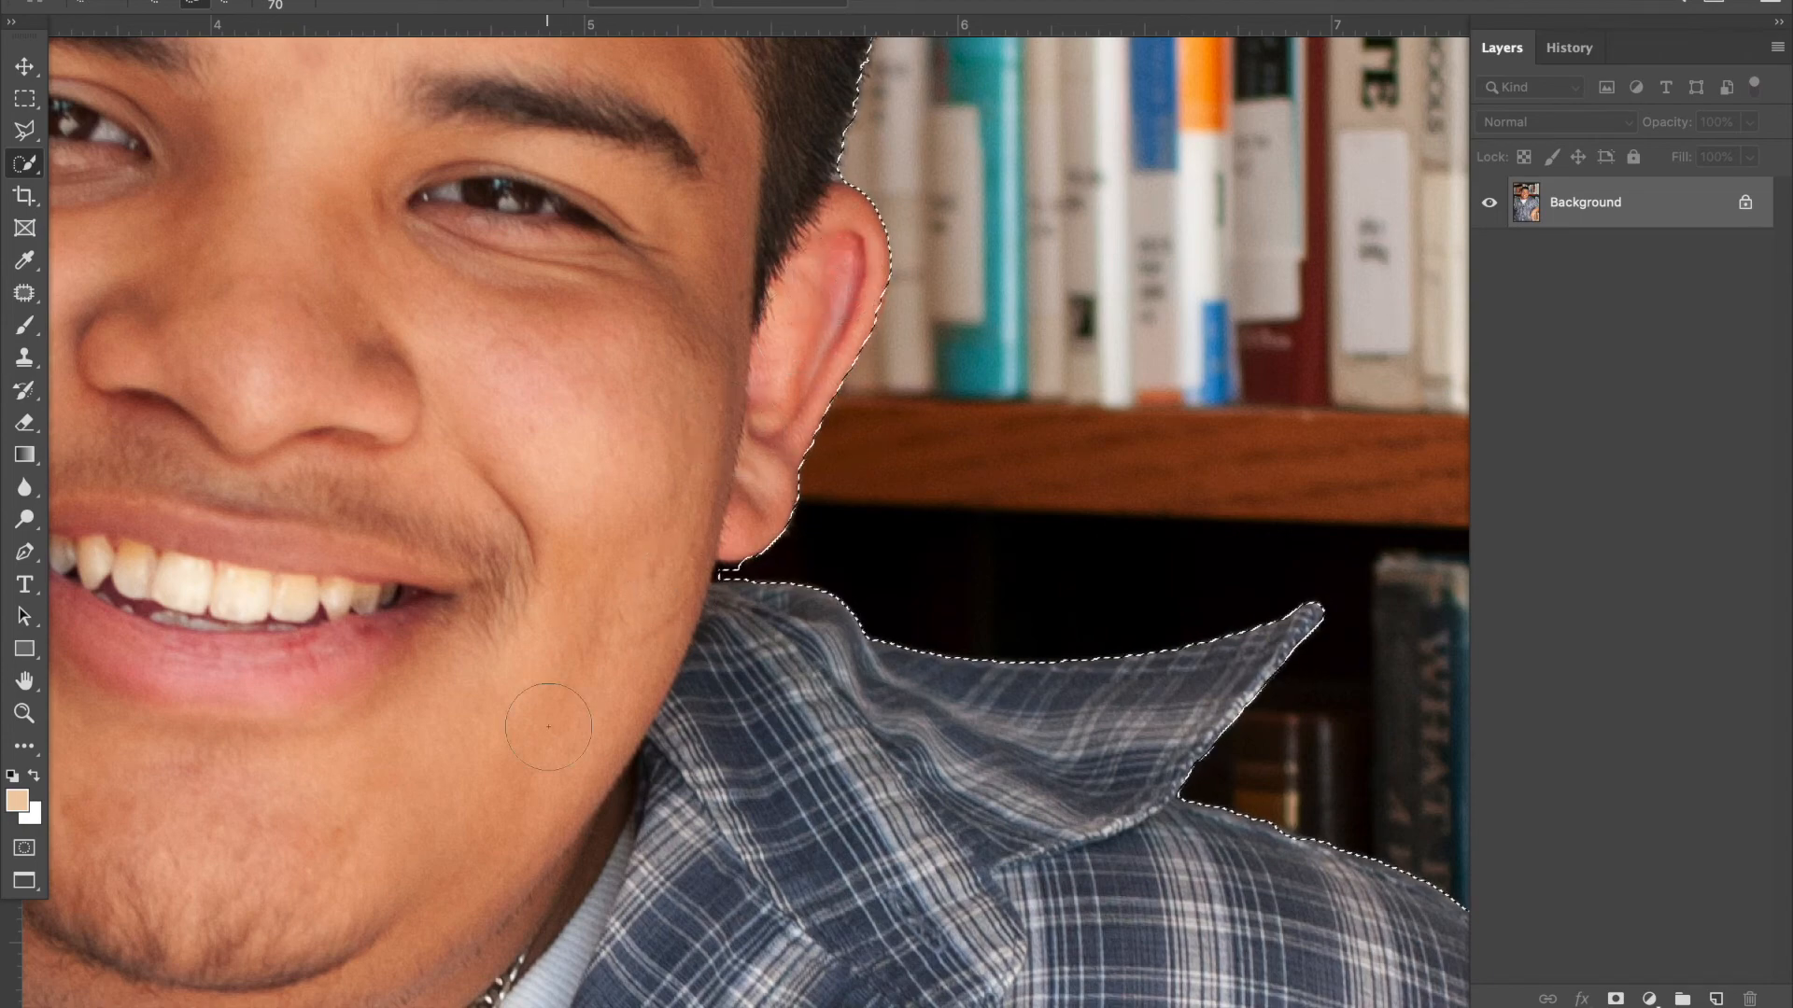
# Subtract the stray patches of book background above the hair from the selection.
pyautogui.scroll(10, 548, 727)
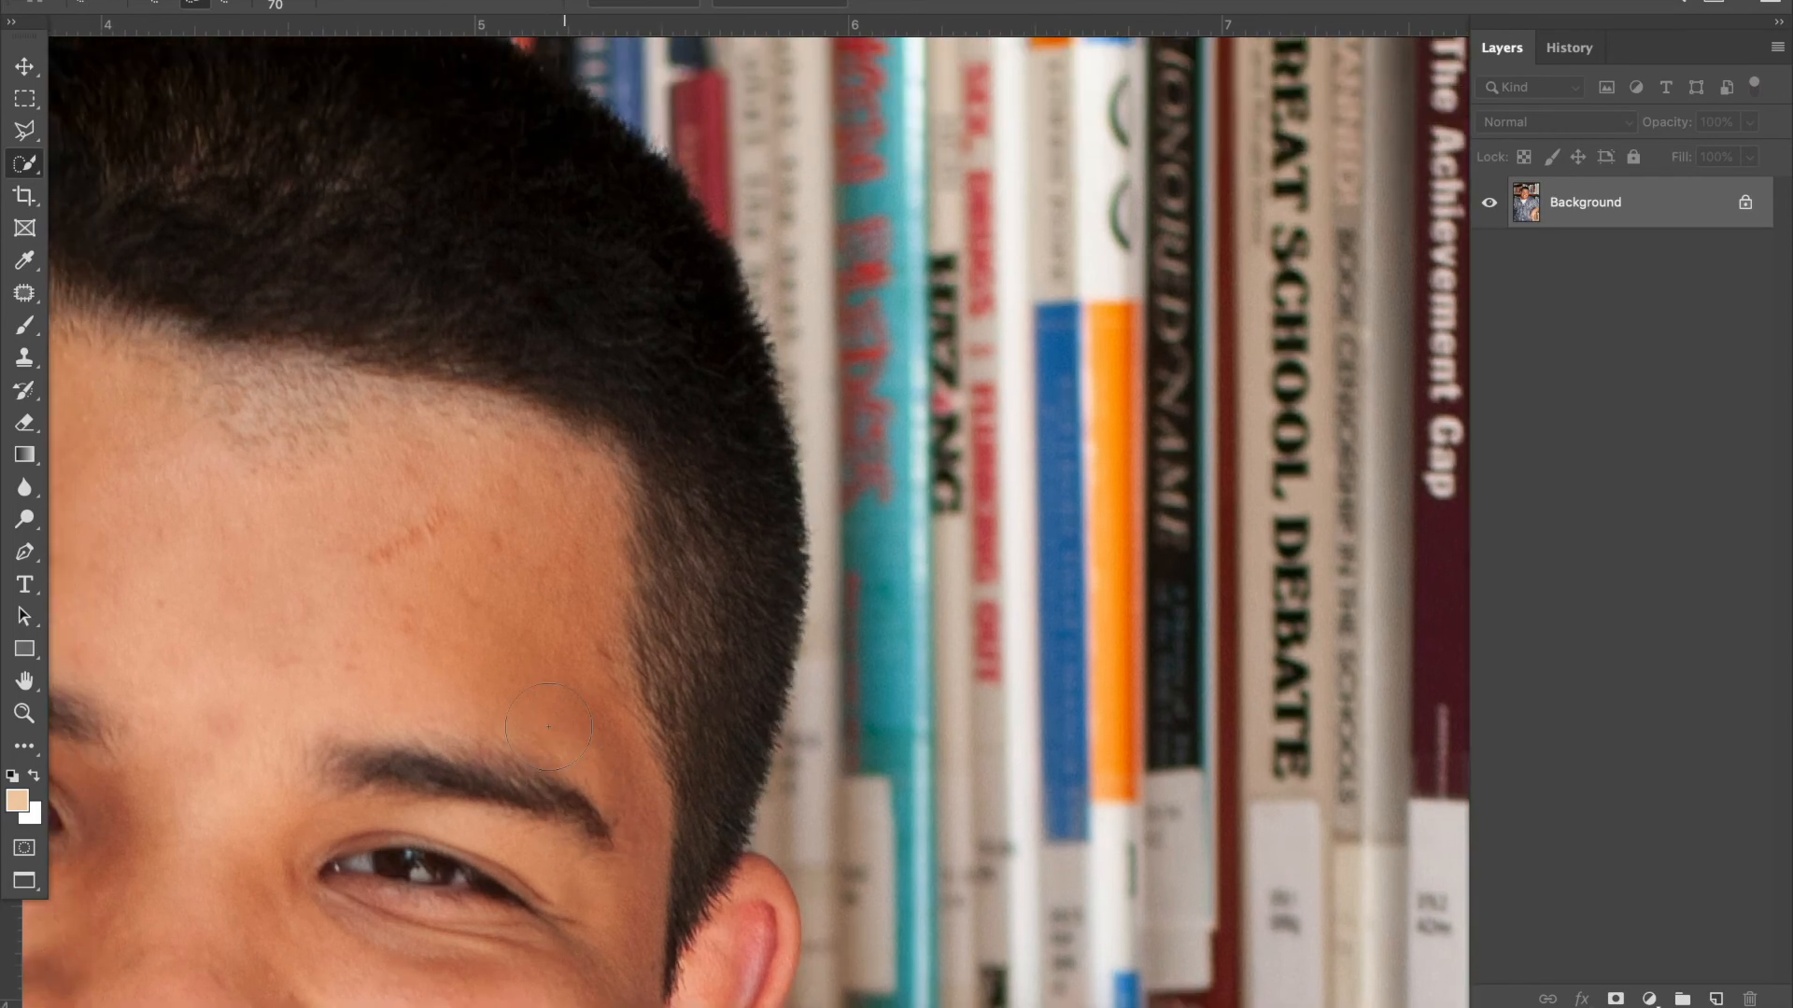
pyautogui.scroll(2, 548, 727)
pyautogui.hscroll(-1, 548, 727)
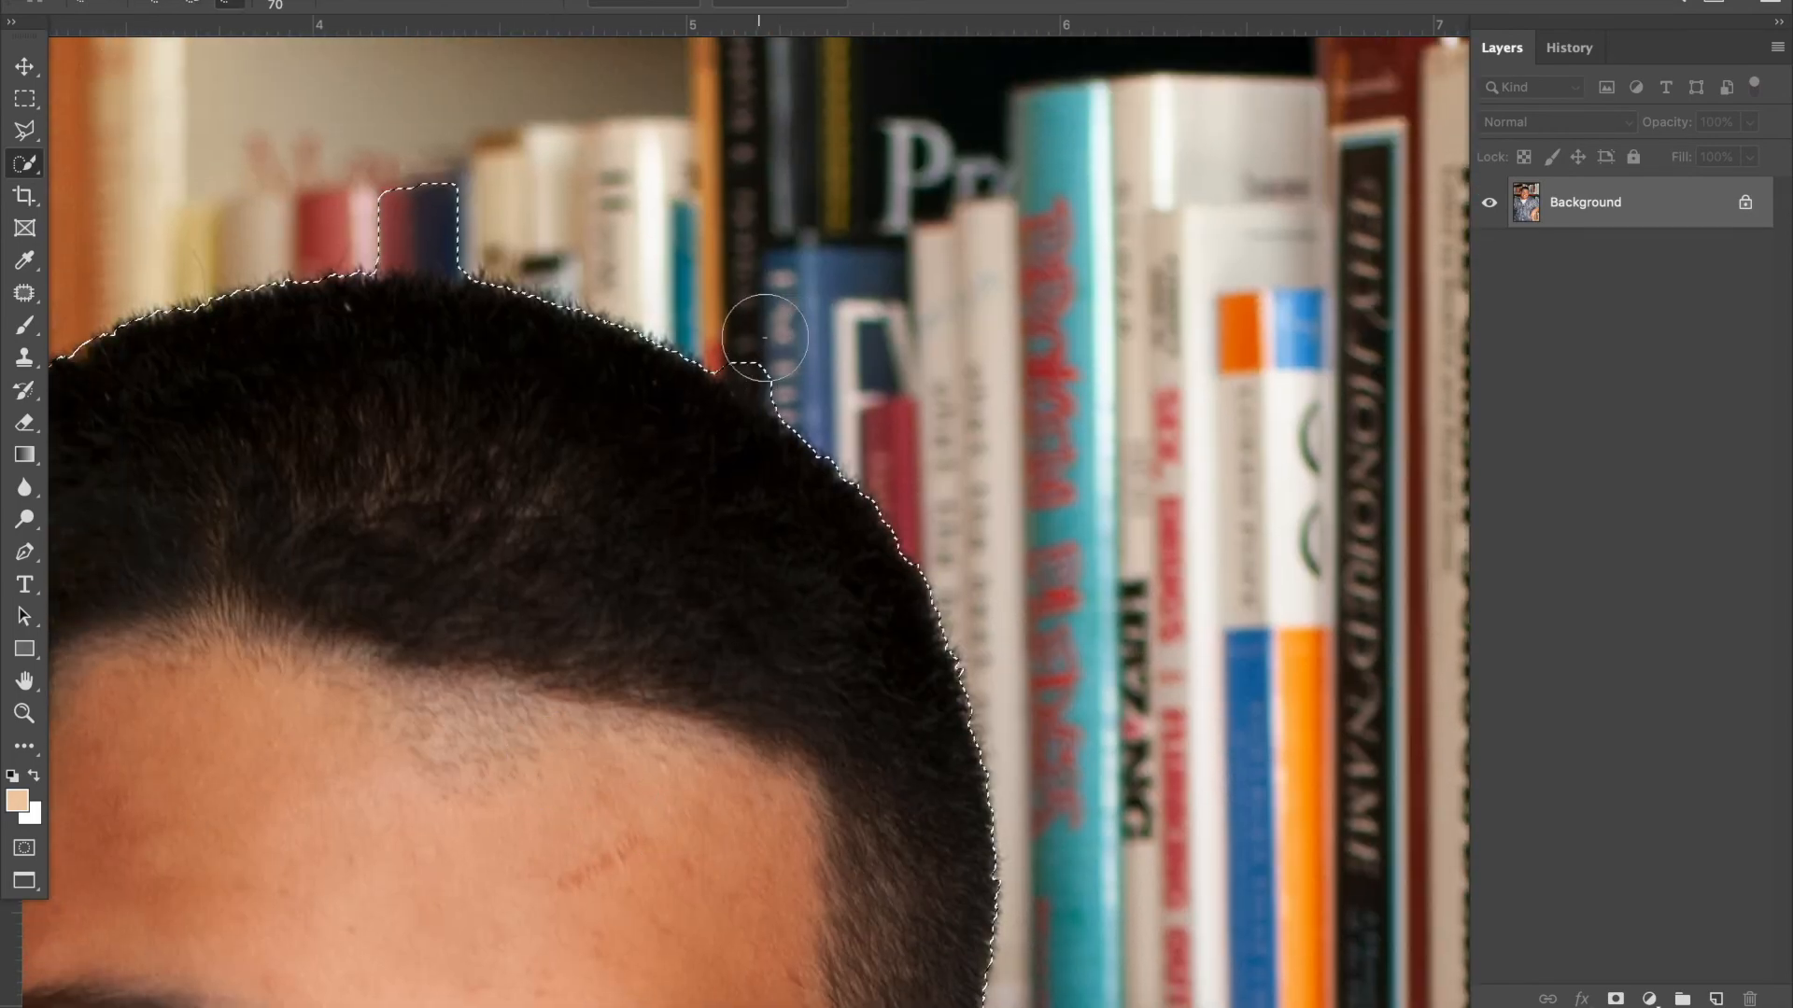
pyautogui.keyDown('alt'); pyautogui.click(425, 205); pyautogui.keyUp('alt')
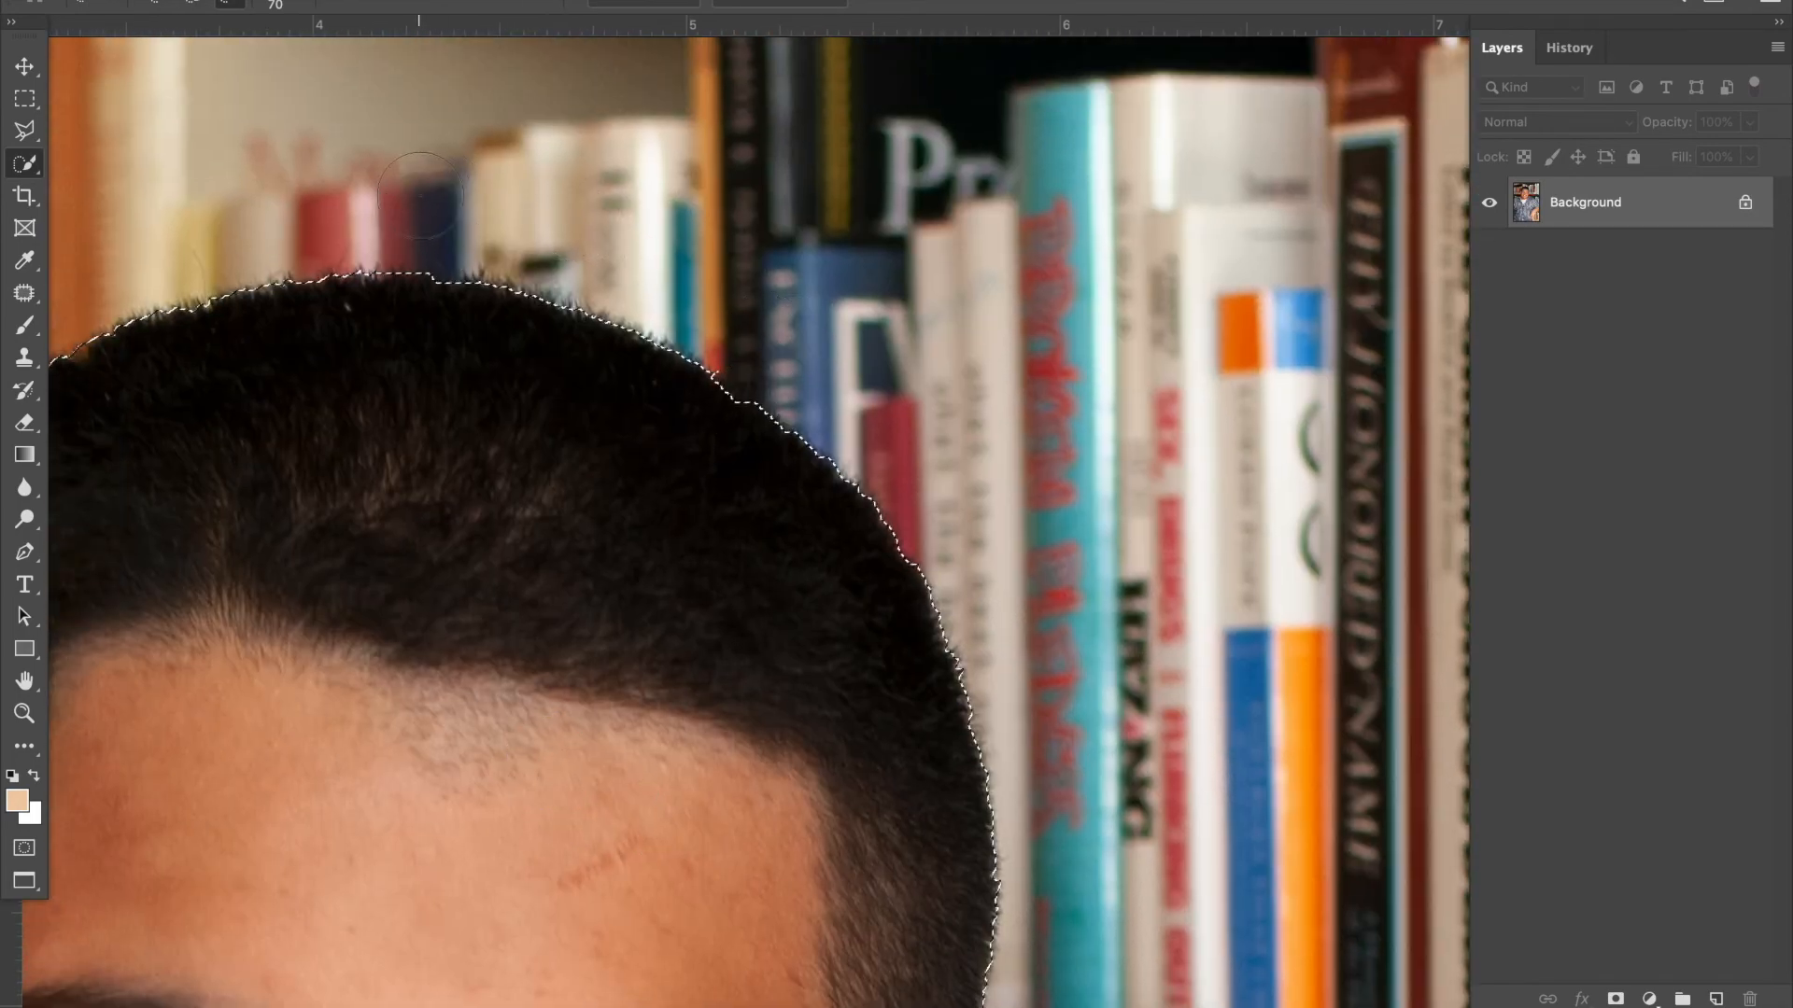
# Check the selection edge down the other side of the head and open it in Select and Mask.
pyautogui.hscroll(-5, 434, 205)
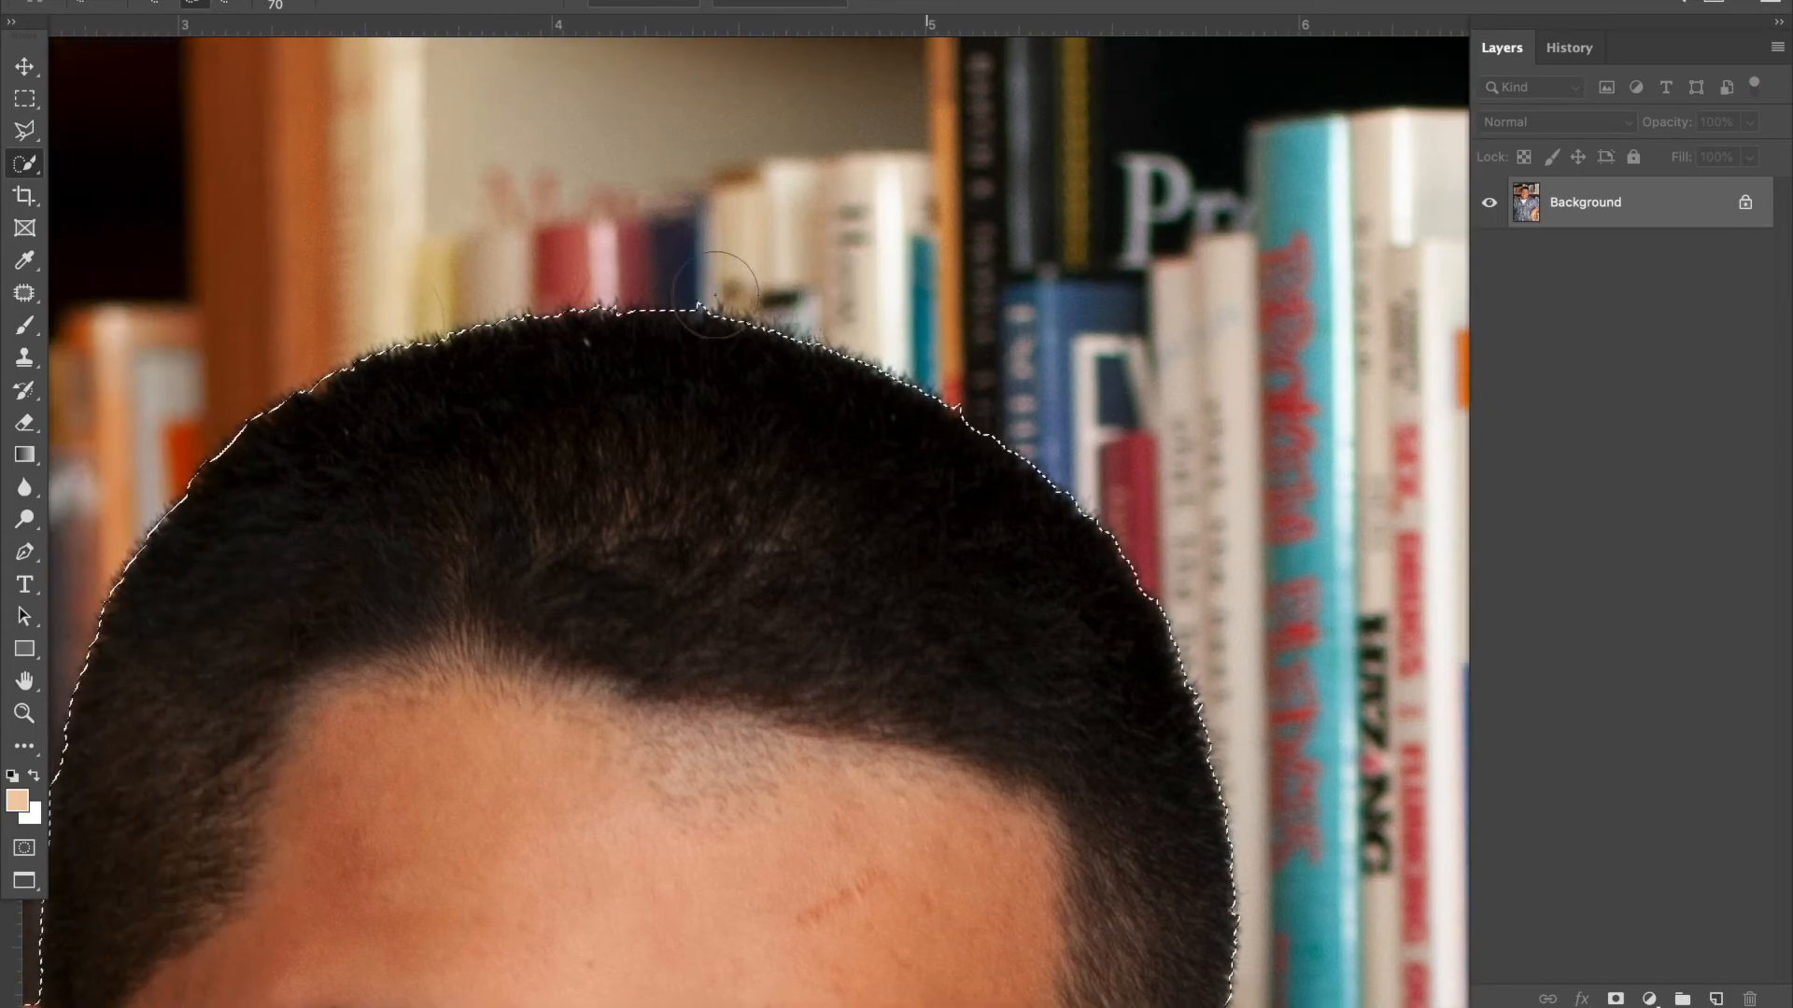
pyautogui.scroll(-8, 716, 295)
pyautogui.hscroll(-5, 716, 295)
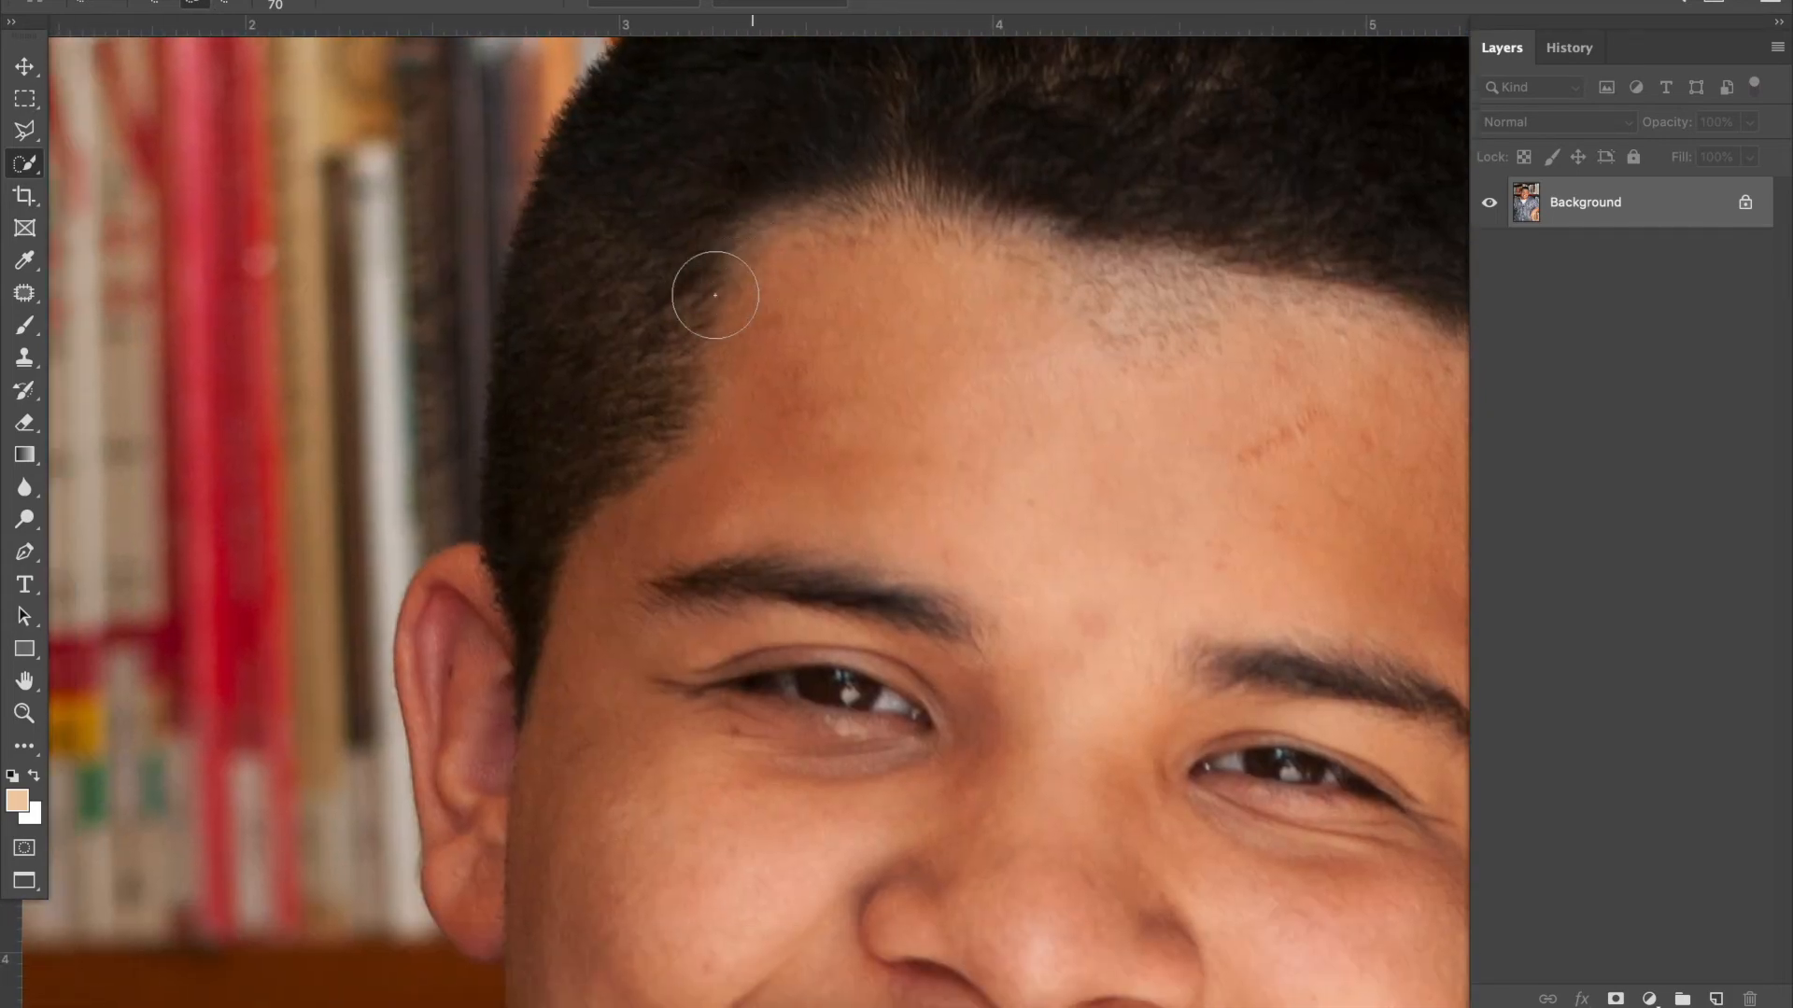
pyautogui.scroll(-10, 715, 295)
pyautogui.hscroll(-3, 716, 295)
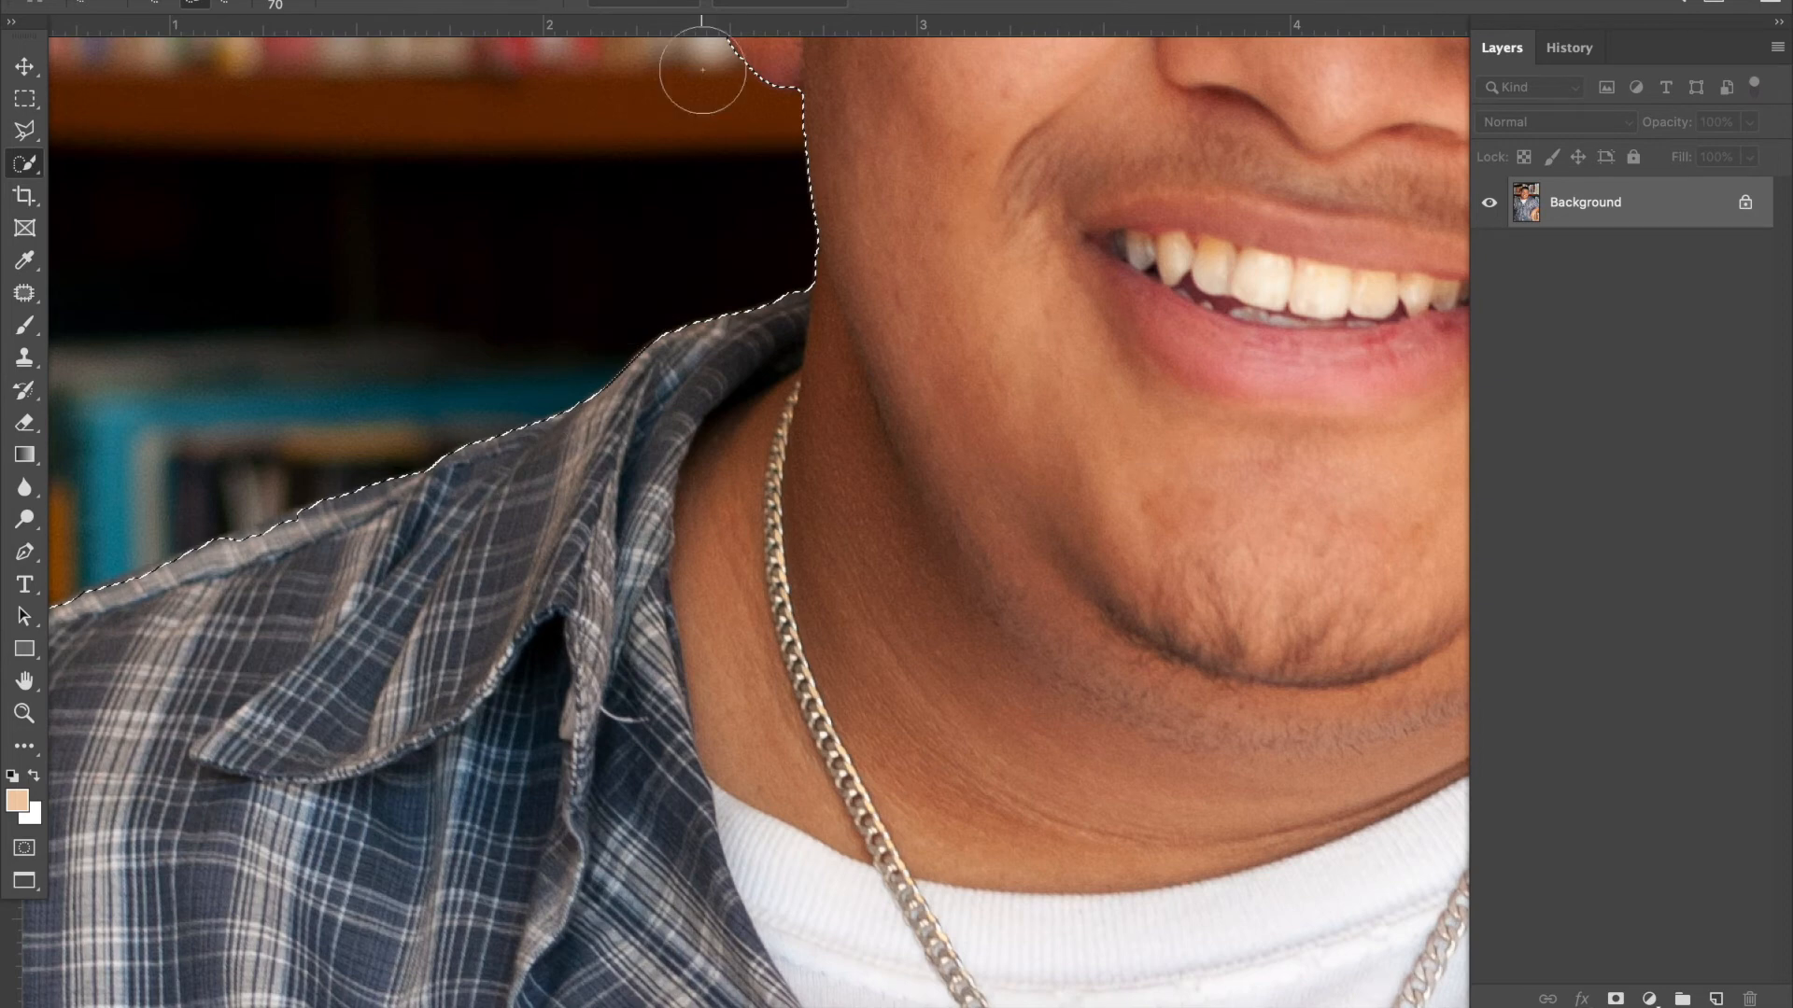
pyautogui.click(785, 4)
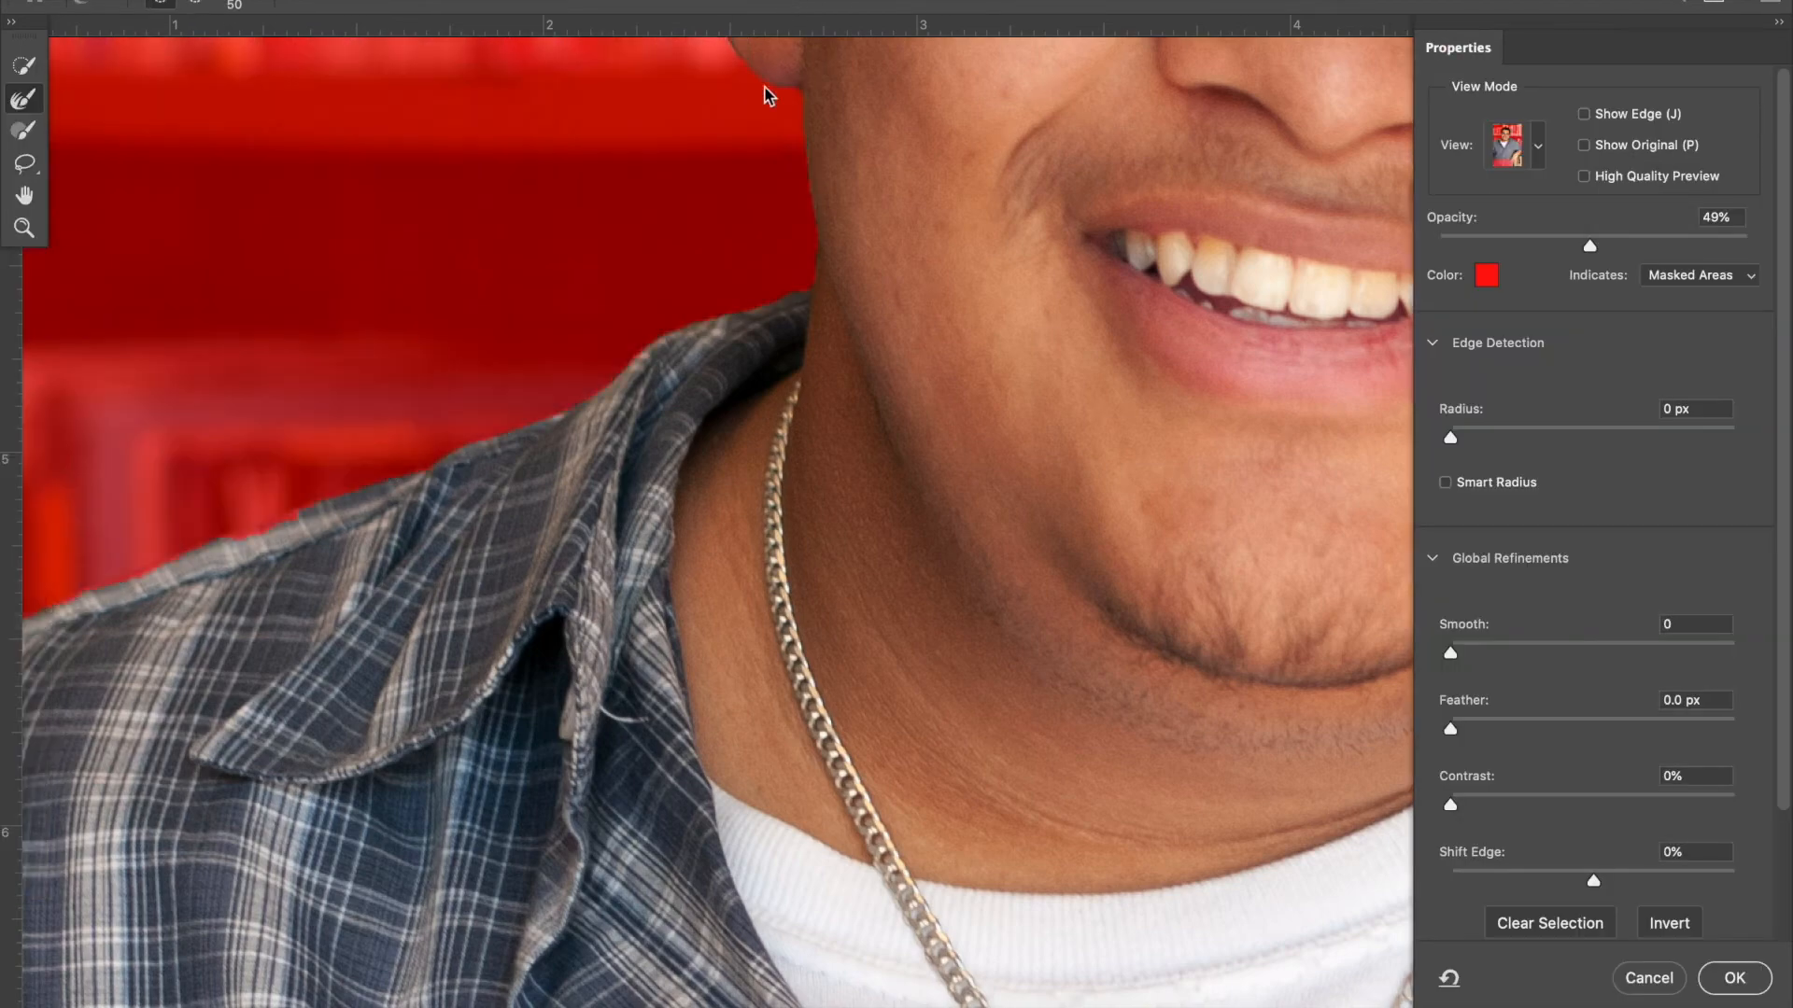
# Keep the Overlay view mode and set the edge detection to a 2 px radius with Smart Radius enabled.
pyautogui.scroll(6, 840, 192)
pyautogui.hscroll(2, 840, 192)
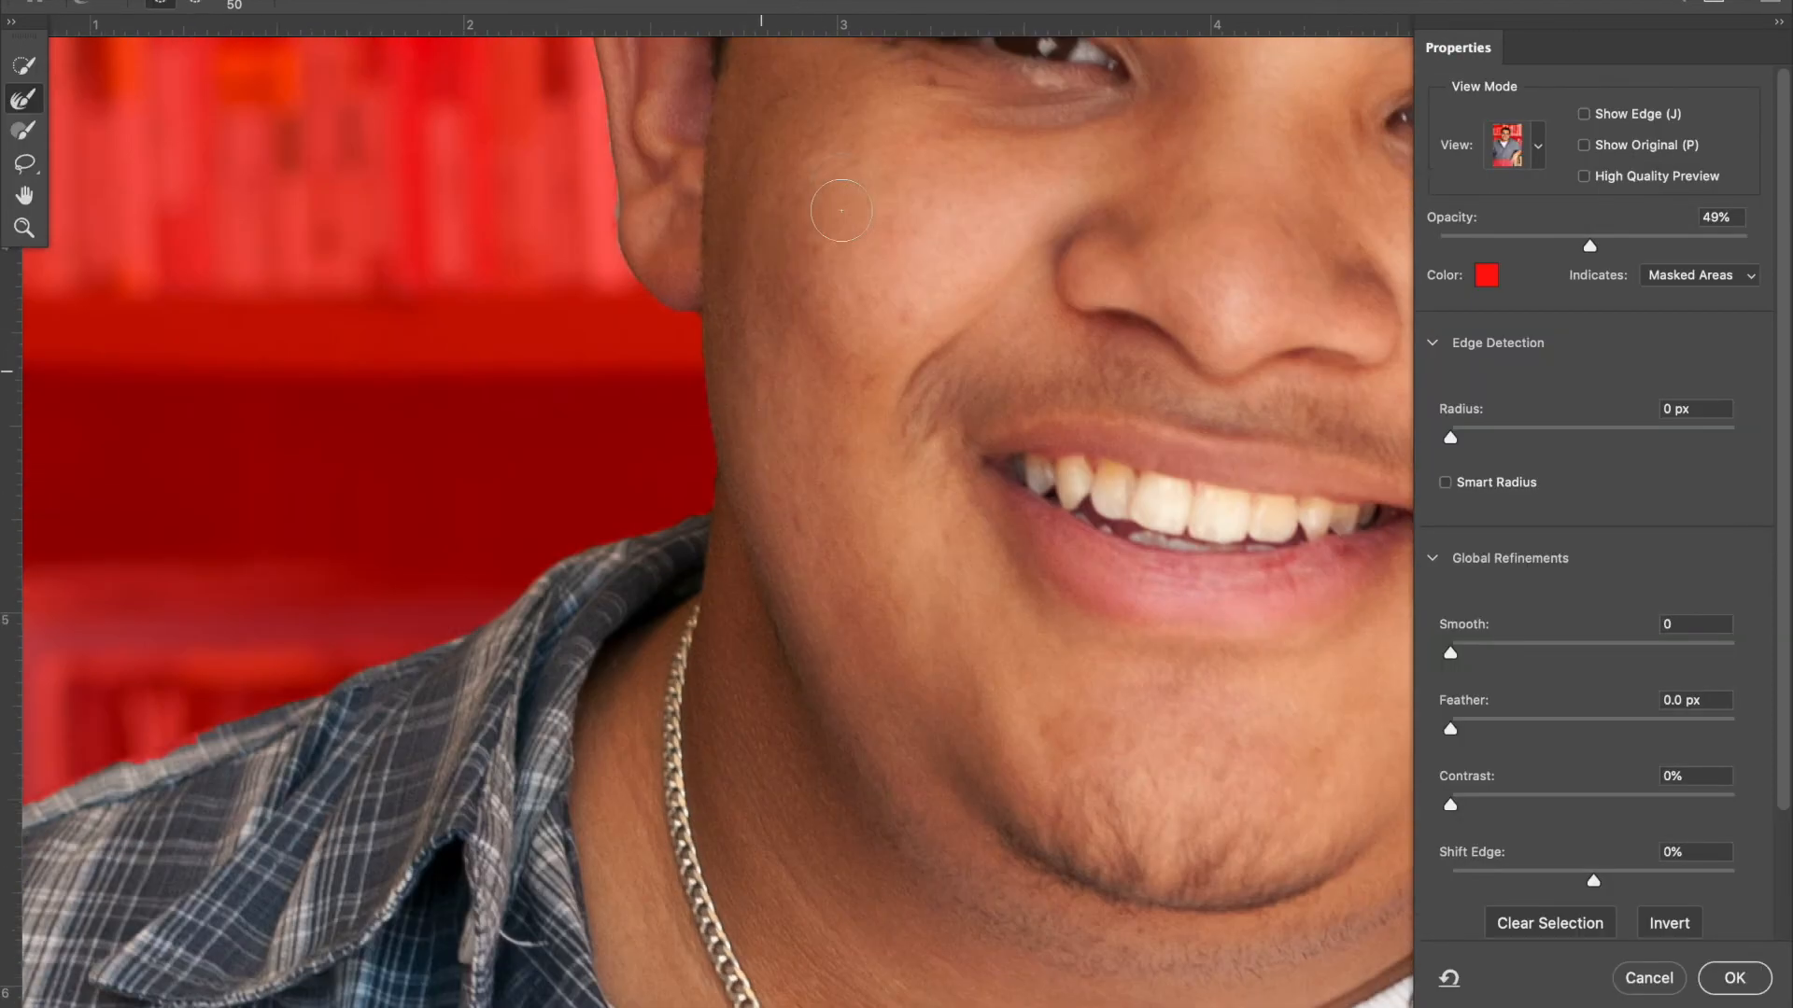
pyautogui.scroll(4, 840, 210)
pyautogui.hscroll(-1, 841, 210)
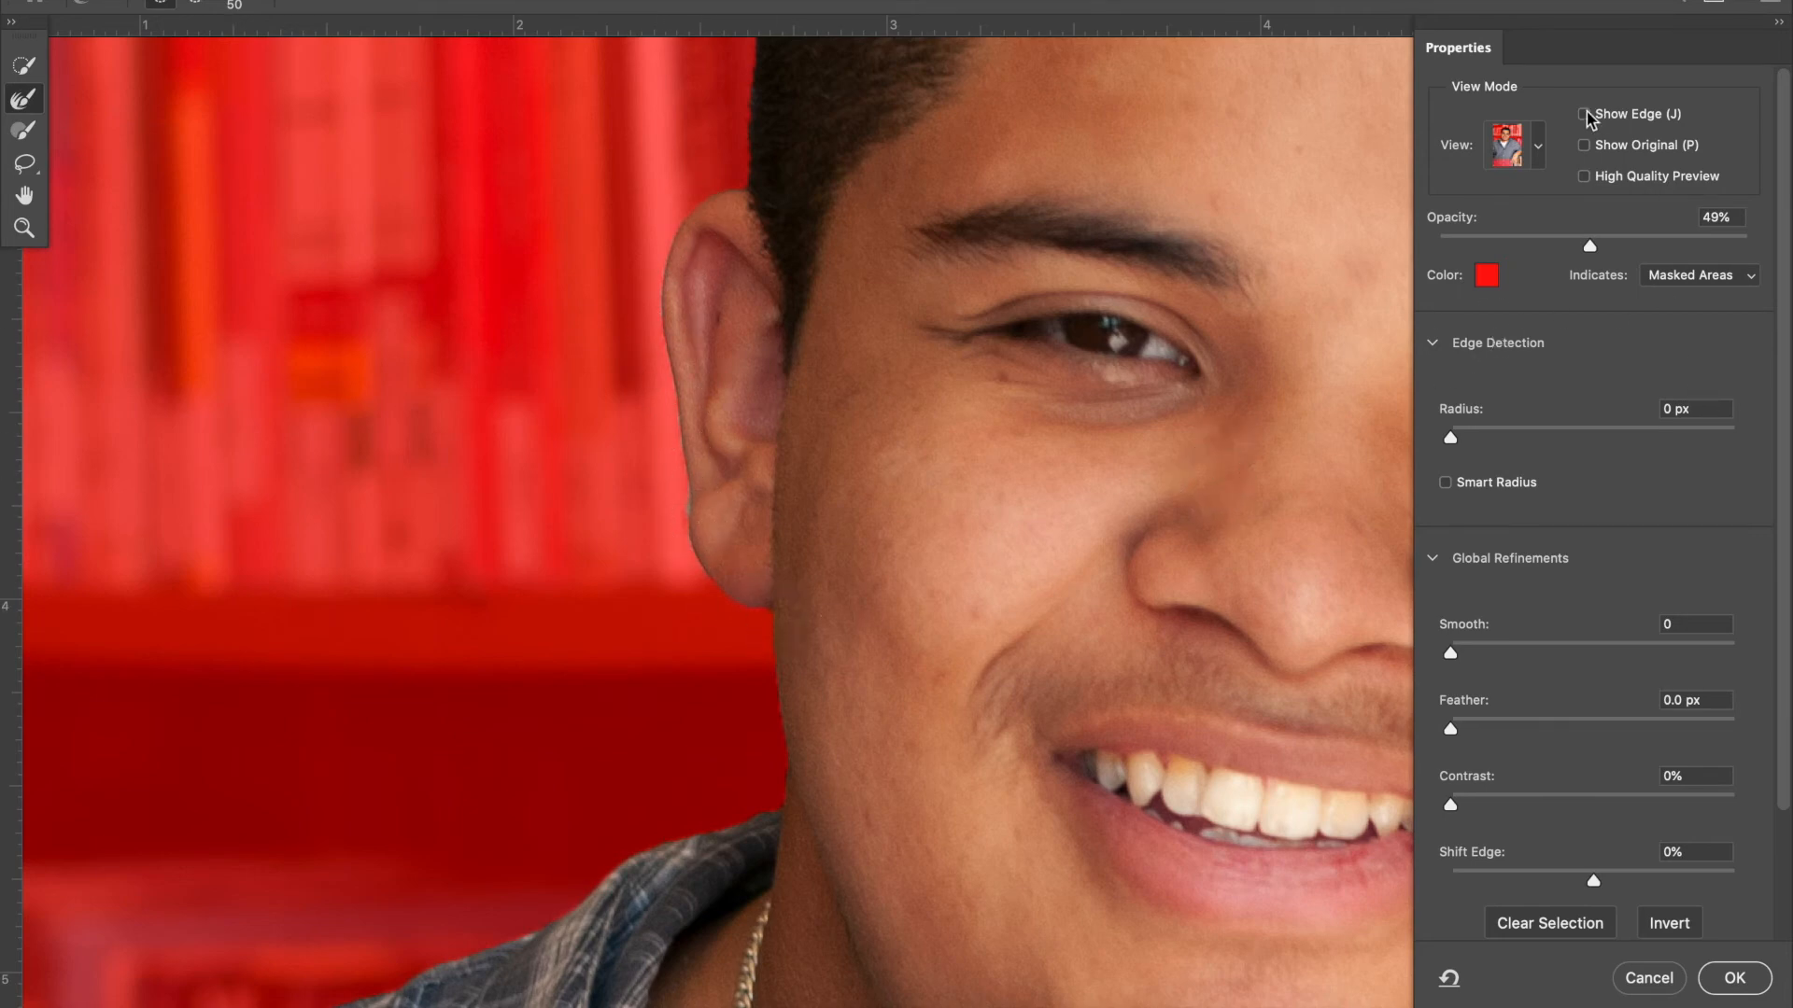
pyautogui.click(1537, 149)
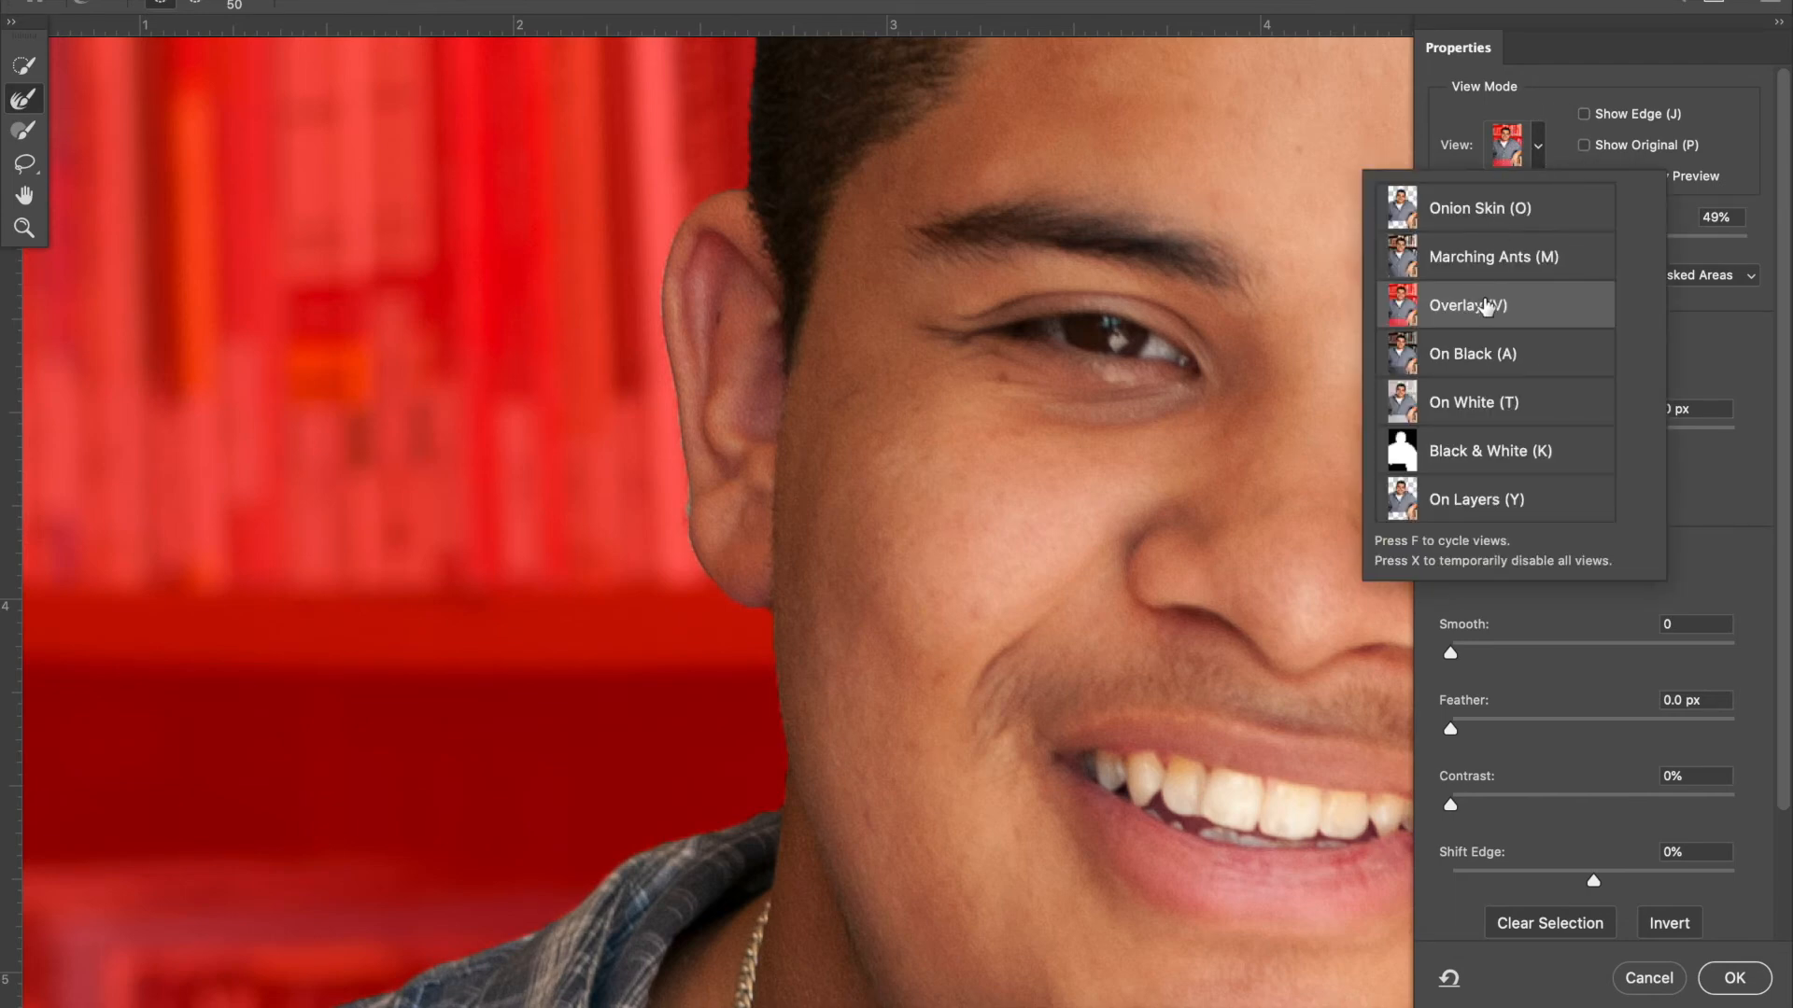
pyautogui.click(1686, 322)
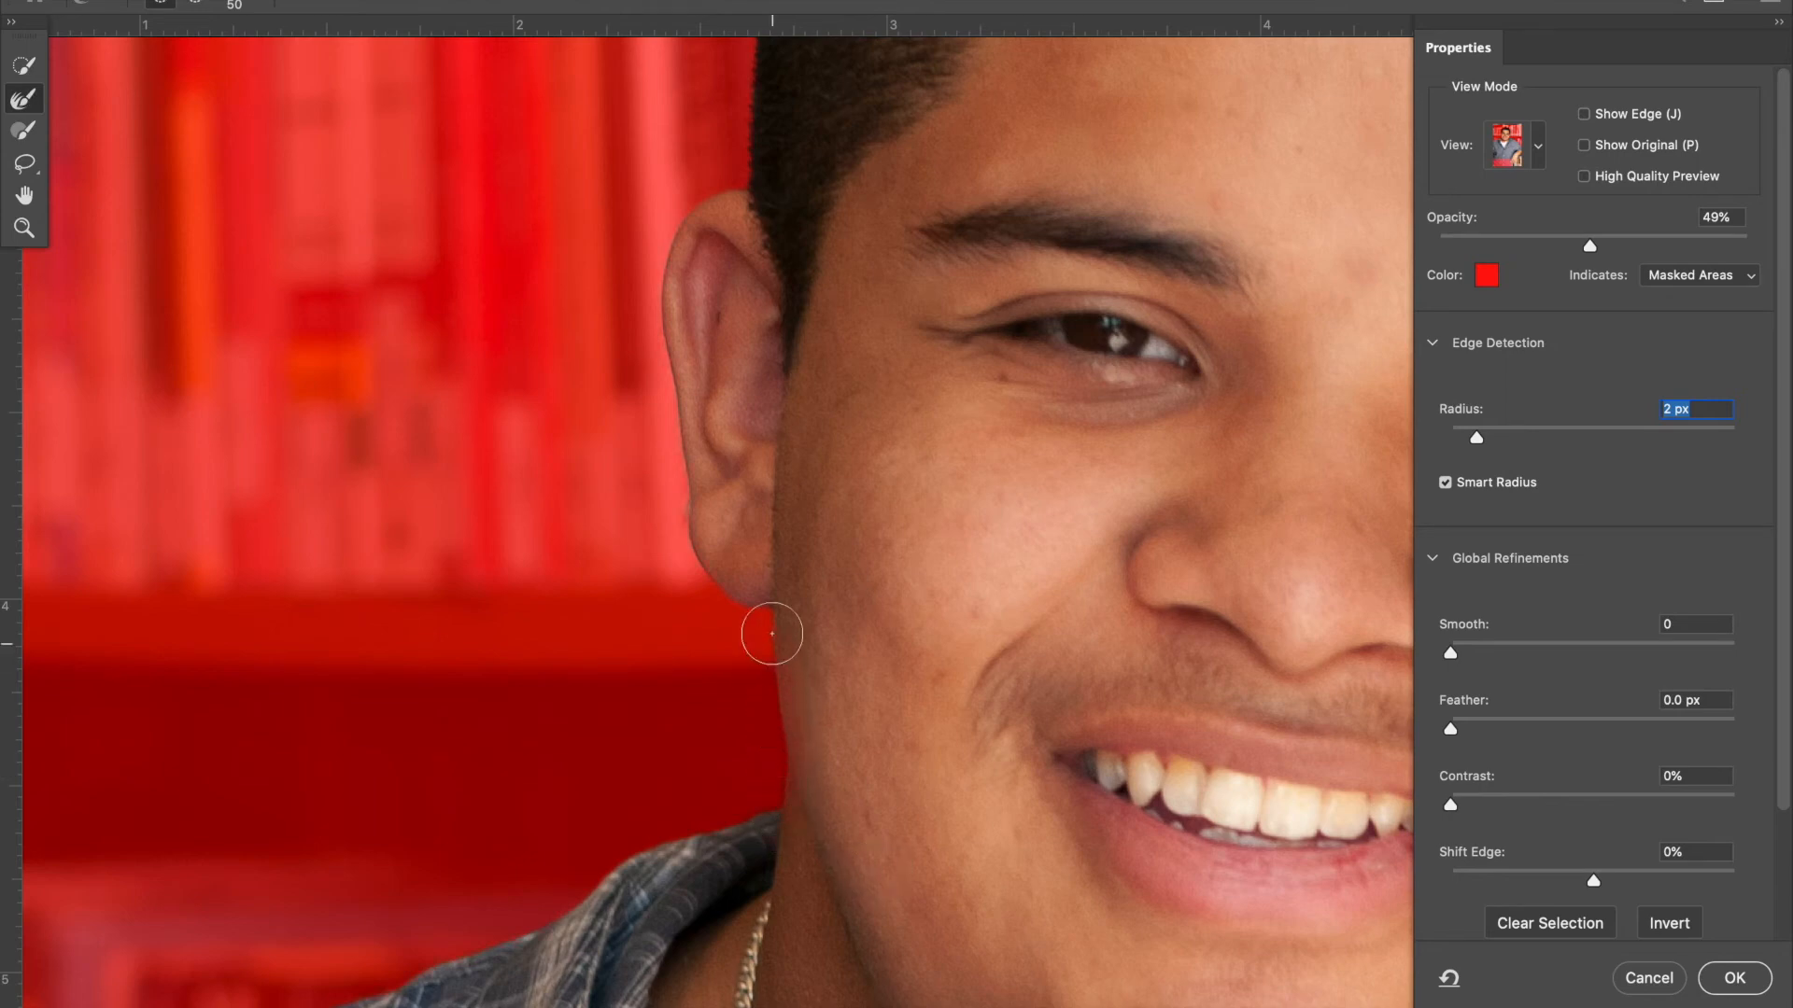
# Refine the selection edge around the ear and side hair on the image's left with a size 50 Refine Edge Brush.
pyautogui.moveTo(700, 564)
pyautogui.mouseDown()
pyautogui.moveTo(658, 337)
pyautogui.moveTo(676, 230)
pyautogui.moveTo(746, 195)
pyautogui.mouseUp()
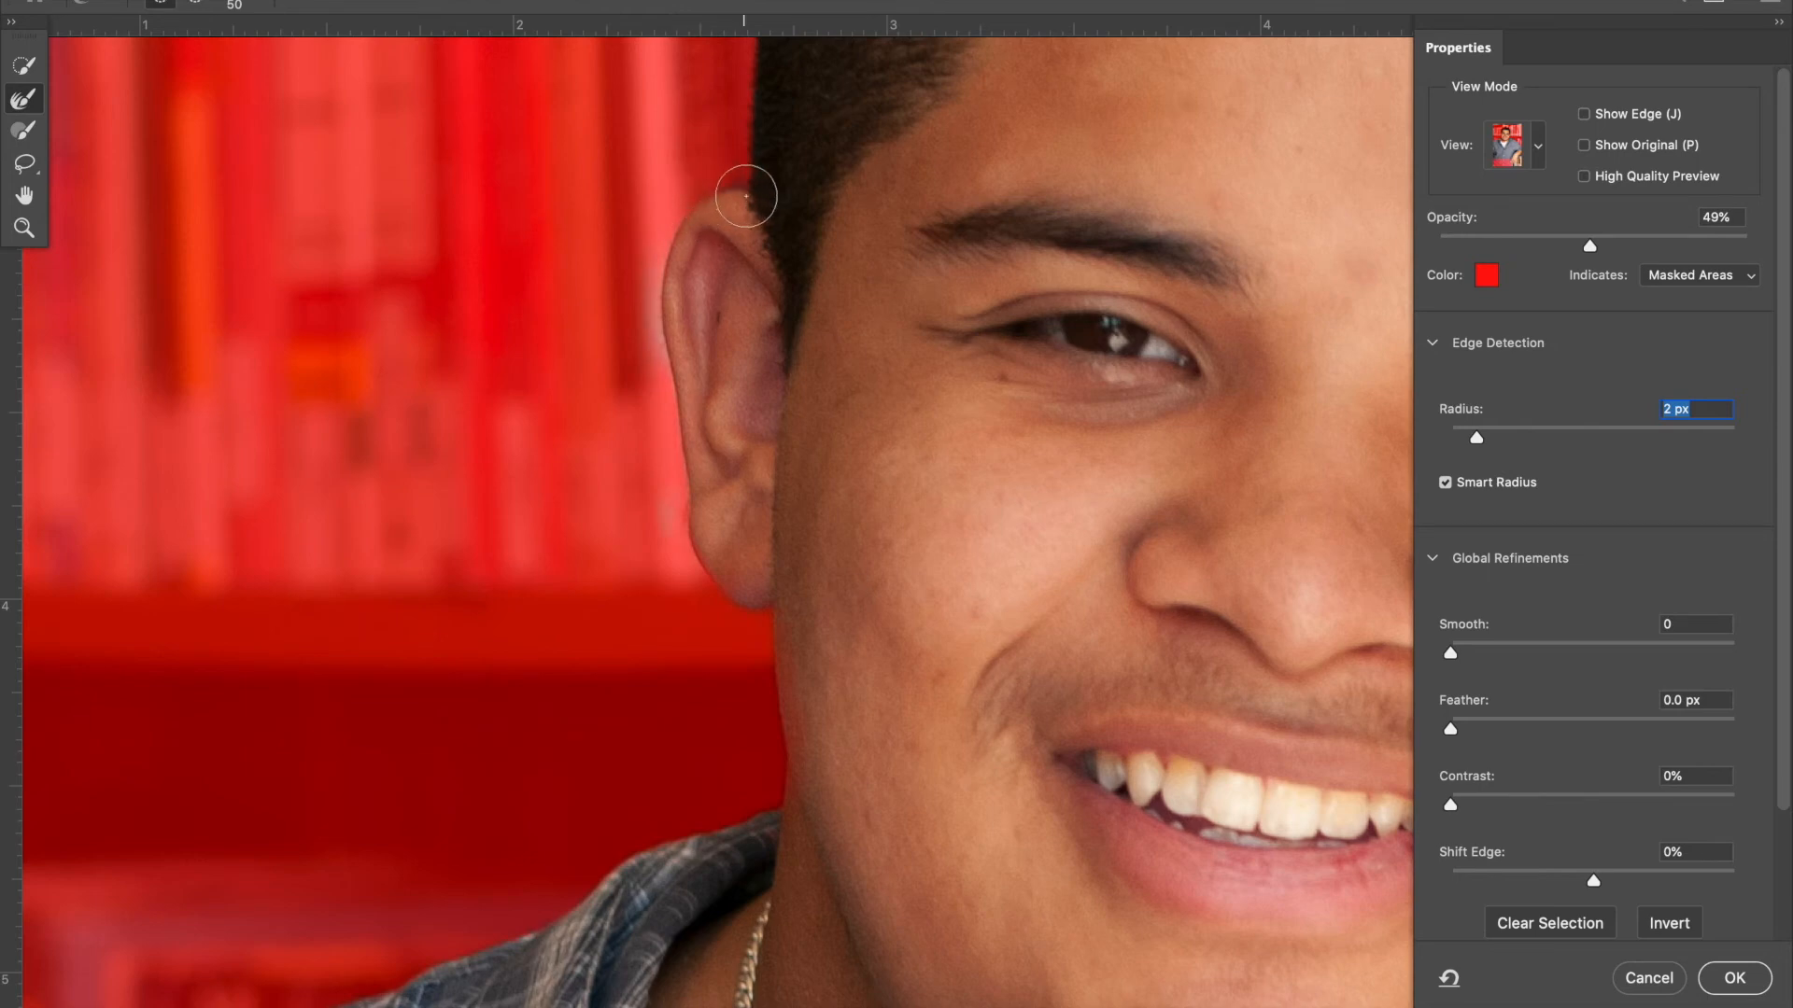
pyautogui.scroll(5, 793, 280)
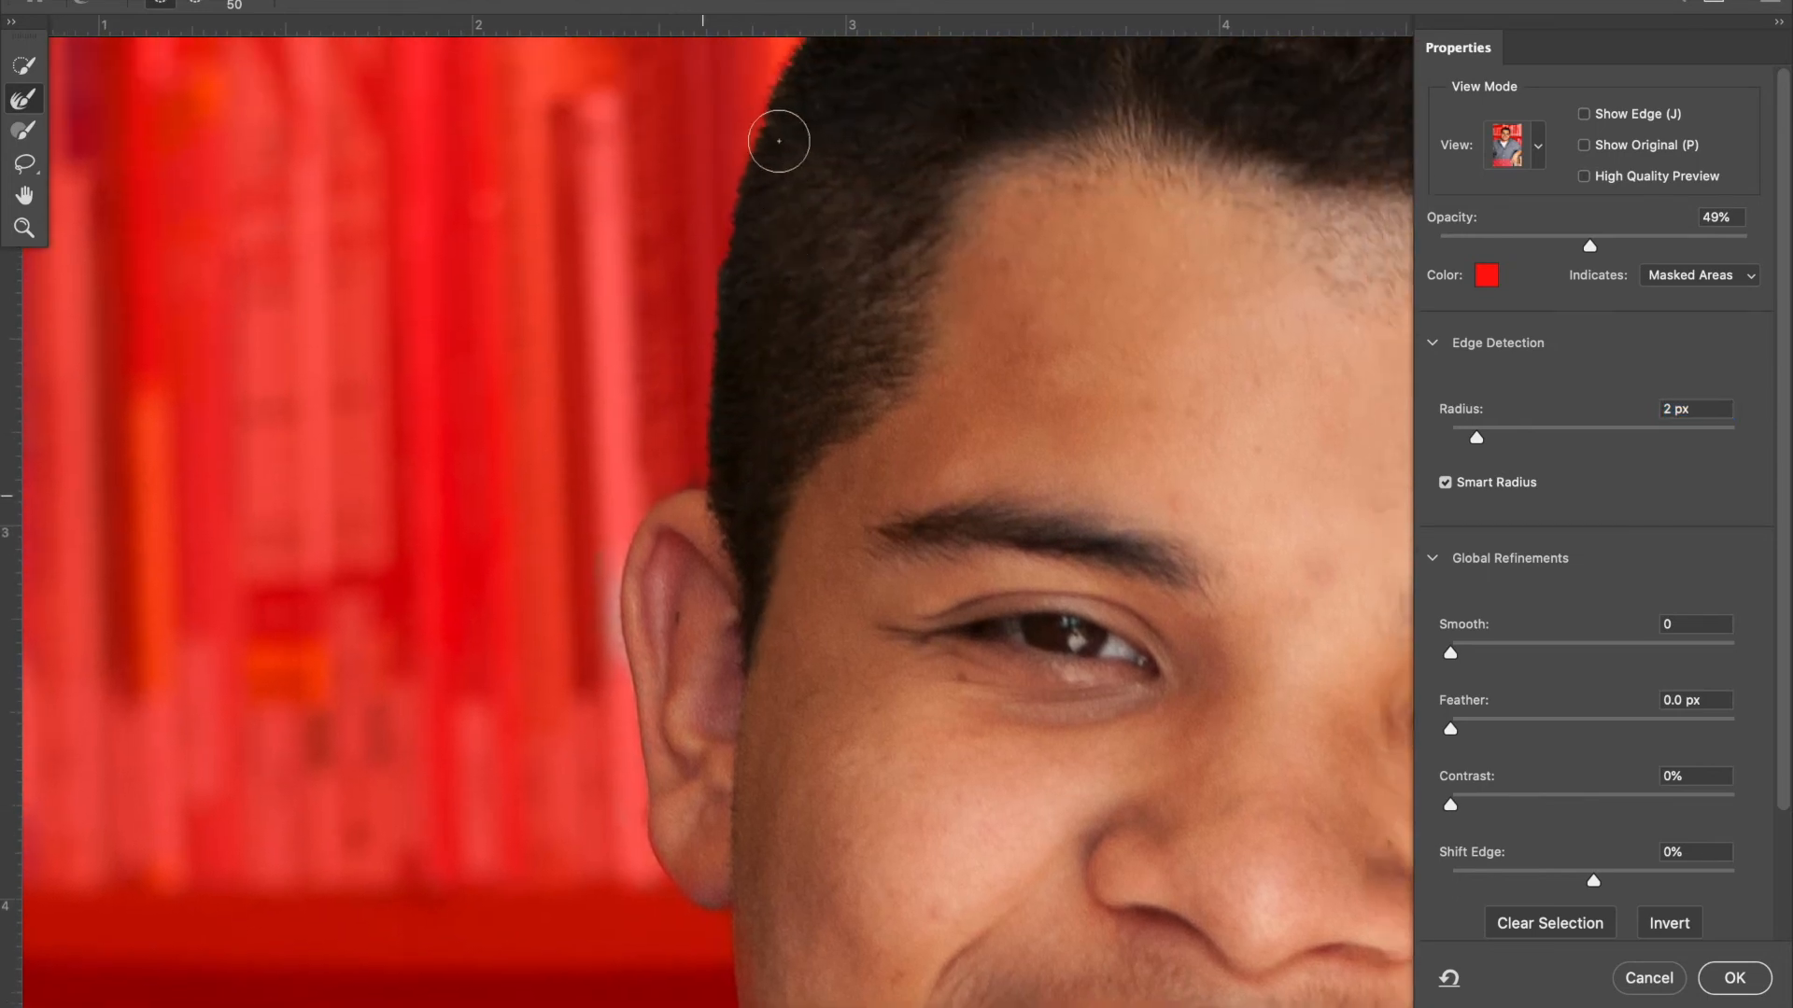
pyautogui.moveTo(778, 141)
pyautogui.mouseDown()
pyautogui.moveTo(765, 133)
pyautogui.moveTo(716, 268)
pyautogui.moveTo(710, 457)
pyautogui.mouseUp()
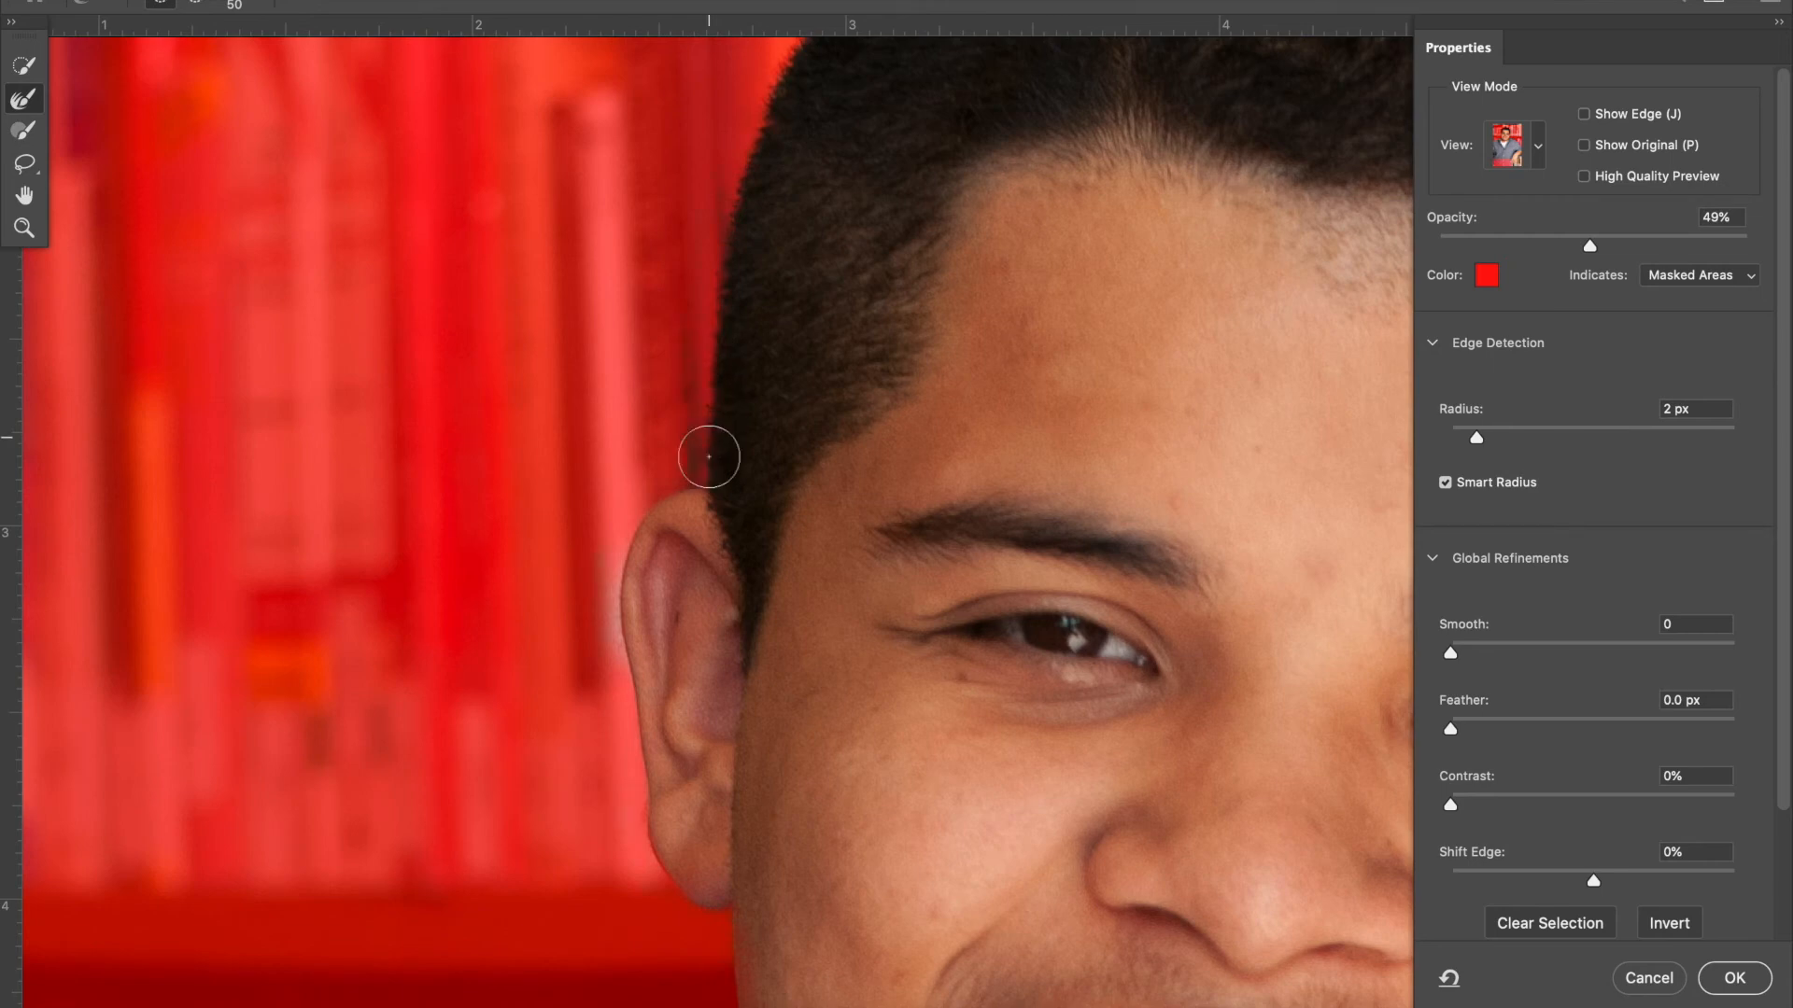
# Refine the hair edge across the crown of the head with the Refine Edge Brush.
pyautogui.scroll(5, 710, 457)
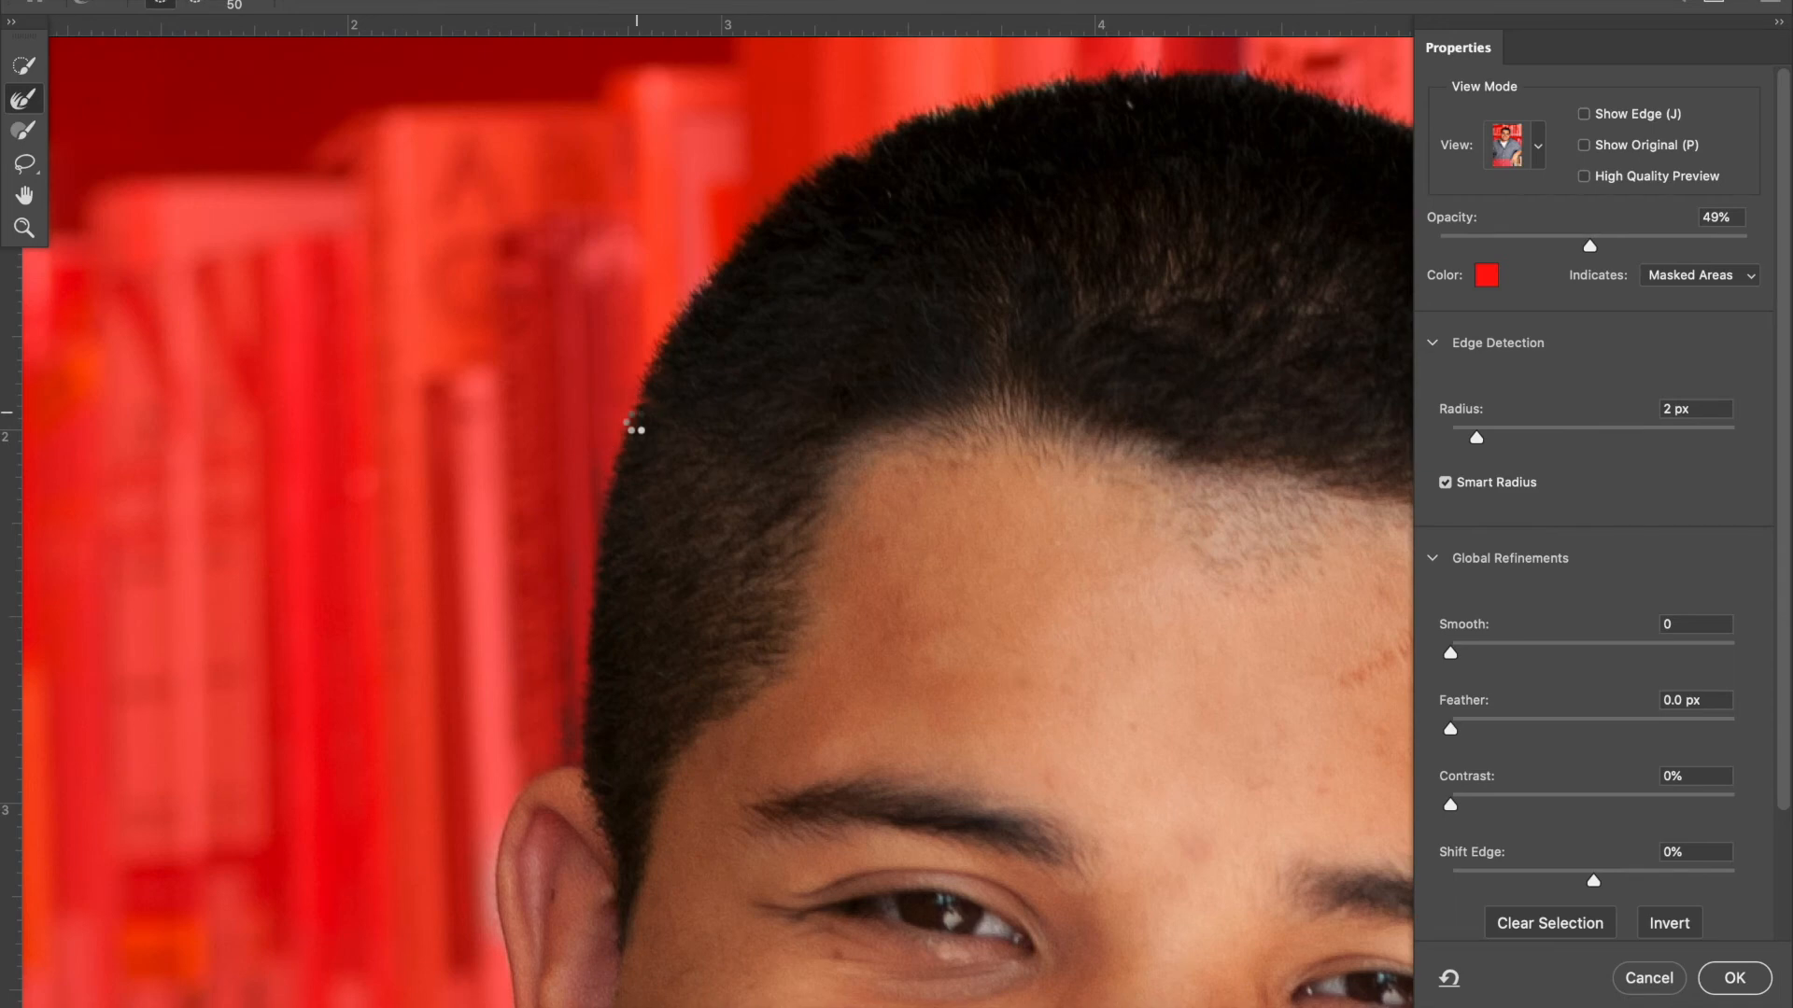
pyautogui.hscroll(3, 840, 230)
pyautogui.scroll(1, 840, 230)
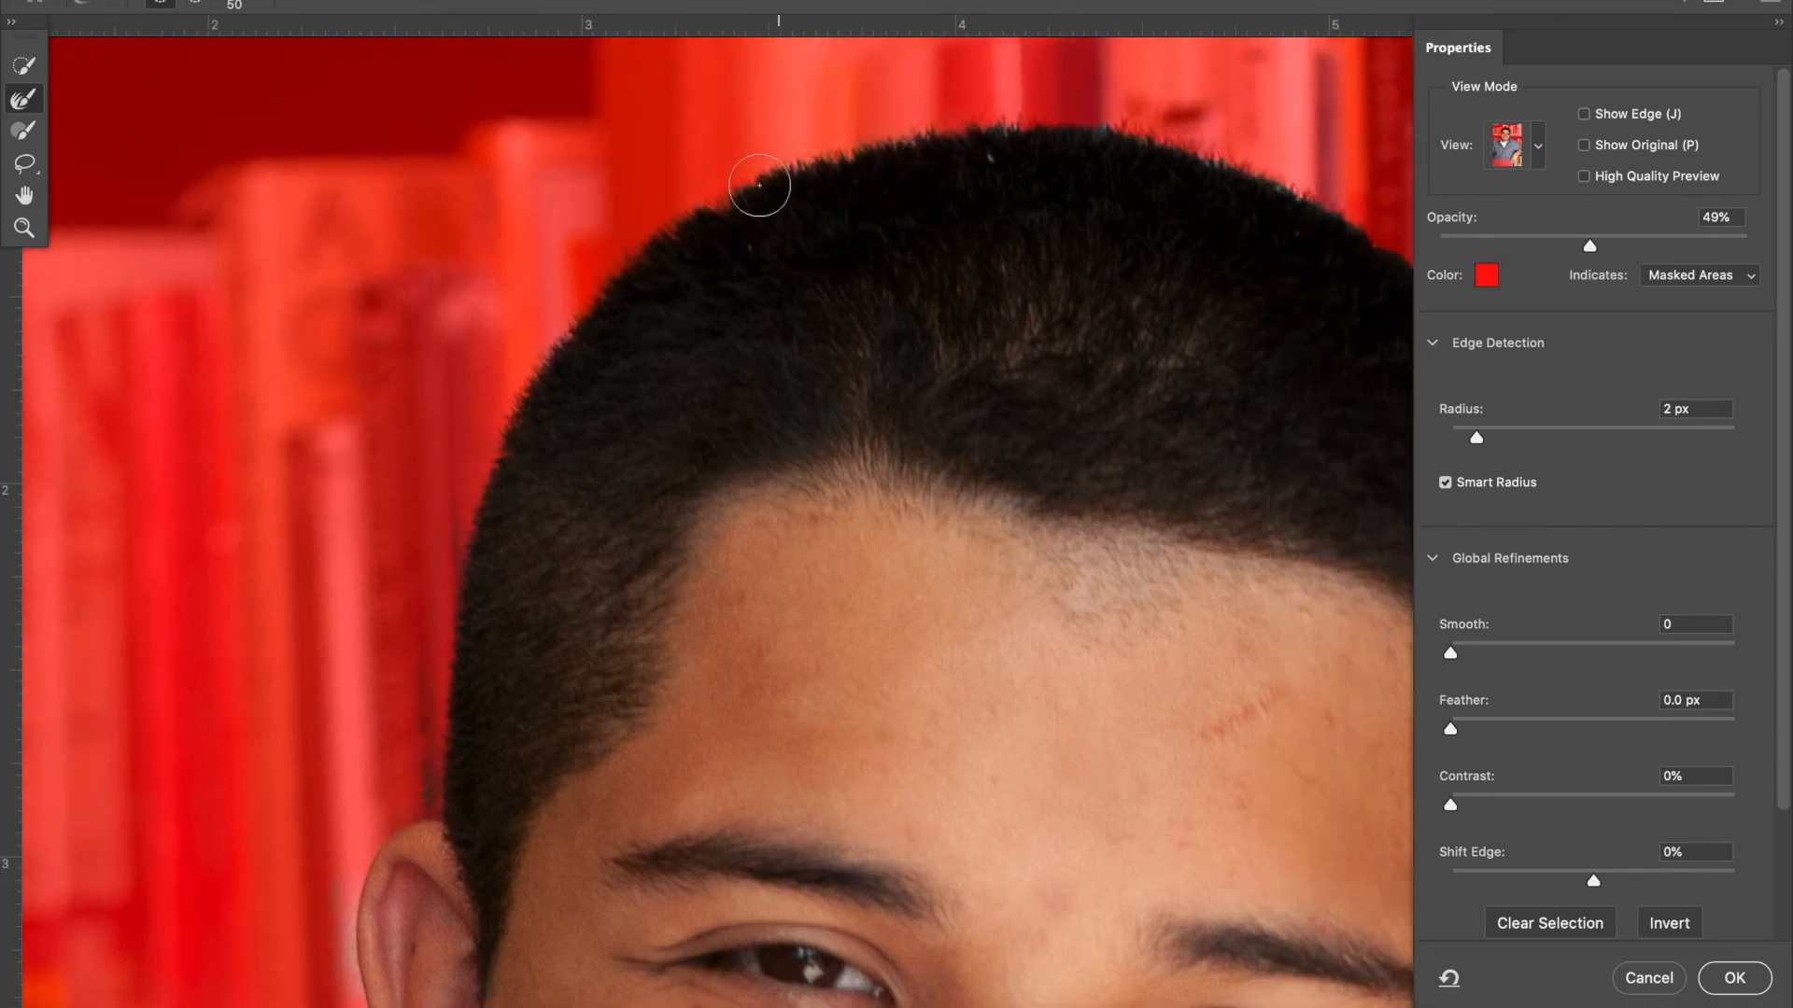
pyautogui.hscroll(5, 761, 180)
pyautogui.scroll(1, 761, 181)
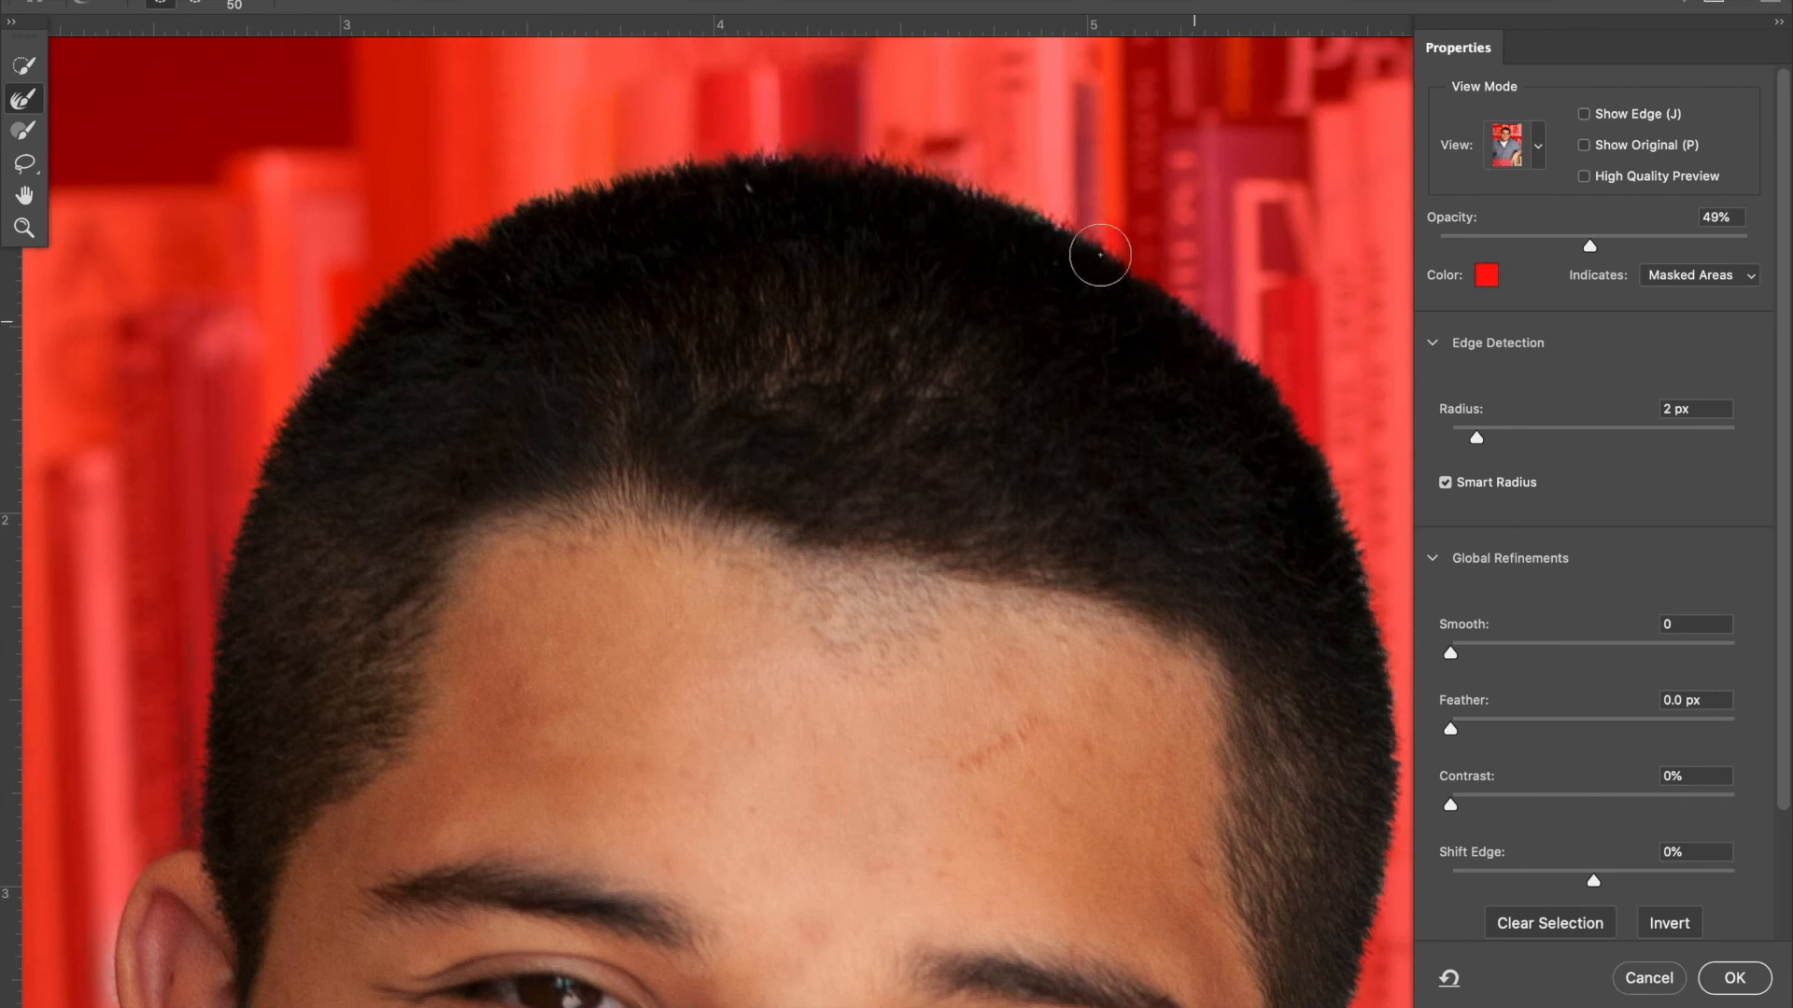
pyautogui.hscroll(4, 1247, 324)
pyautogui.scroll(-2, 1247, 323)
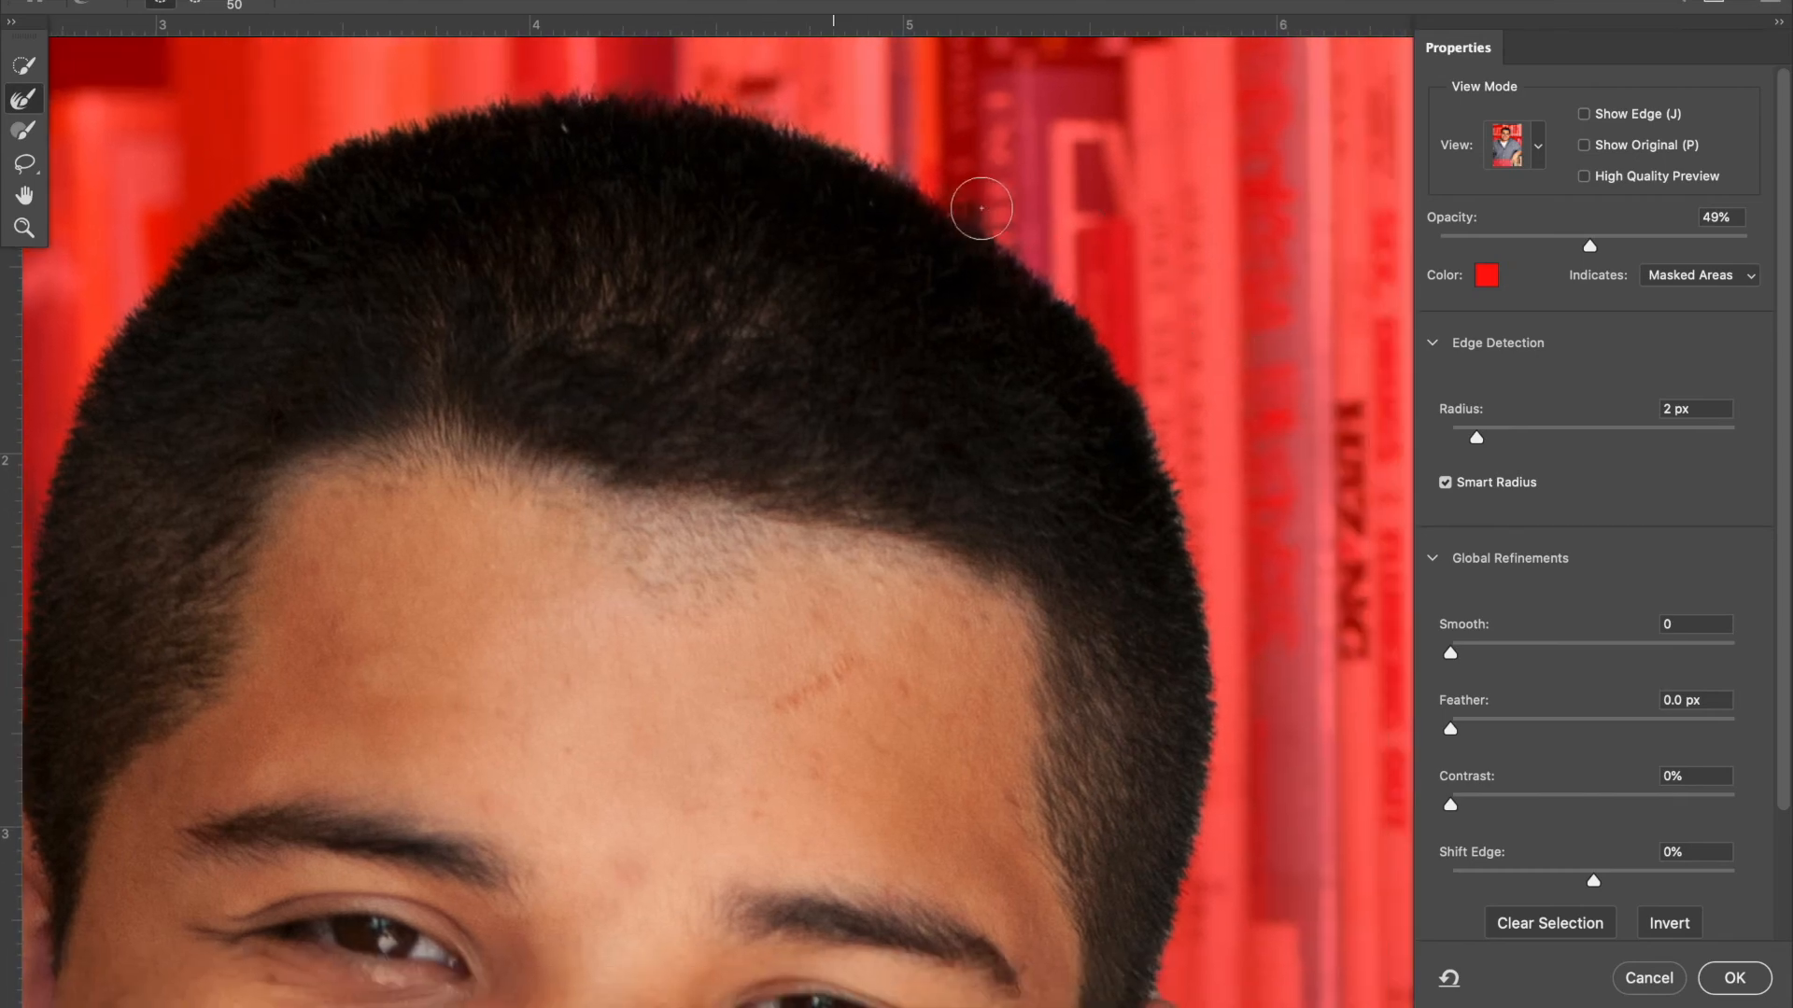
# Refine the hair edge down the image's right side of the head to the top of the ear.
pyautogui.moveTo(1108, 353)
pyautogui.mouseDown()
pyautogui.moveTo(1173, 476)
pyautogui.moveTo(1190, 573)
pyautogui.mouseUp()
pyautogui.scroll(-5, 1189, 573)
pyautogui.hscroll(2, 1189, 572)
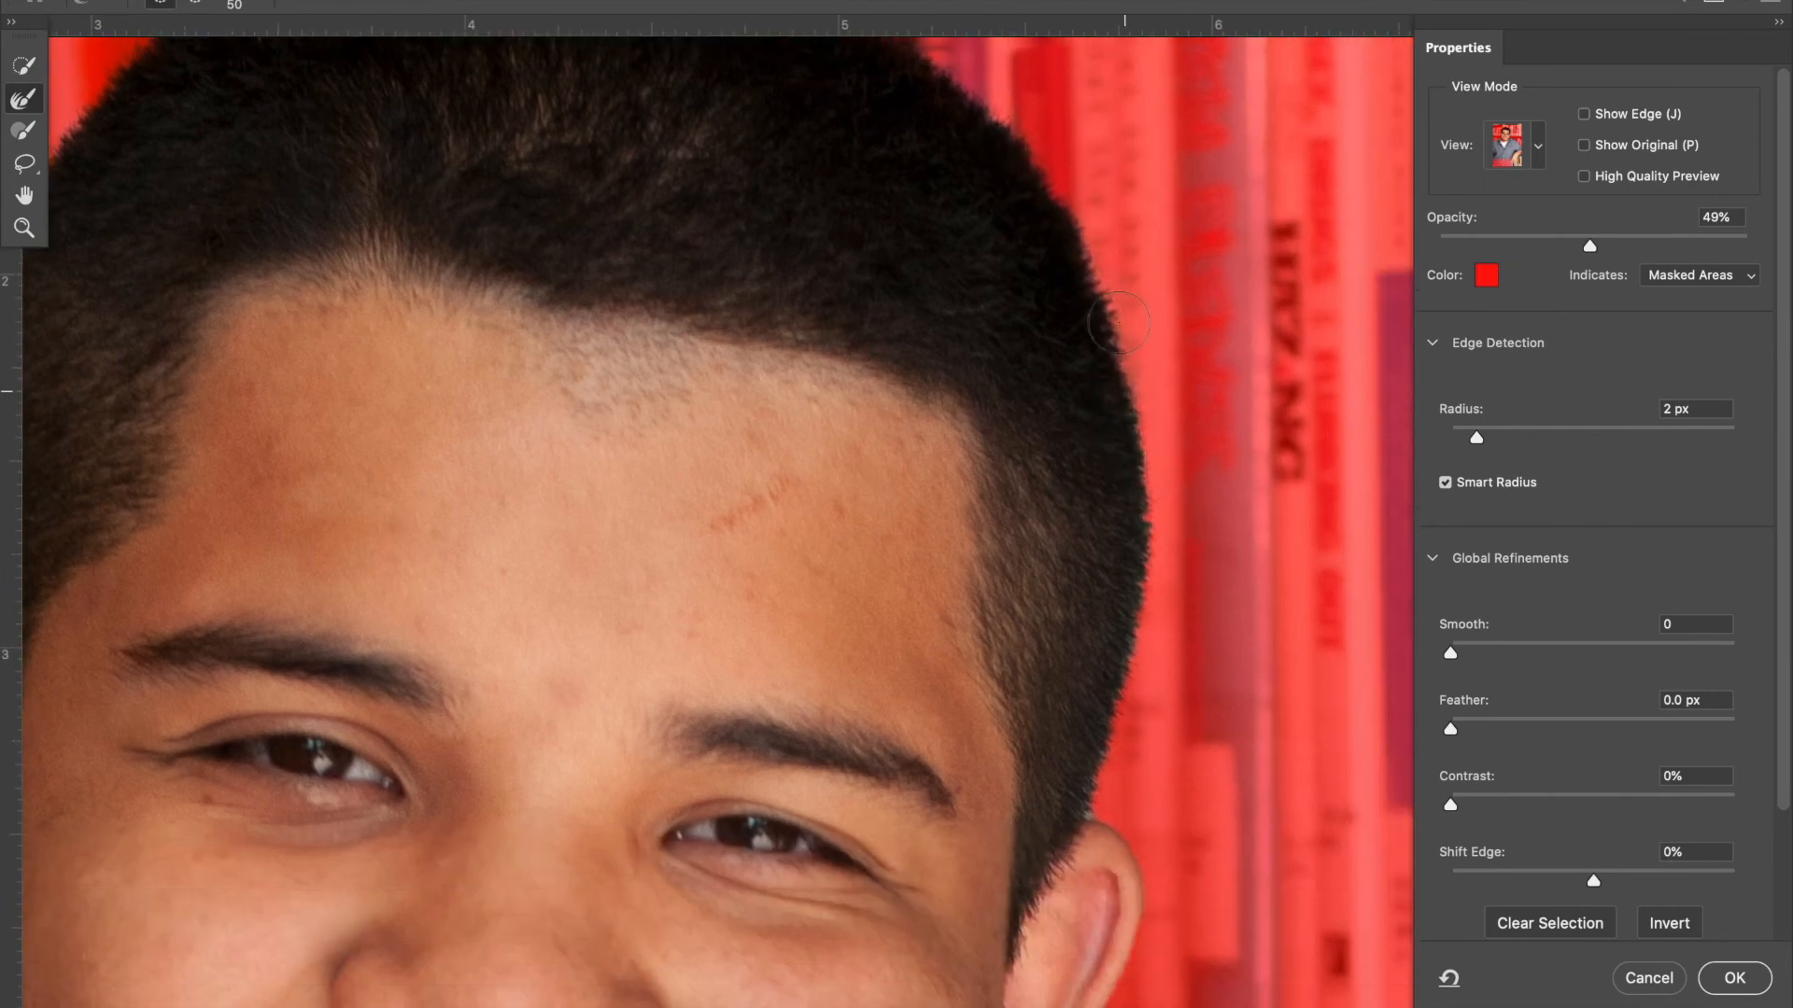
pyautogui.moveTo(1144, 436)
pyautogui.mouseDown()
pyautogui.moveTo(1138, 635)
pyautogui.moveTo(1083, 807)
pyautogui.mouseUp()
# Check the selection edge along the ear, collar and shoulder on the image's right, and the overall overlay.
pyautogui.scroll(-4, 1083, 807)
pyautogui.hscroll(4, 1083, 808)
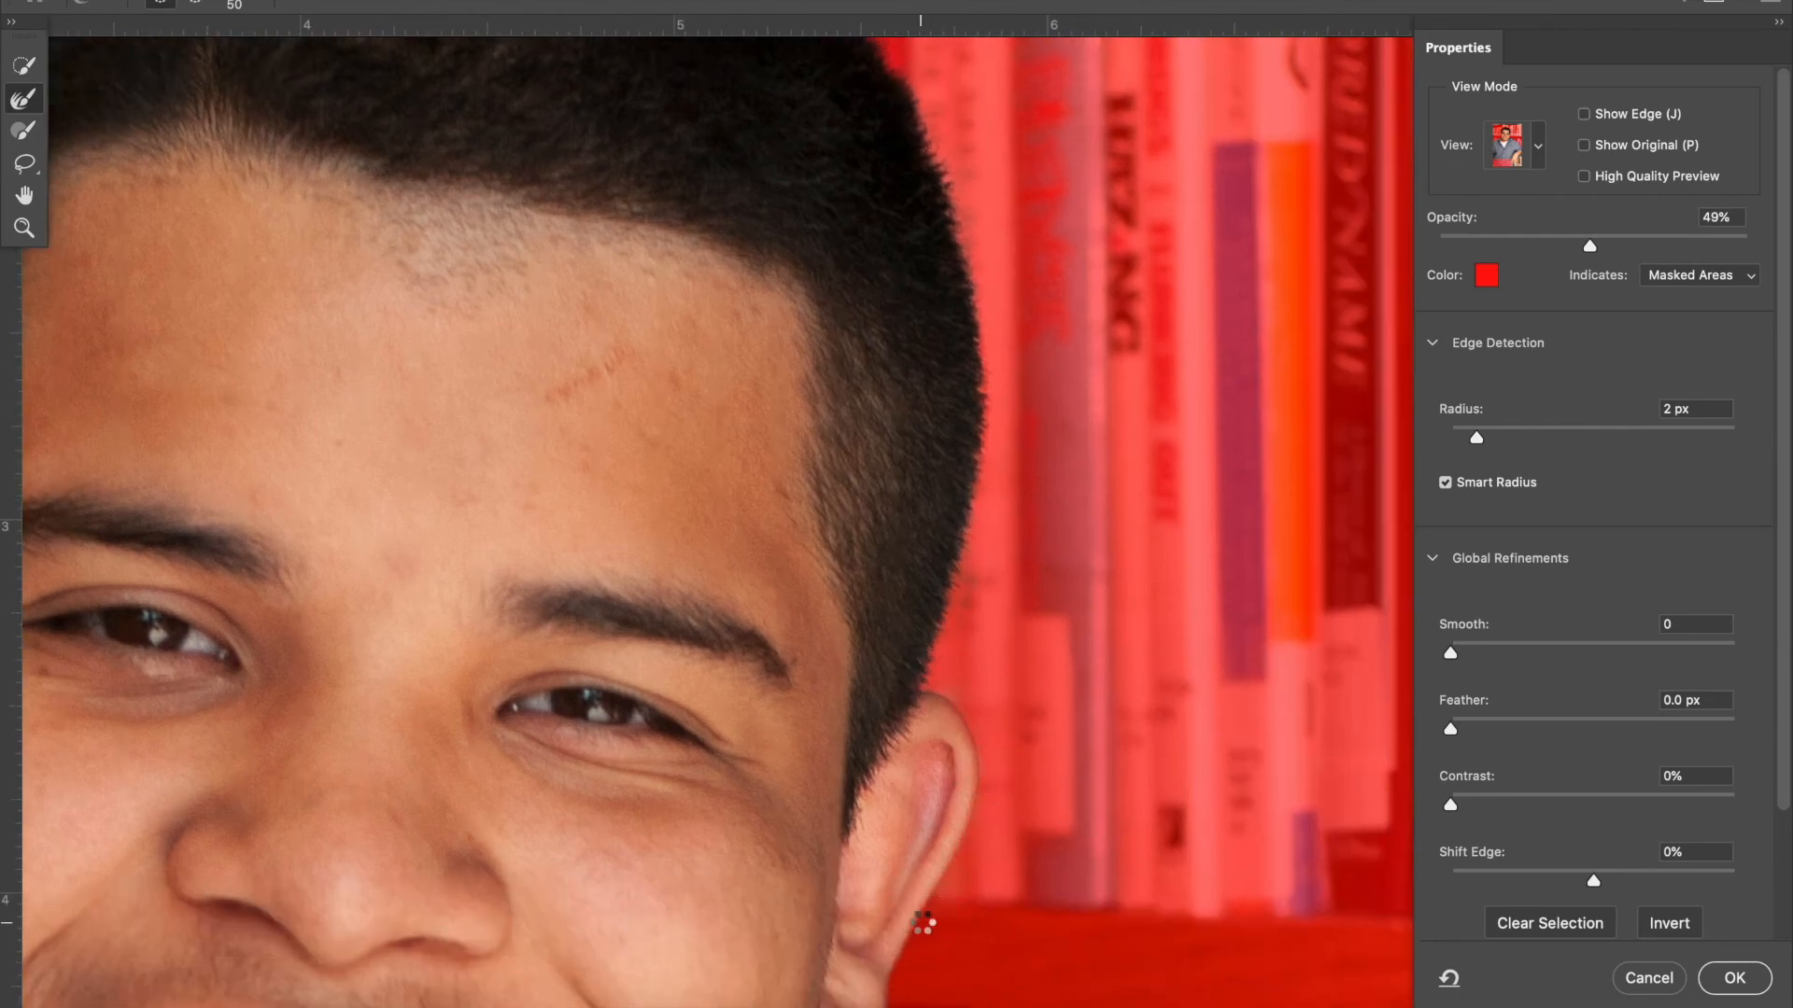
pyautogui.scroll(-4, 924, 910)
pyautogui.hscroll(-1, 924, 910)
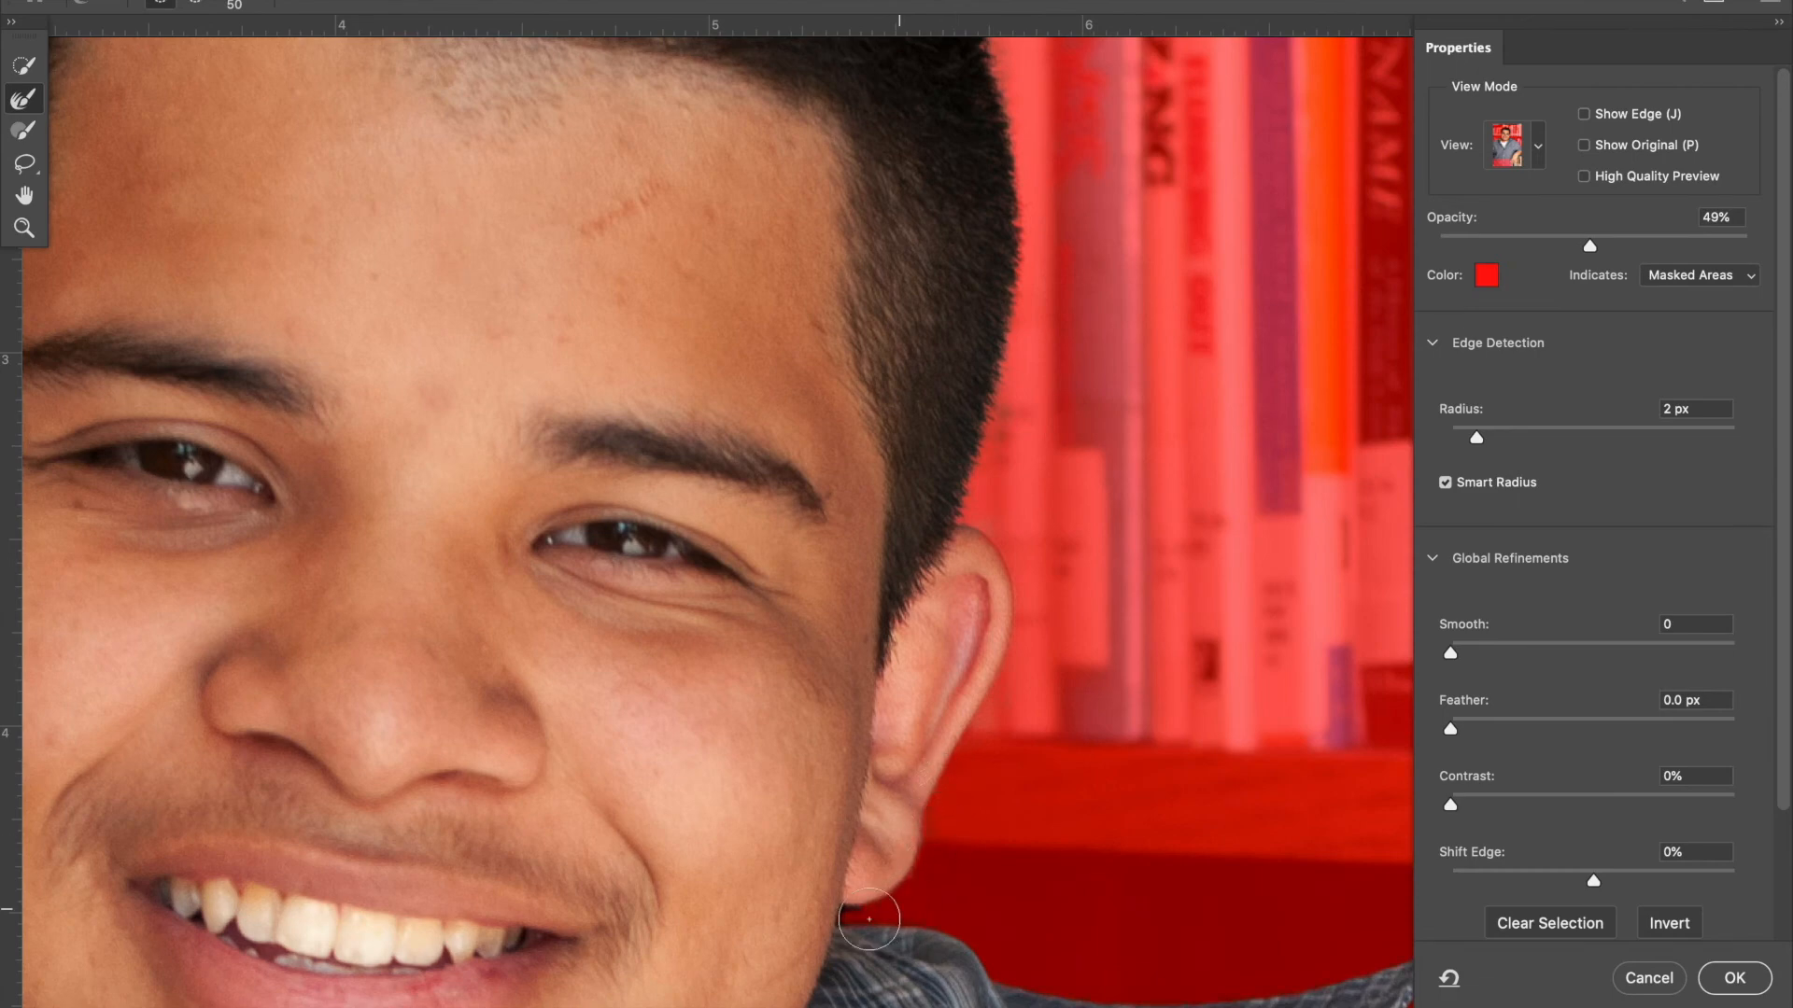
pyautogui.scroll(-1, 919, 869)
pyautogui.scroll(-2, 919, 870)
pyautogui.hscroll(2, 919, 869)
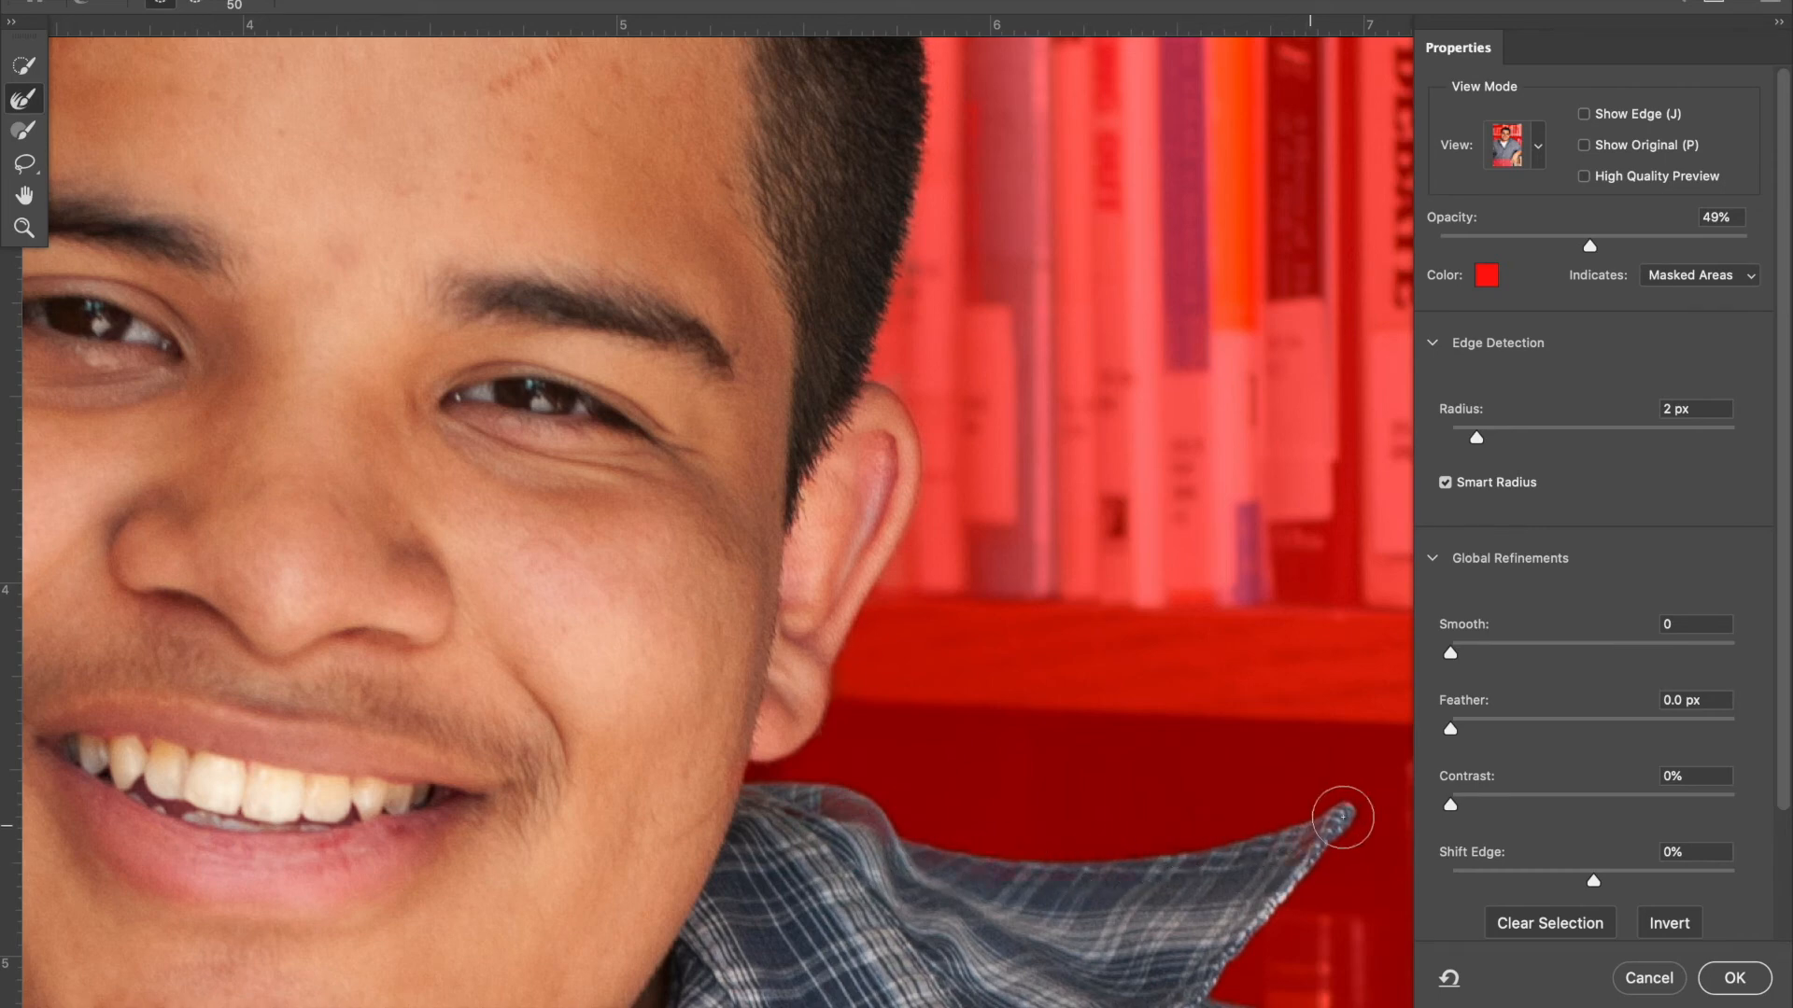
pyautogui.scroll(-2, 1313, 860)
pyautogui.scroll(-2, 1312, 861)
pyautogui.hscroll(2, 1312, 861)
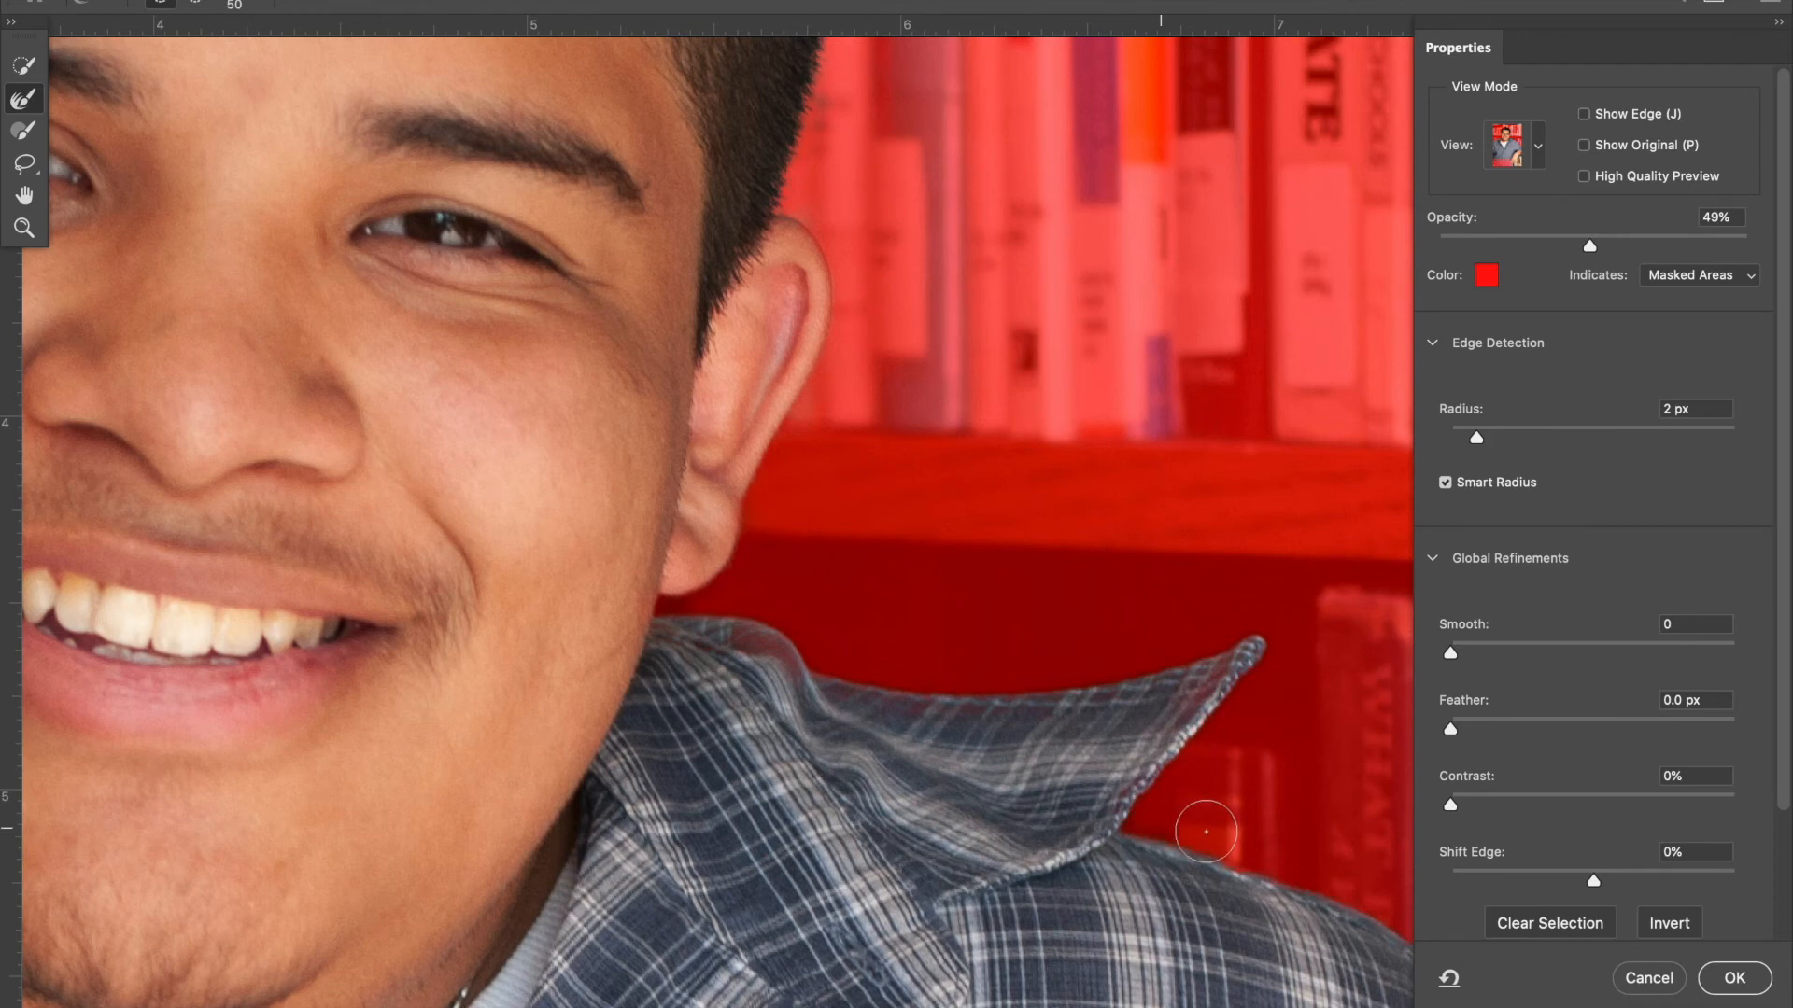
pyautogui.scroll(-8, 1343, 892)
pyautogui.hscroll(10, 1342, 892)
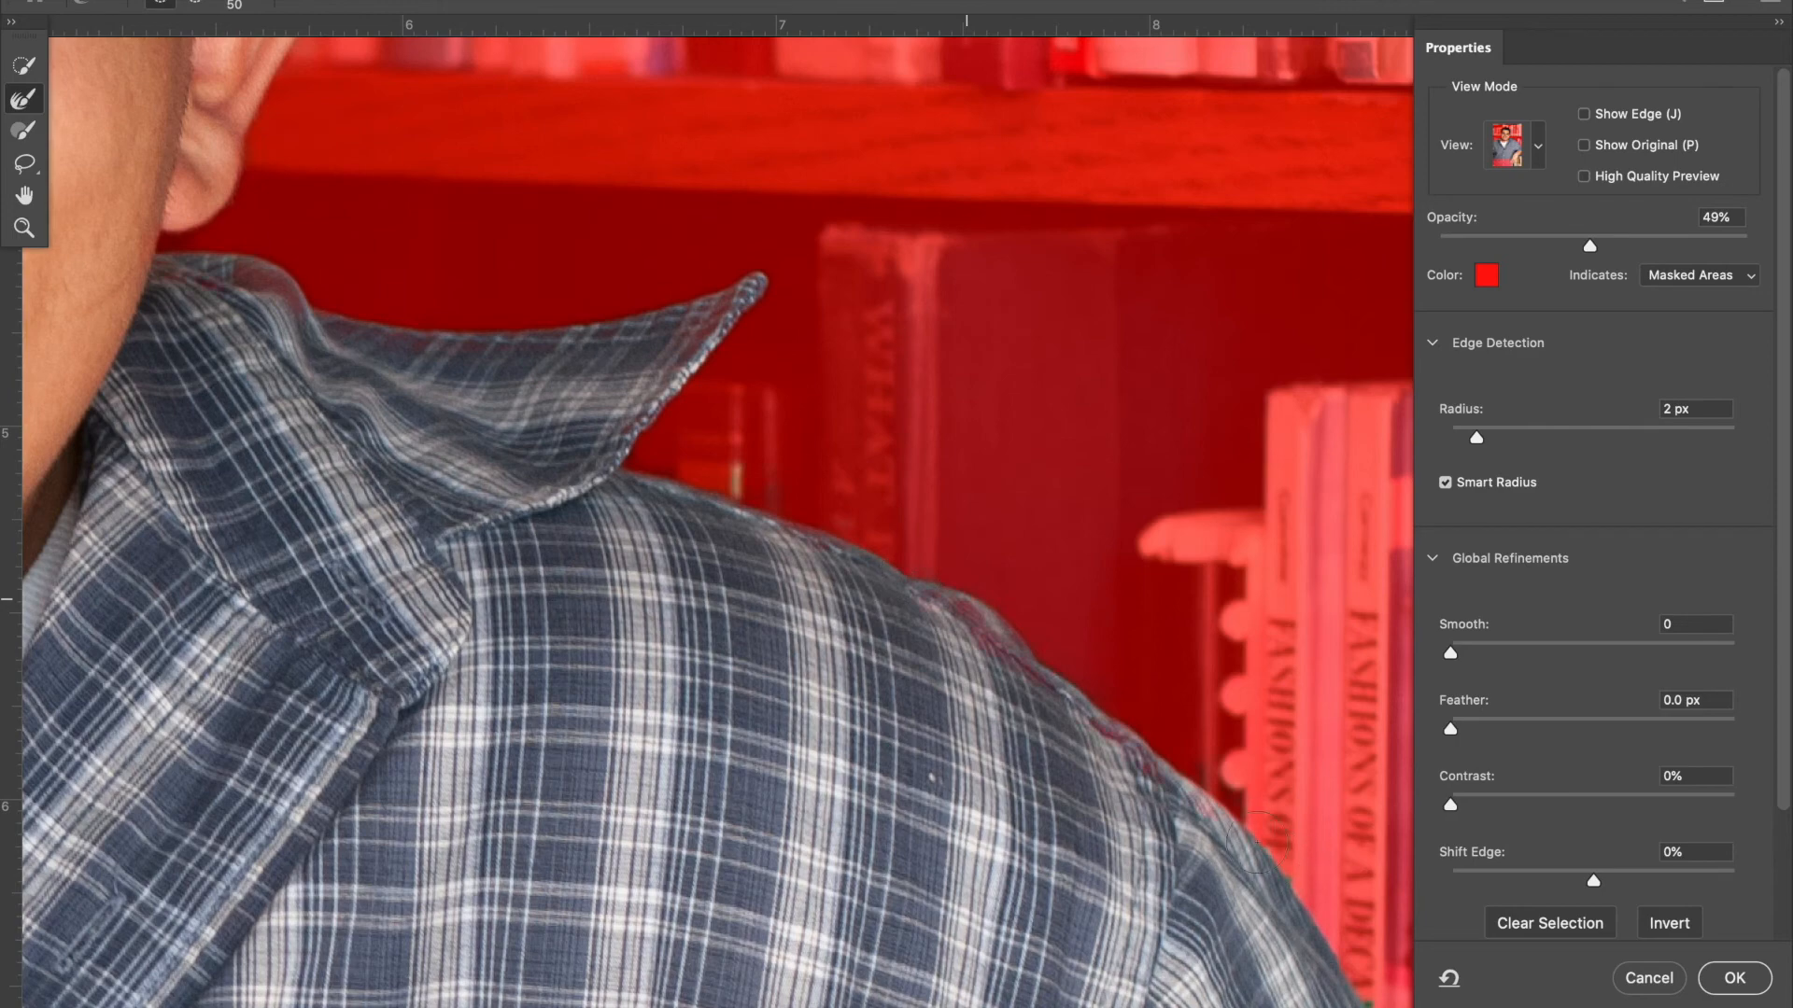
pyautogui.press('super+minus')
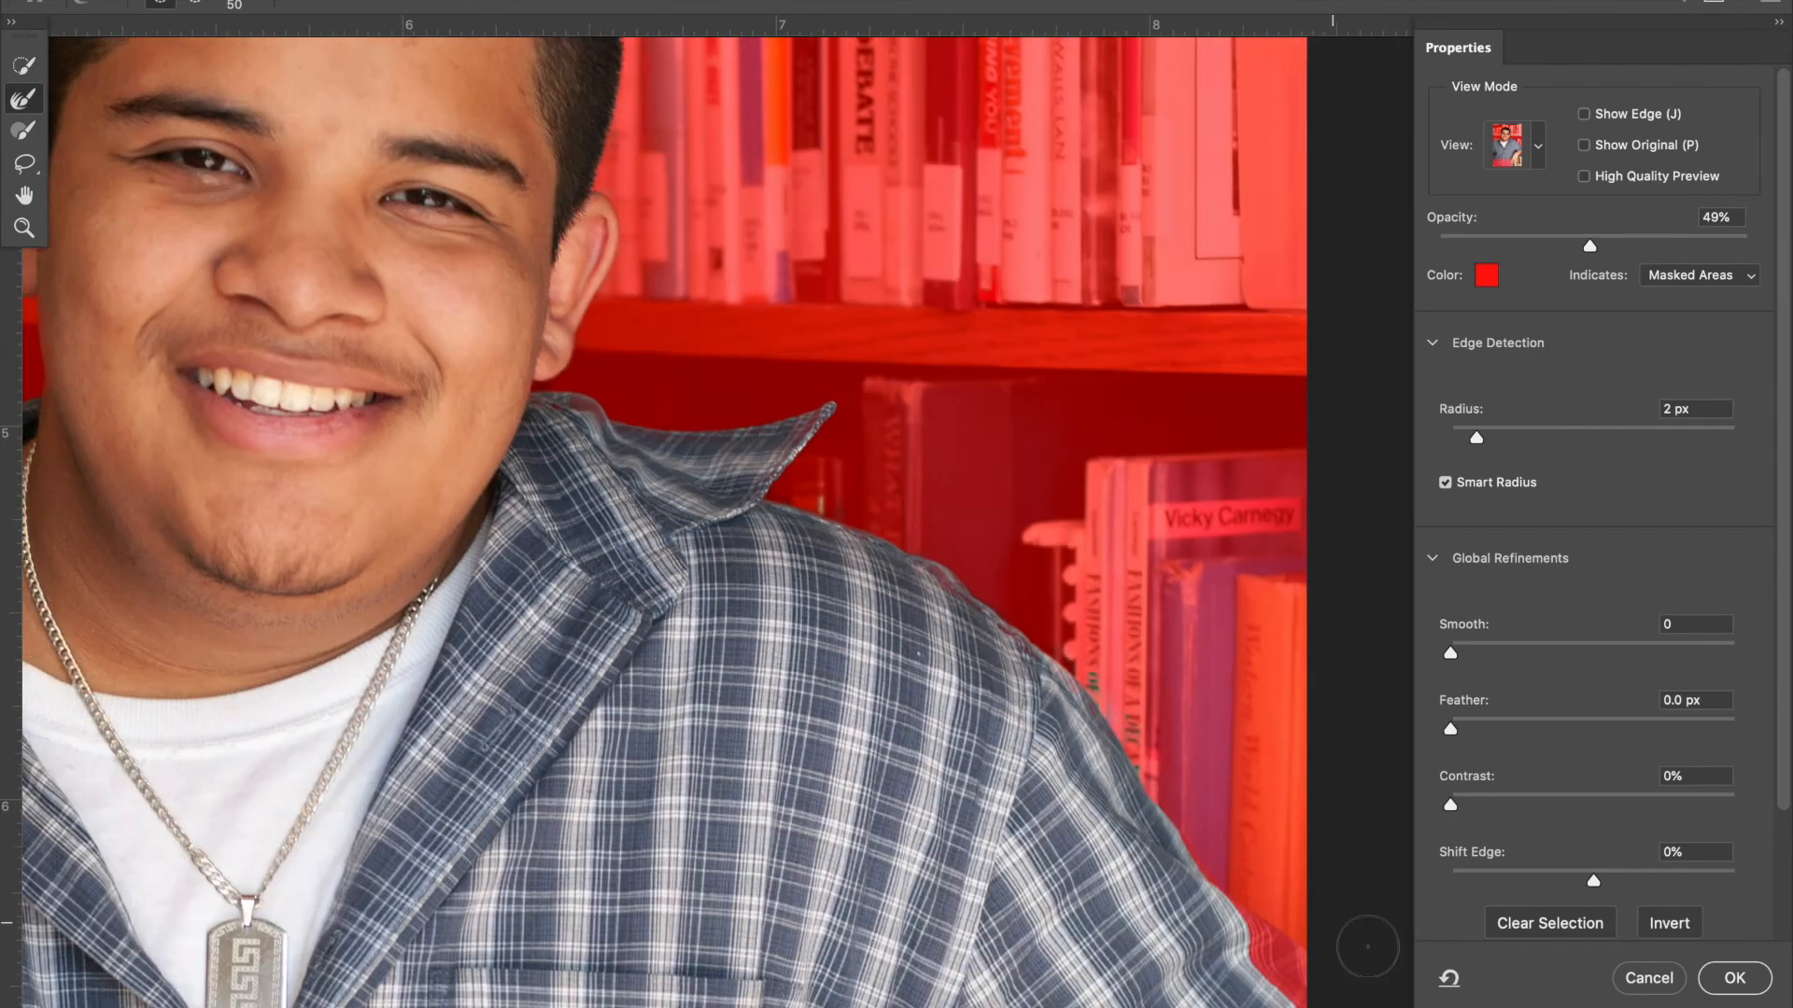
pyautogui.press('super+minus')
pyautogui.press('super+minus')
# Apply the Select and Mask refinement and correct the selection with the Quick Selection tool along the sleeve at the image's right edge.
pyautogui.click(1734, 978)
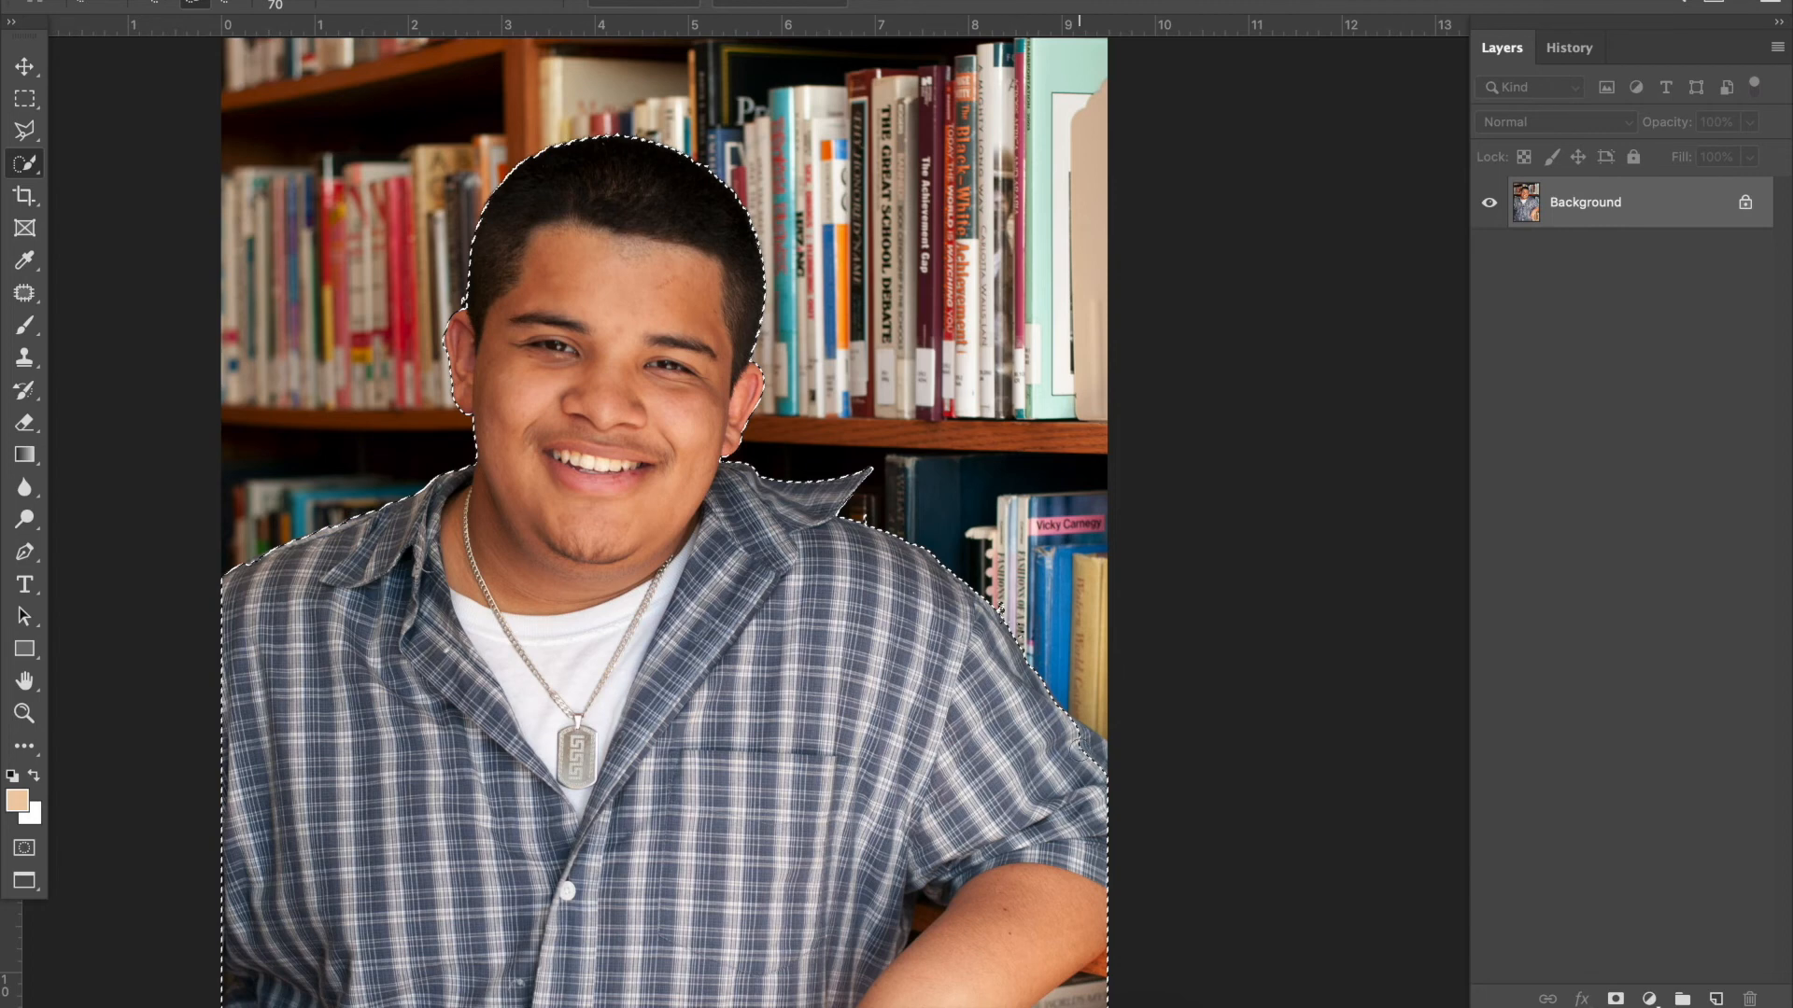
pyautogui.moveTo(1091, 737); pyautogui.dragTo(1094, 768)
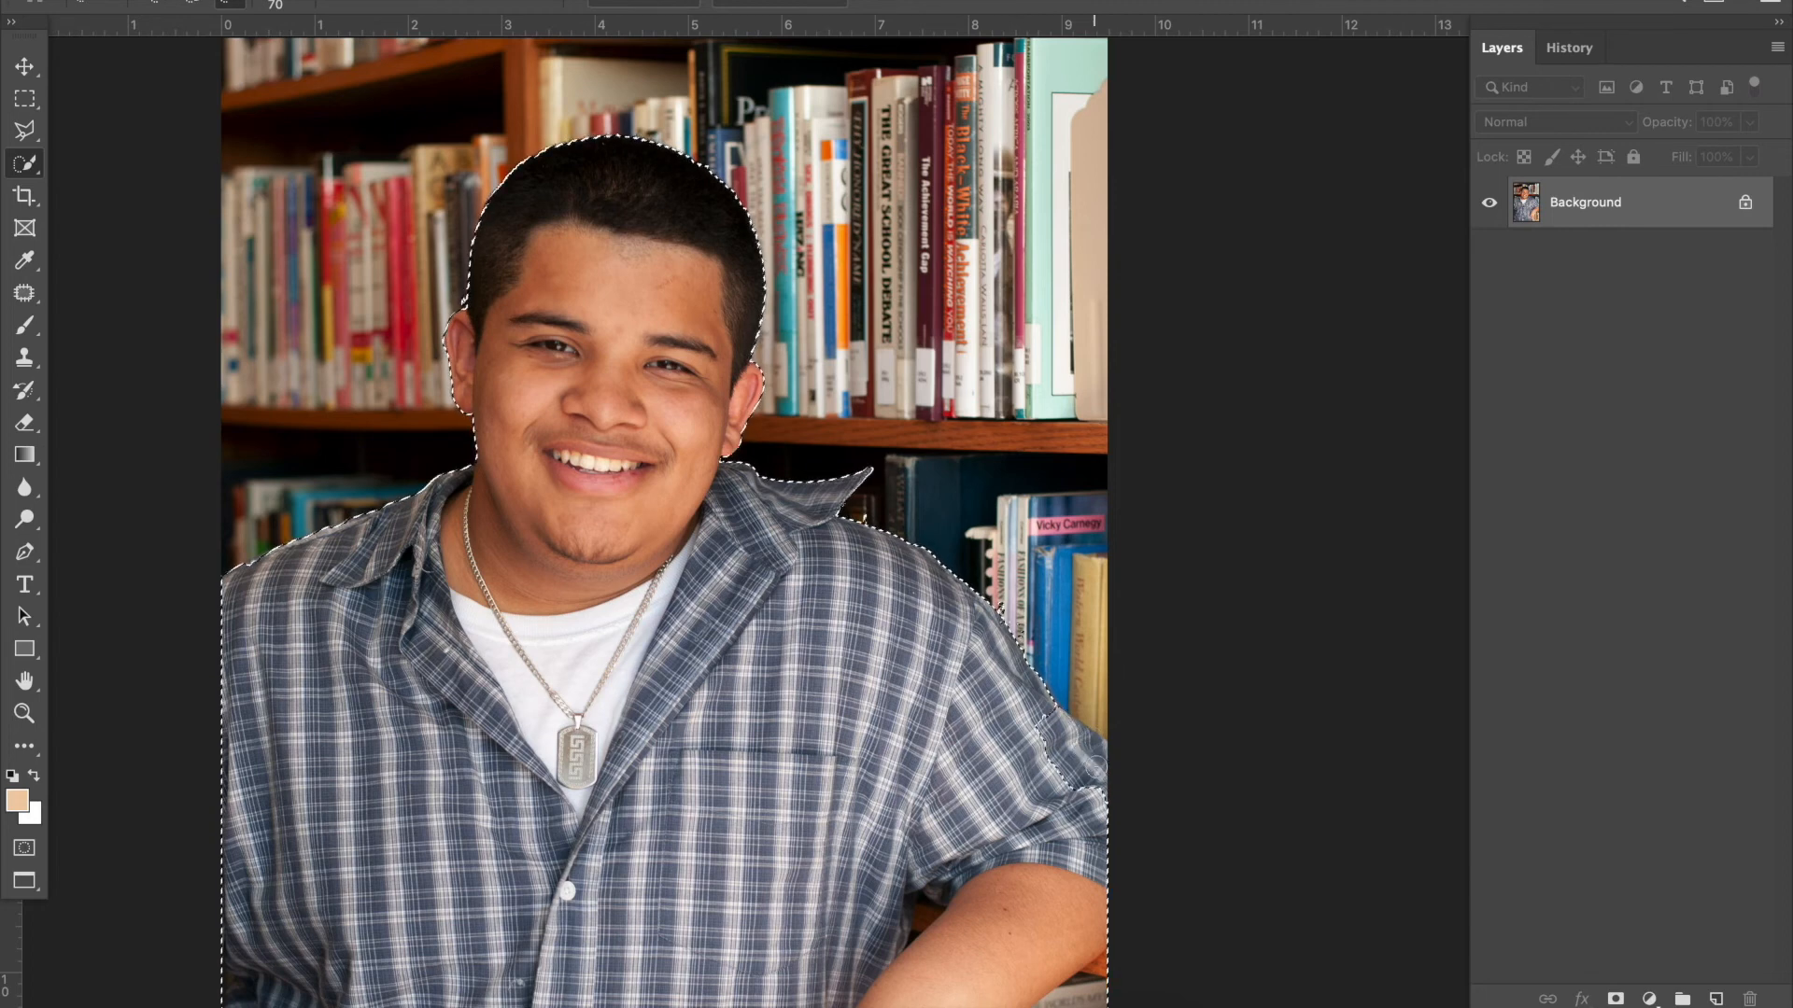
pyautogui.click(1077, 781)
pyautogui.moveTo(1092, 762); pyautogui.dragTo(1099, 758)
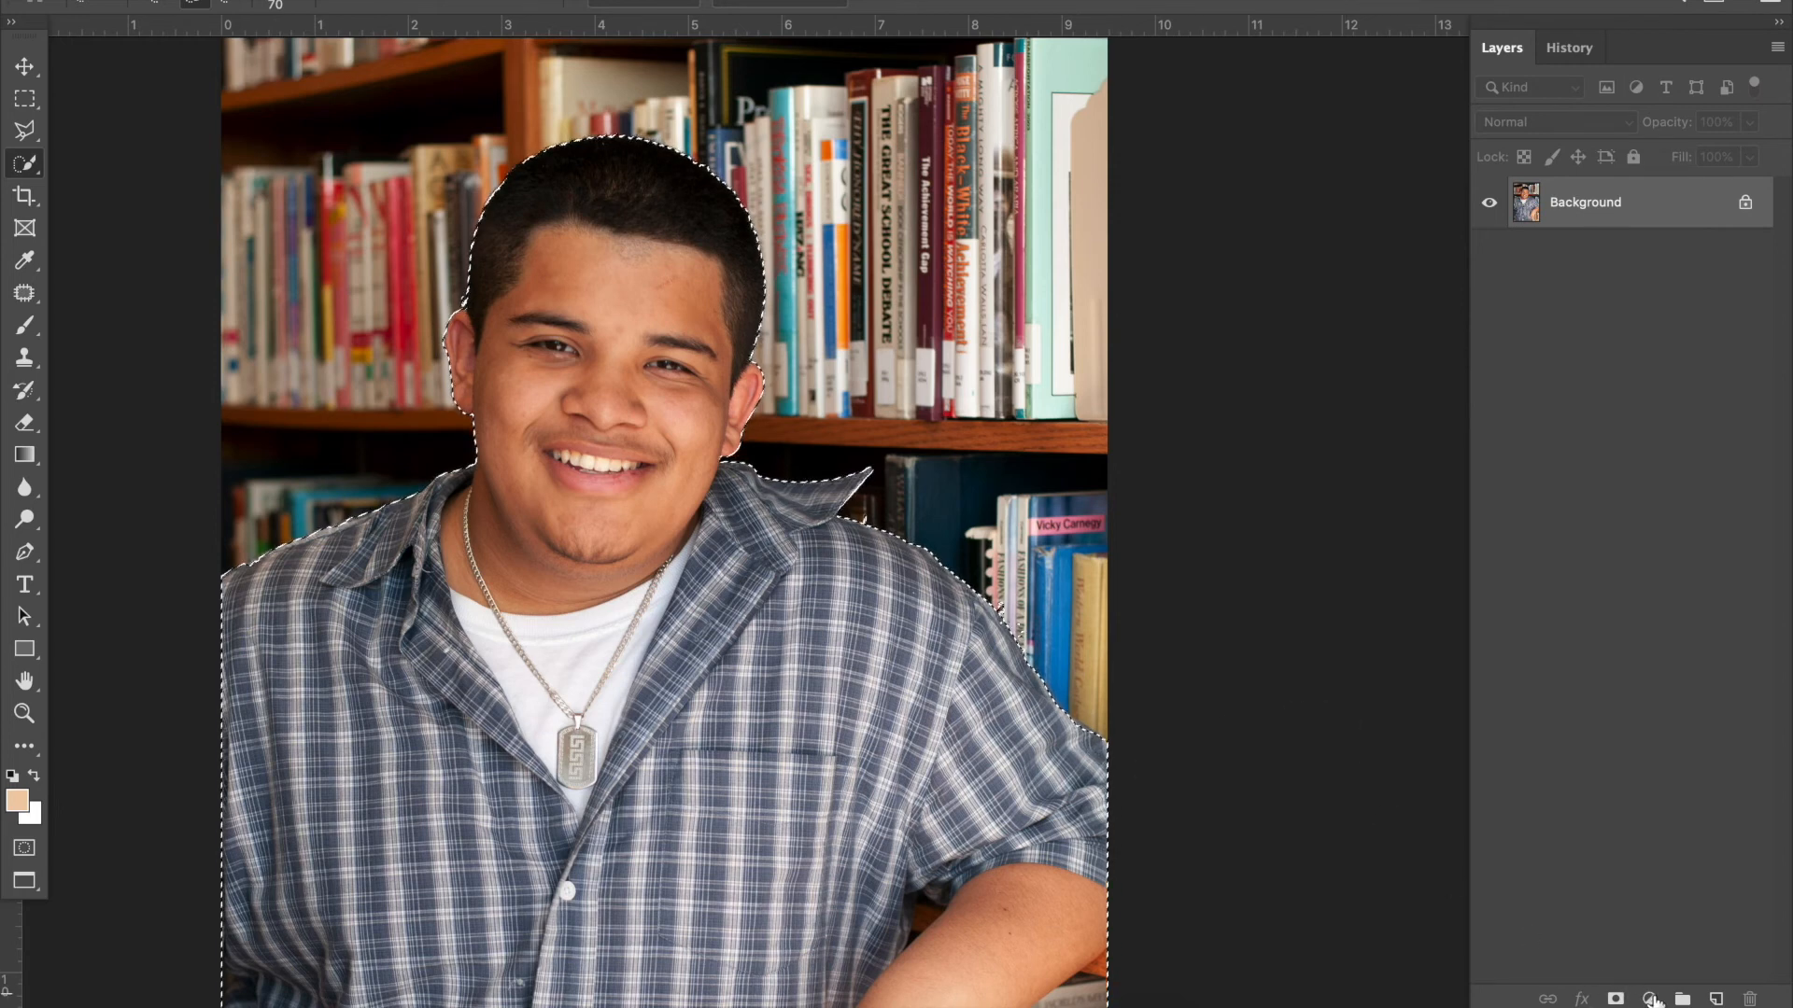
# Add a Curves adjustment layer that darkens the midtones and invert its mask so it affects only the background.
pyautogui.click(1649, 999)
pyautogui.click(1641, 647)
pyautogui.moveTo(1467, 568); pyautogui.dragTo(1471, 598)
pyautogui.click(1268, 295)
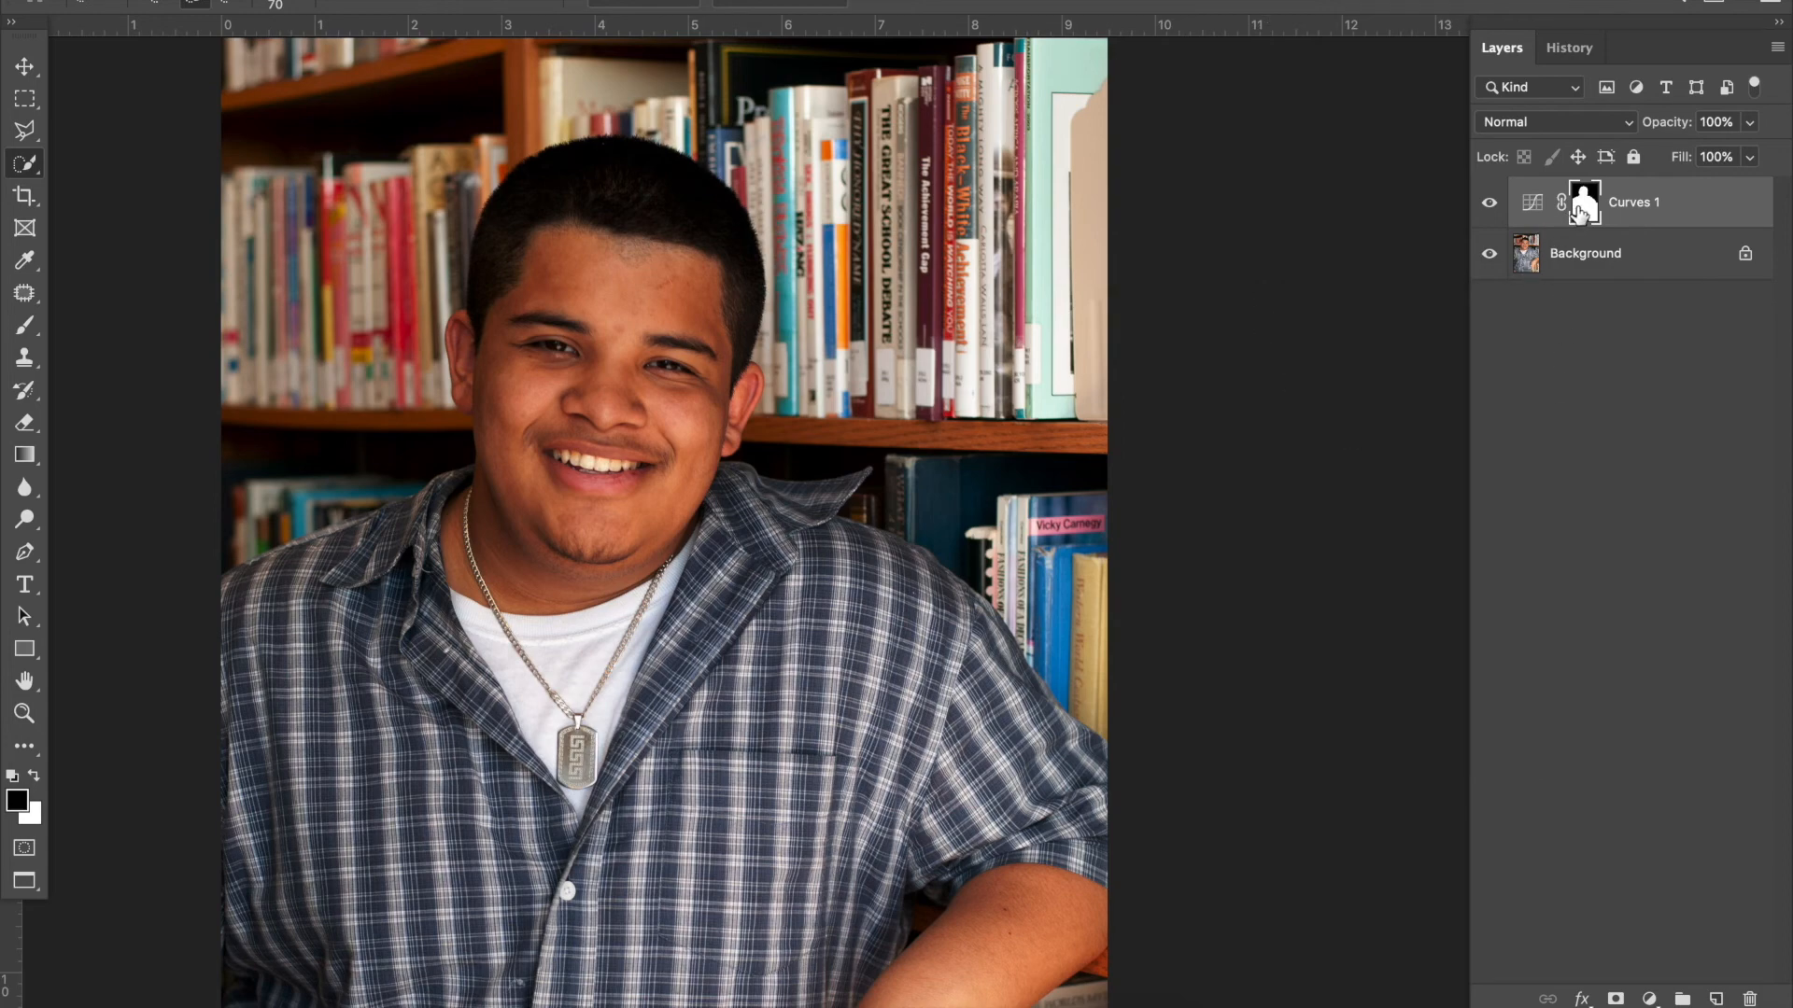
pyautogui.hotkey('ctrl', 'i')
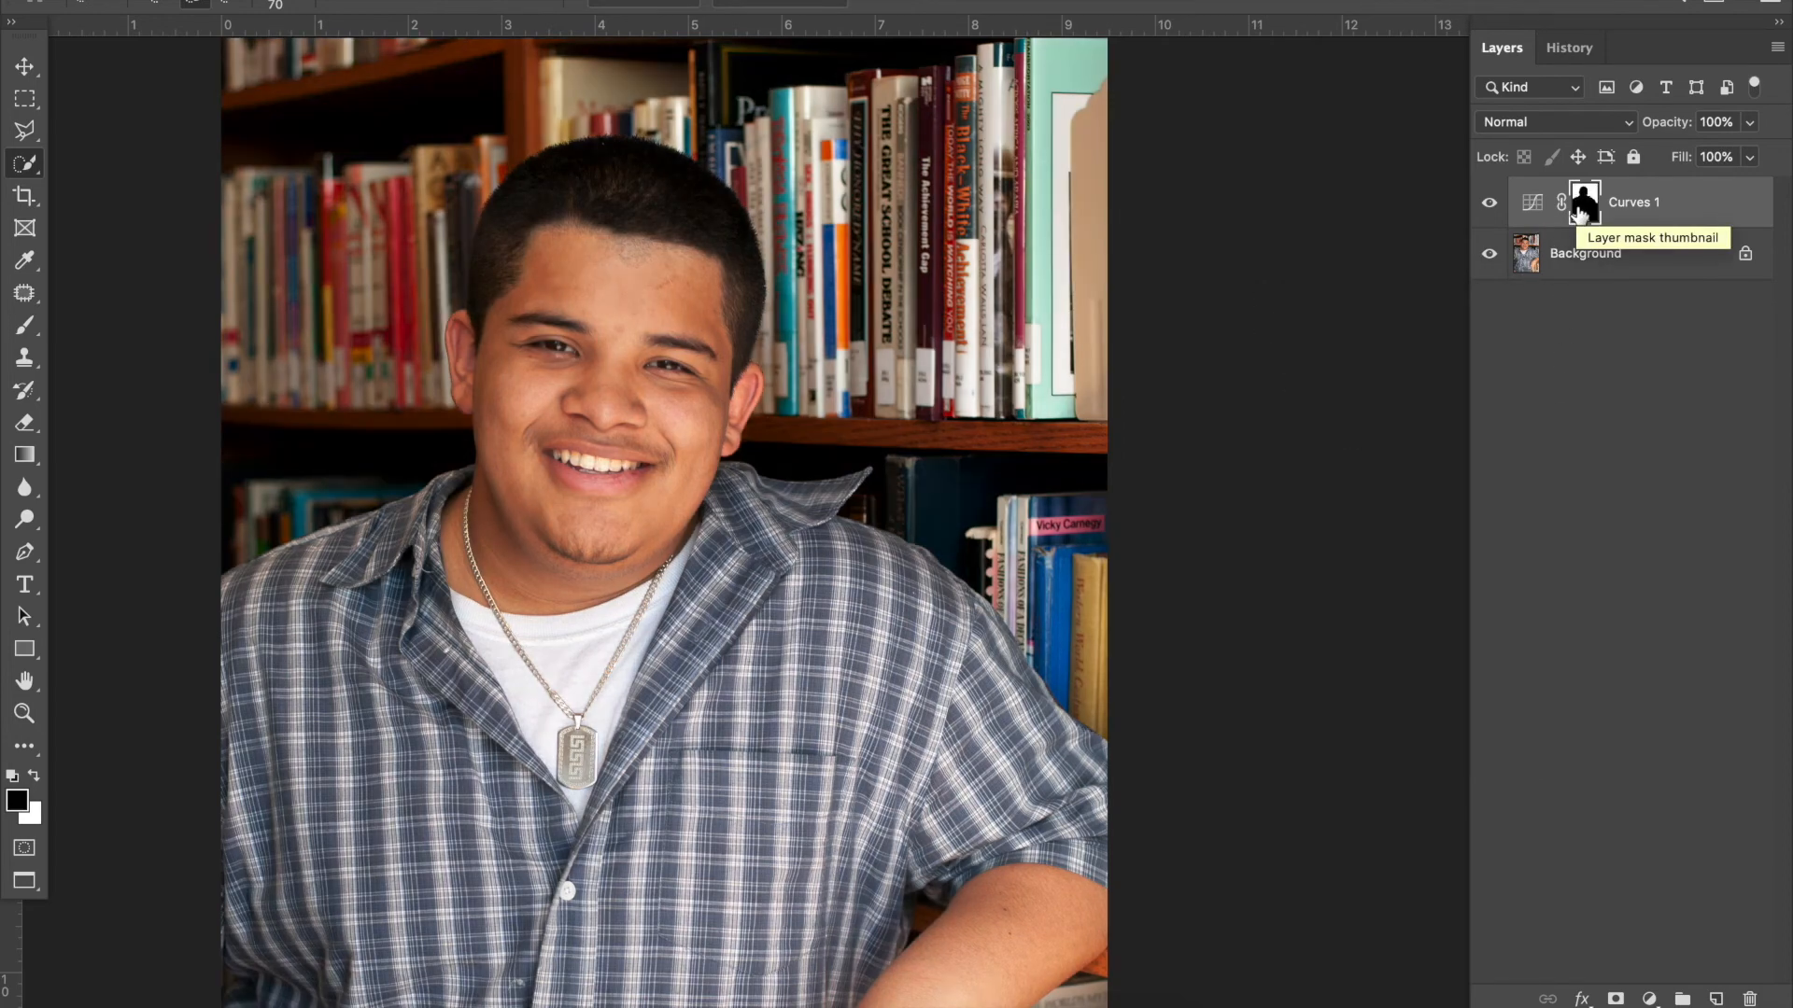
# Darken the background further by lowering the midtone point of the Curves 1 adjustment.
pyautogui.doubleClick(1532, 213)
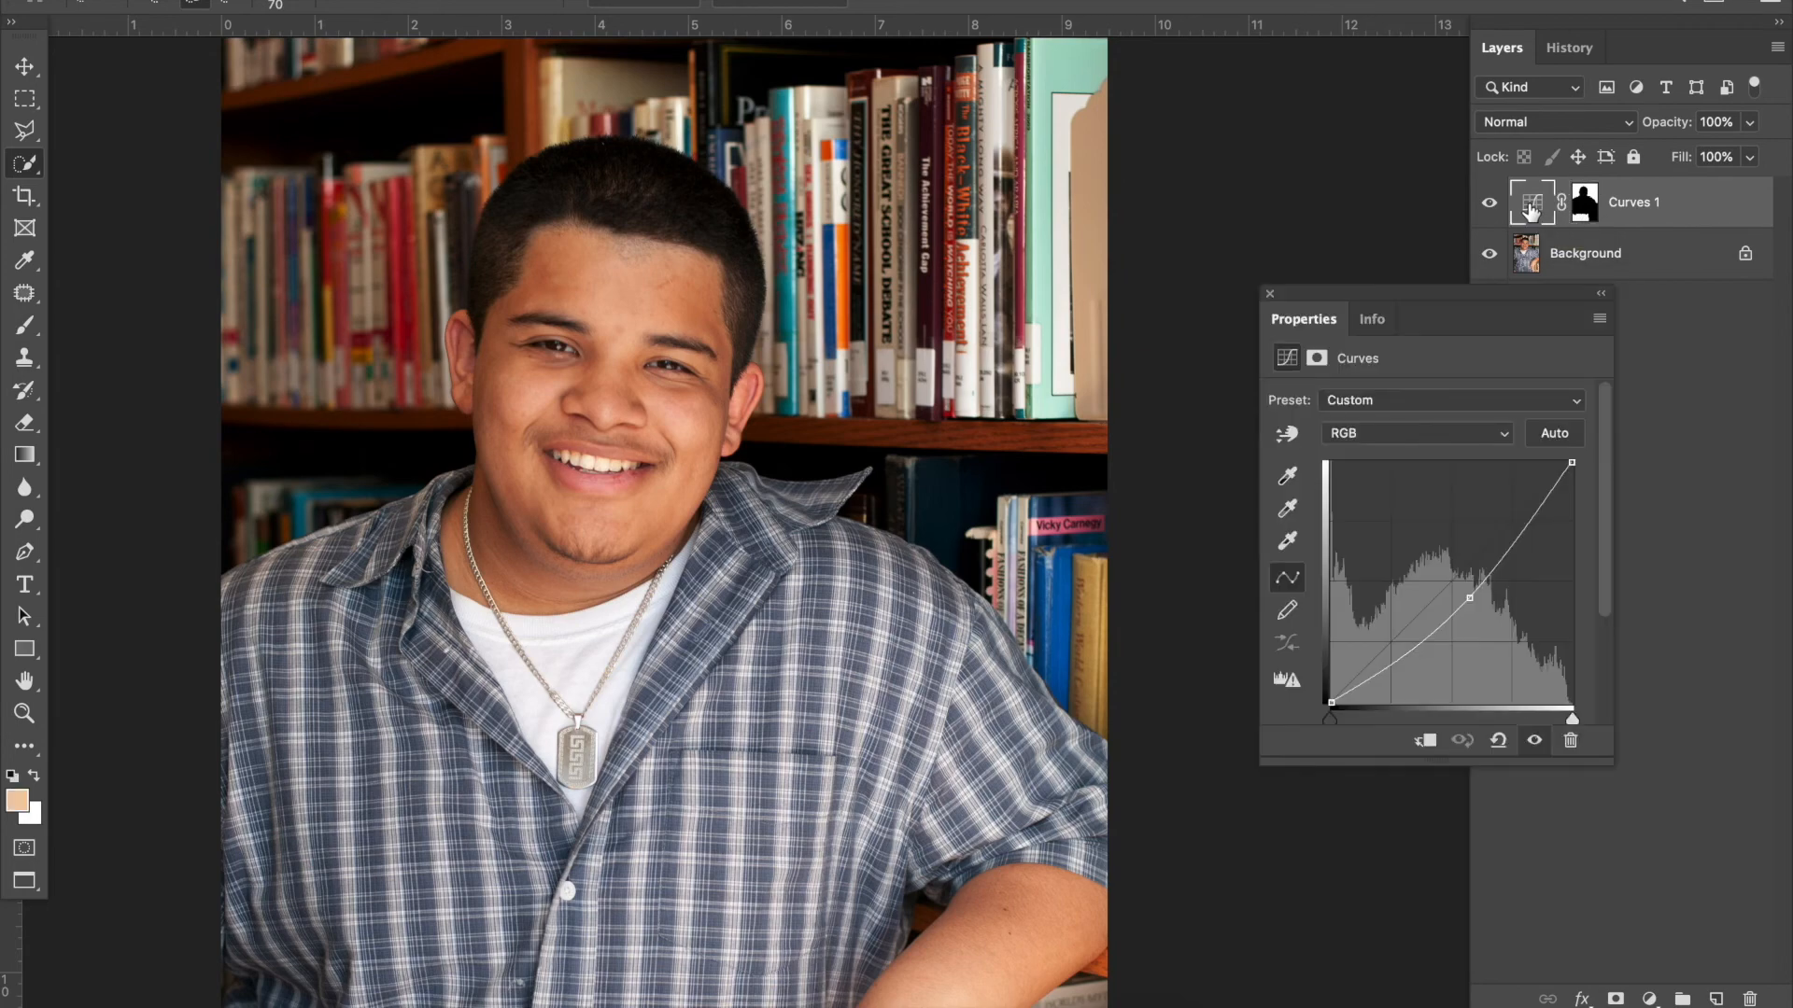
pyautogui.hotkey('ctrl', '-')
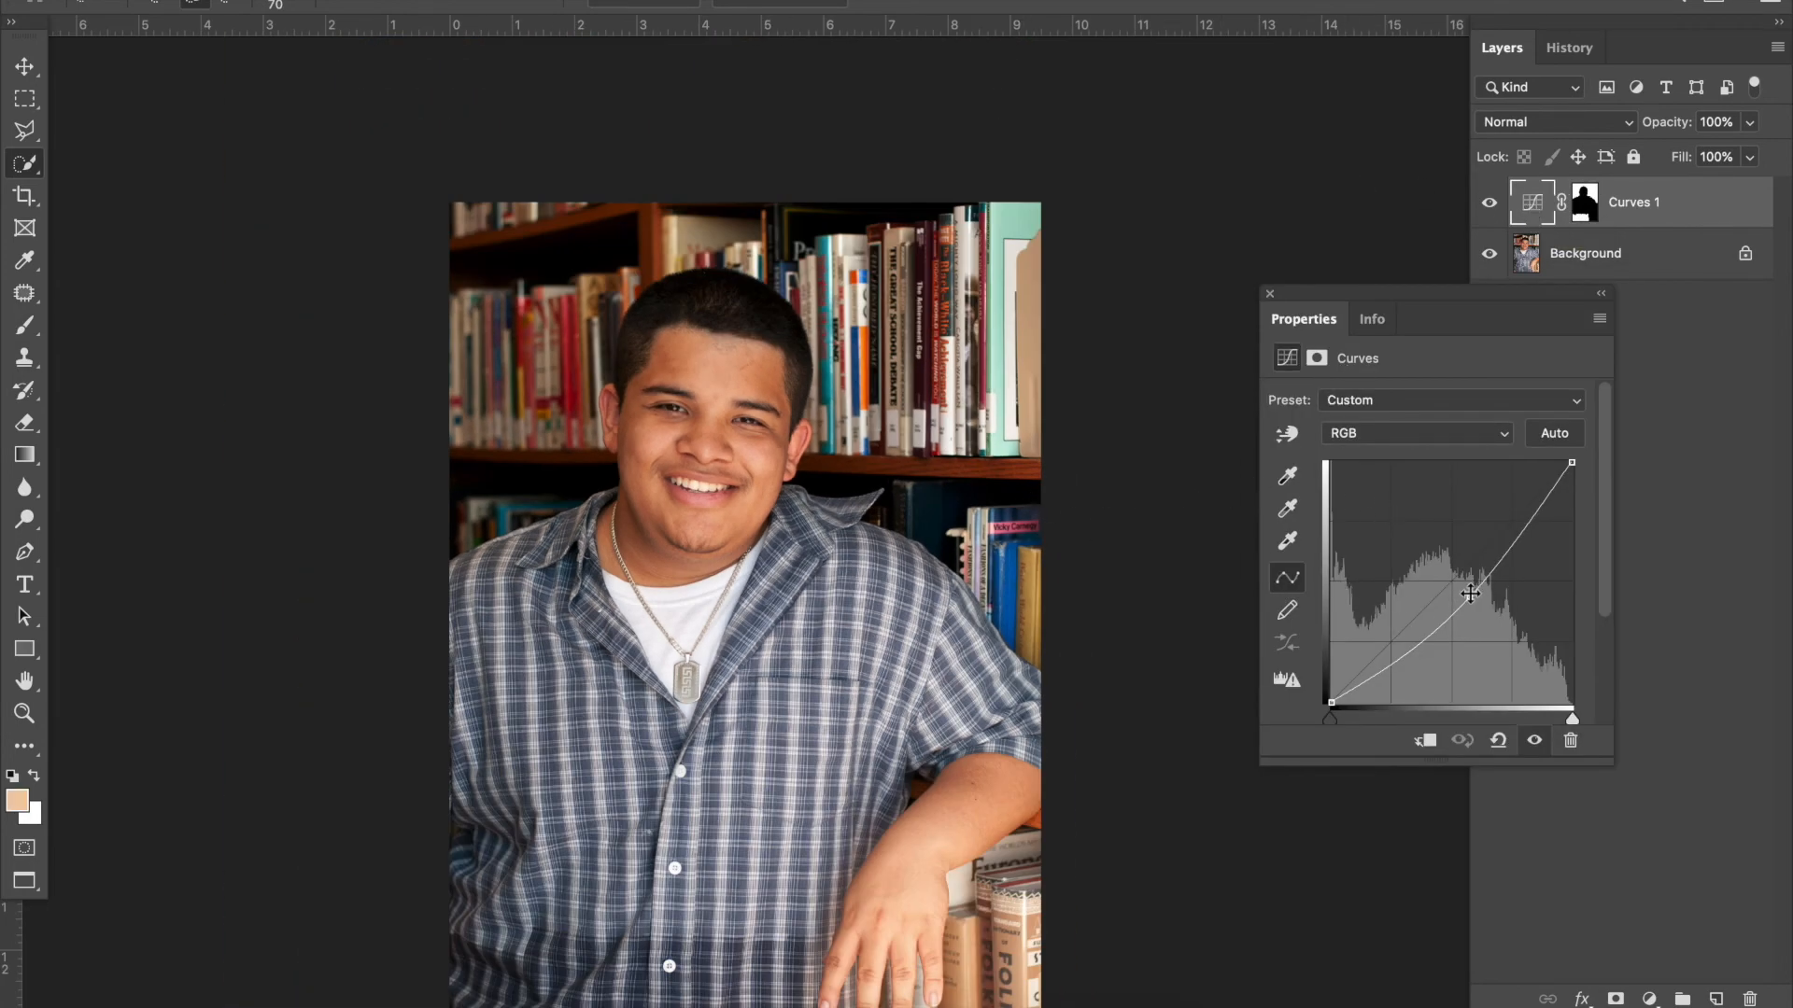
pyautogui.moveTo(1469, 597)
pyautogui.mouseDown()
pyautogui.moveTo(1487, 623)
pyautogui.moveTo(1444, 594)
pyautogui.moveTo(1454, 616)
pyautogui.mouseUp()
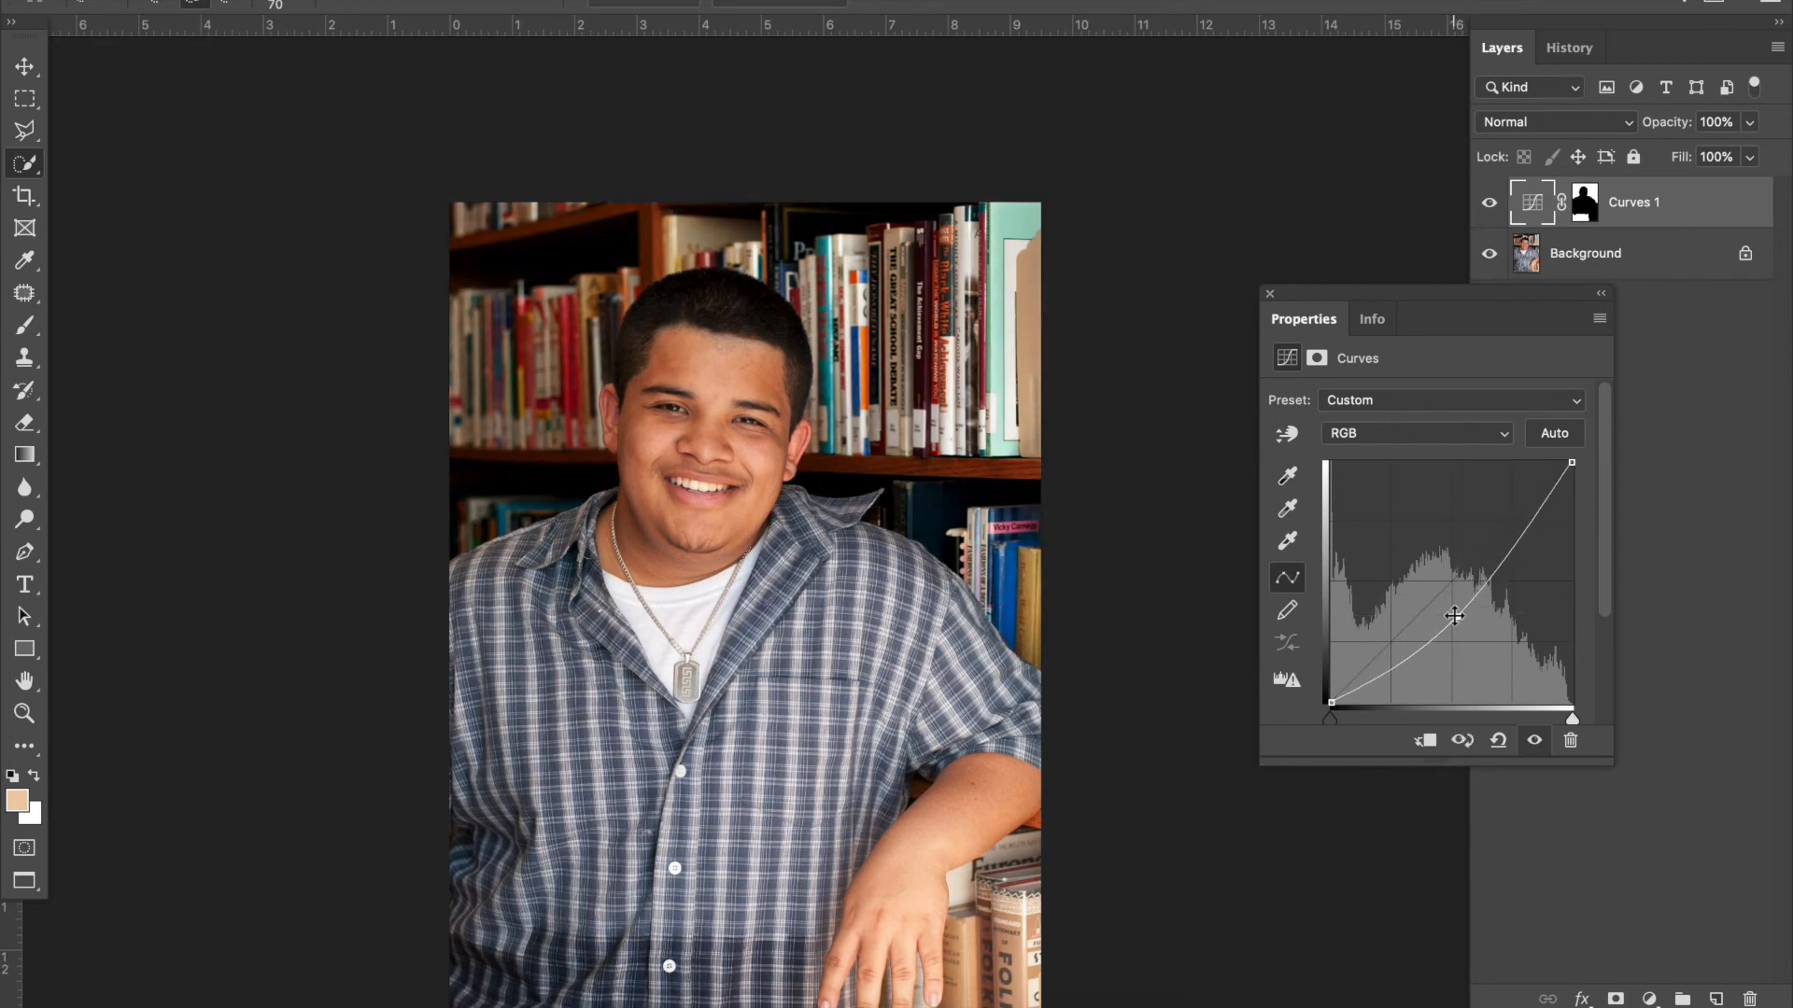
pyautogui.click(1269, 293)
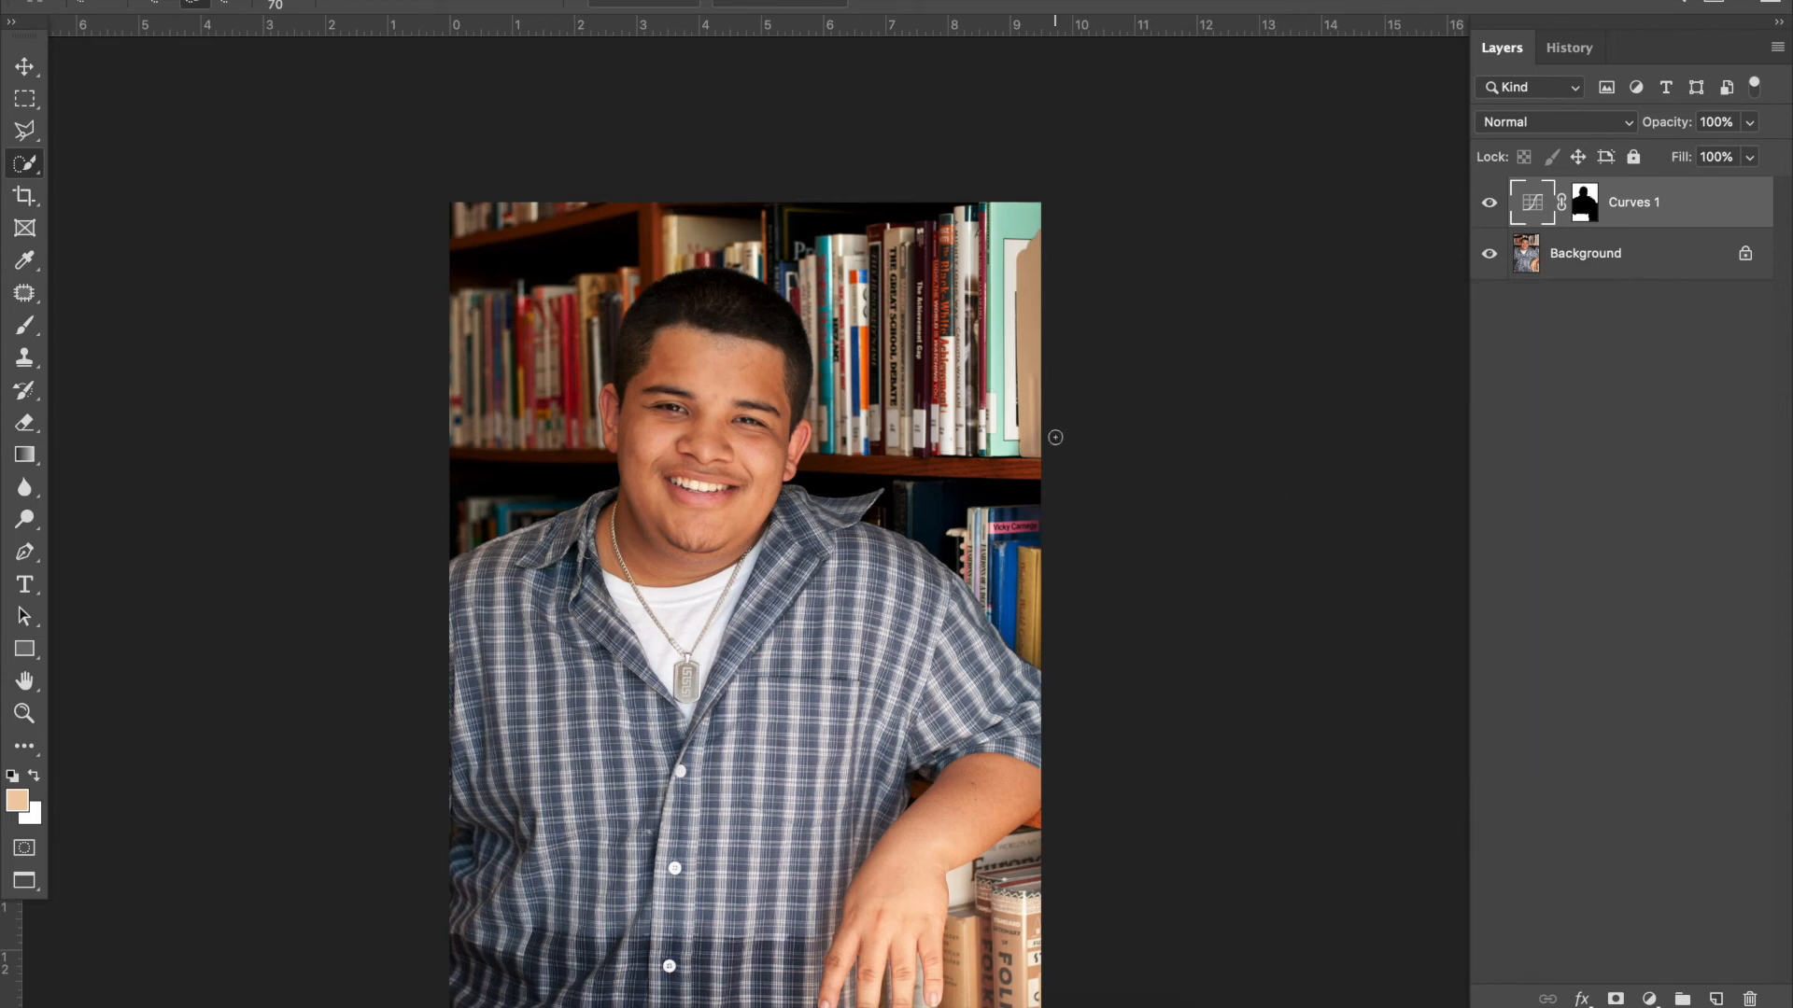
# Compare the portrait with and without the Curves 1 adjustment and look over the darkened background.
pyautogui.click(1490, 203)
pyautogui.click(1490, 204)
pyautogui.scroll(-2, 1030, 440)
pyautogui.hscroll(2, 1030, 439)
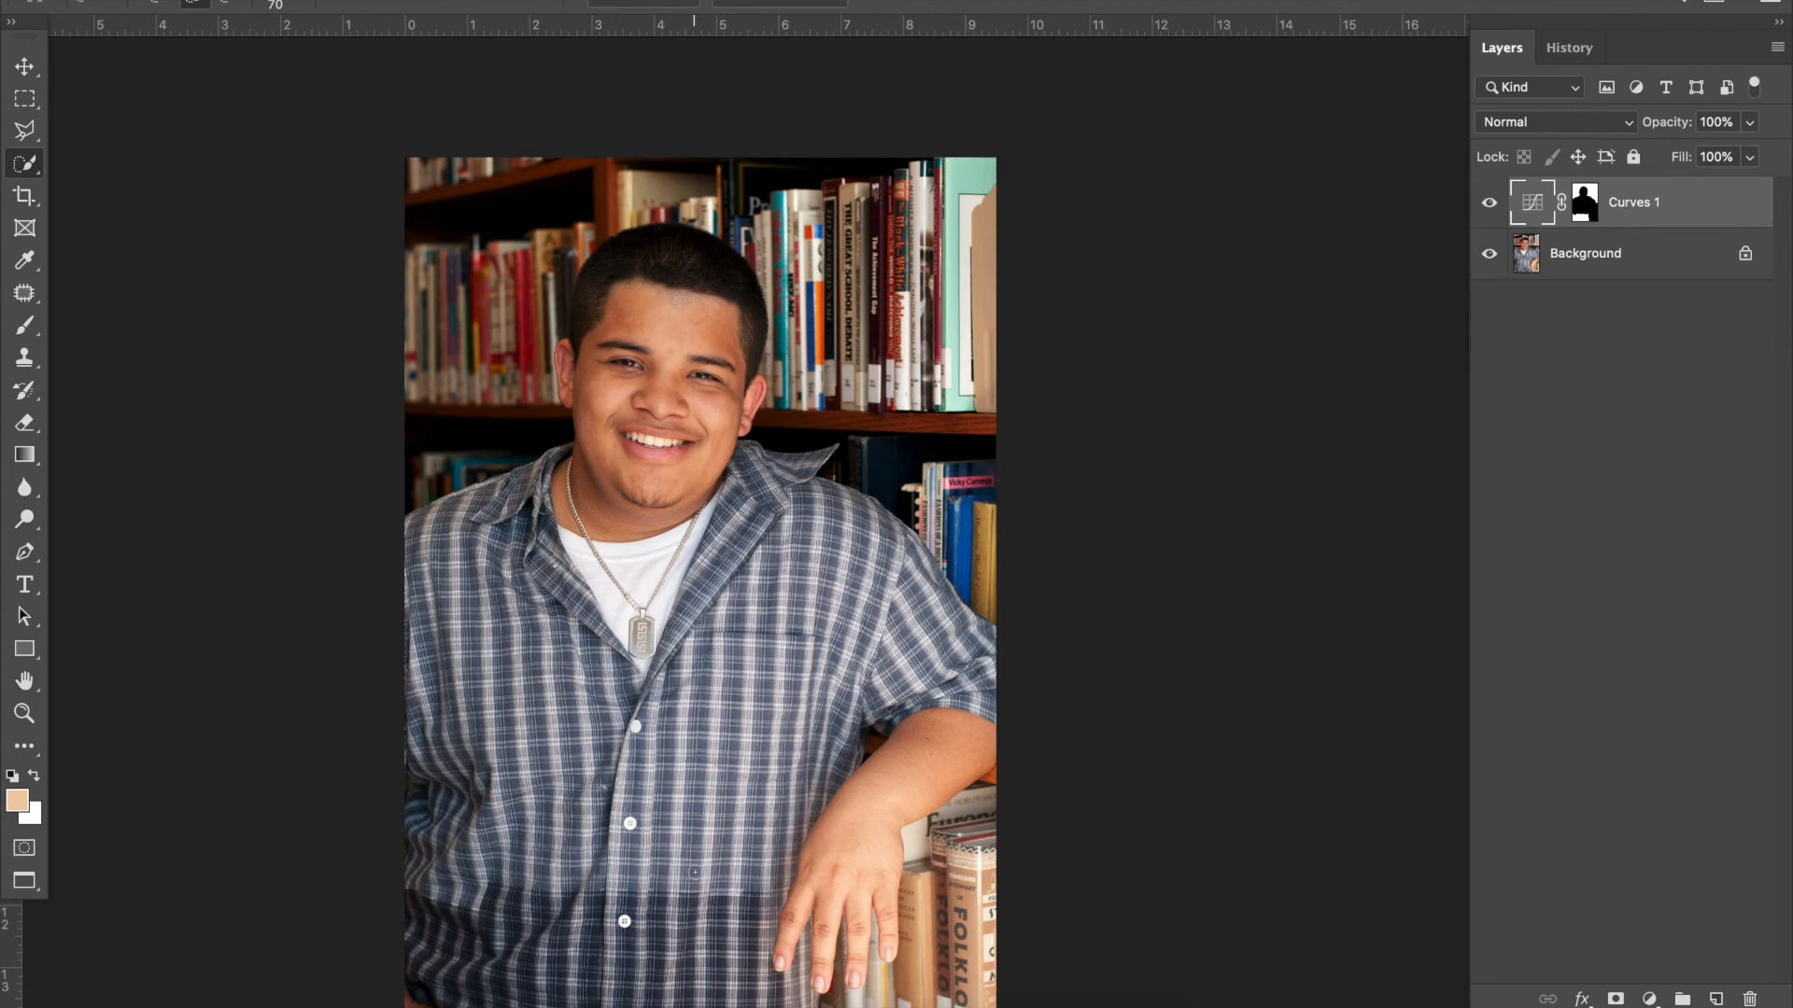
pyautogui.click(1491, 205)
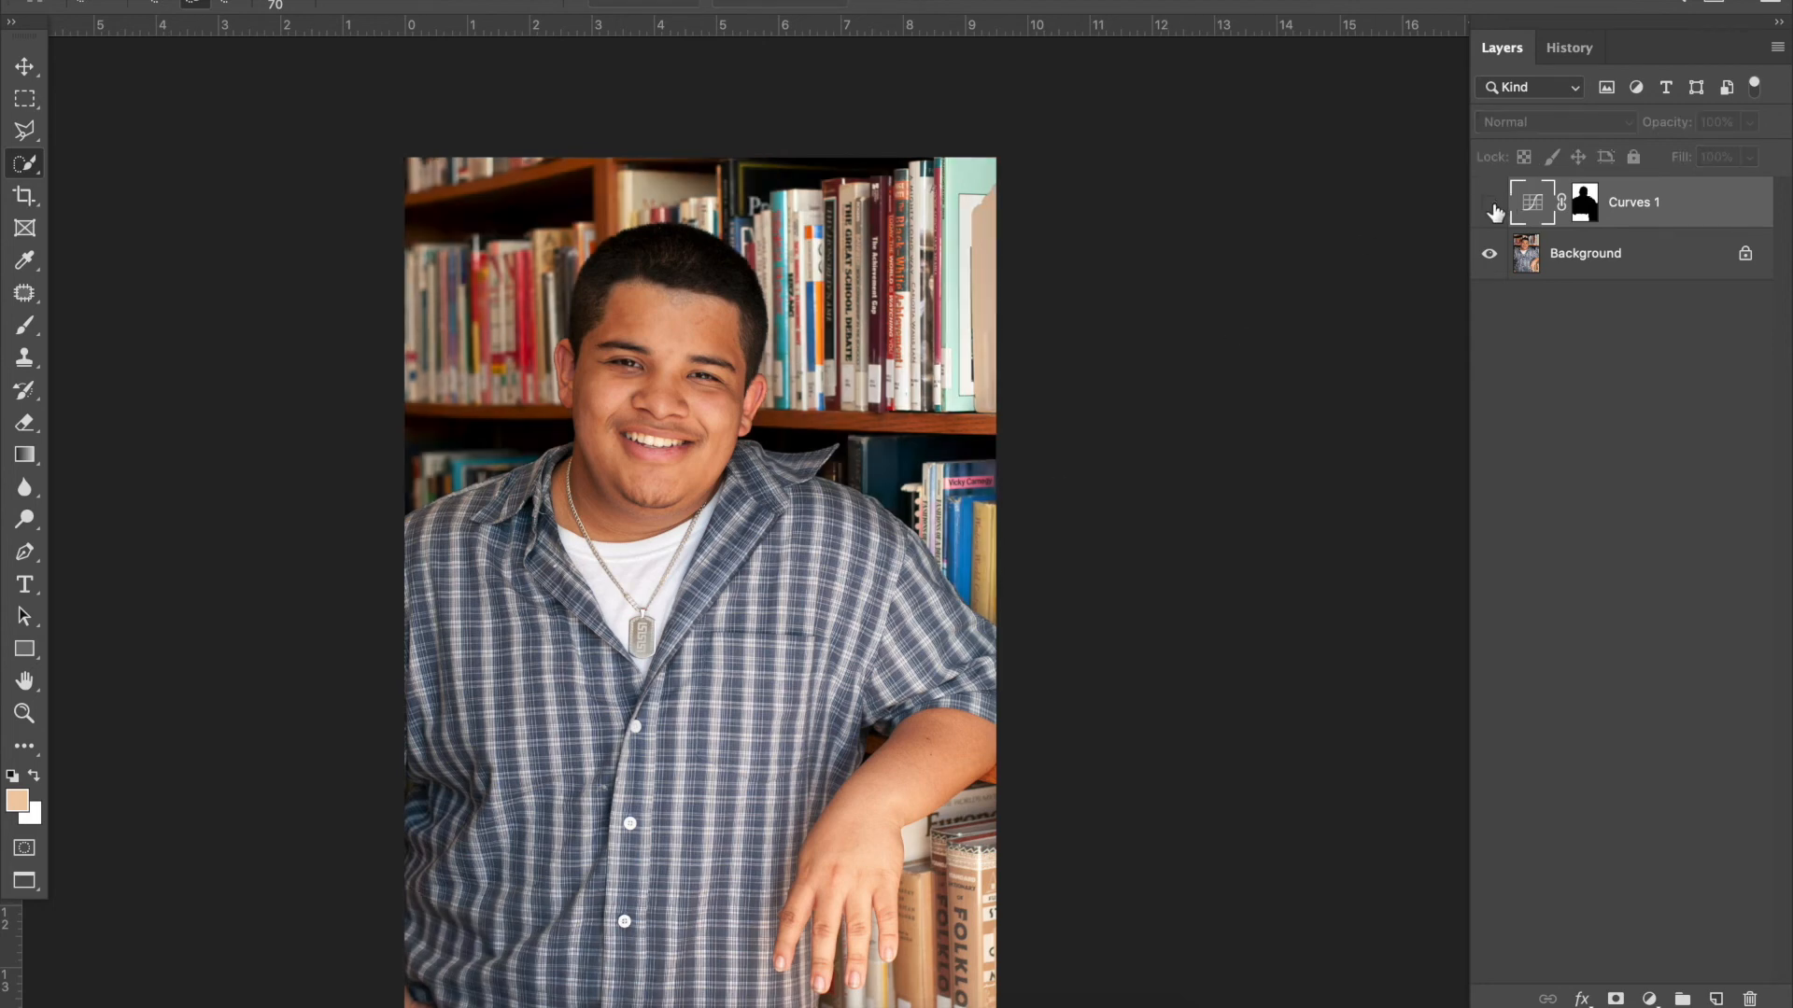
pyautogui.click(1491, 205)
pyautogui.click(1491, 204)
pyautogui.click(1491, 204)
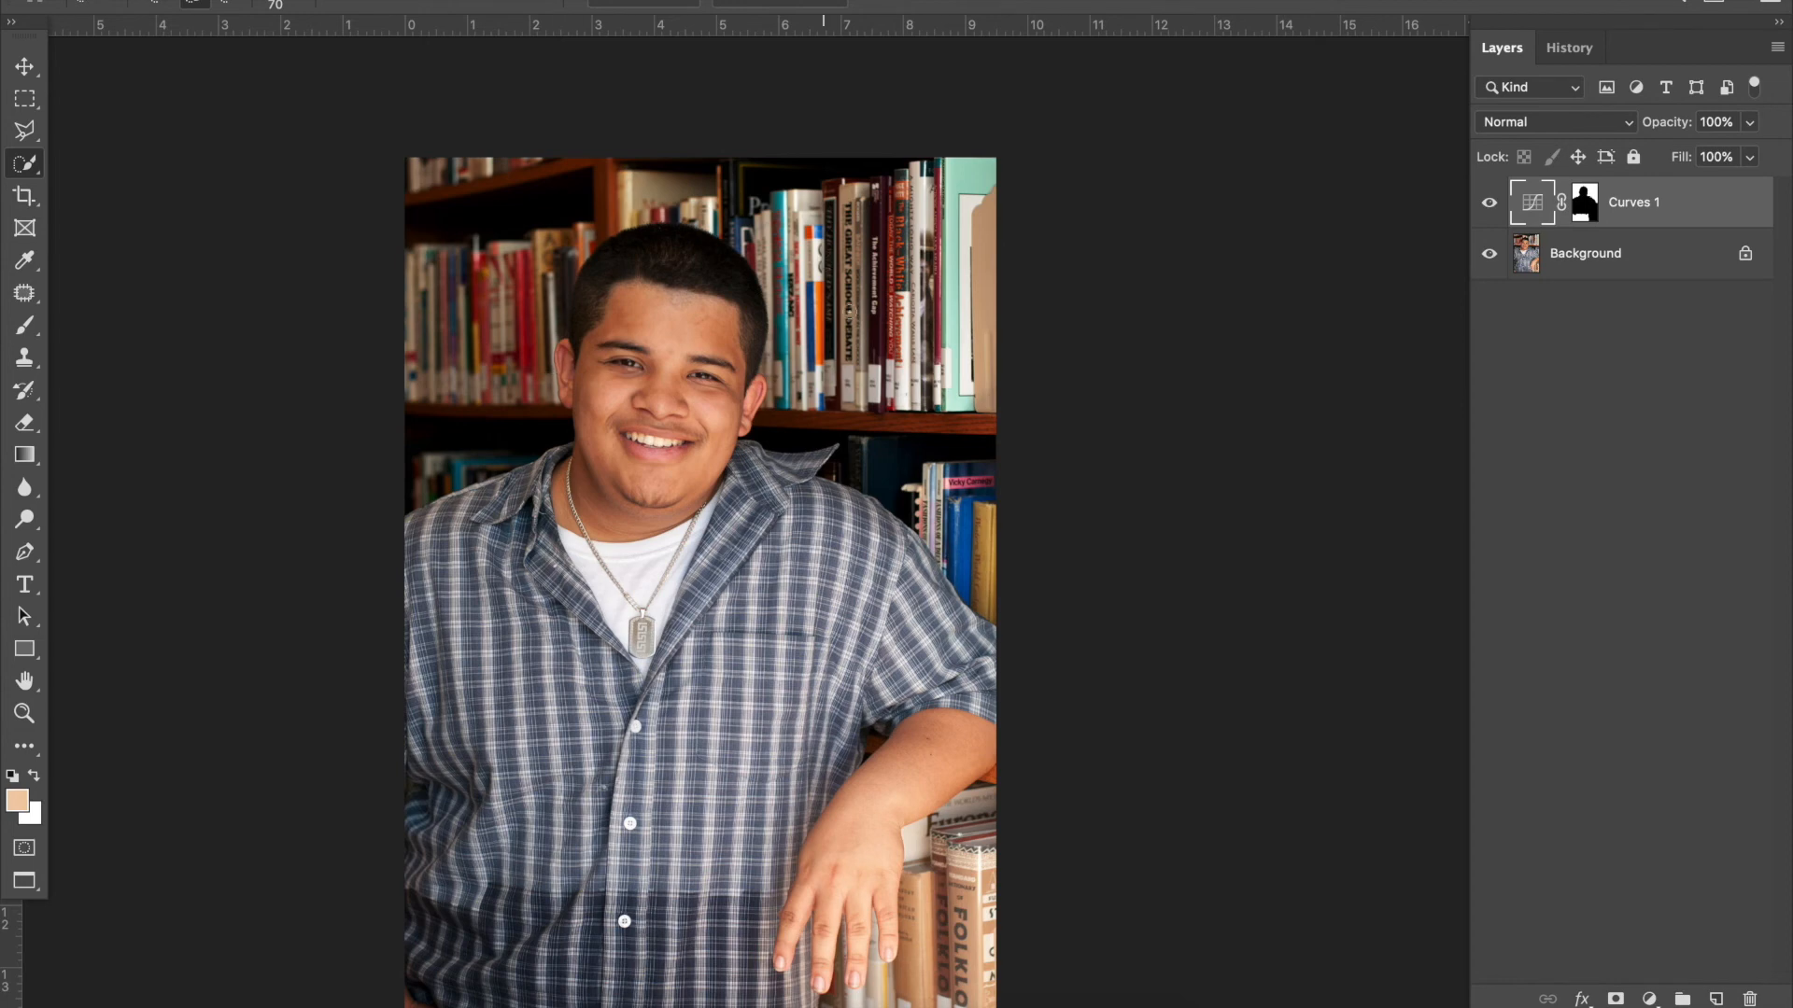
pyautogui.scroll(1, 920, 395)
pyautogui.hscroll(1, 919, 395)
pyautogui.hscroll(-3, 919, 395)
pyautogui.scroll(2, 920, 395)
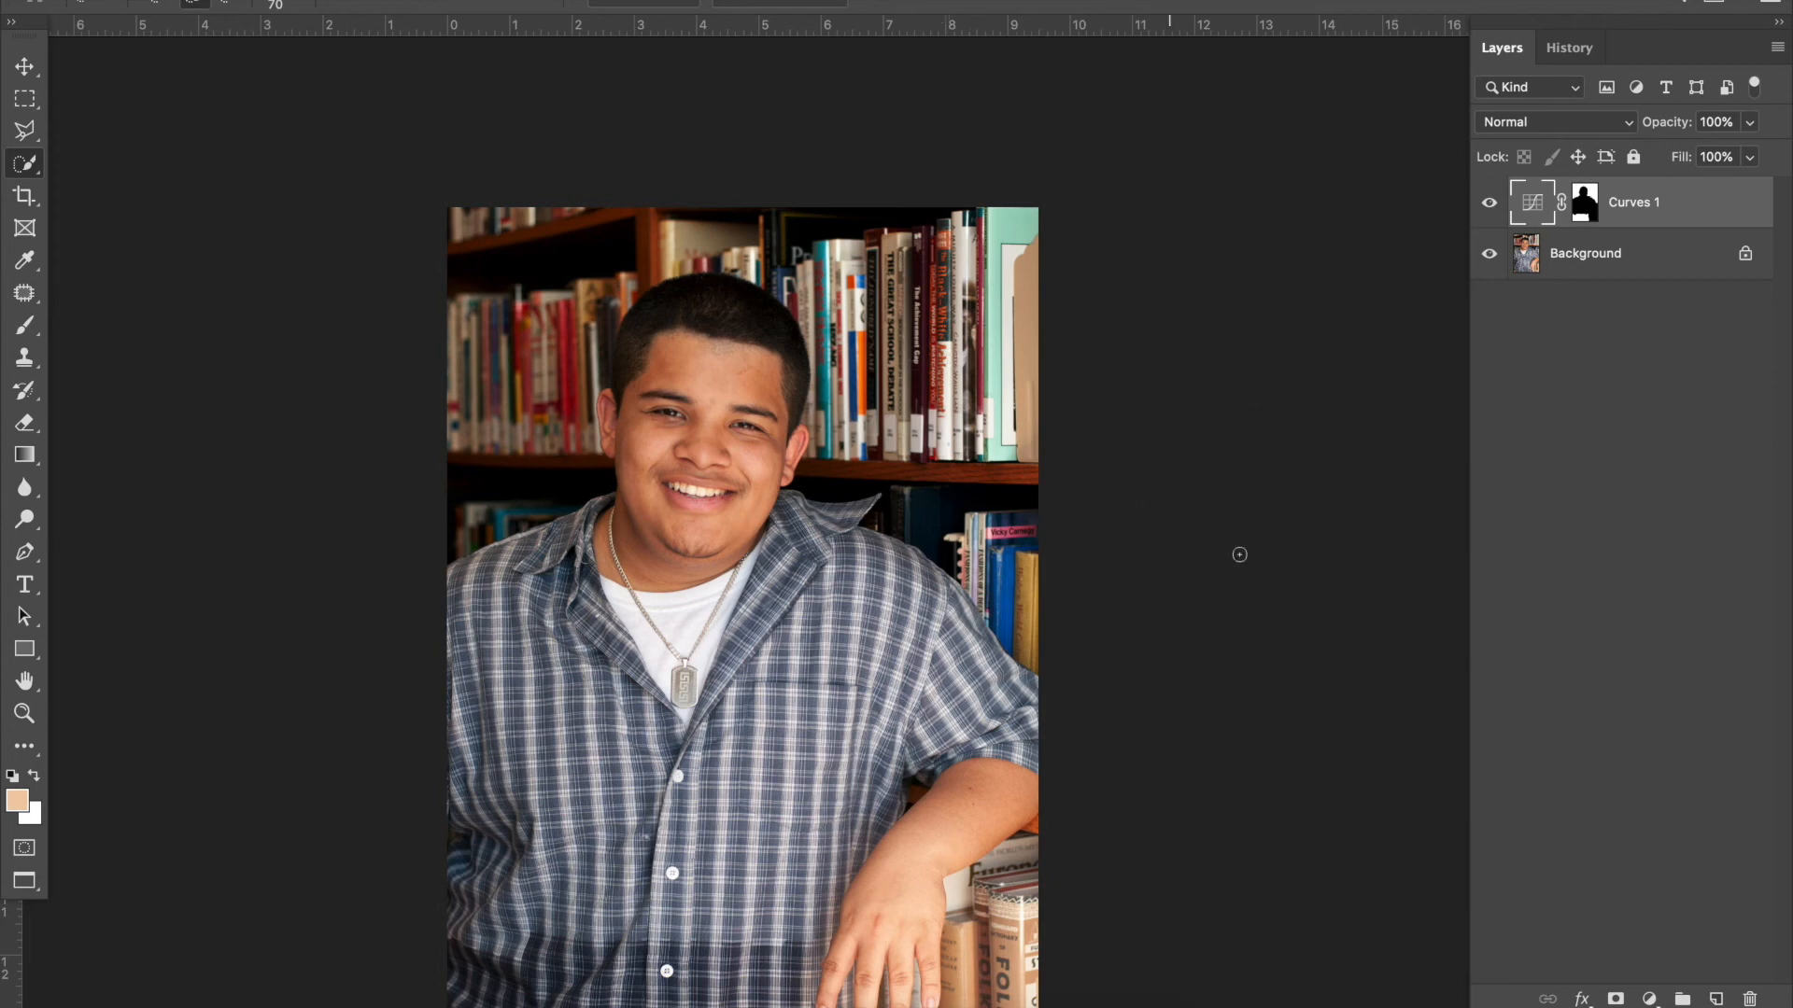
# Add a Hue/Saturation adjustment layer above Curves 1 with saturation set to -19.
pyautogui.click(1649, 999)
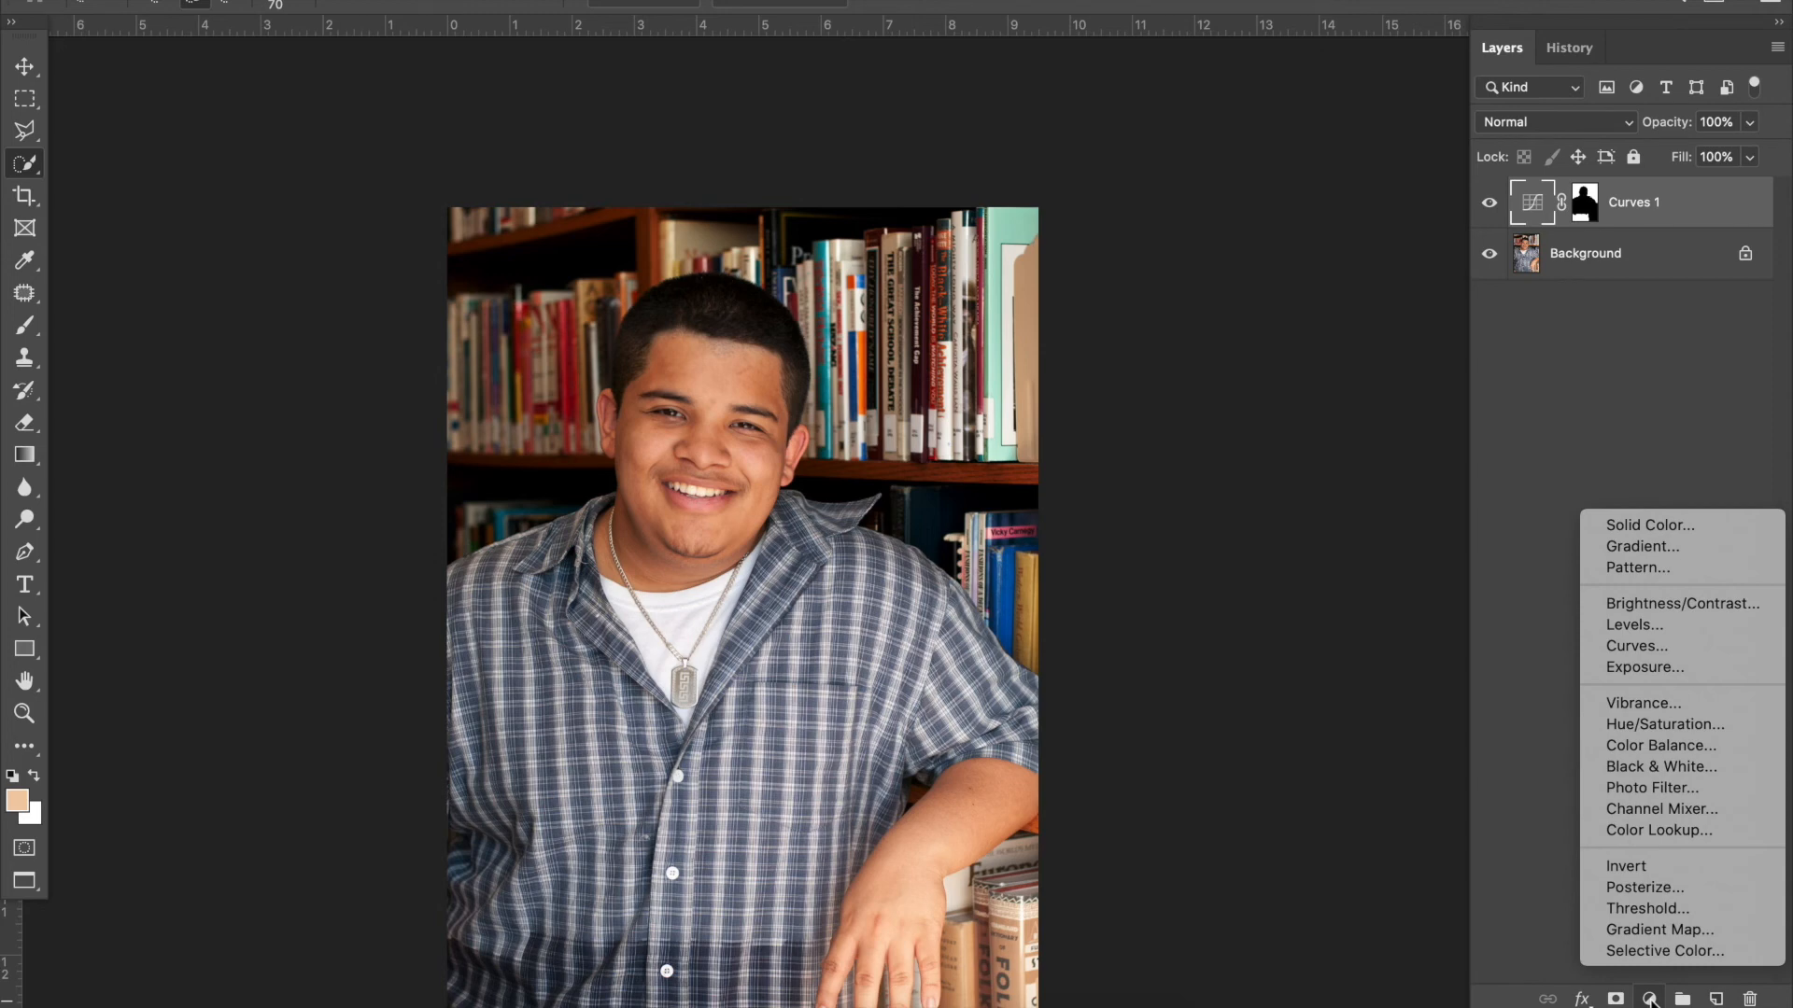
pyautogui.click(1665, 726)
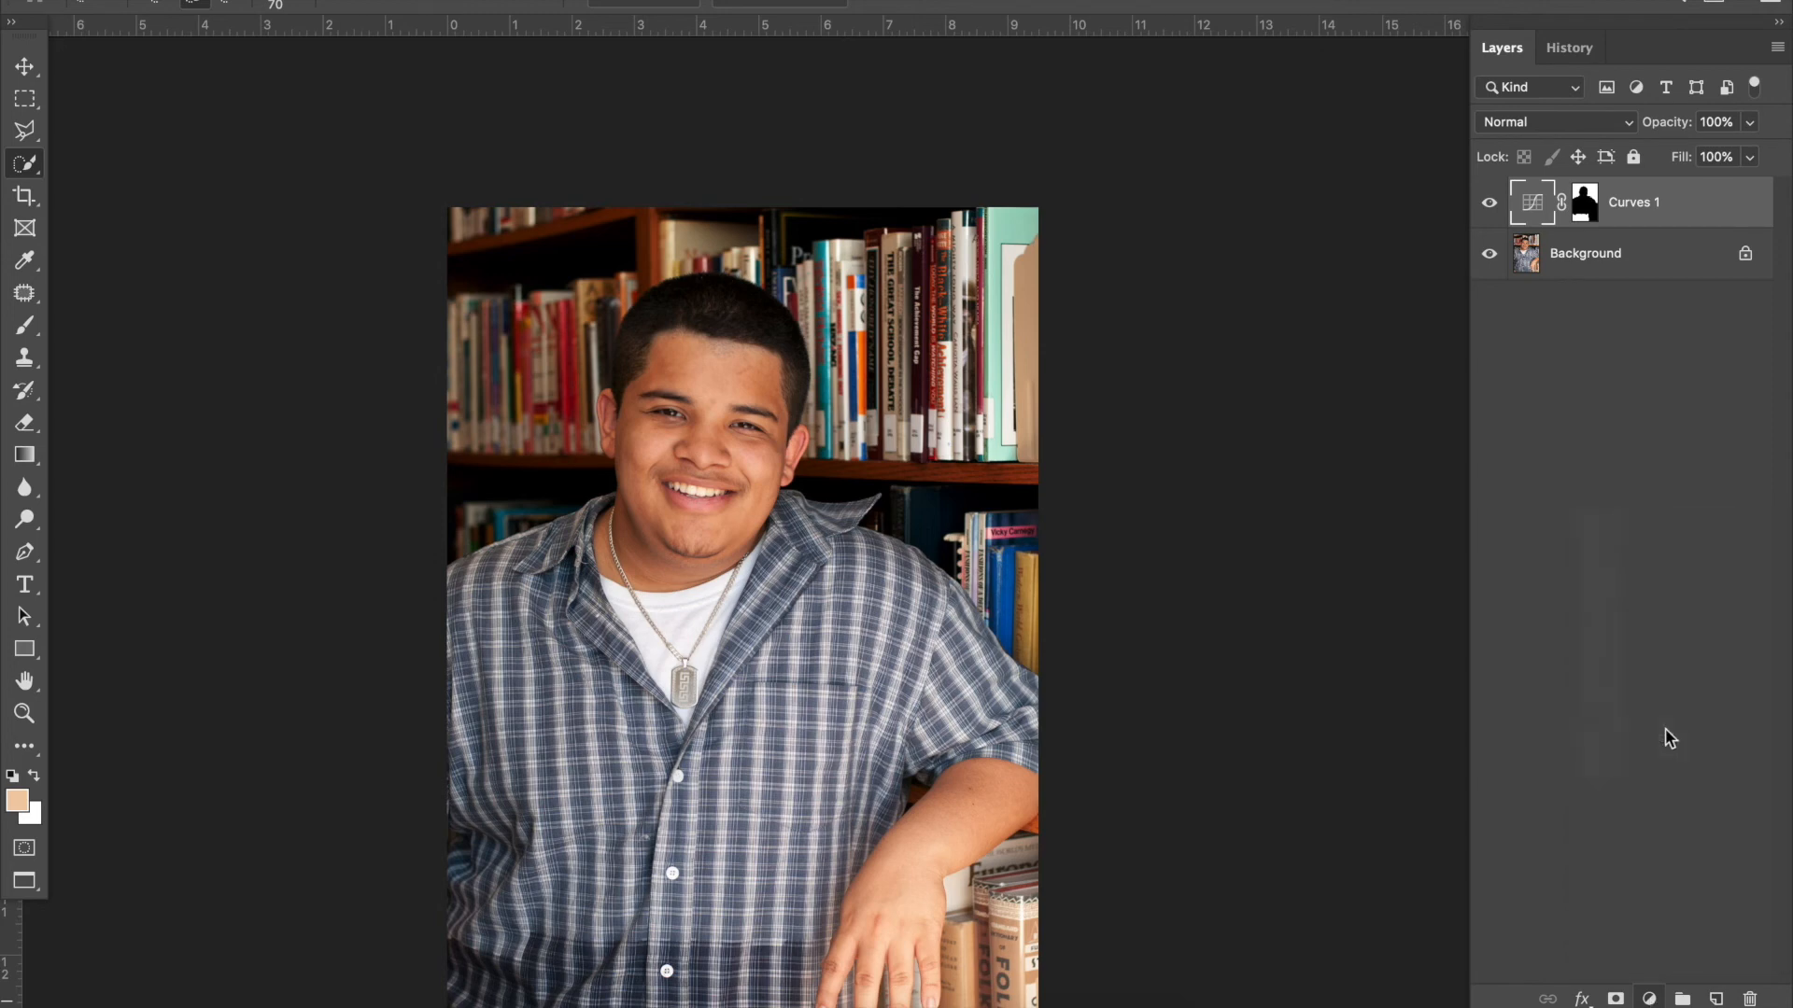
pyautogui.moveTo(1426, 541); pyautogui.dragTo(1397, 541)
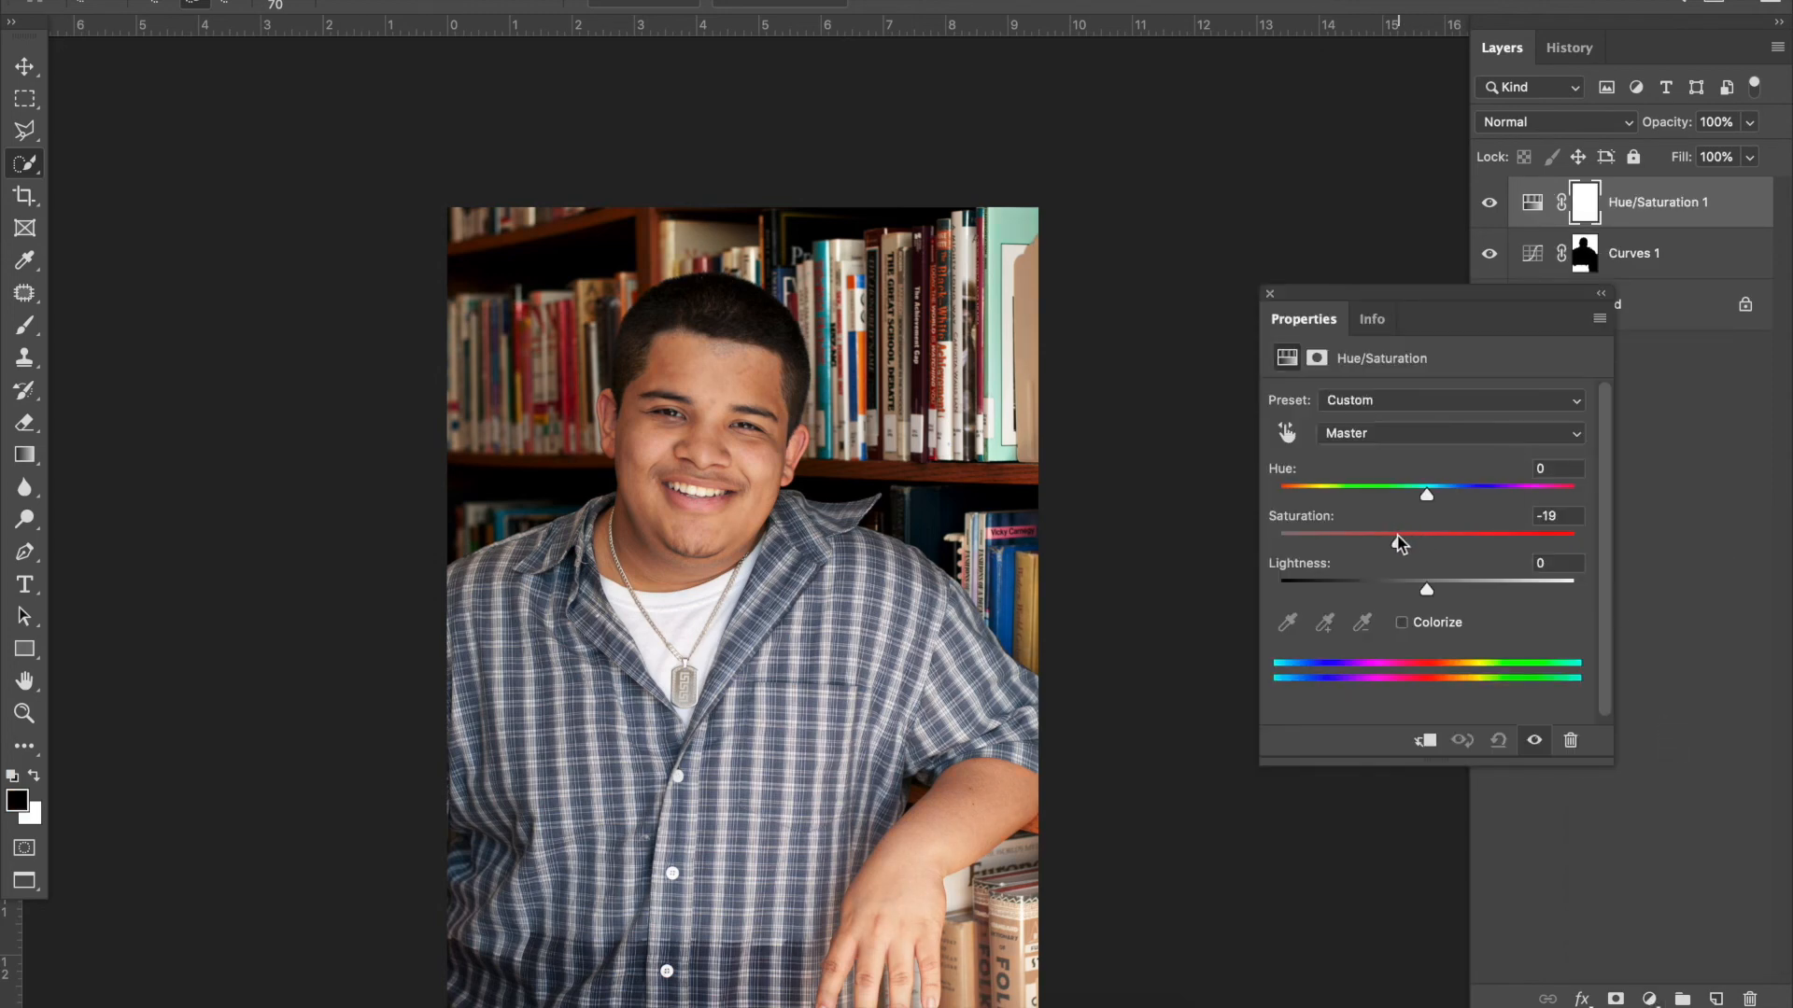
pyautogui.click(1270, 292)
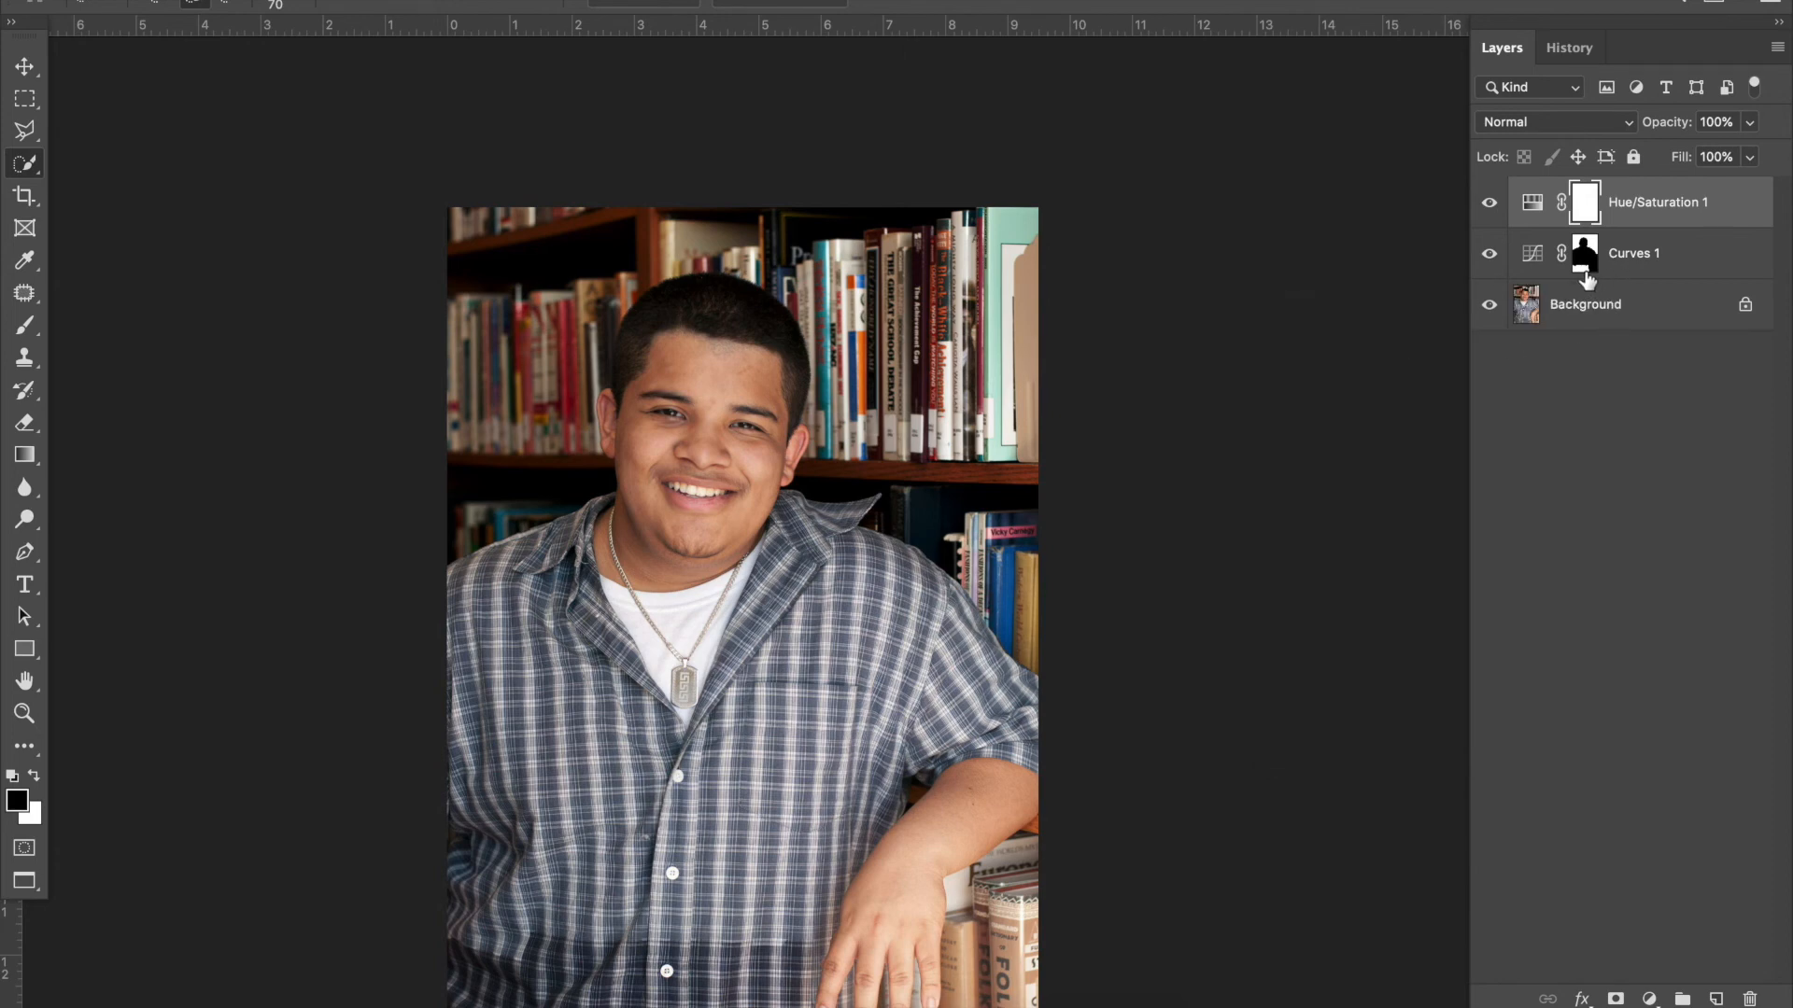
# Replace the Hue/Saturation 1 mask with a copy of the Curves 1 mask and compare the image with and without that adjustment.
pyautogui.moveTo(1587, 265); pyautogui.dragTo(1591, 211)
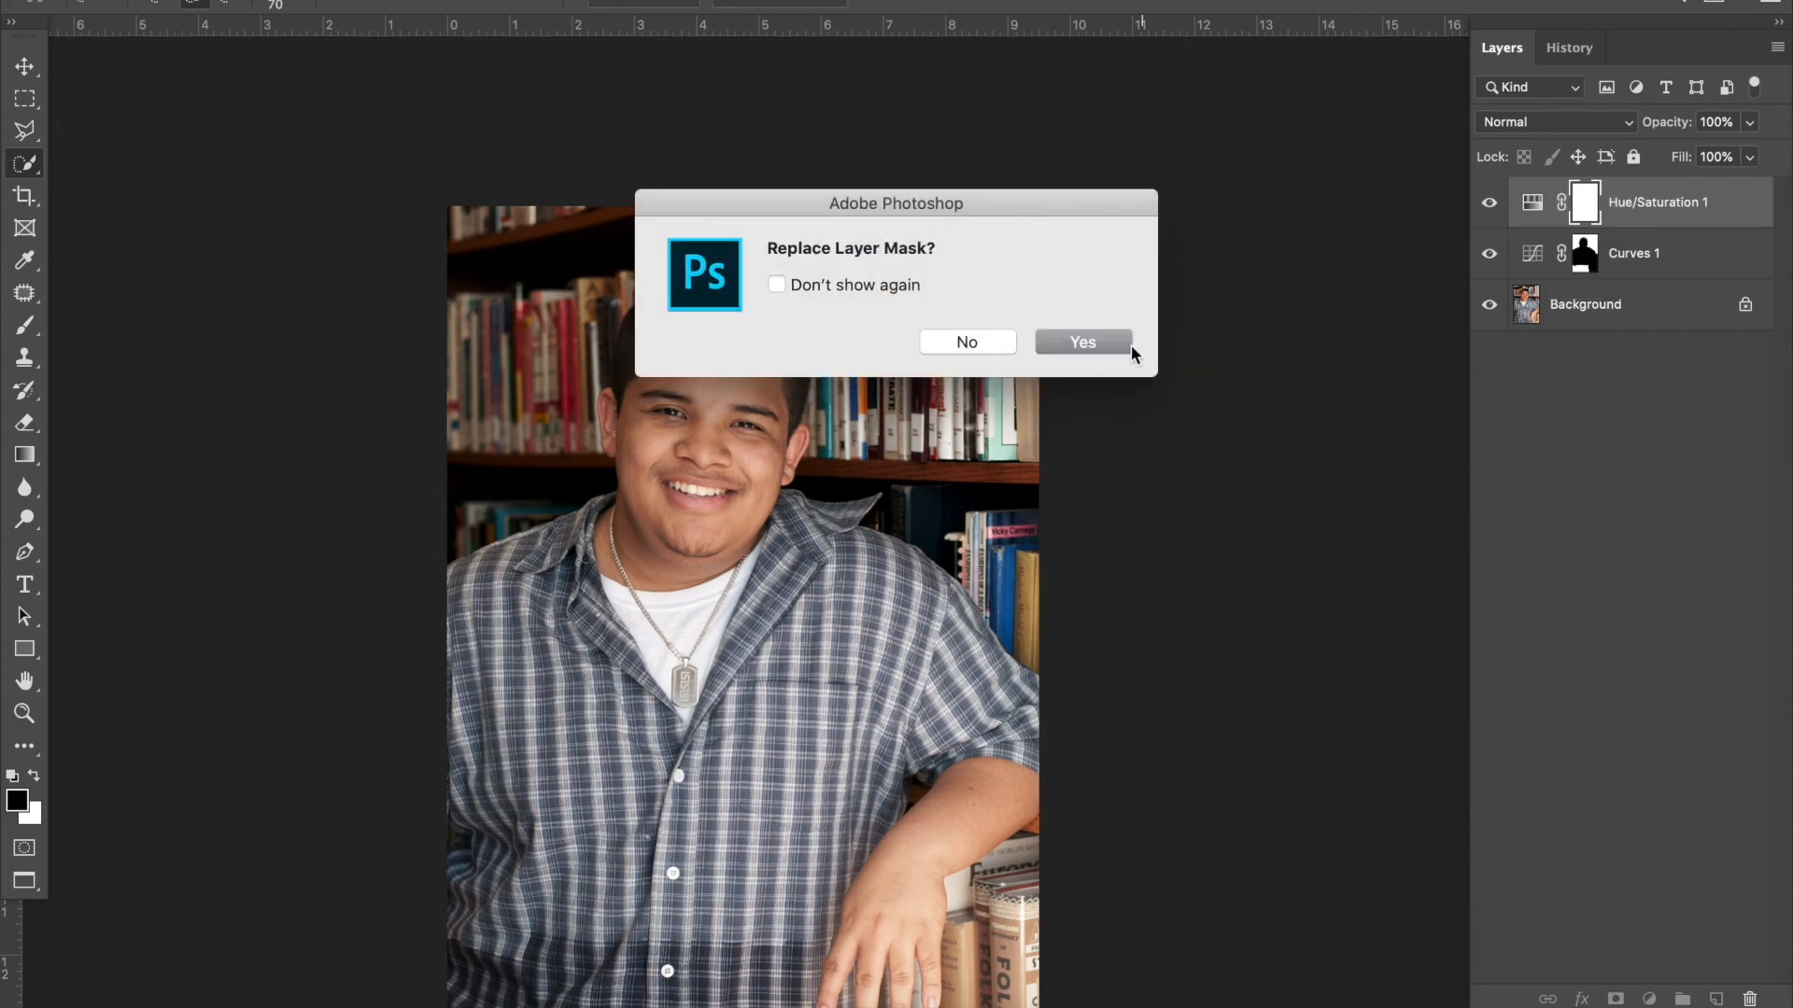
pyautogui.click(1128, 344)
pyautogui.click(1491, 203)
pyautogui.click(1491, 204)
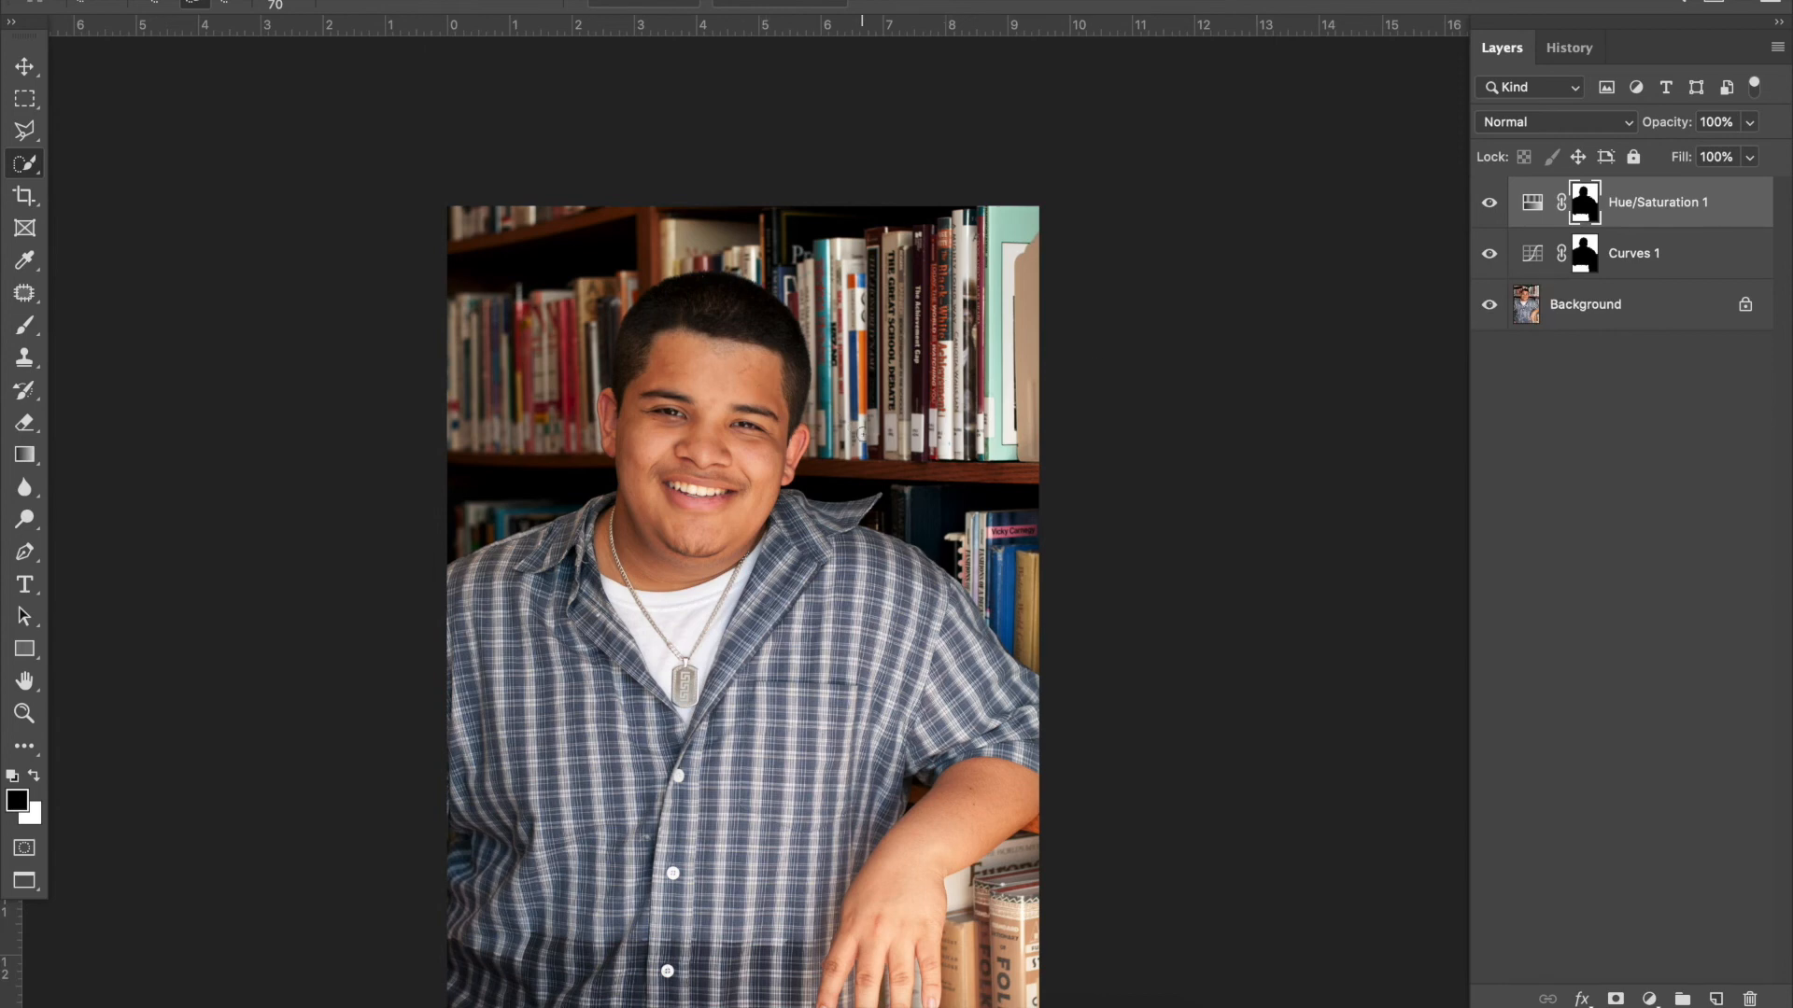
pyautogui.moveTo(1490, 203)
pyautogui.mouseDown()
pyautogui.moveTo(1499, 257)
pyautogui.moveTo(1493, 207)
pyautogui.mouseUp()
pyautogui.click(1489, 204)
# Raise the midtone point of the Curves 1 adjustment slightly to lighten the background, and compare the image with and without it.
pyautogui.click(1489, 254)
pyautogui.doubleClick(1514, 262)
pyautogui.moveTo(1456, 616); pyautogui.dragTo(1452, 603)
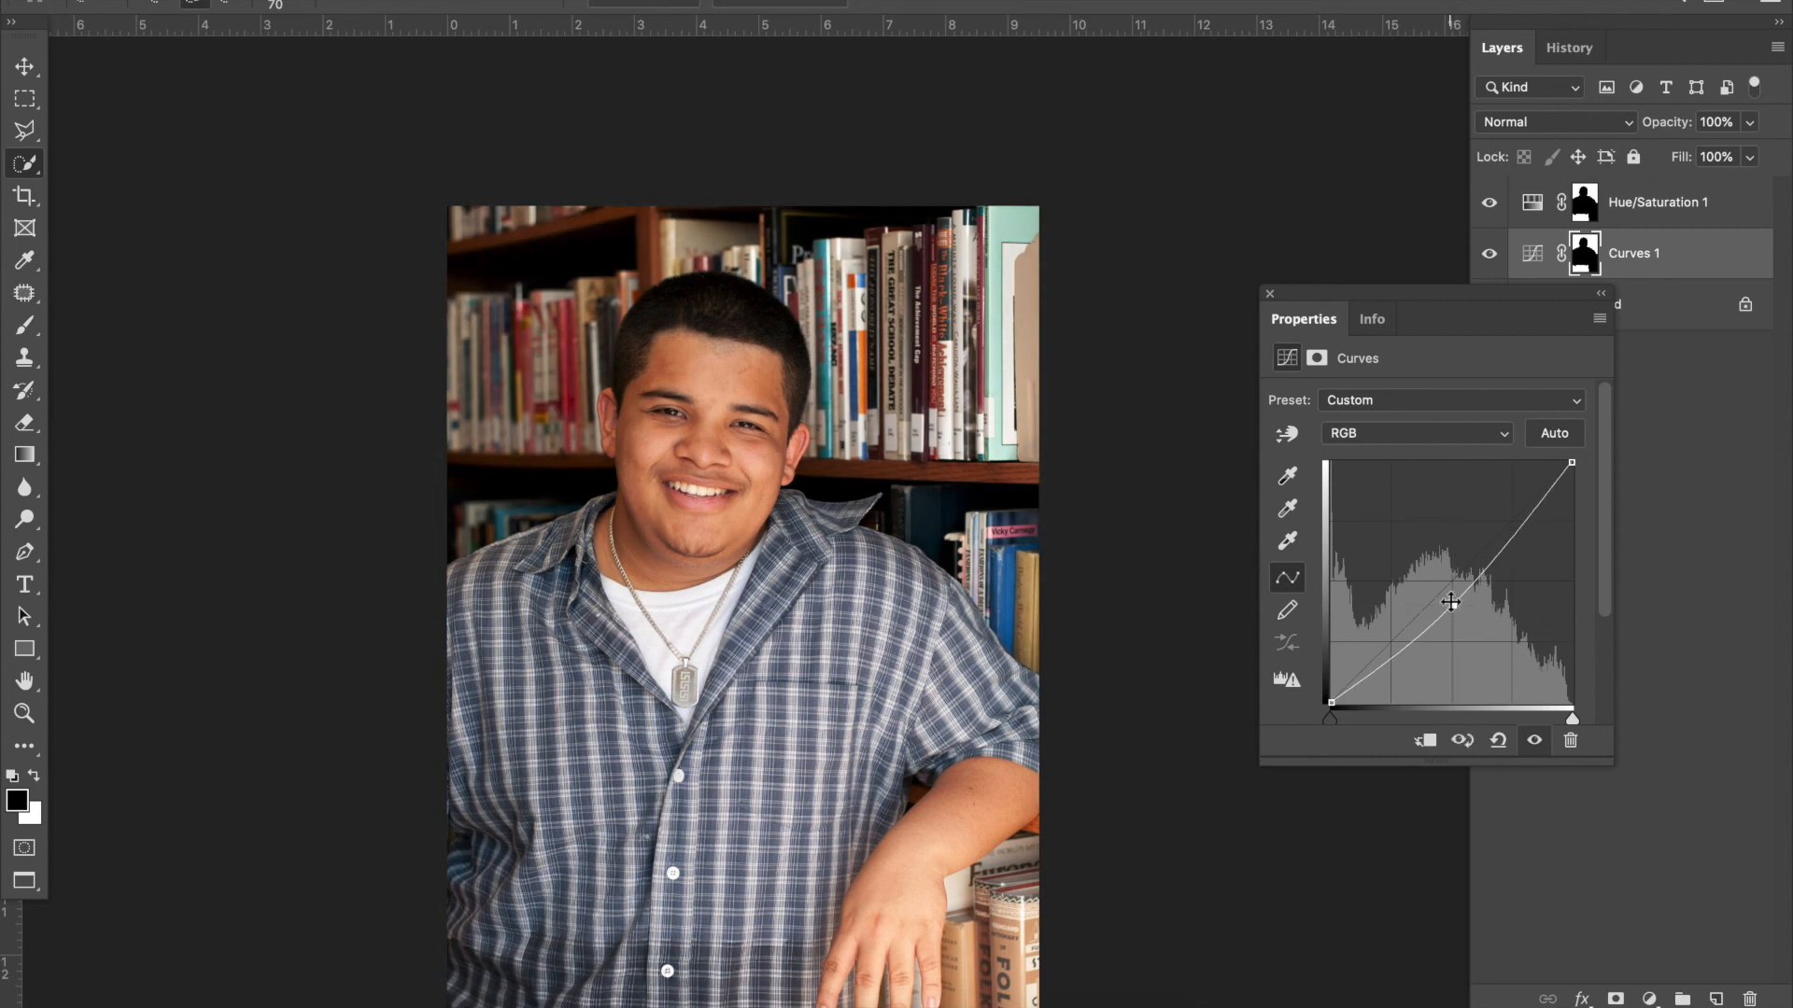
pyautogui.click(1270, 293)
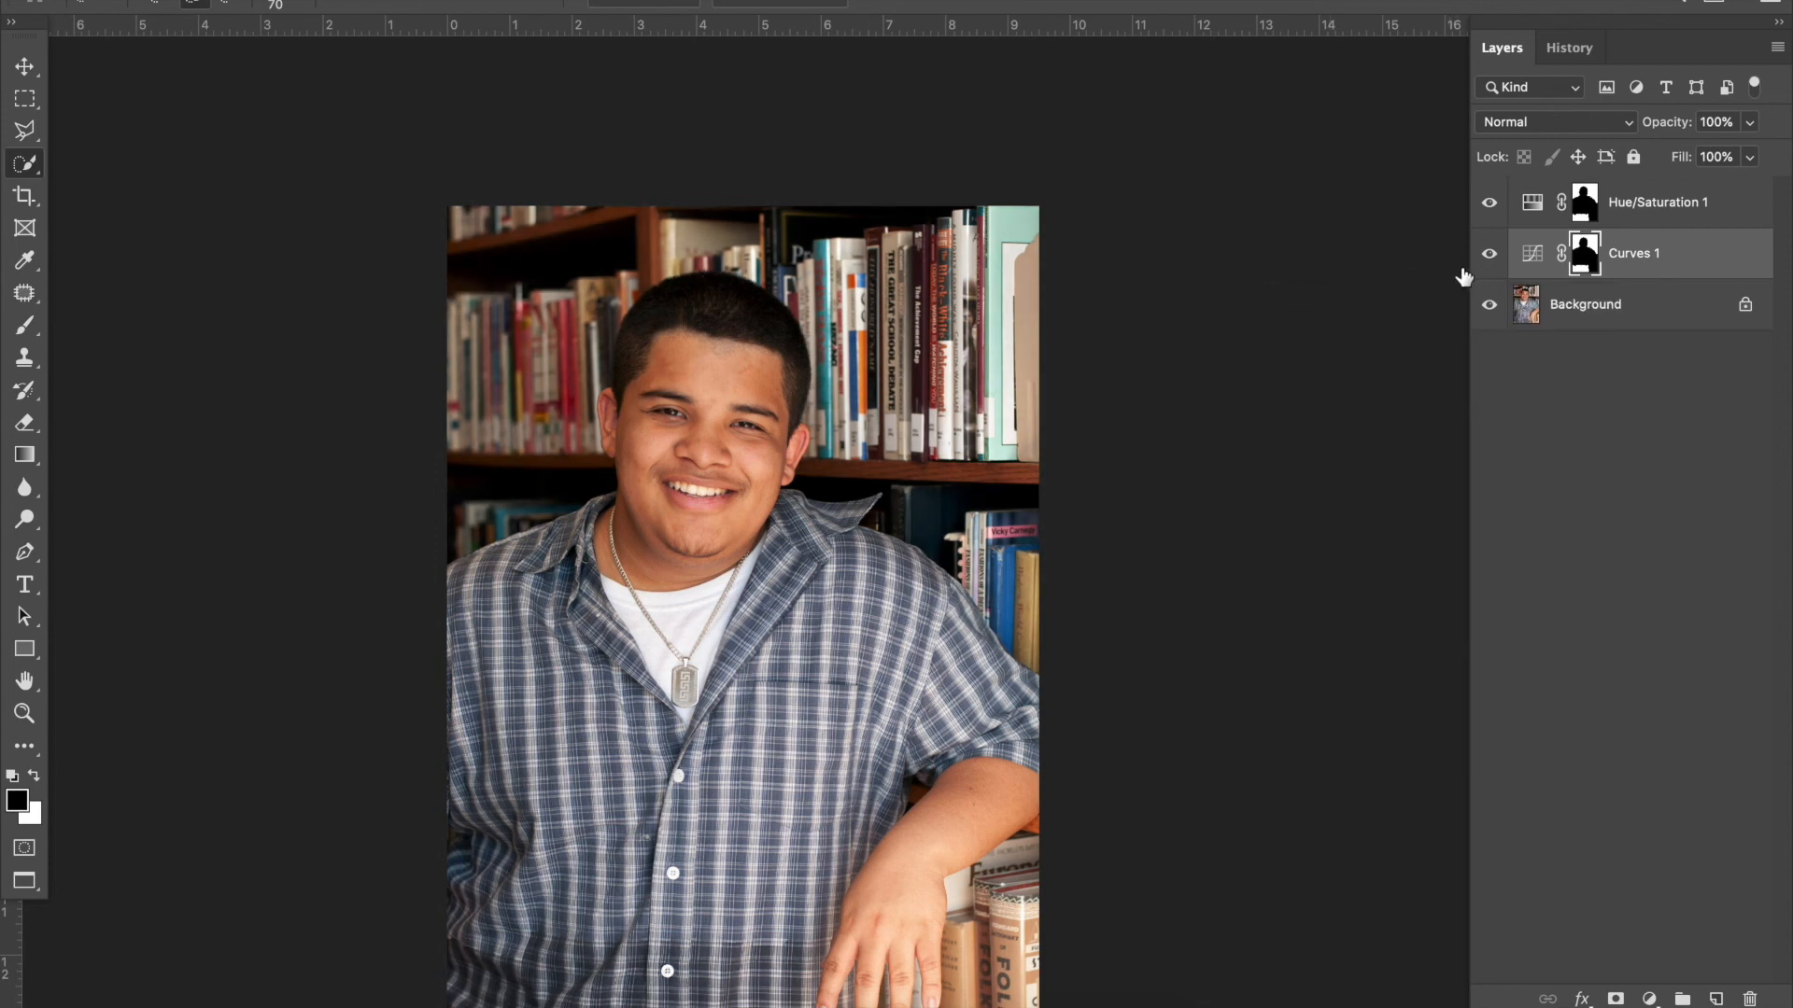
pyautogui.click(1489, 256)
pyautogui.click(1489, 255)
# Add a second Hue/Saturation adjustment layer above Curves 1 with Colorize enabled, hue 29 and saturation 16.
pyautogui.click(1648, 999)
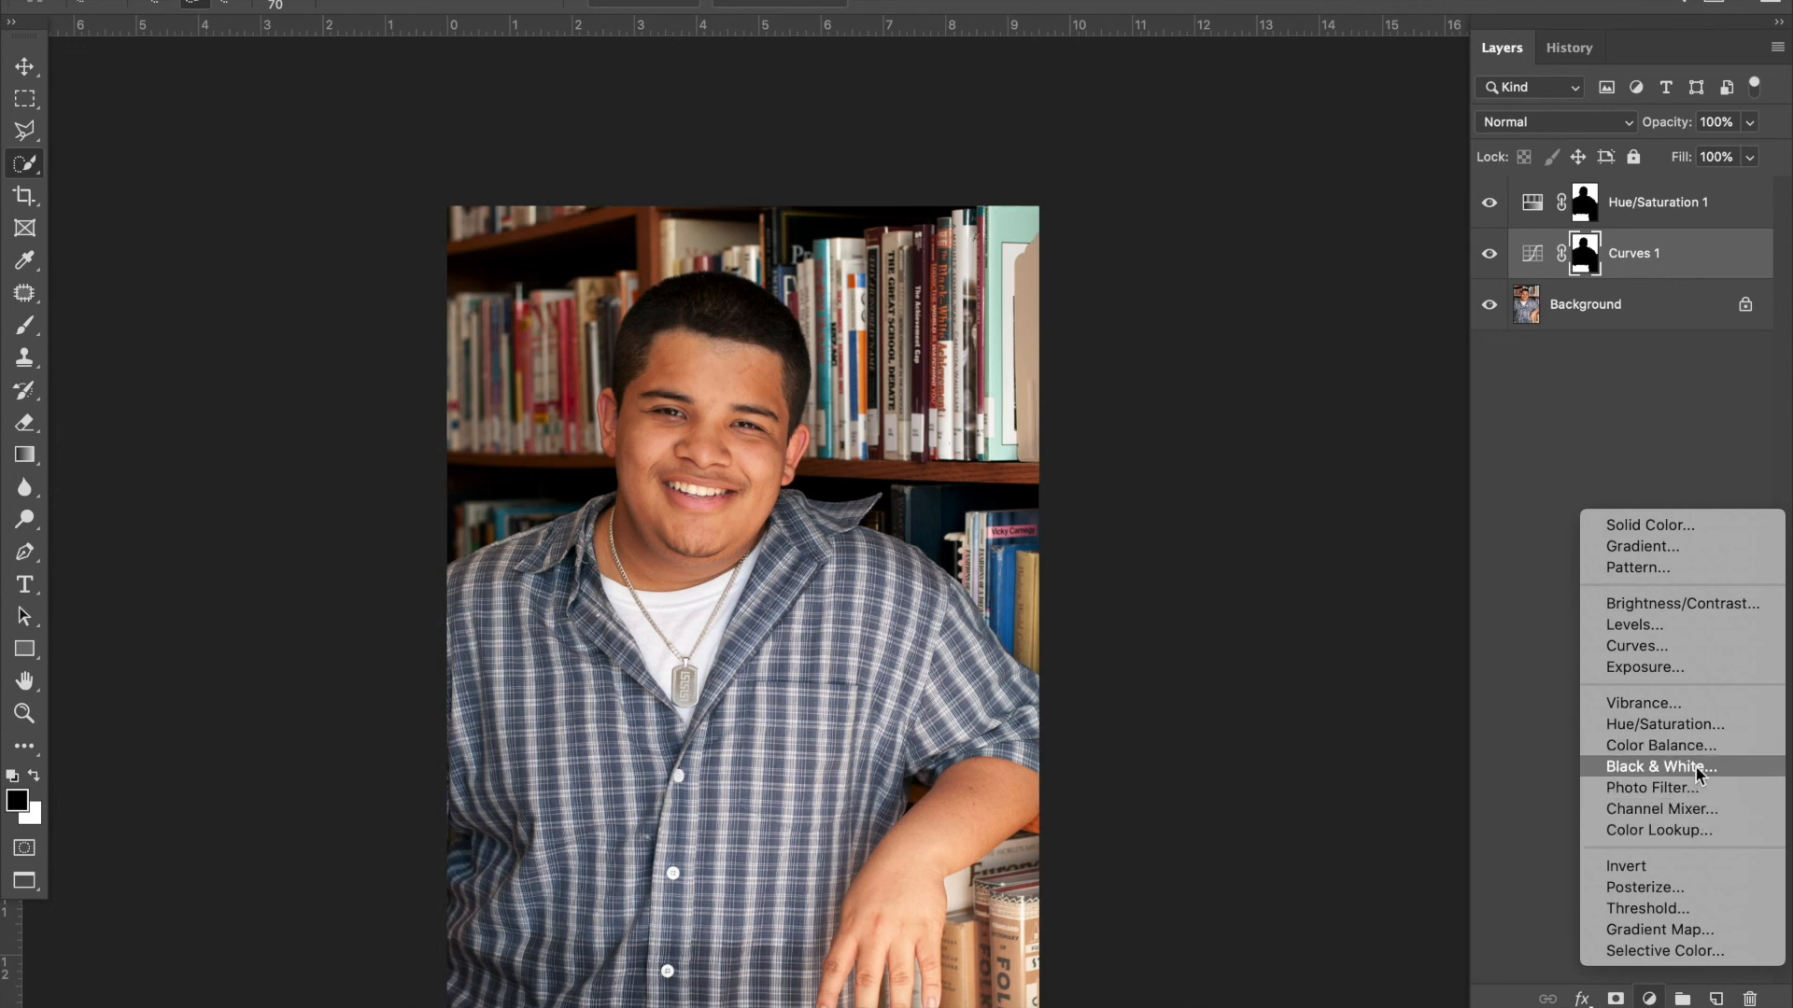
pyautogui.click(1694, 726)
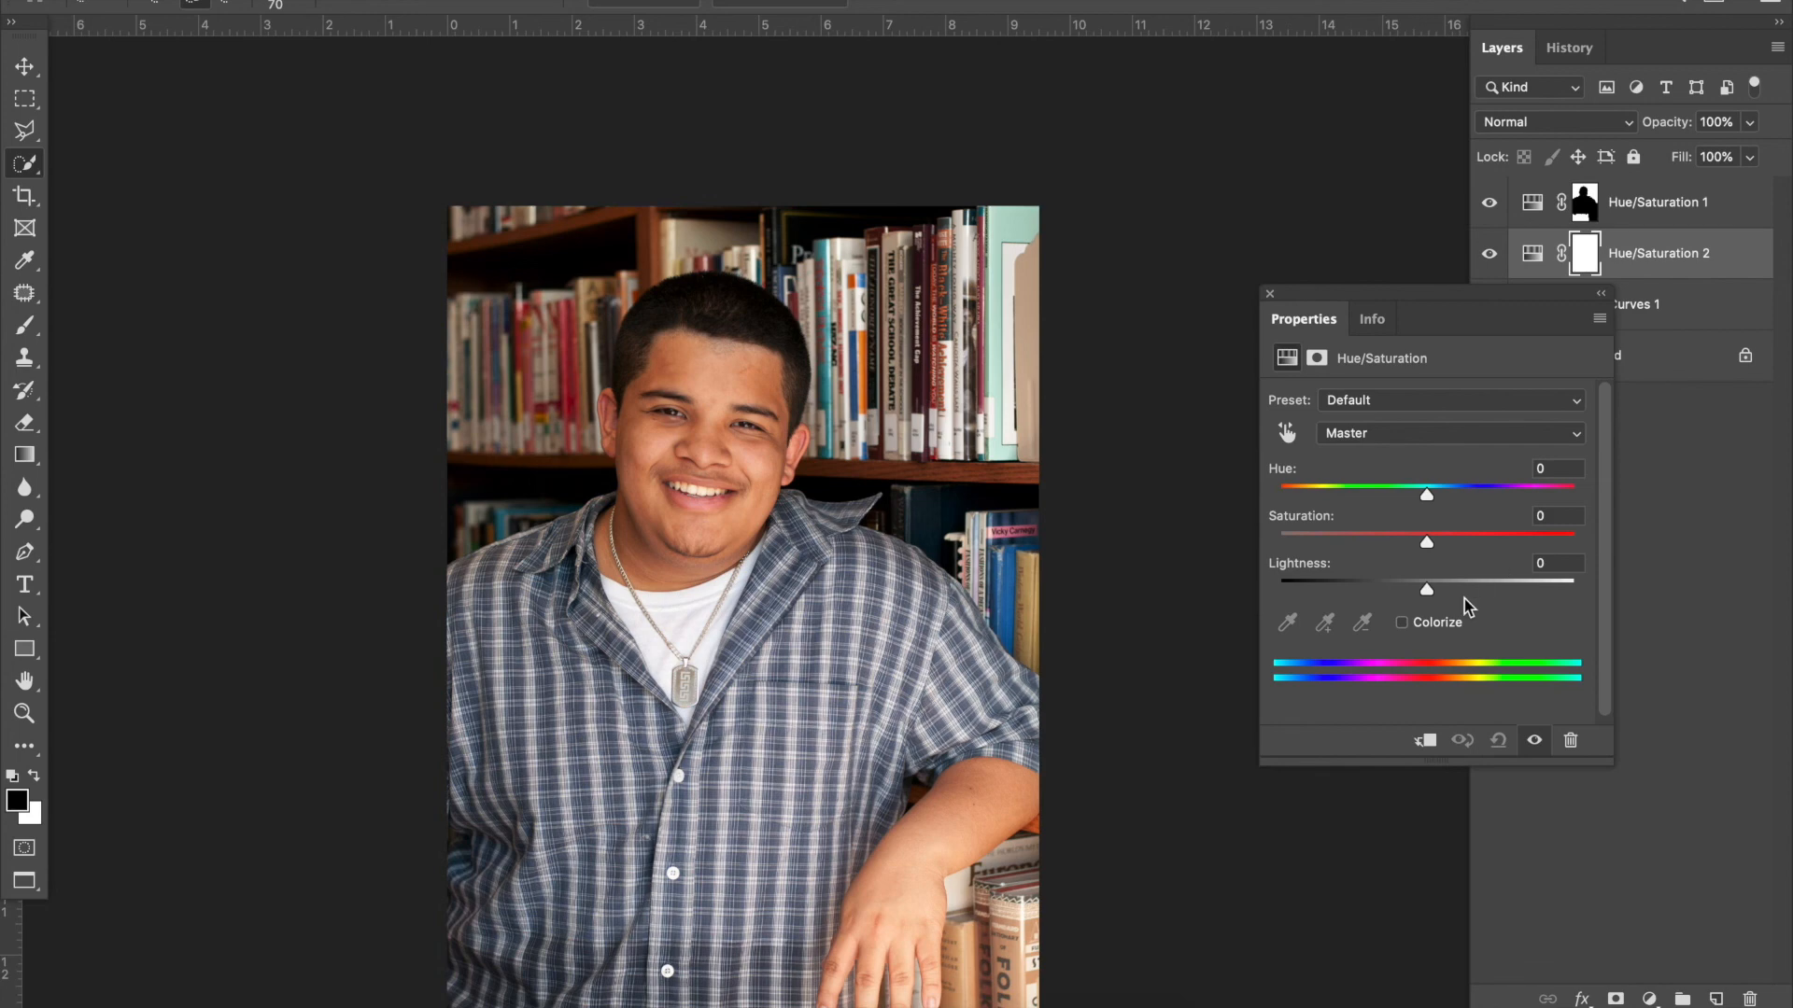
pyautogui.click(1443, 625)
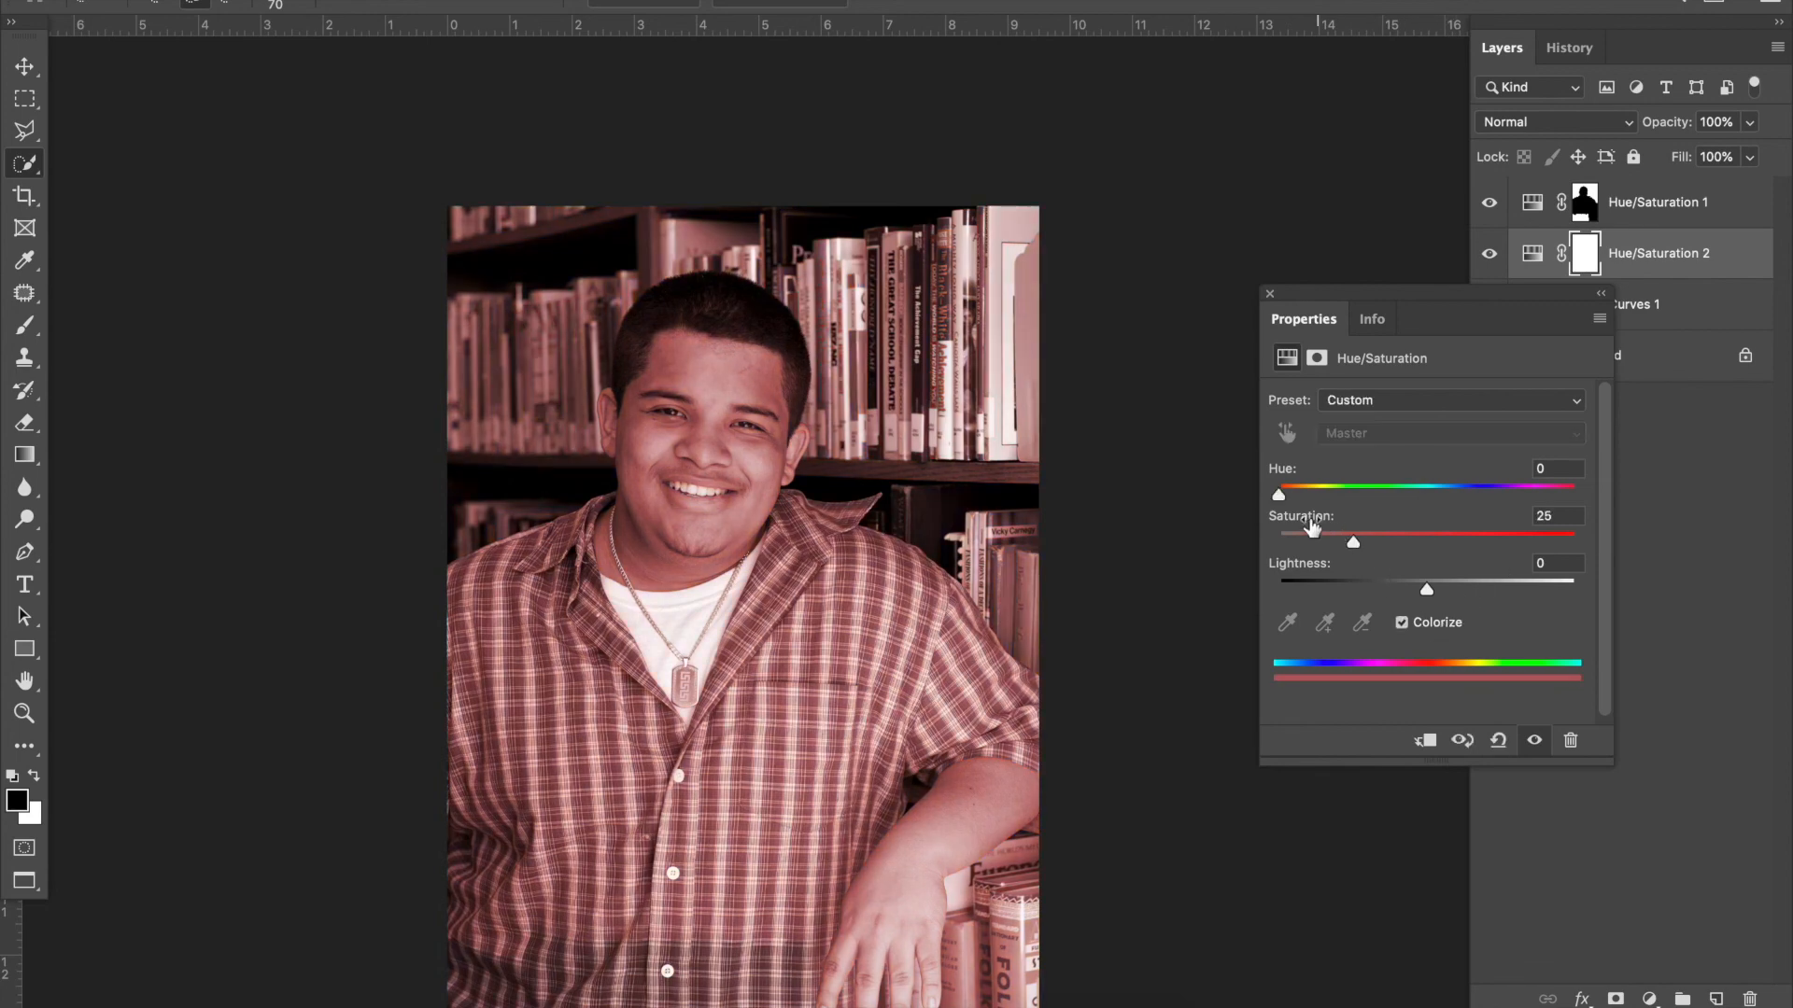
pyautogui.moveTo(1279, 496); pyautogui.dragTo(1332, 547)
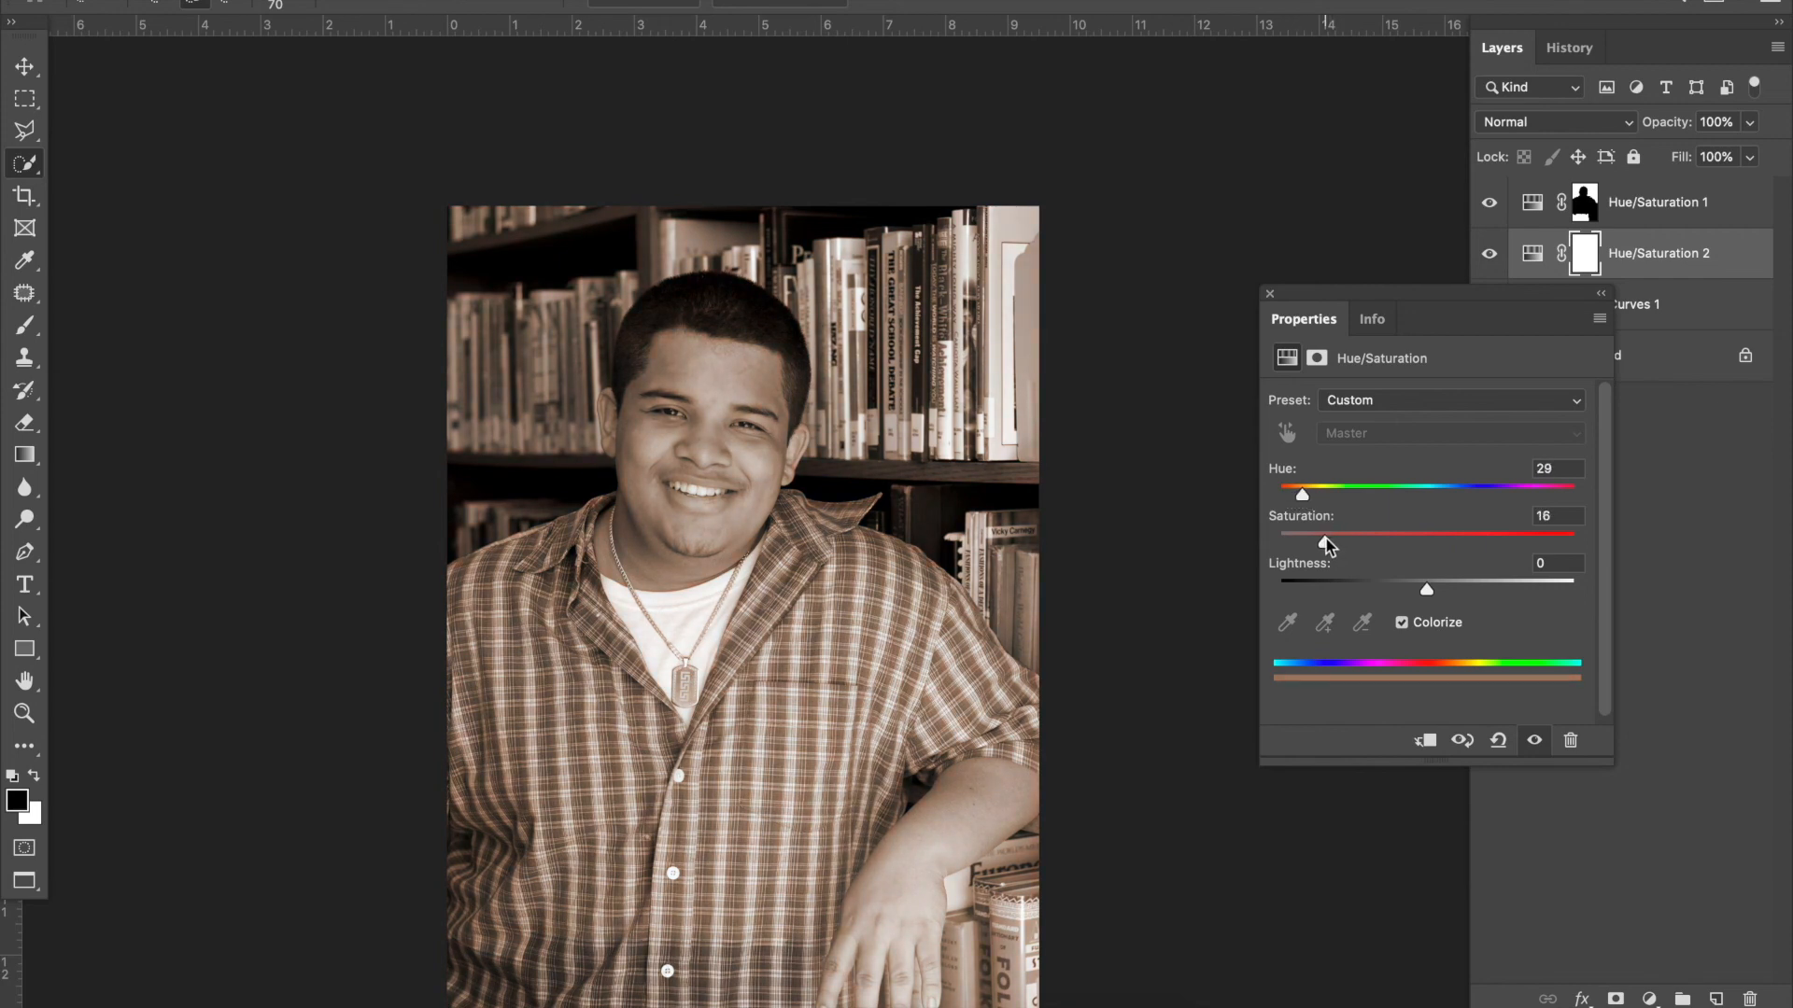
pyautogui.click(1270, 294)
# Blend the Hue/Saturation 2 layer in Overlay mode at 20% opacity and compare the image with and without it.
pyautogui.click(1503, 123)
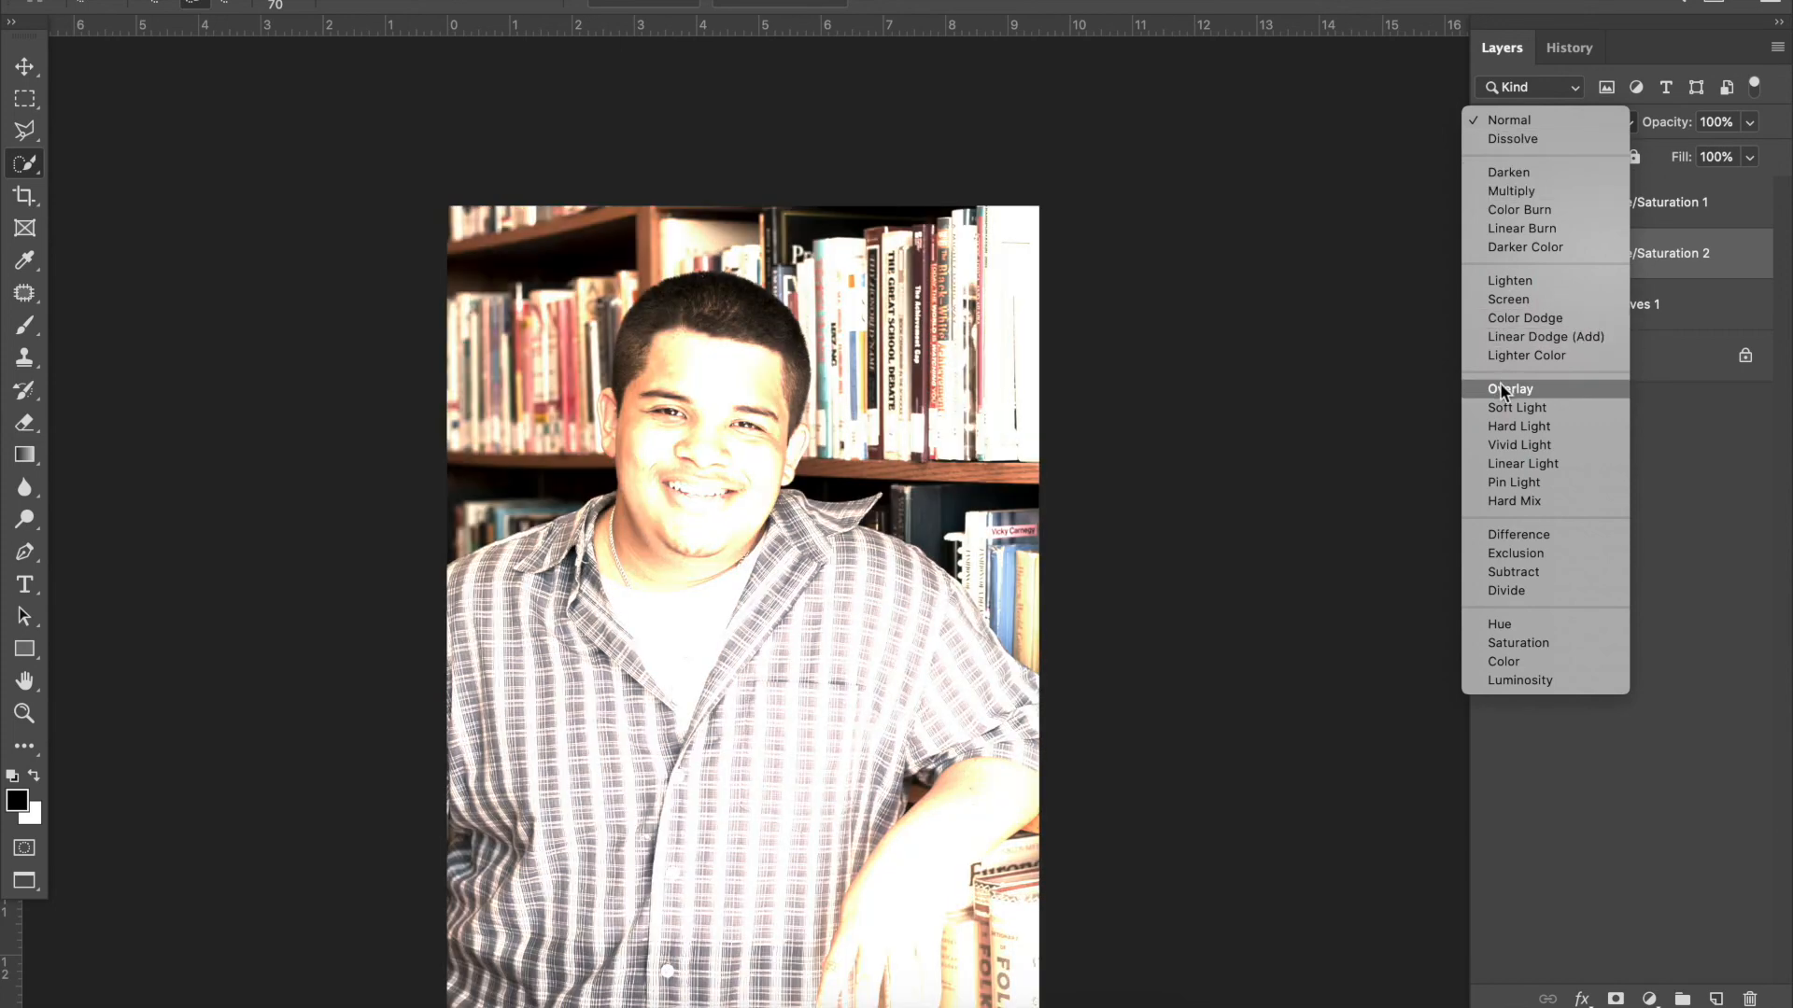
pyautogui.click(1499, 384)
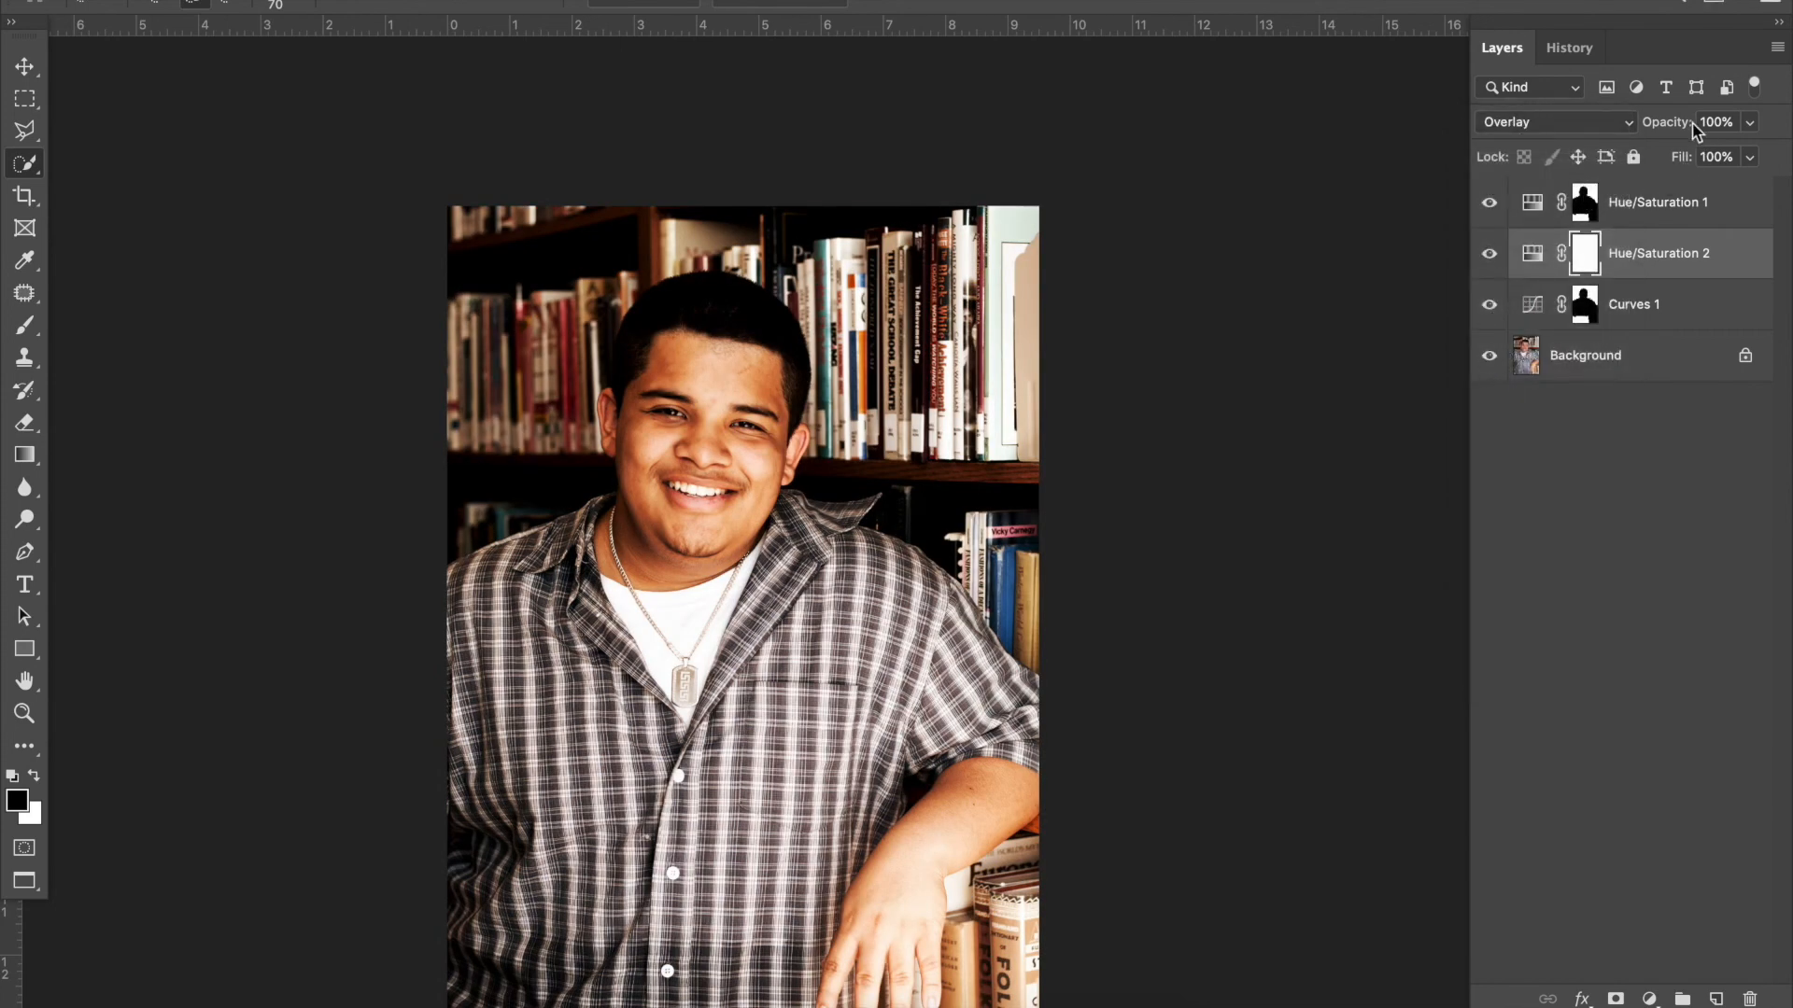
pyautogui.moveTo(1676, 123); pyautogui.dragTo(1645, 120)
pyautogui.click(1480, 263)
pyautogui.click(1480, 263)
pyautogui.click(1480, 262)
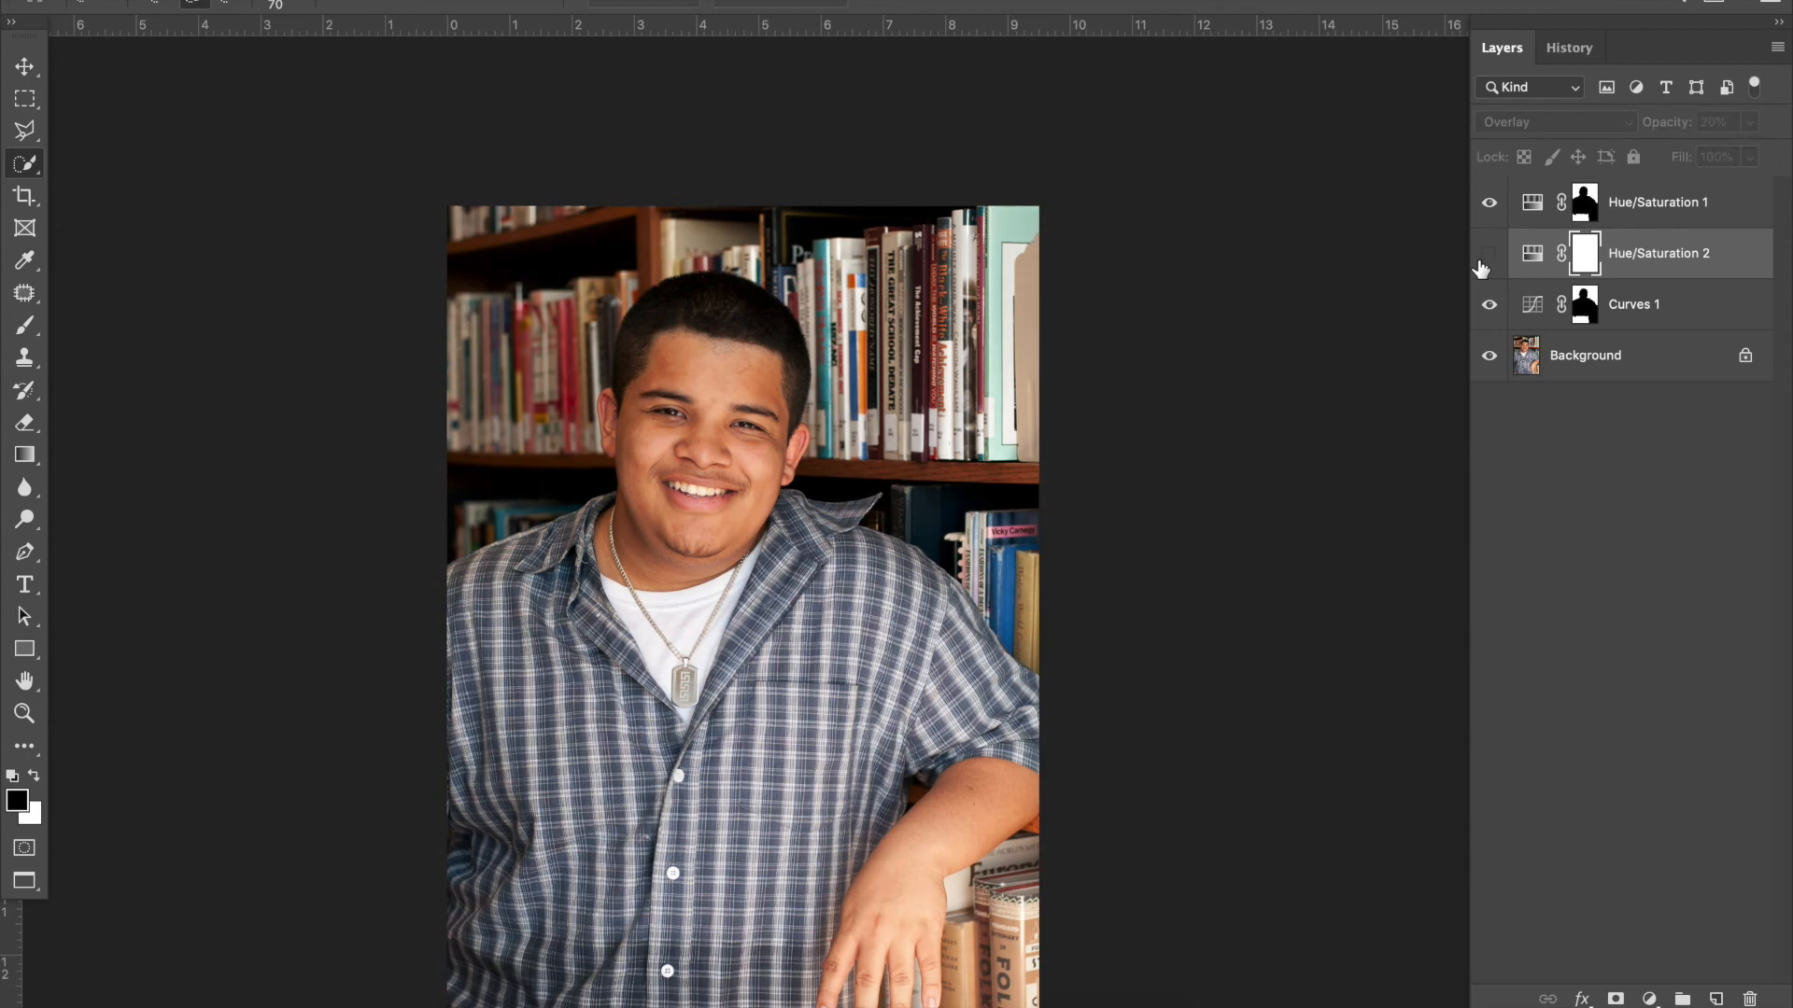
pyautogui.click(1480, 263)
pyautogui.click(1480, 264)
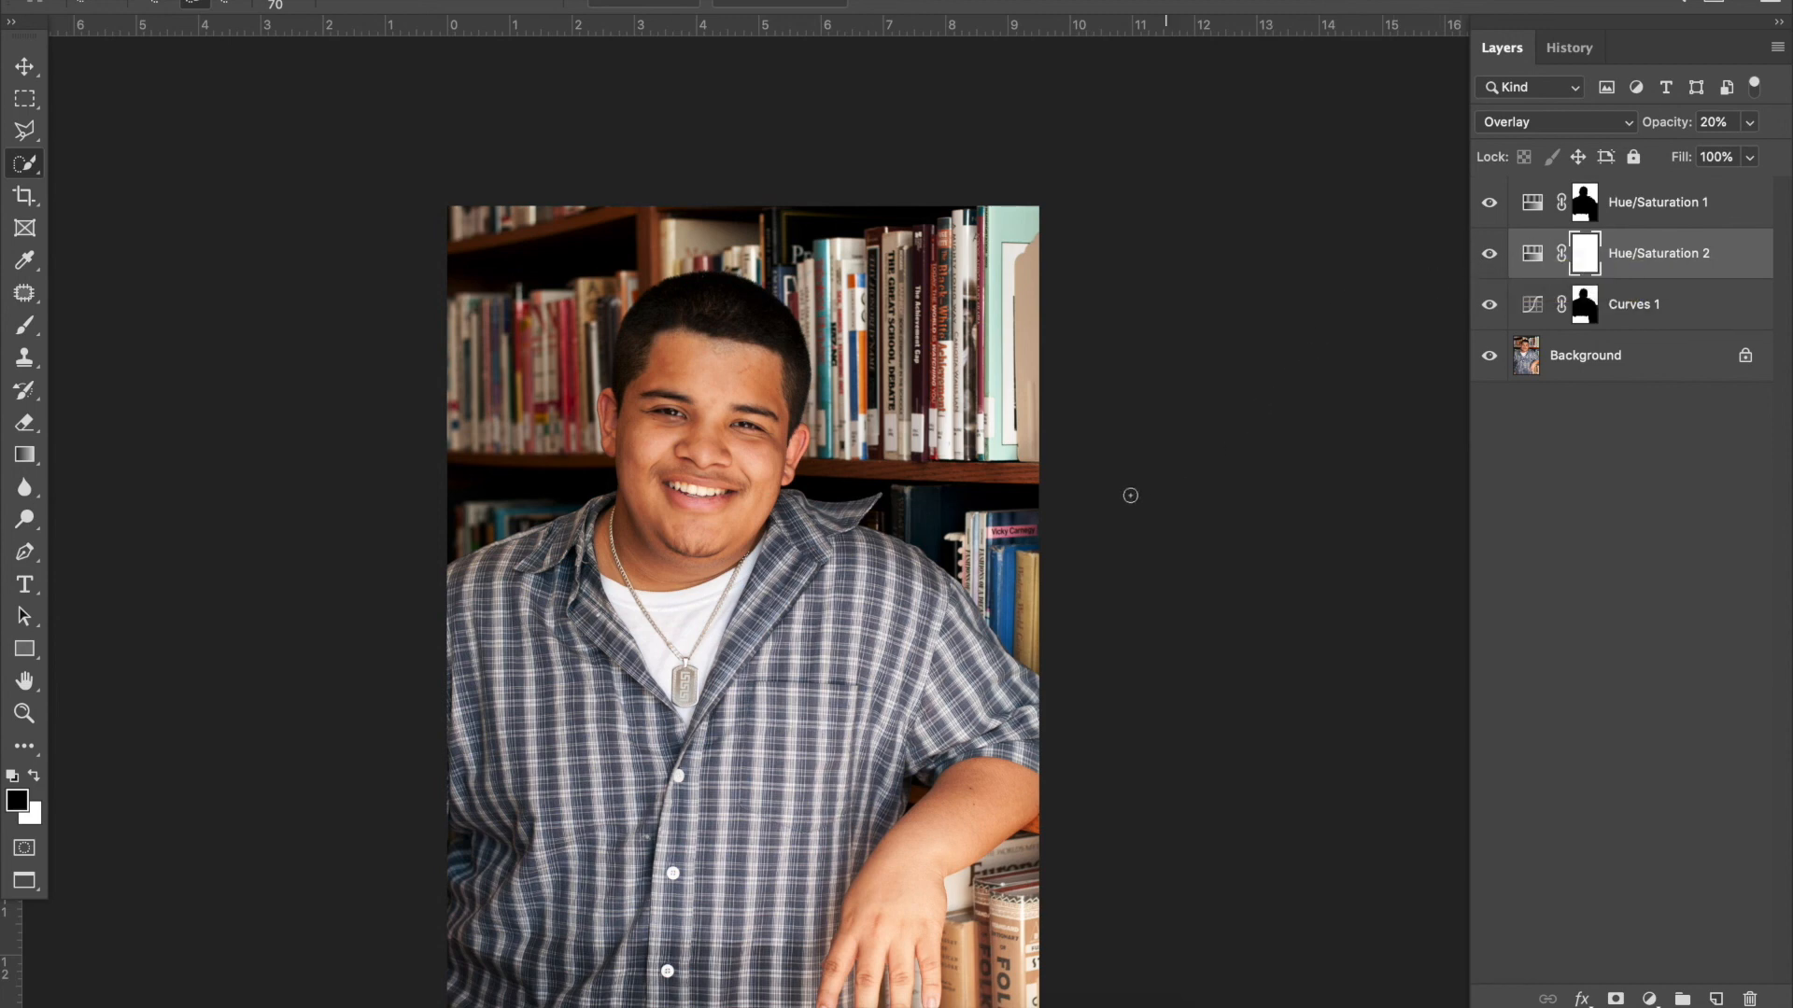
# Compare the image with and without the Hue/Saturation 2 layer and leave that layer hidden.
pyautogui.click(1489, 255)
pyautogui.click(1489, 255)
pyautogui.click(1488, 256)
pyautogui.click(1488, 257)
pyautogui.click(1487, 257)
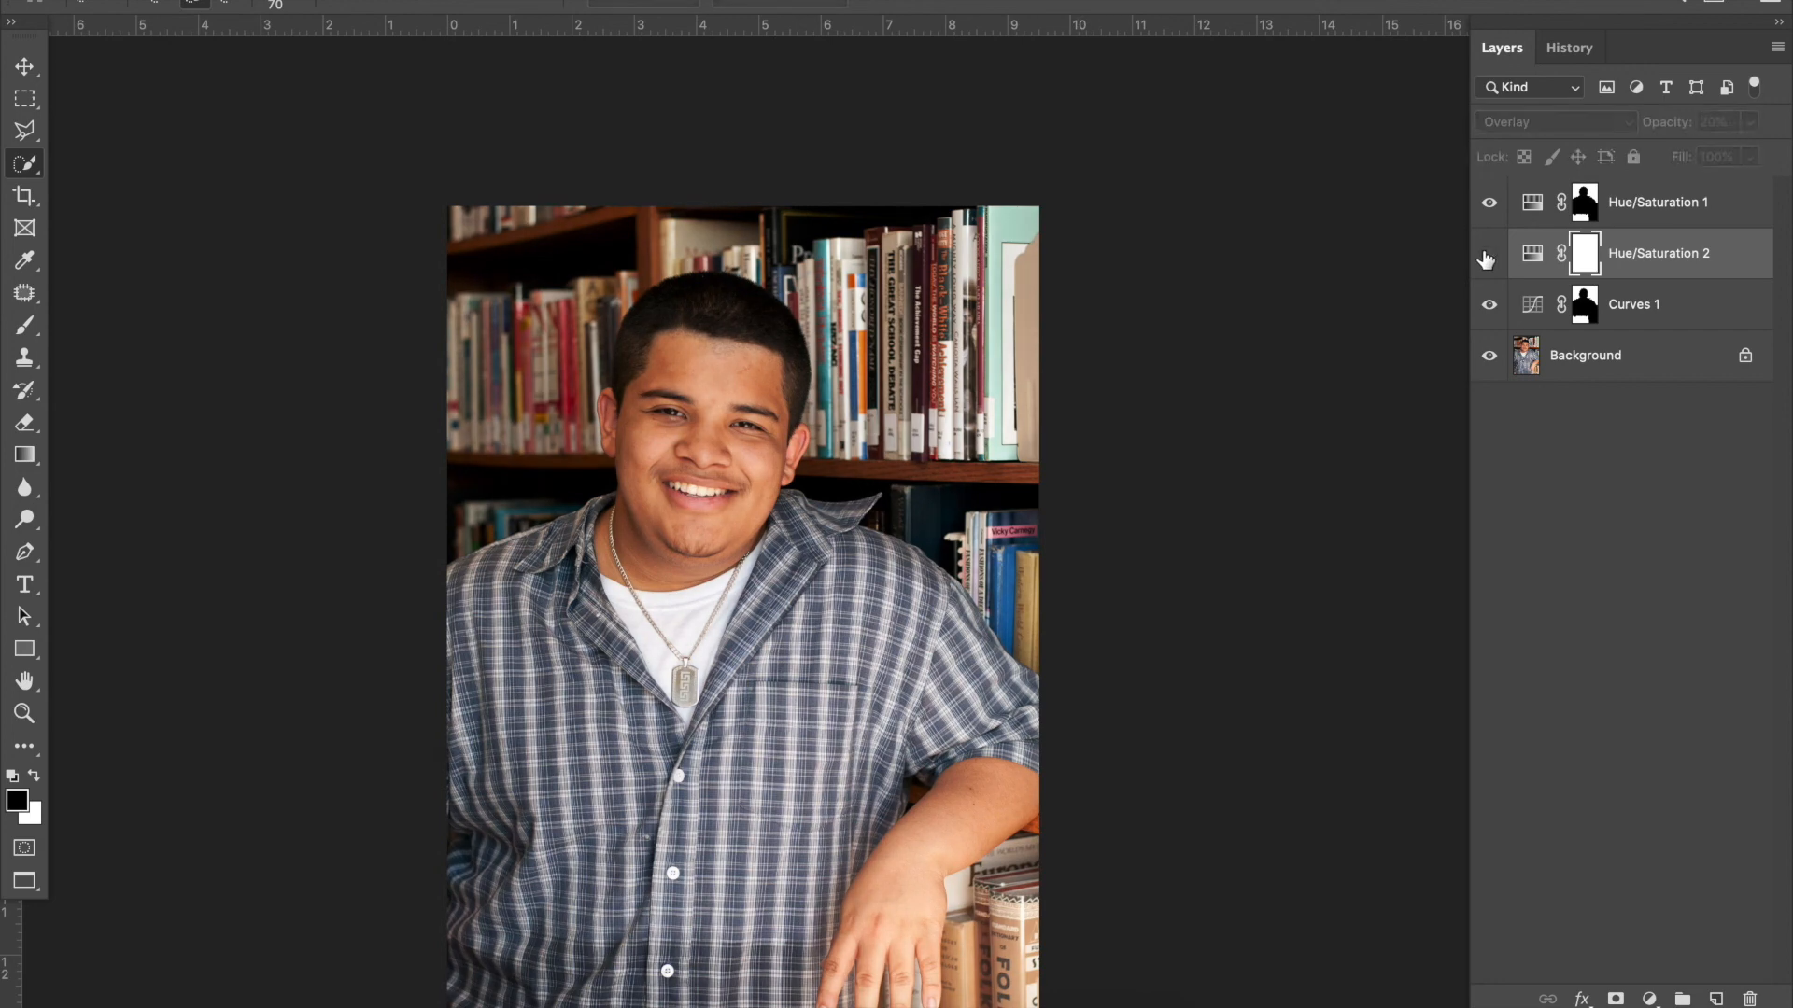
# Replace the Hue/Saturation 2 mask with a copy of the Hue/Saturation 1 mask.
pyautogui.click(1586, 216)
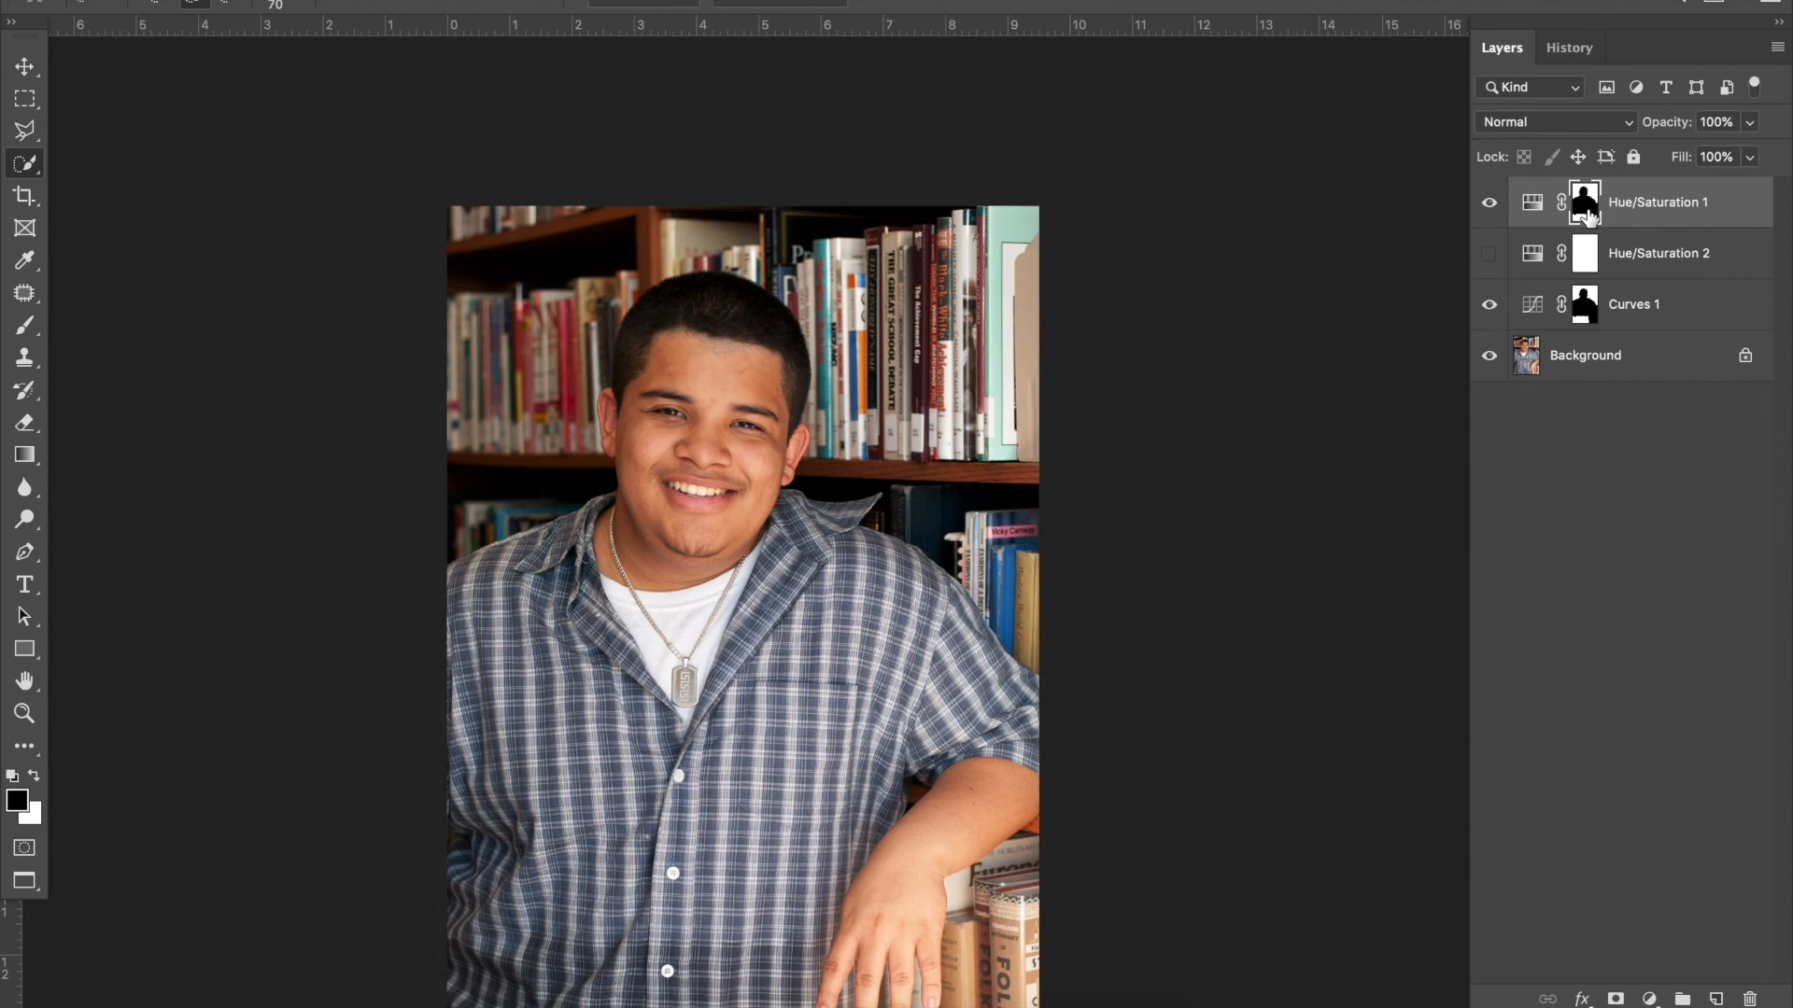
pyautogui.moveTo(1588, 216); pyautogui.dragTo(1561, 254)
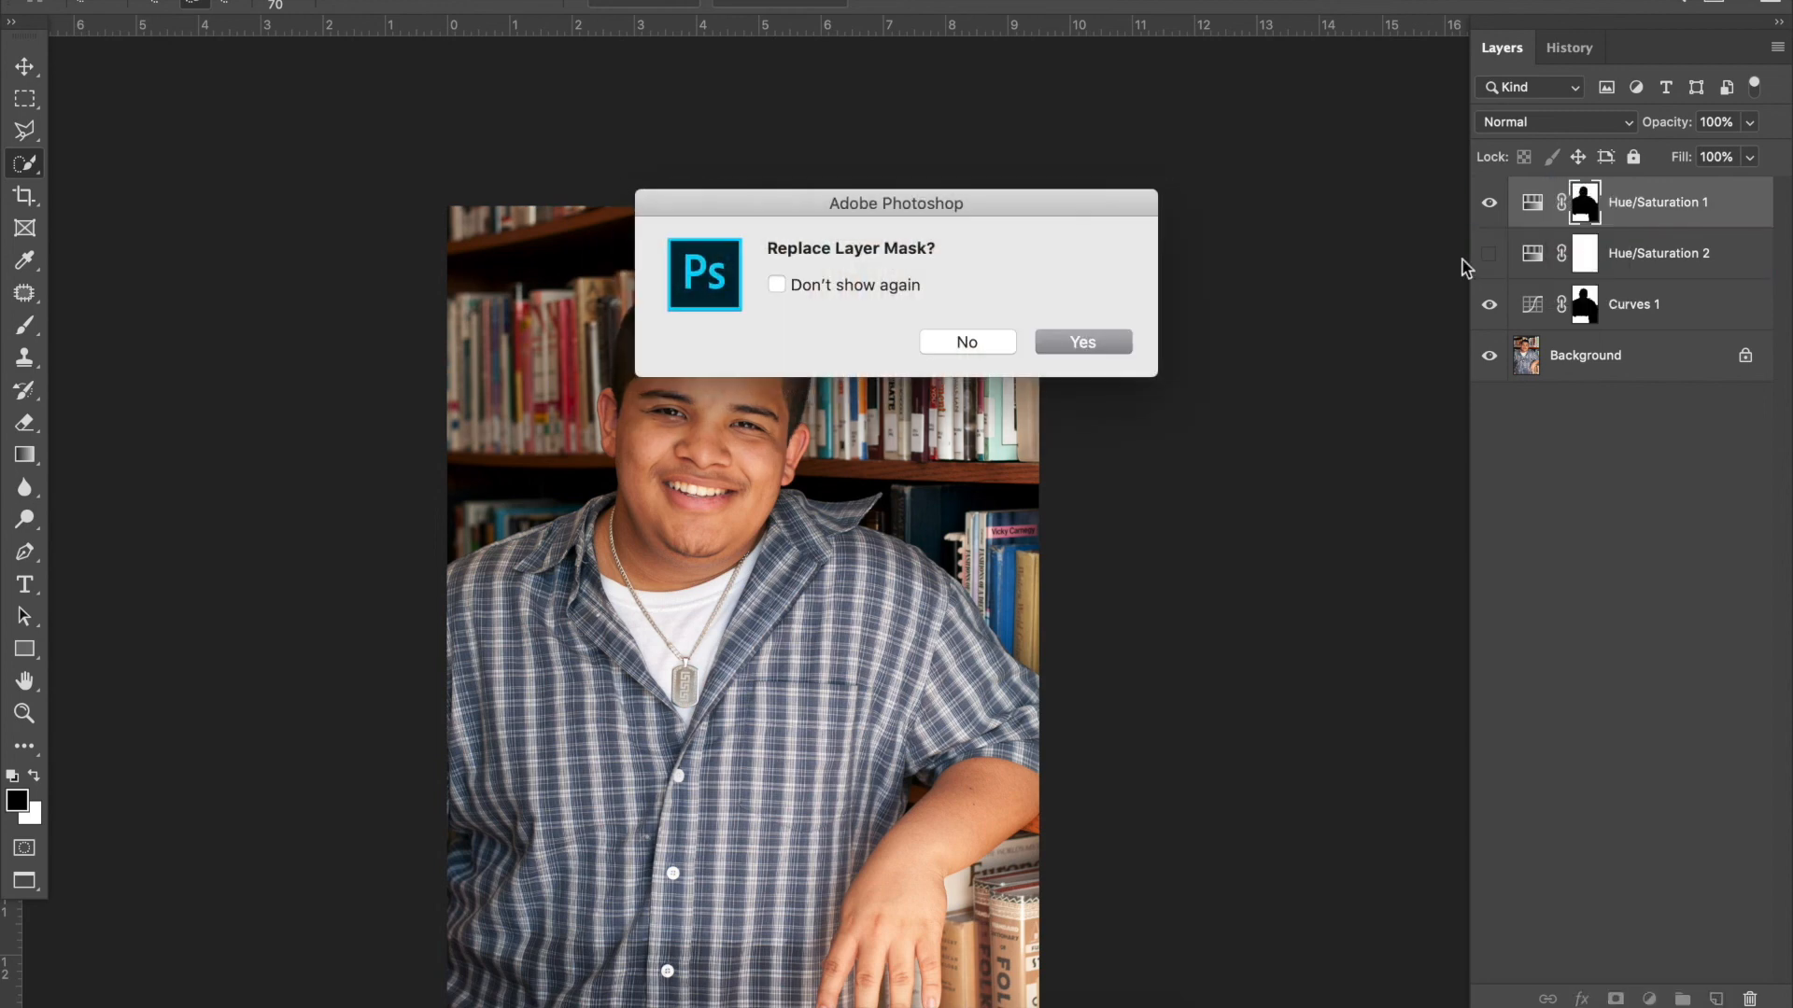
pyautogui.click(1097, 341)
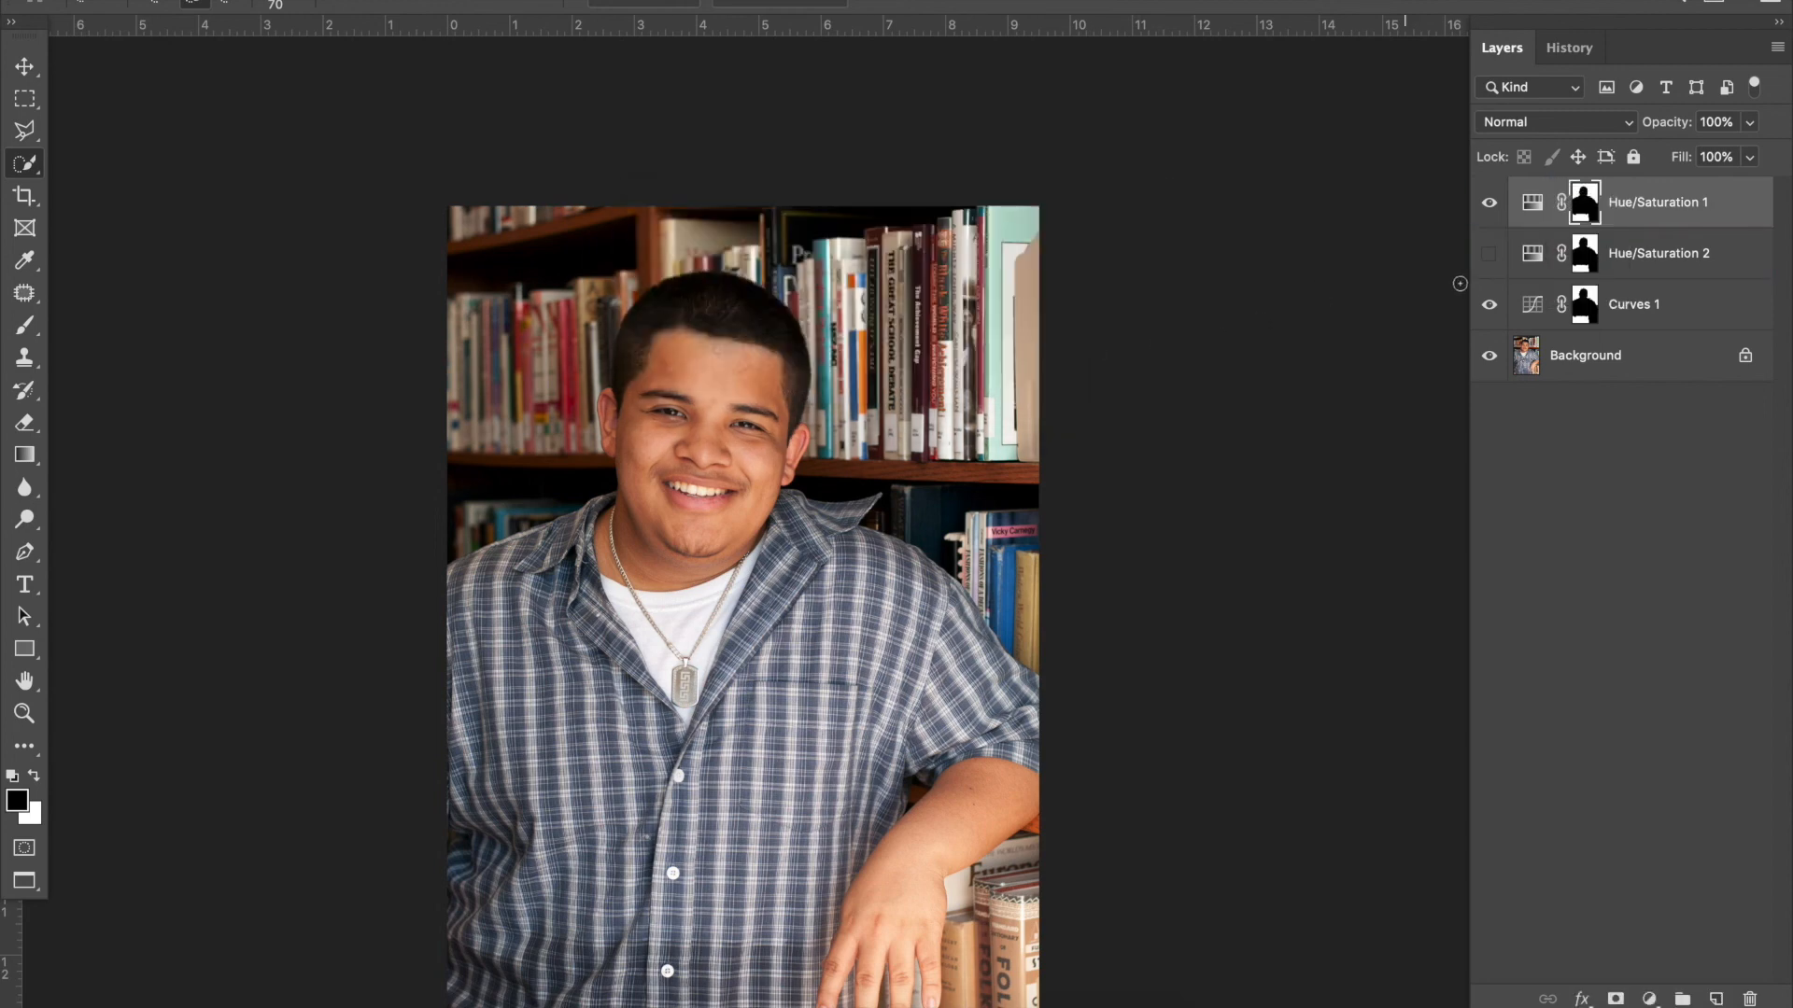
# Invert the Hue/Saturation 2 mask to limit the toning to the subject, and compare the image with the layer shown and hidden.
pyautogui.click(1584, 266)
pyautogui.hotkey('ctrl', 'i')
pyautogui.click(1489, 255)
pyautogui.click(1490, 257)
pyautogui.click(1491, 258)
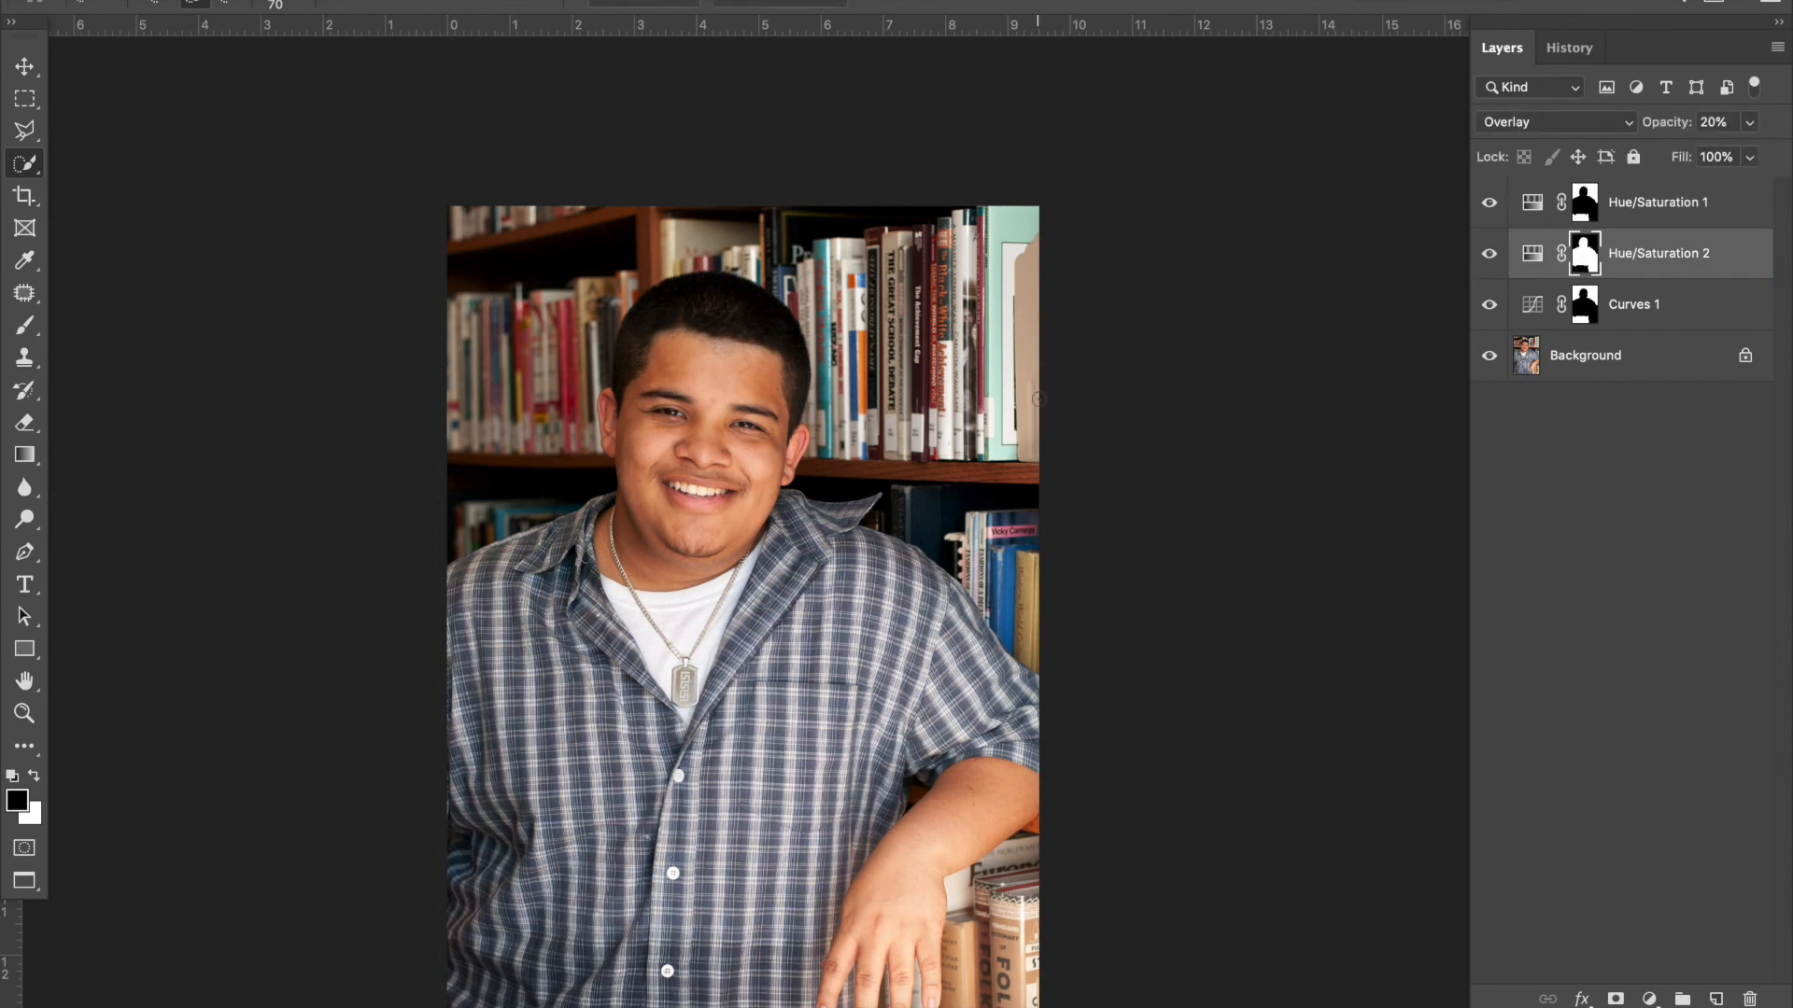
# Paint black over the man's face on the Hue/Saturation 2 mask with a size 600 brush to remove the toning there.
pyautogui.hotkey('ctrl', '+')
pyautogui.hscroll(-3, 1037, 403)
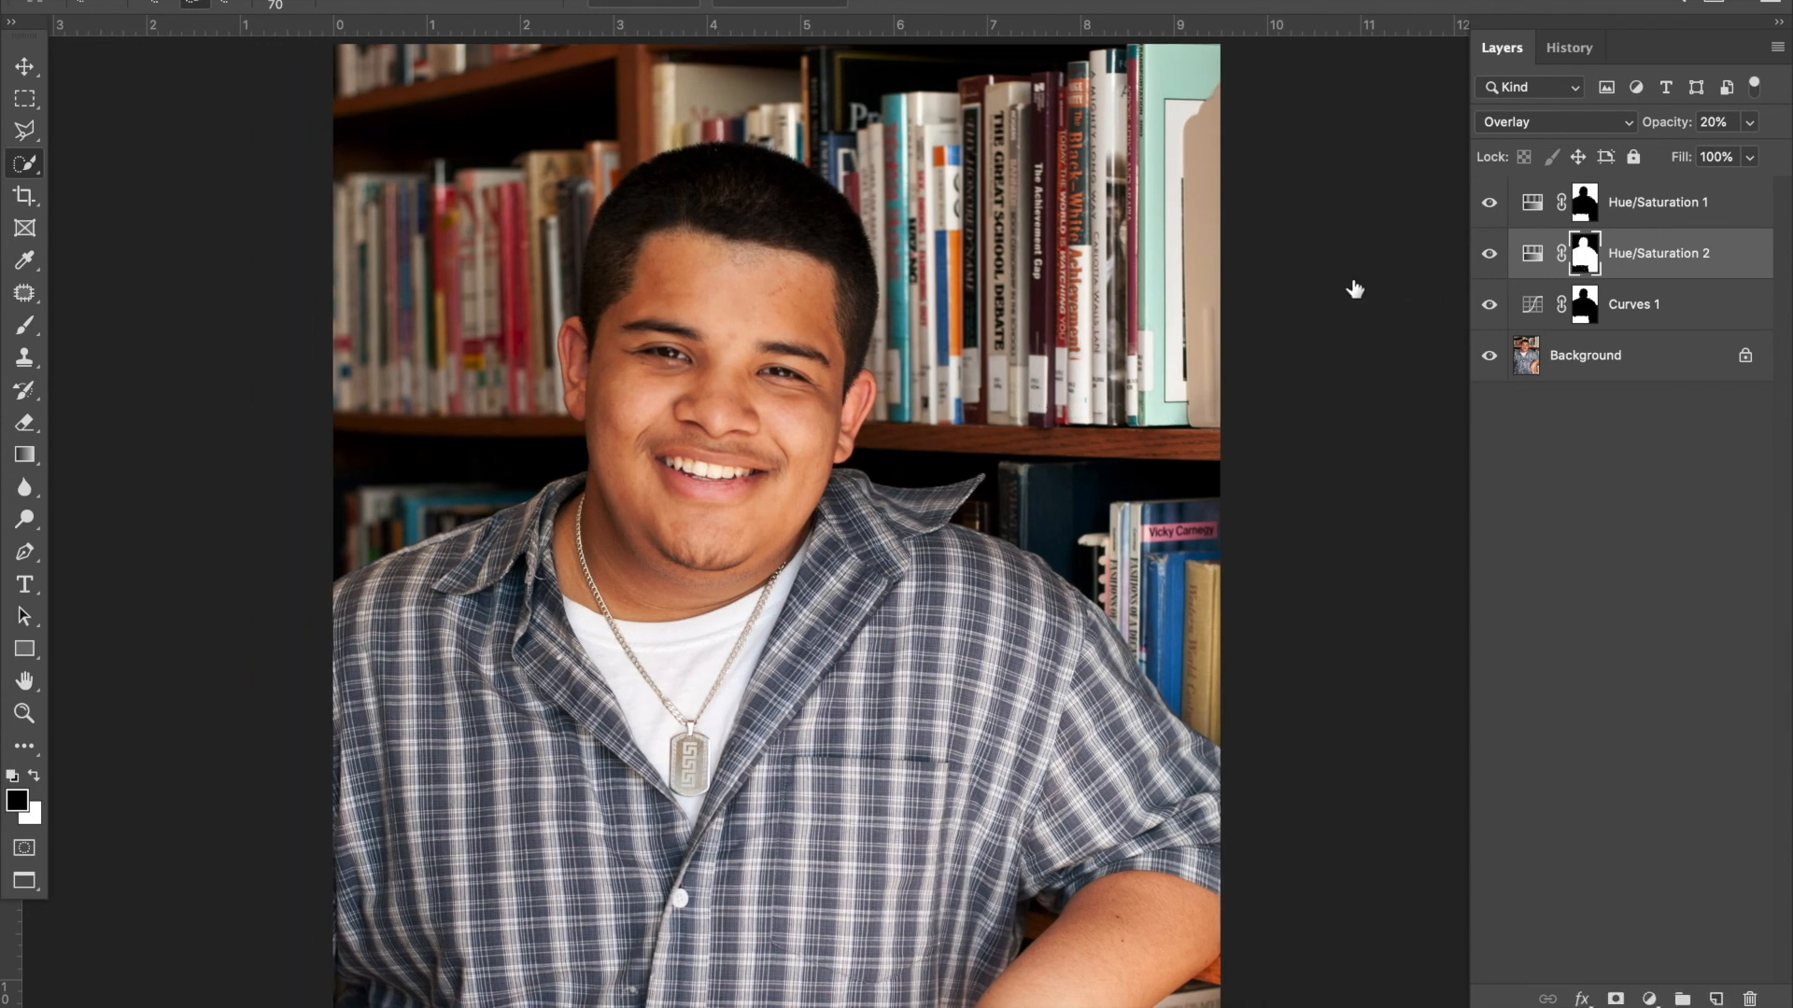
pyautogui.press('b')
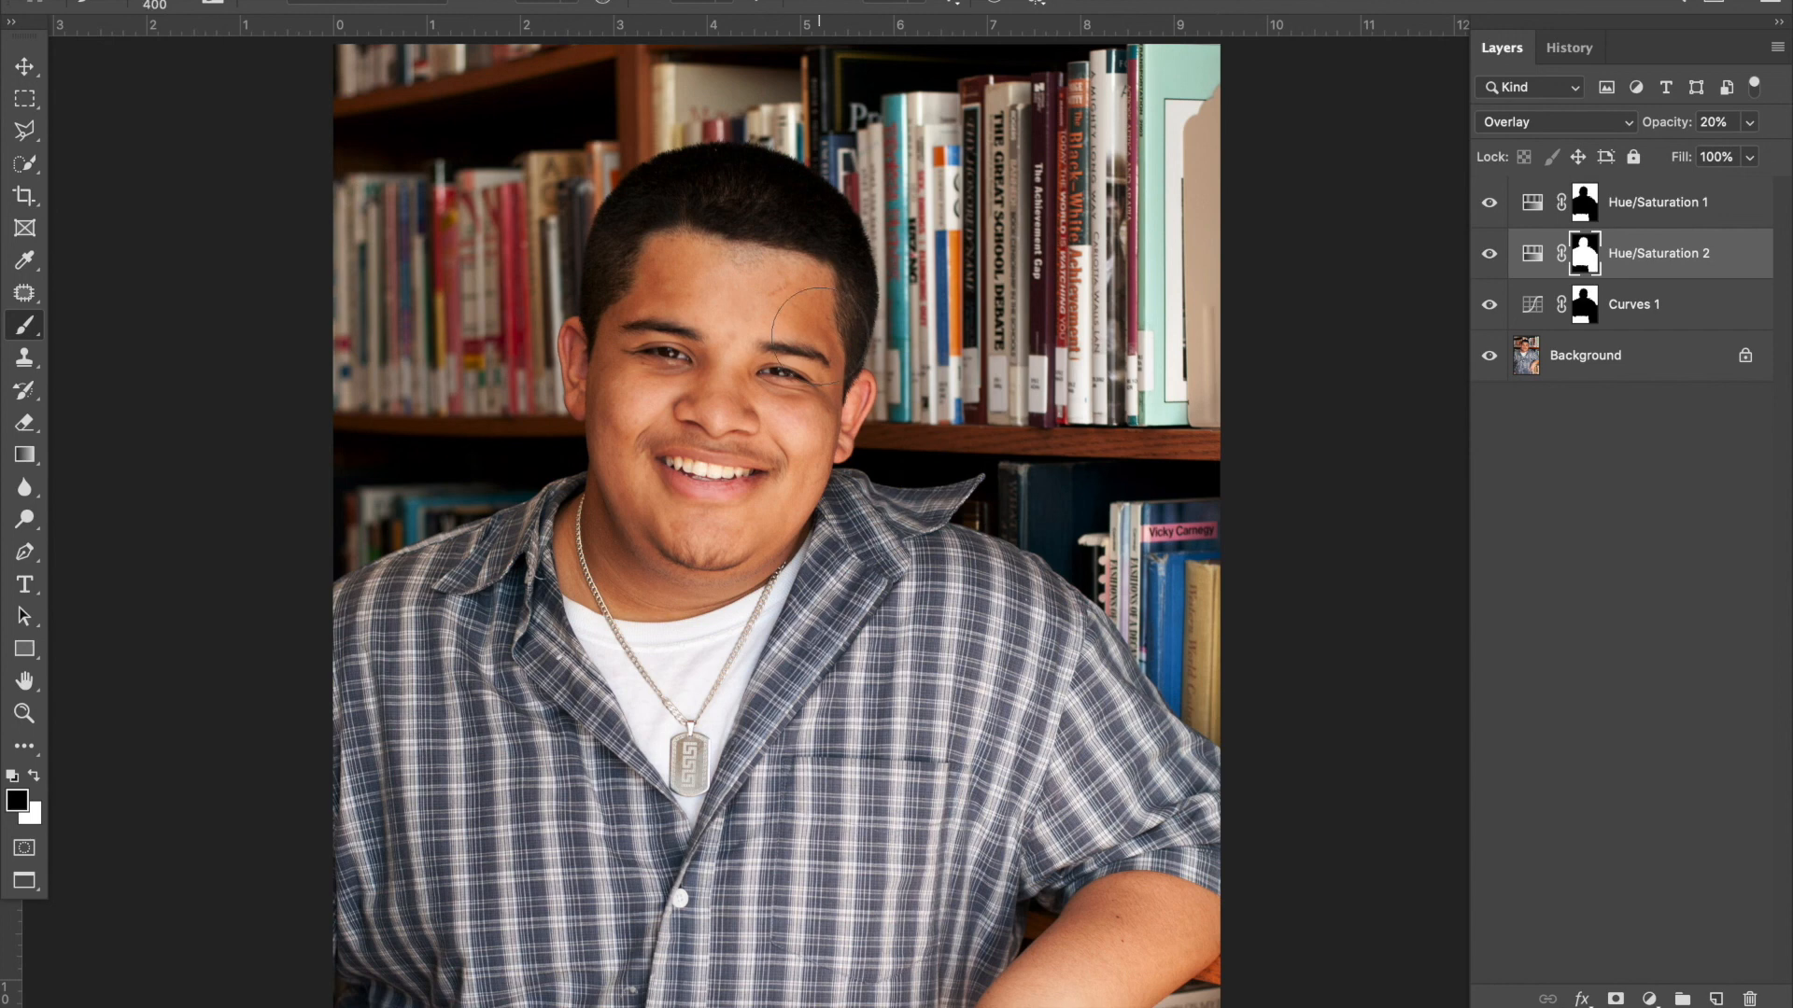
pyautogui.press('x')
pyautogui.press('x')
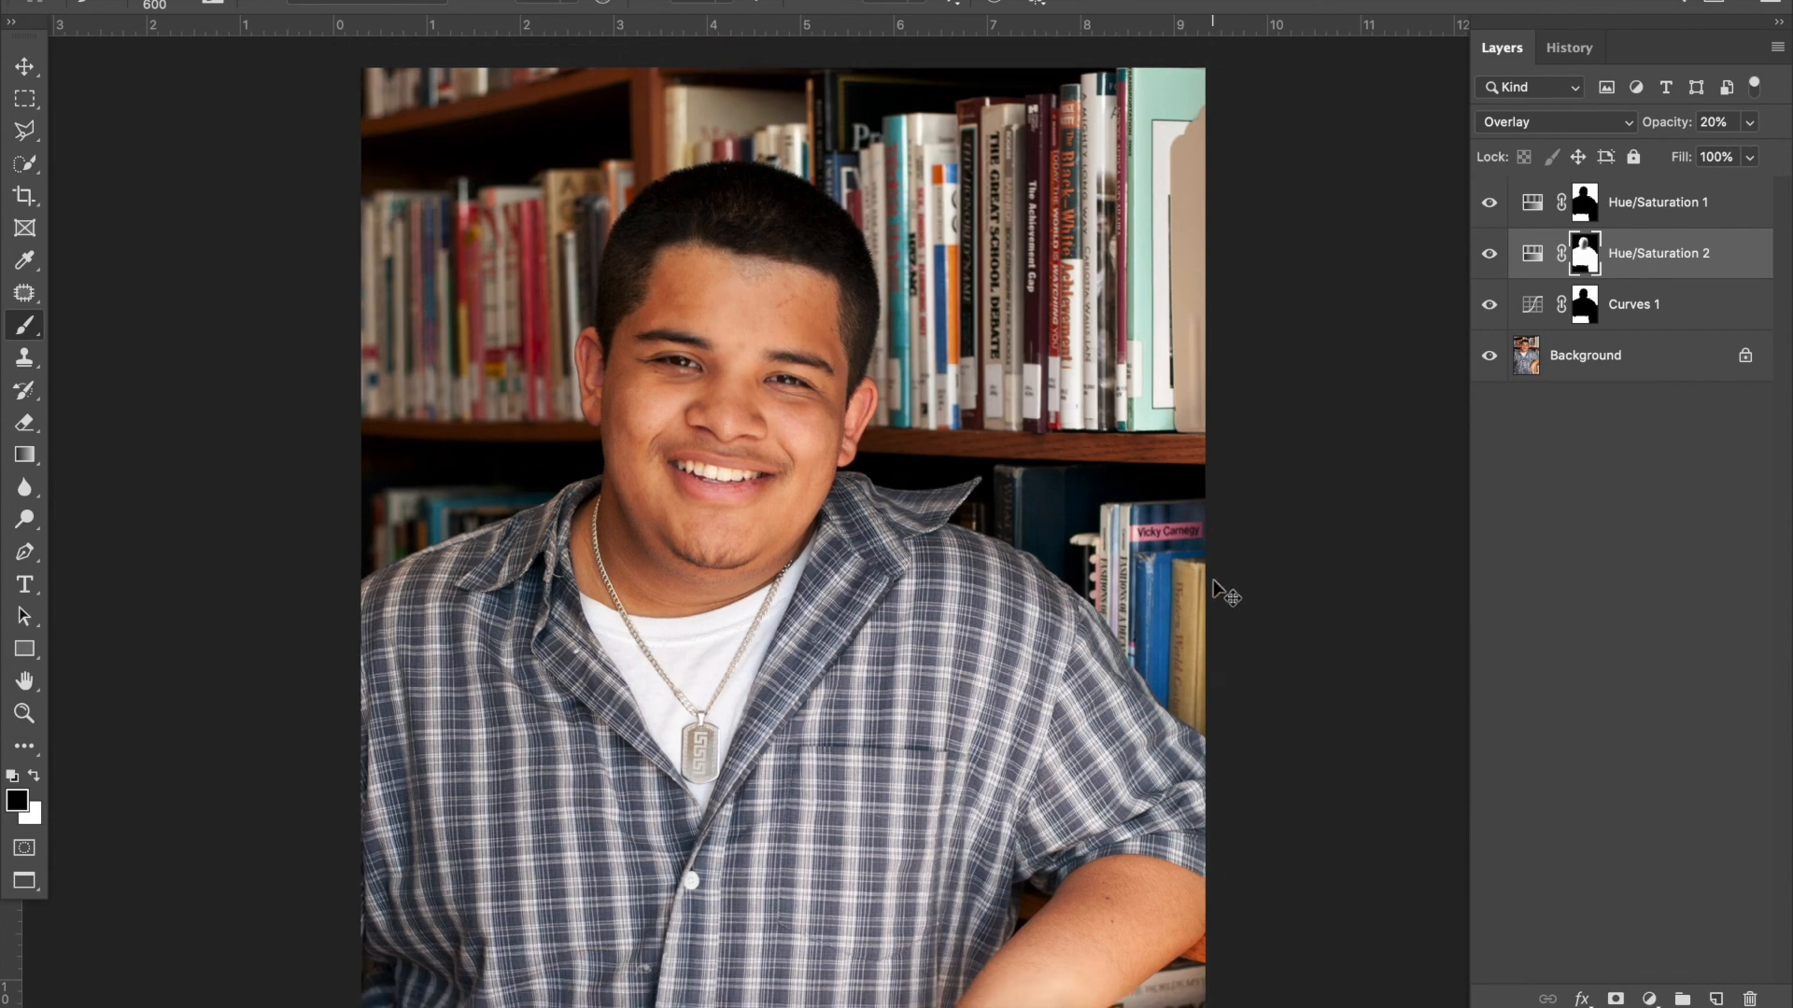
pyautogui.hotkey('ctrl', '-')
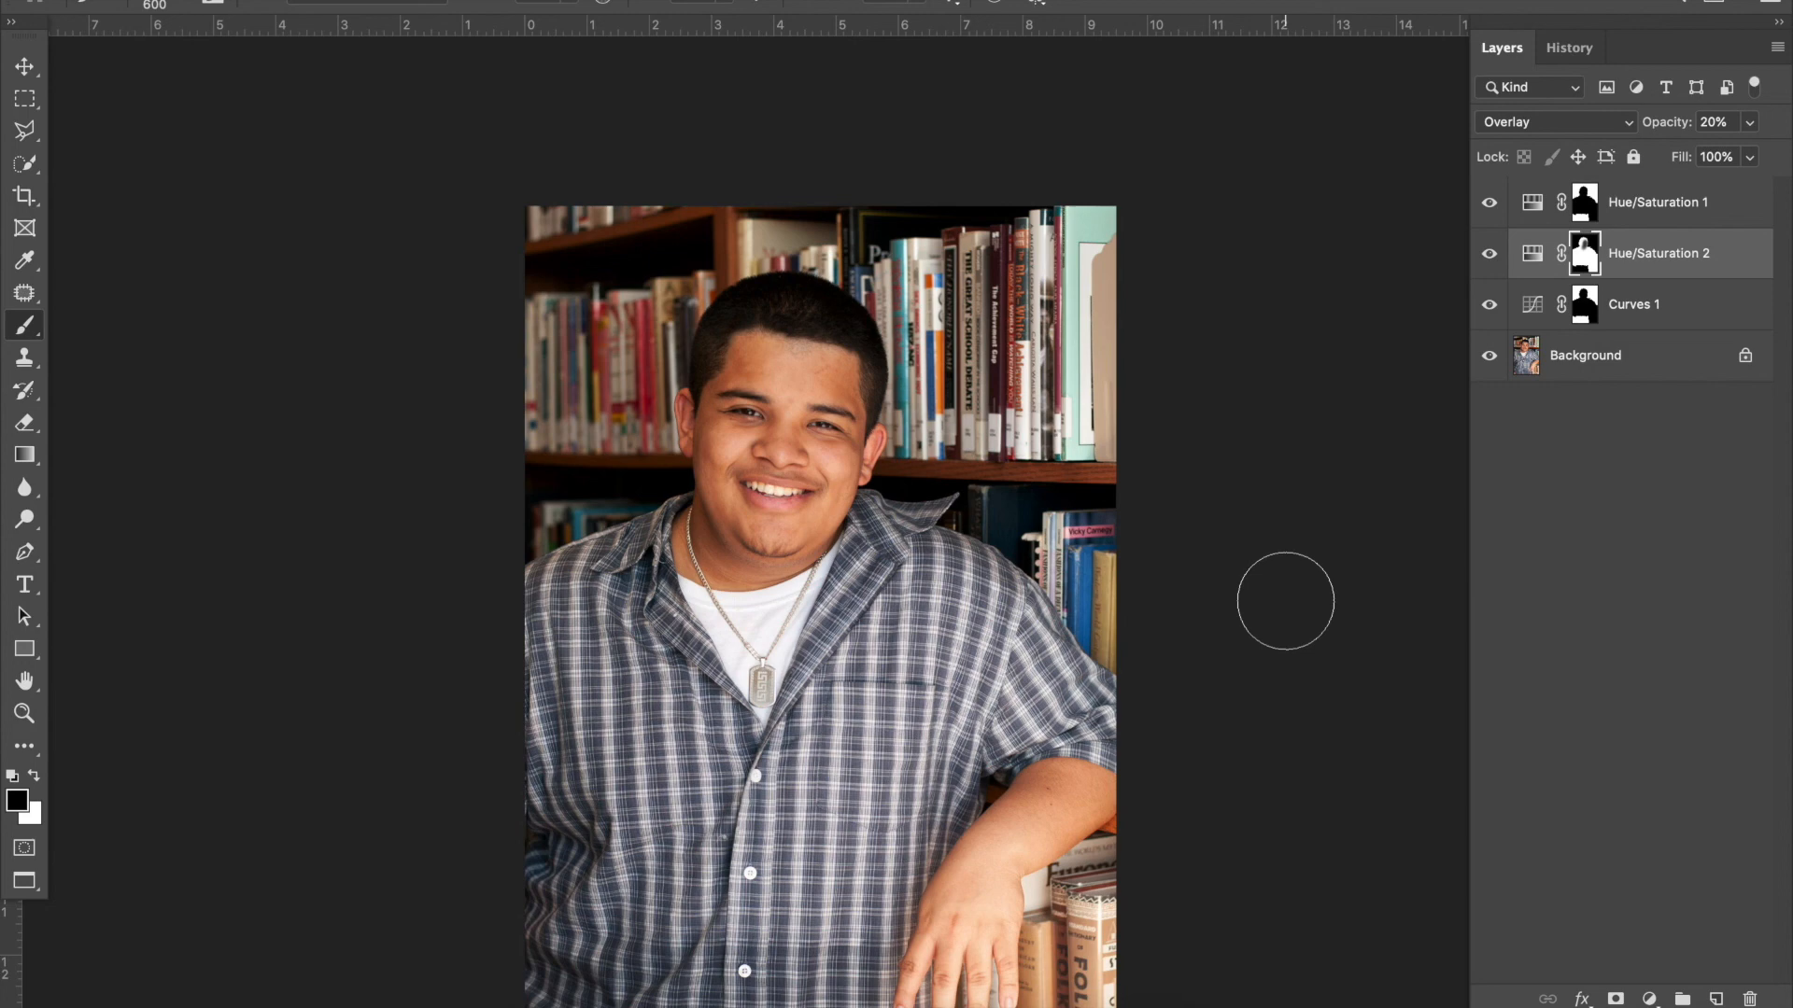
pyautogui.scroll(-1, 1286, 600)
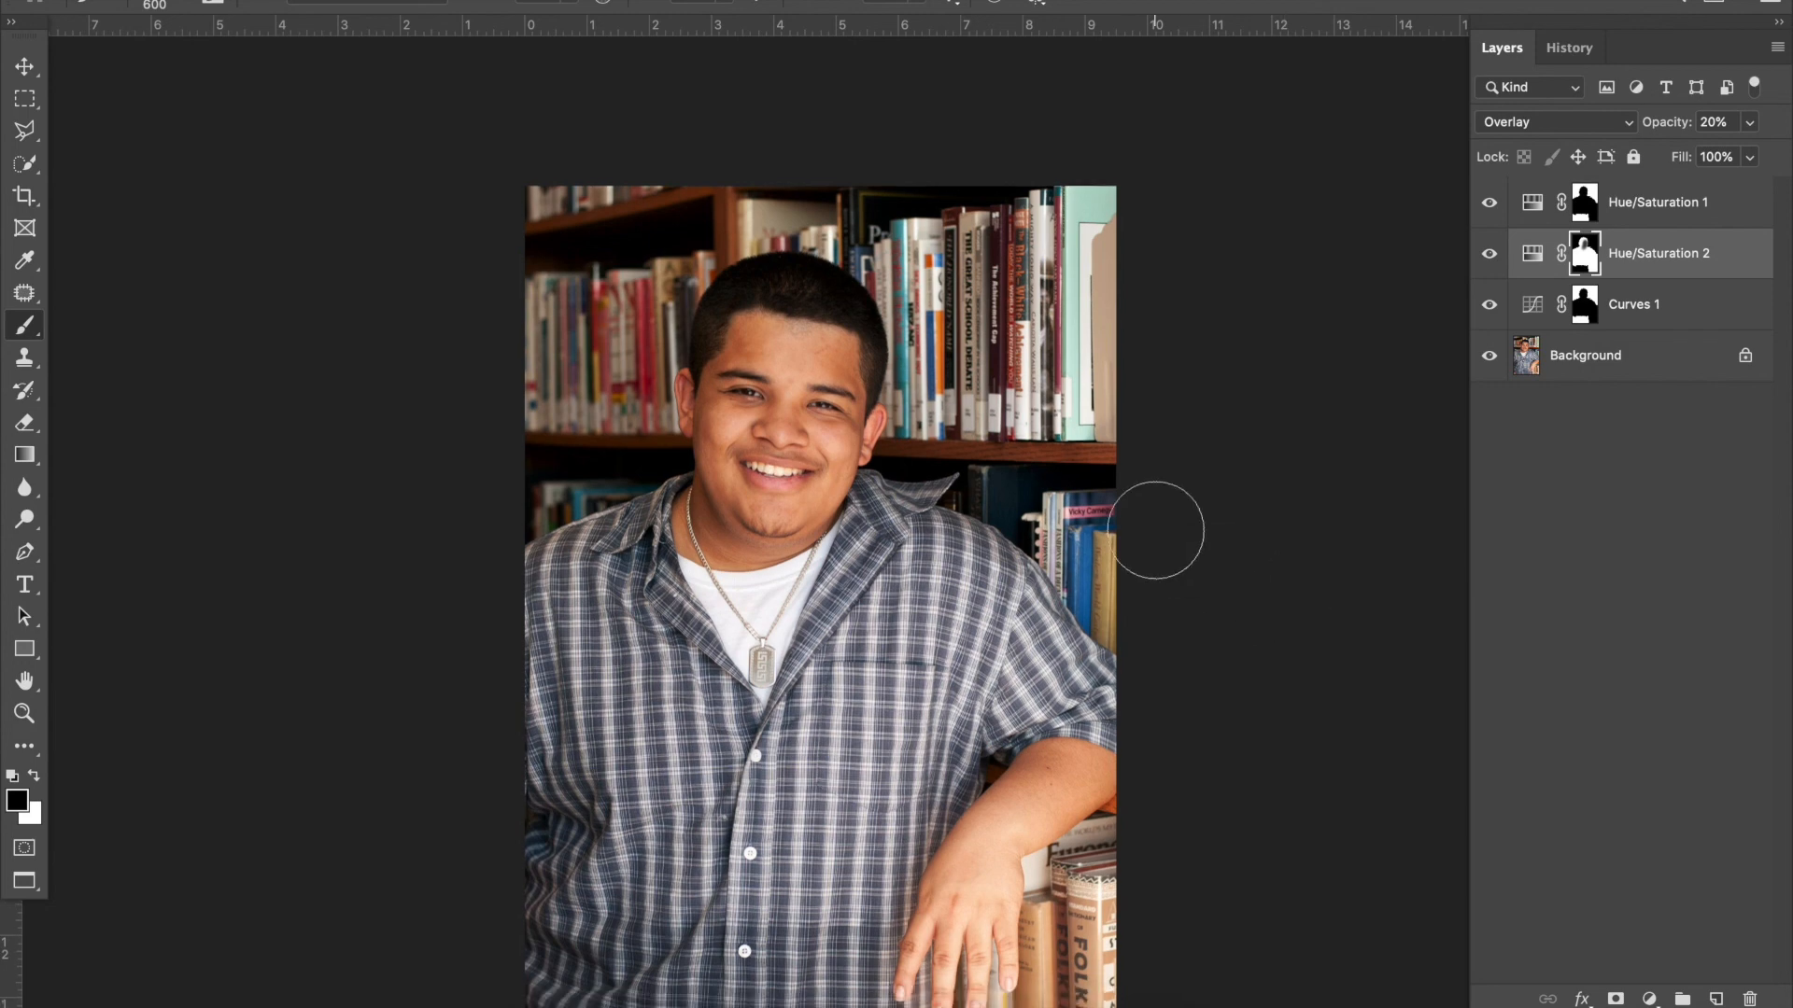
# Crop the photo to the head and upper torso, keeping the upper-left corner and trimming away the hand and lower books.
pyautogui.hotkey('ctrl', '-')
pyautogui.press('c')
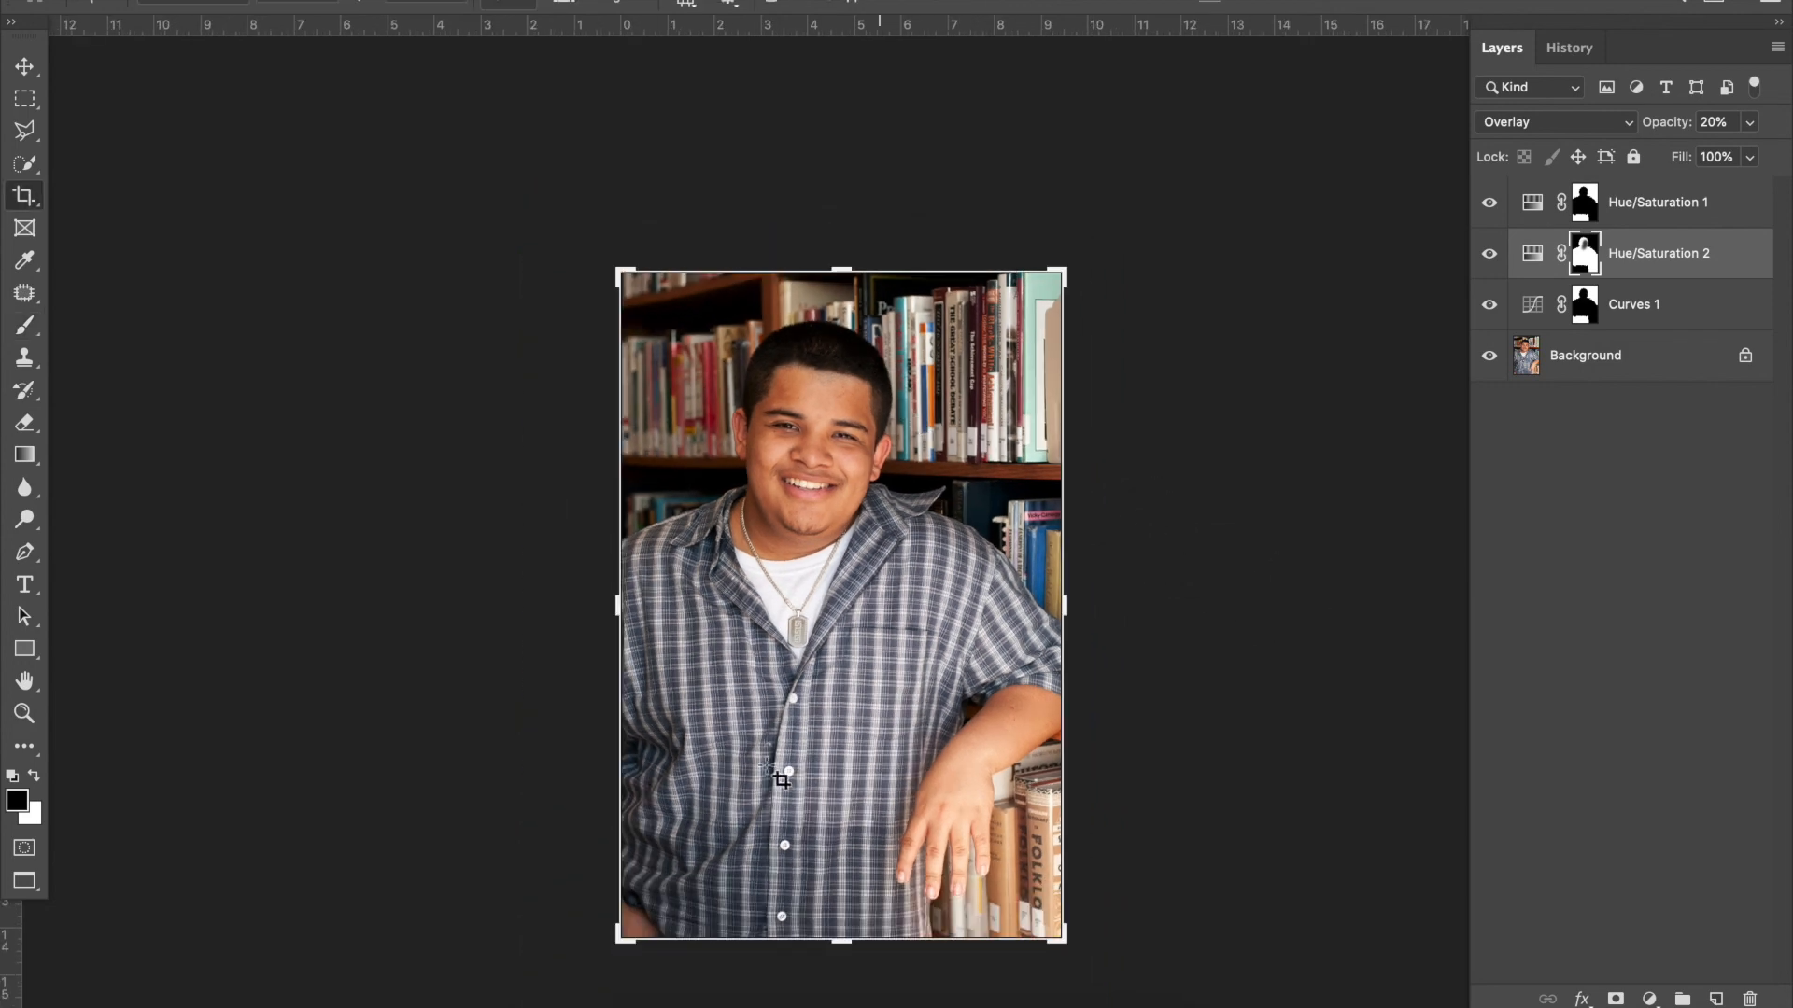
pyautogui.moveTo(1067, 941); pyautogui.dragTo(942, 834)
pyautogui.click(933, 833)
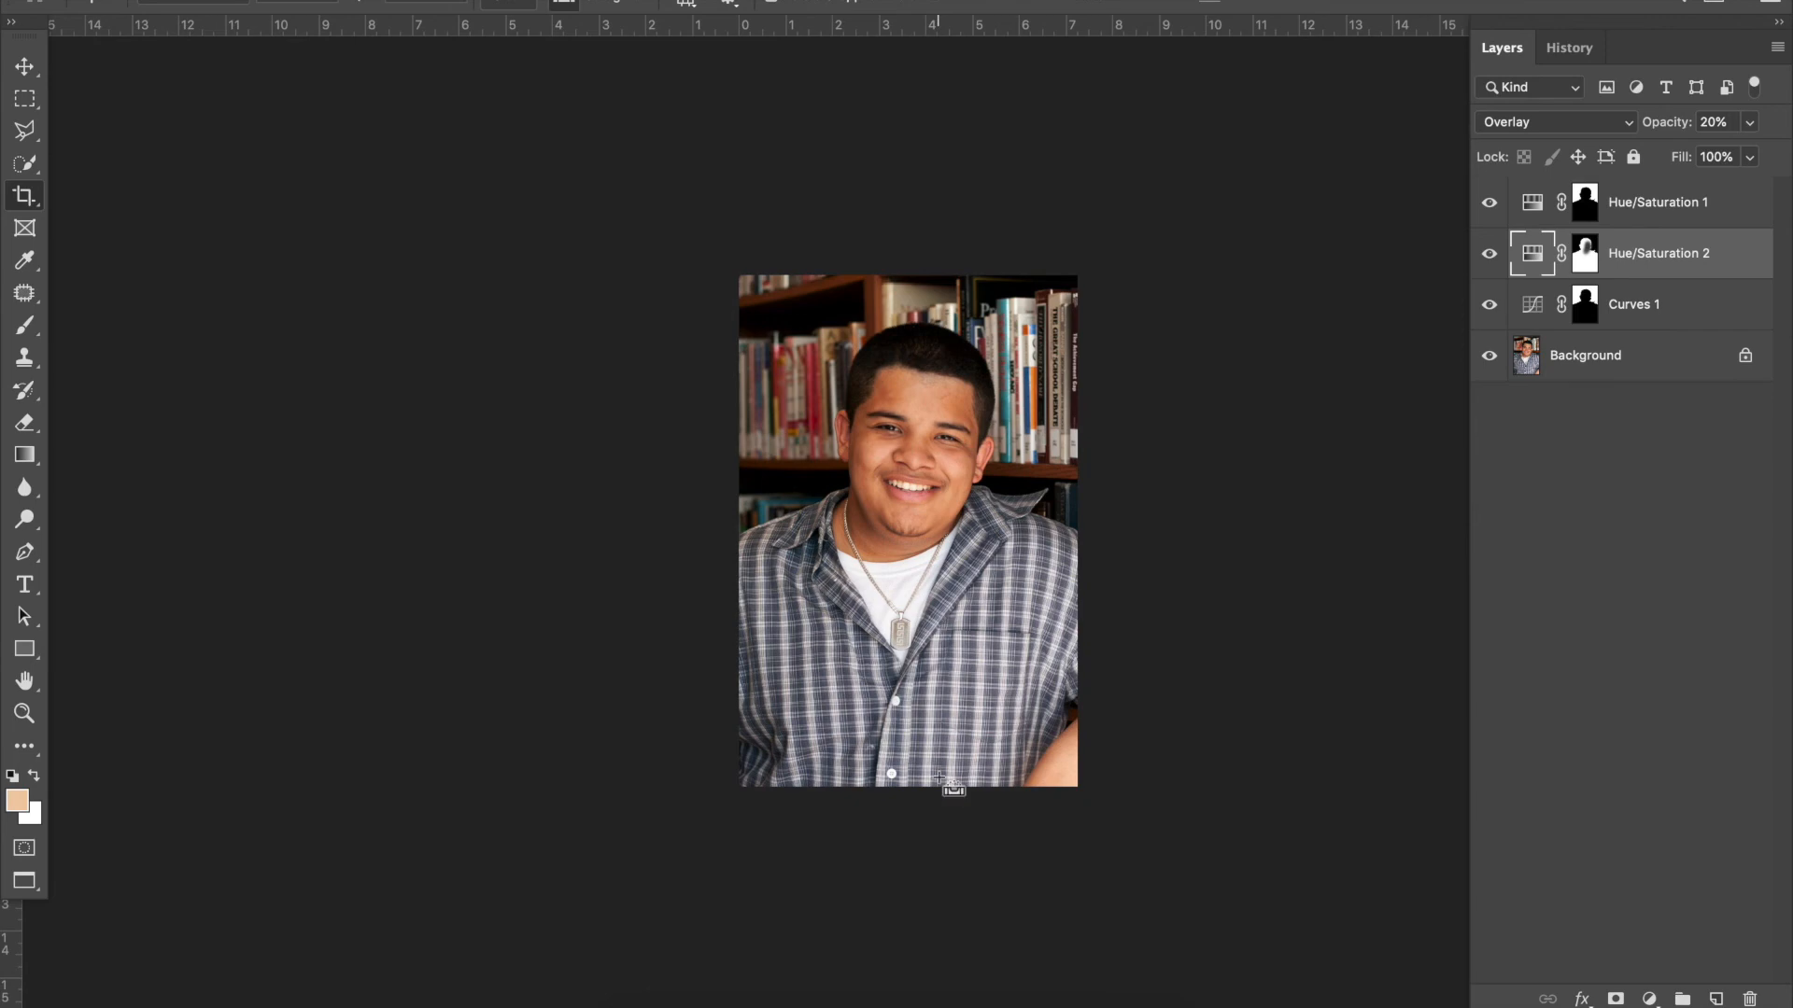
pyautogui.hotkey('ctrl', '+')
pyautogui.hotkey('ctrl', '+')
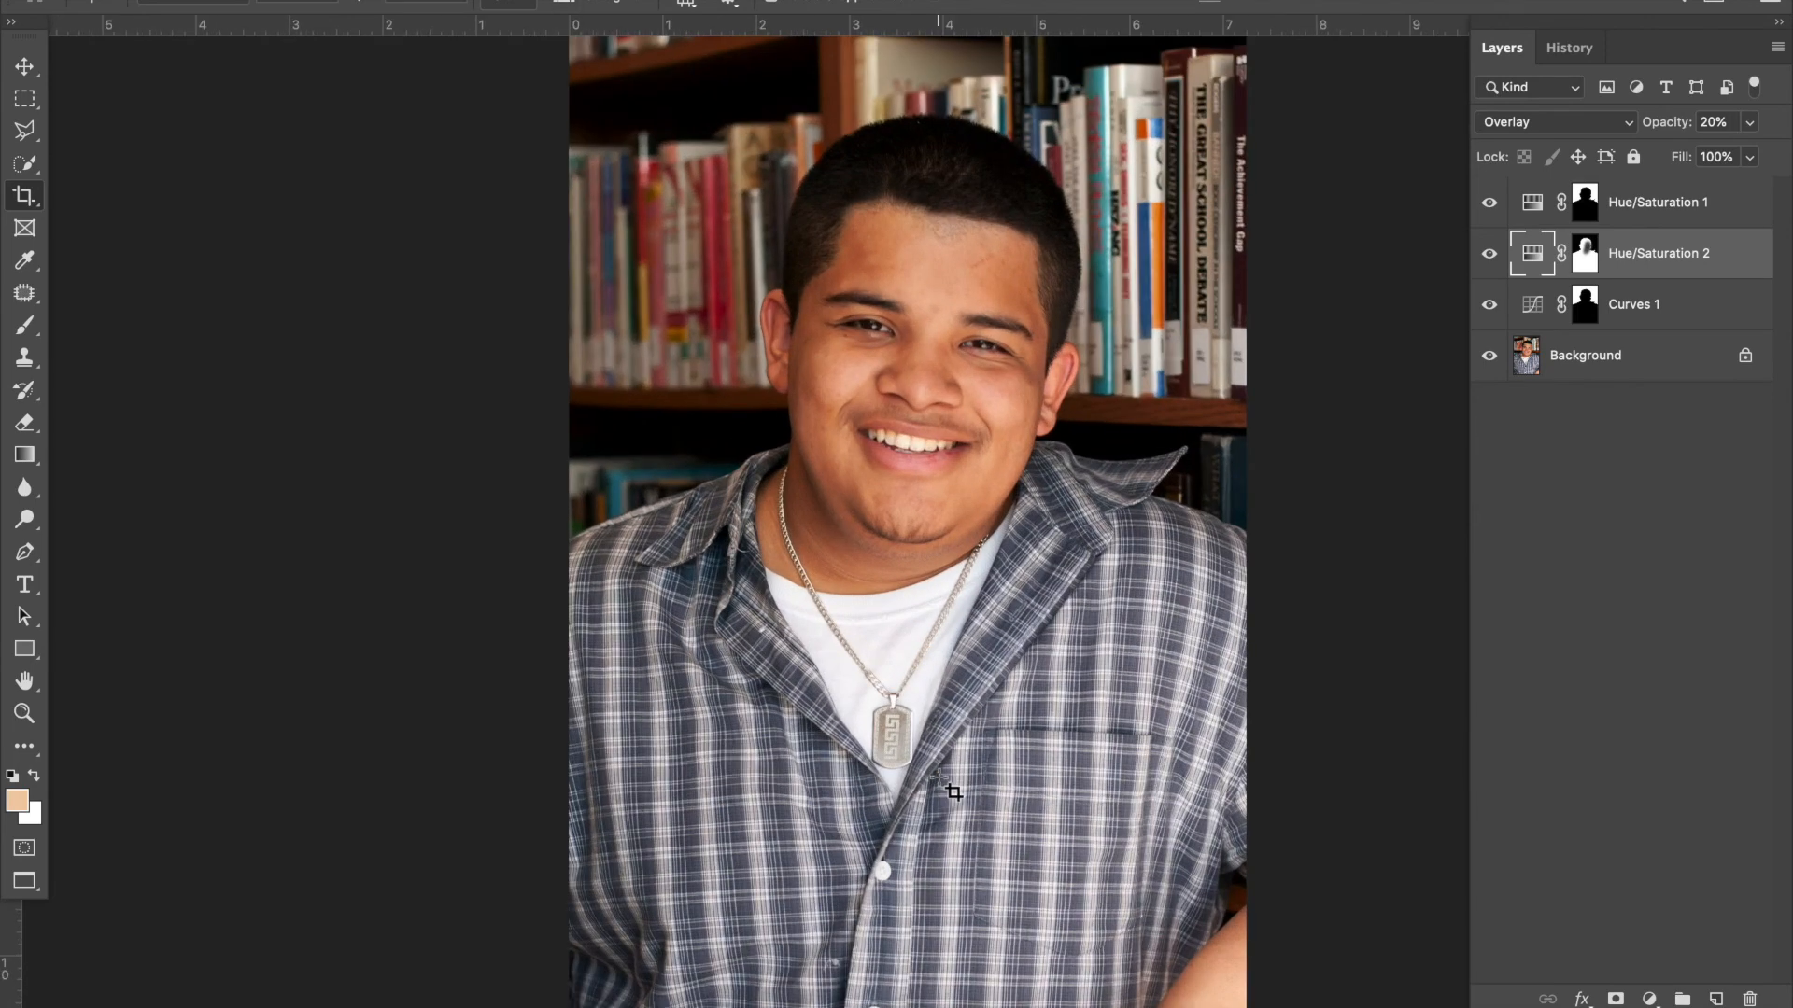
pyautogui.hscroll(5, 952, 792)
pyautogui.hscroll(1, 952, 791)
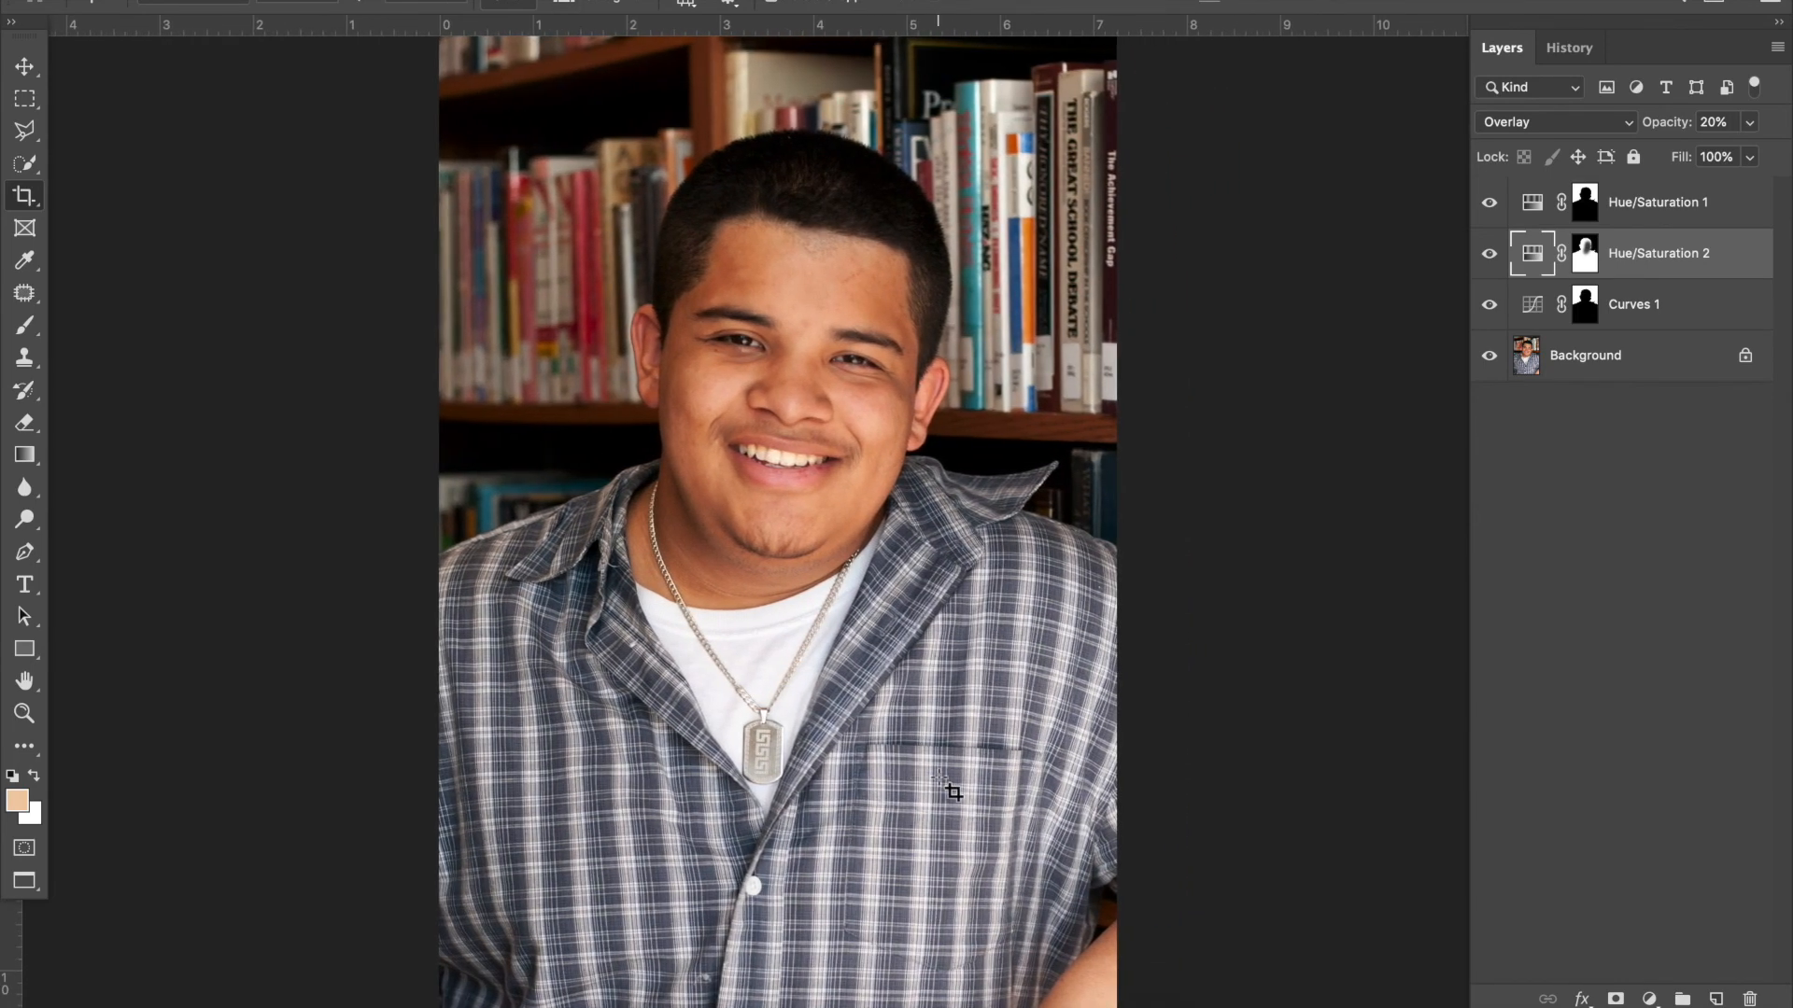